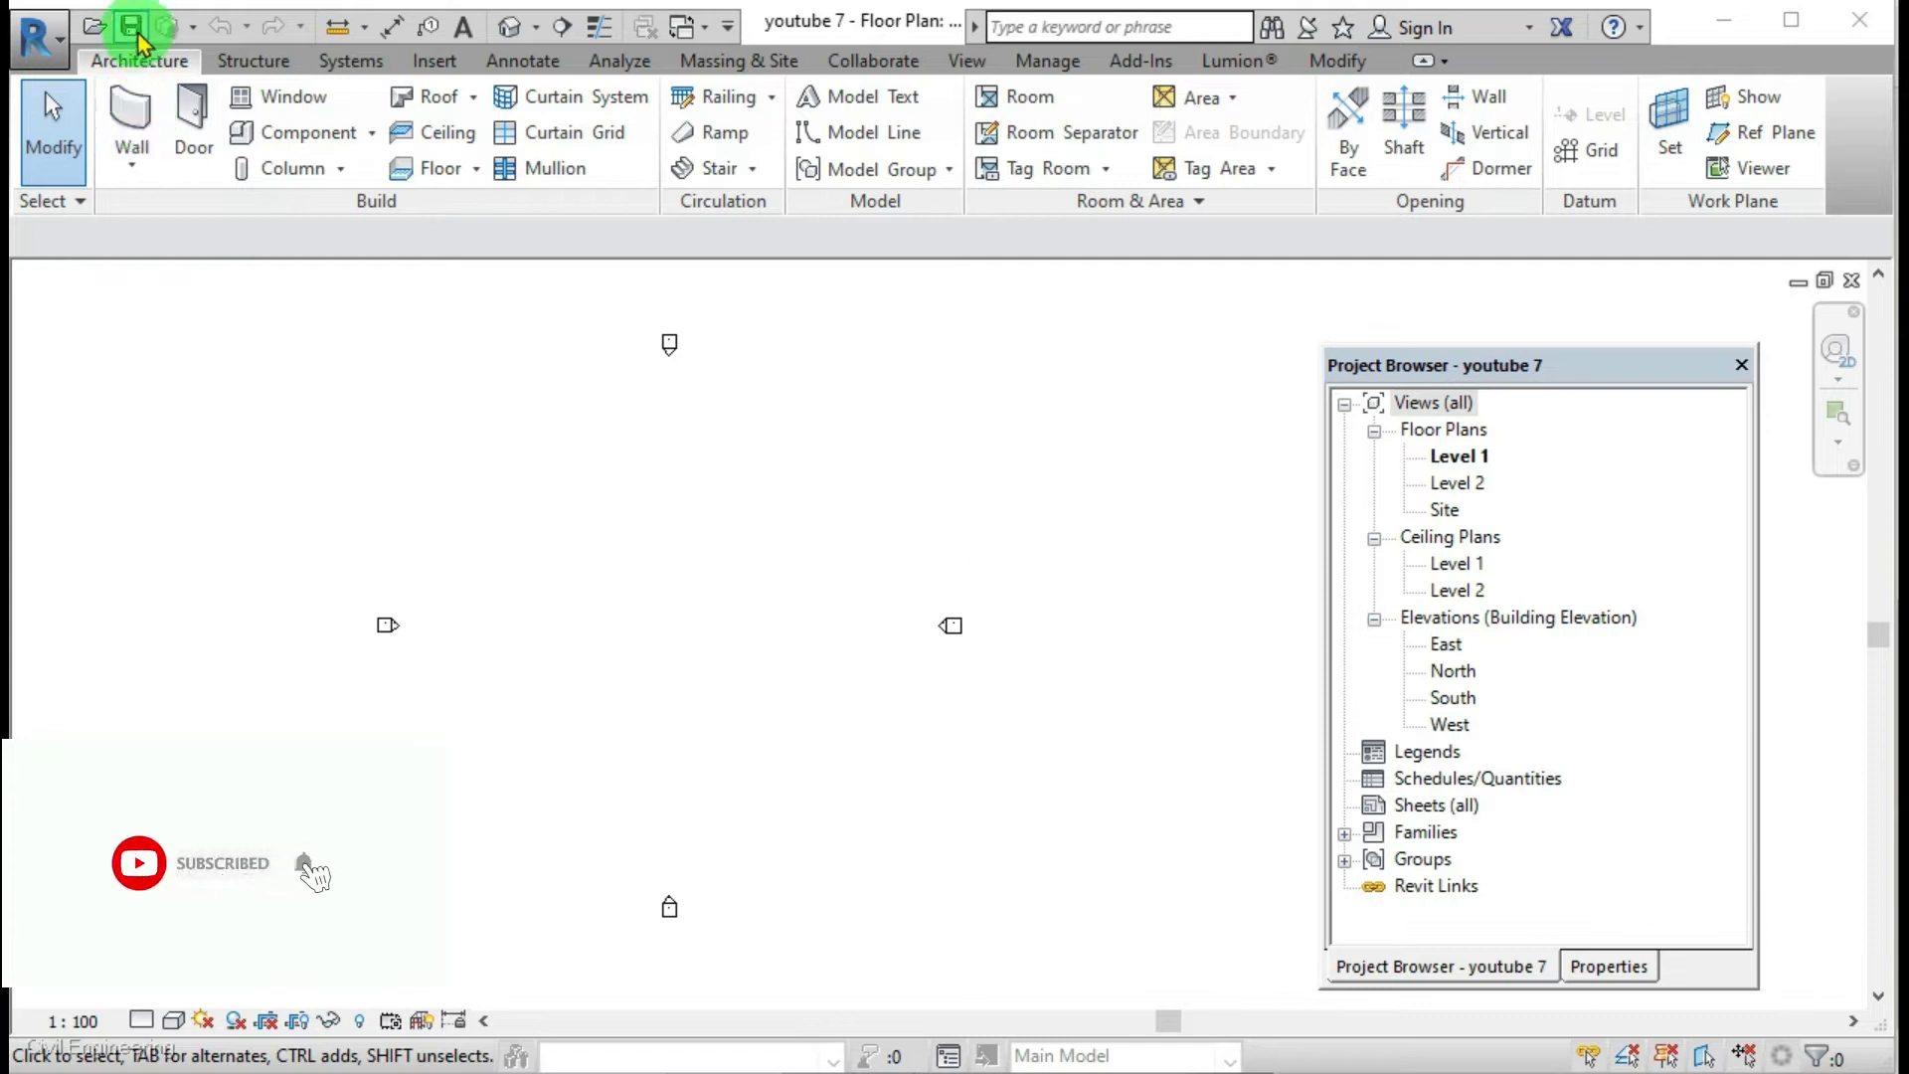
Step: Draw four walls forming a closed 6000 x 4000 rectangle on the Level 1 floor plan
left_click(135, 117)
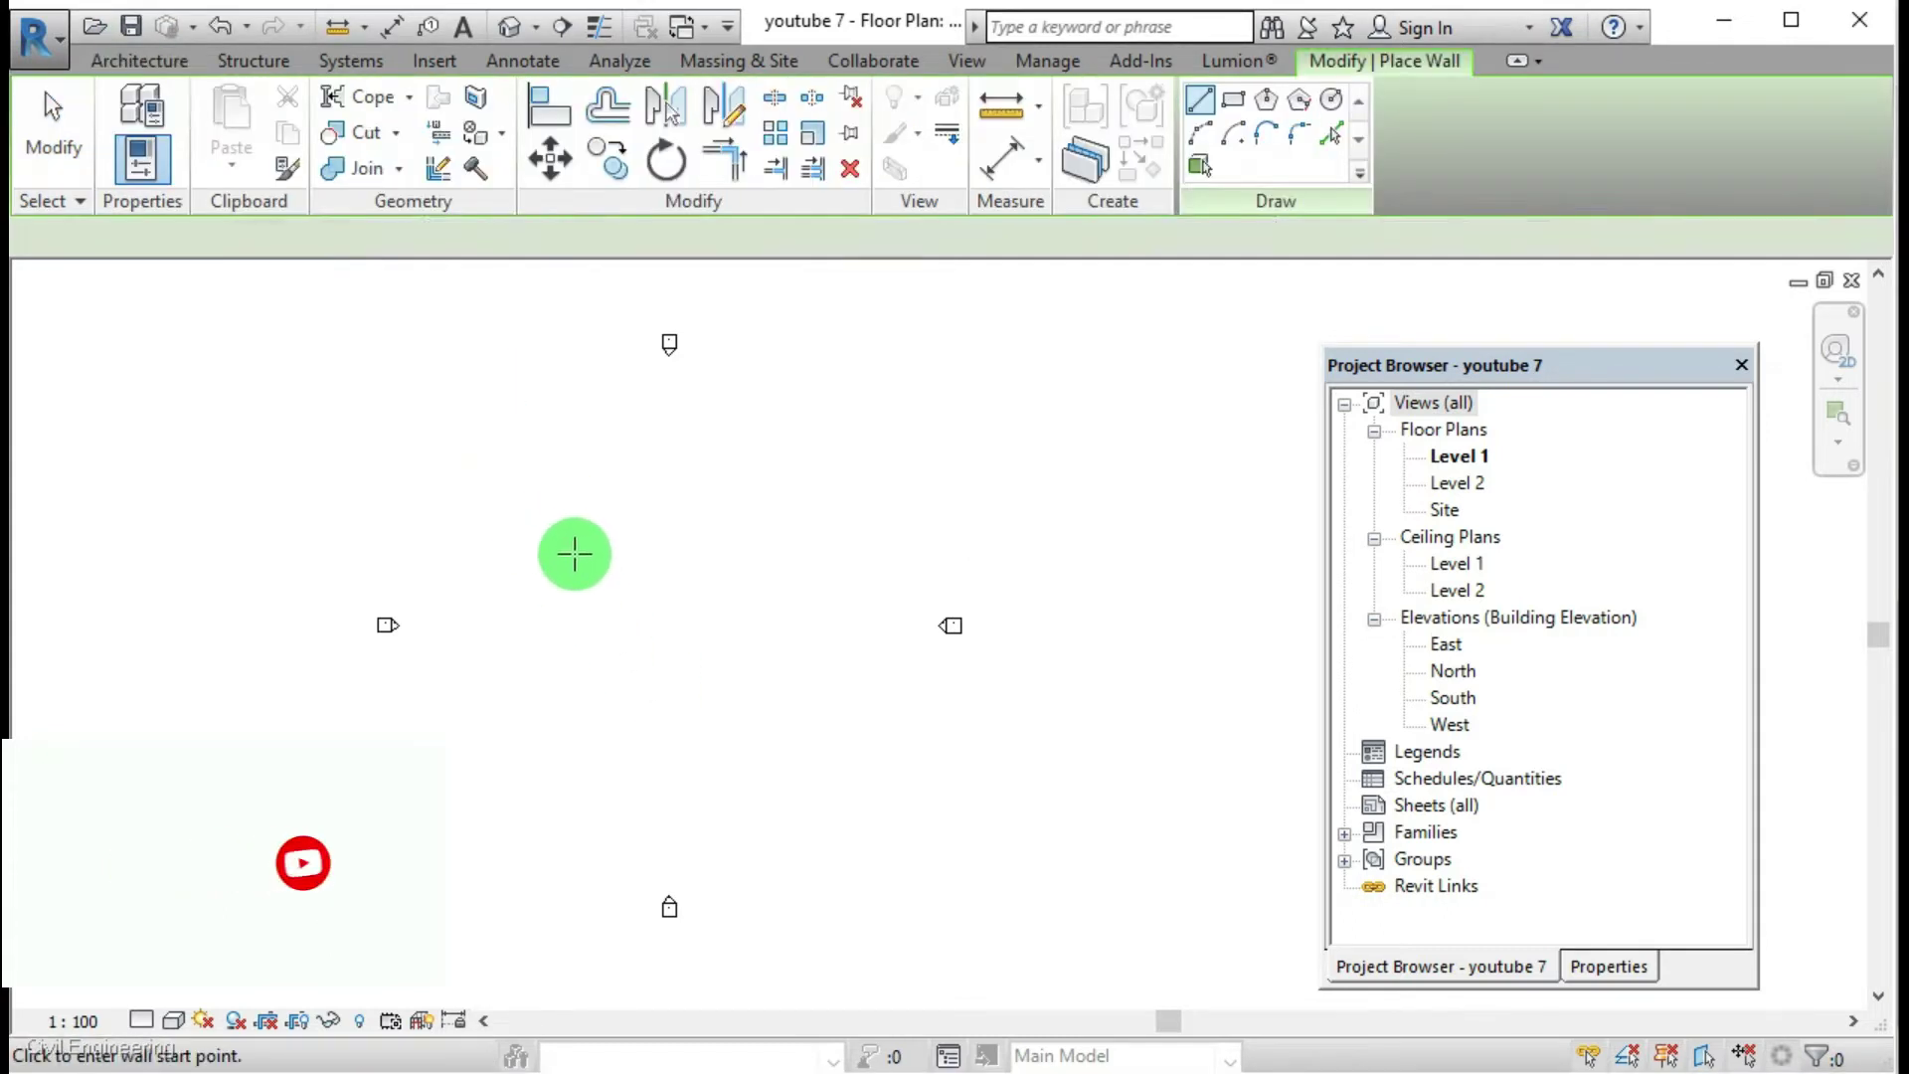
left_click(532, 520)
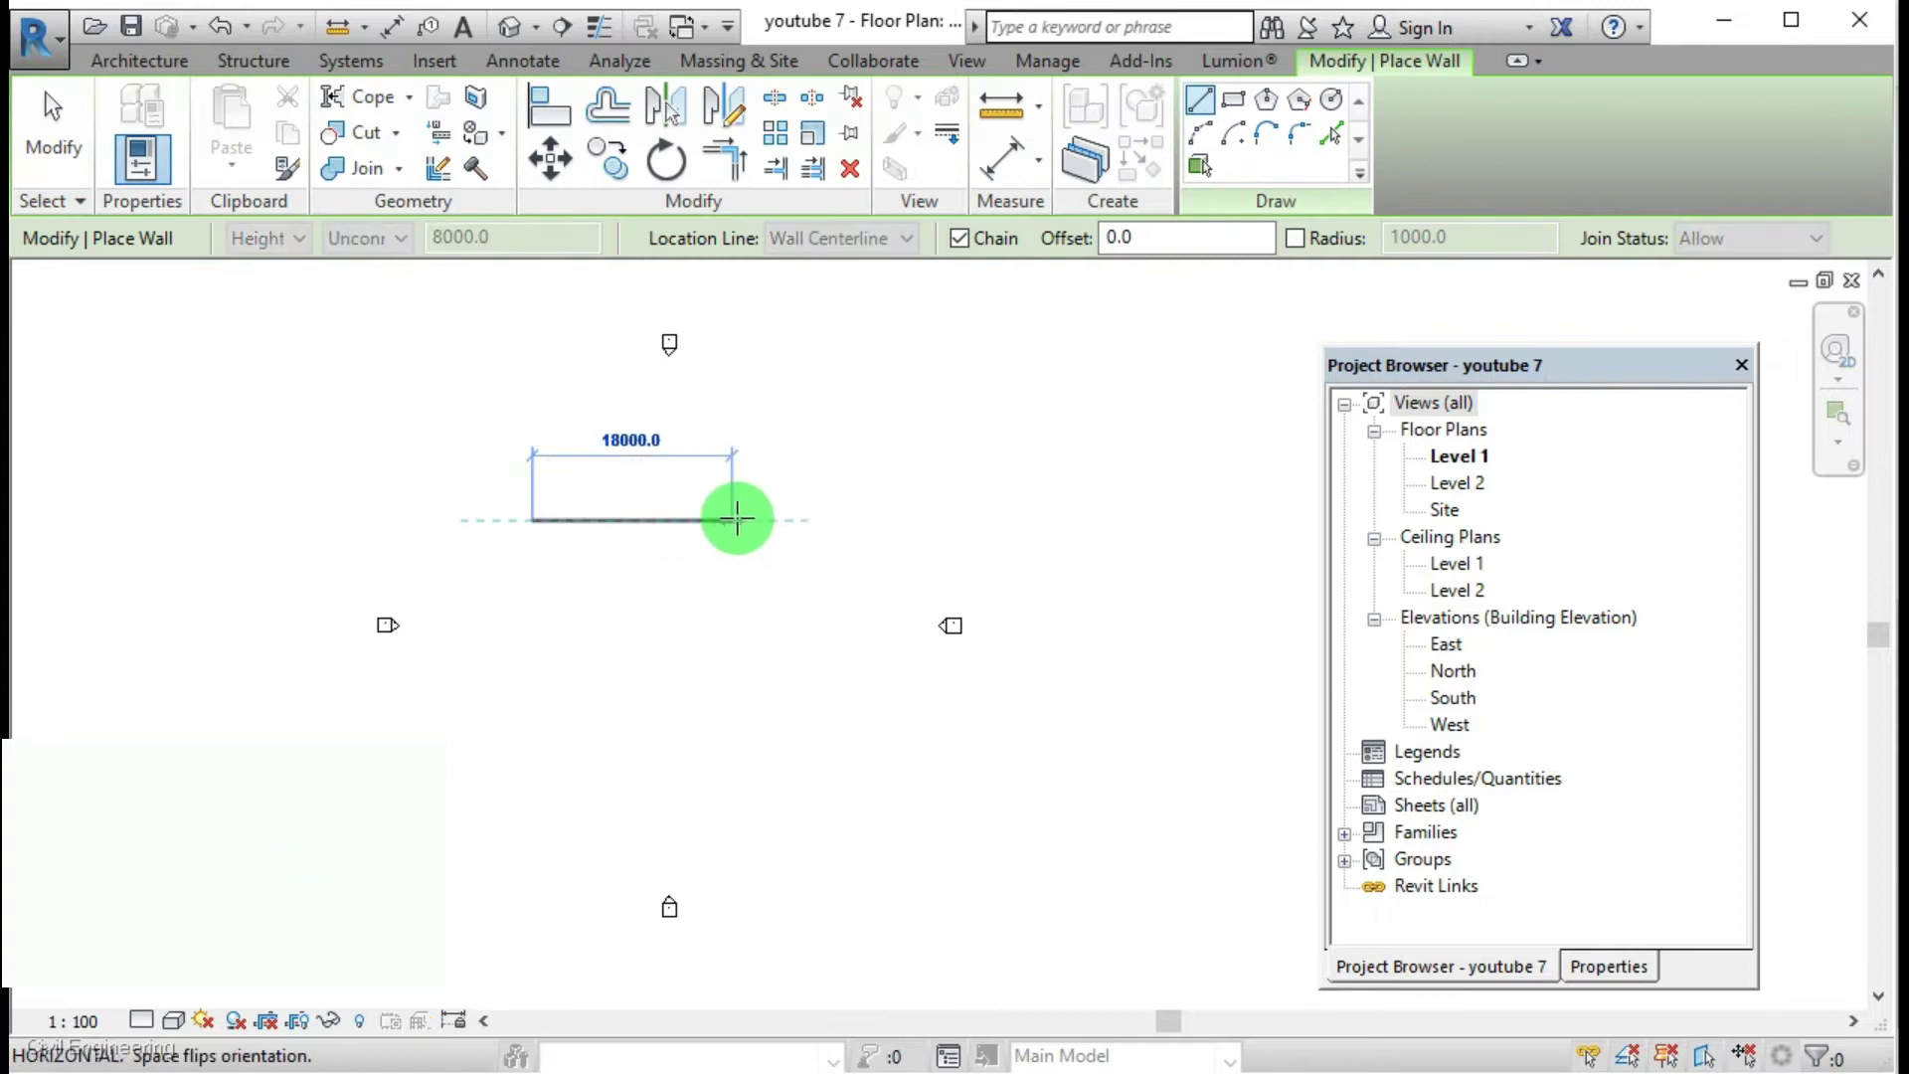
left_click(596, 520)
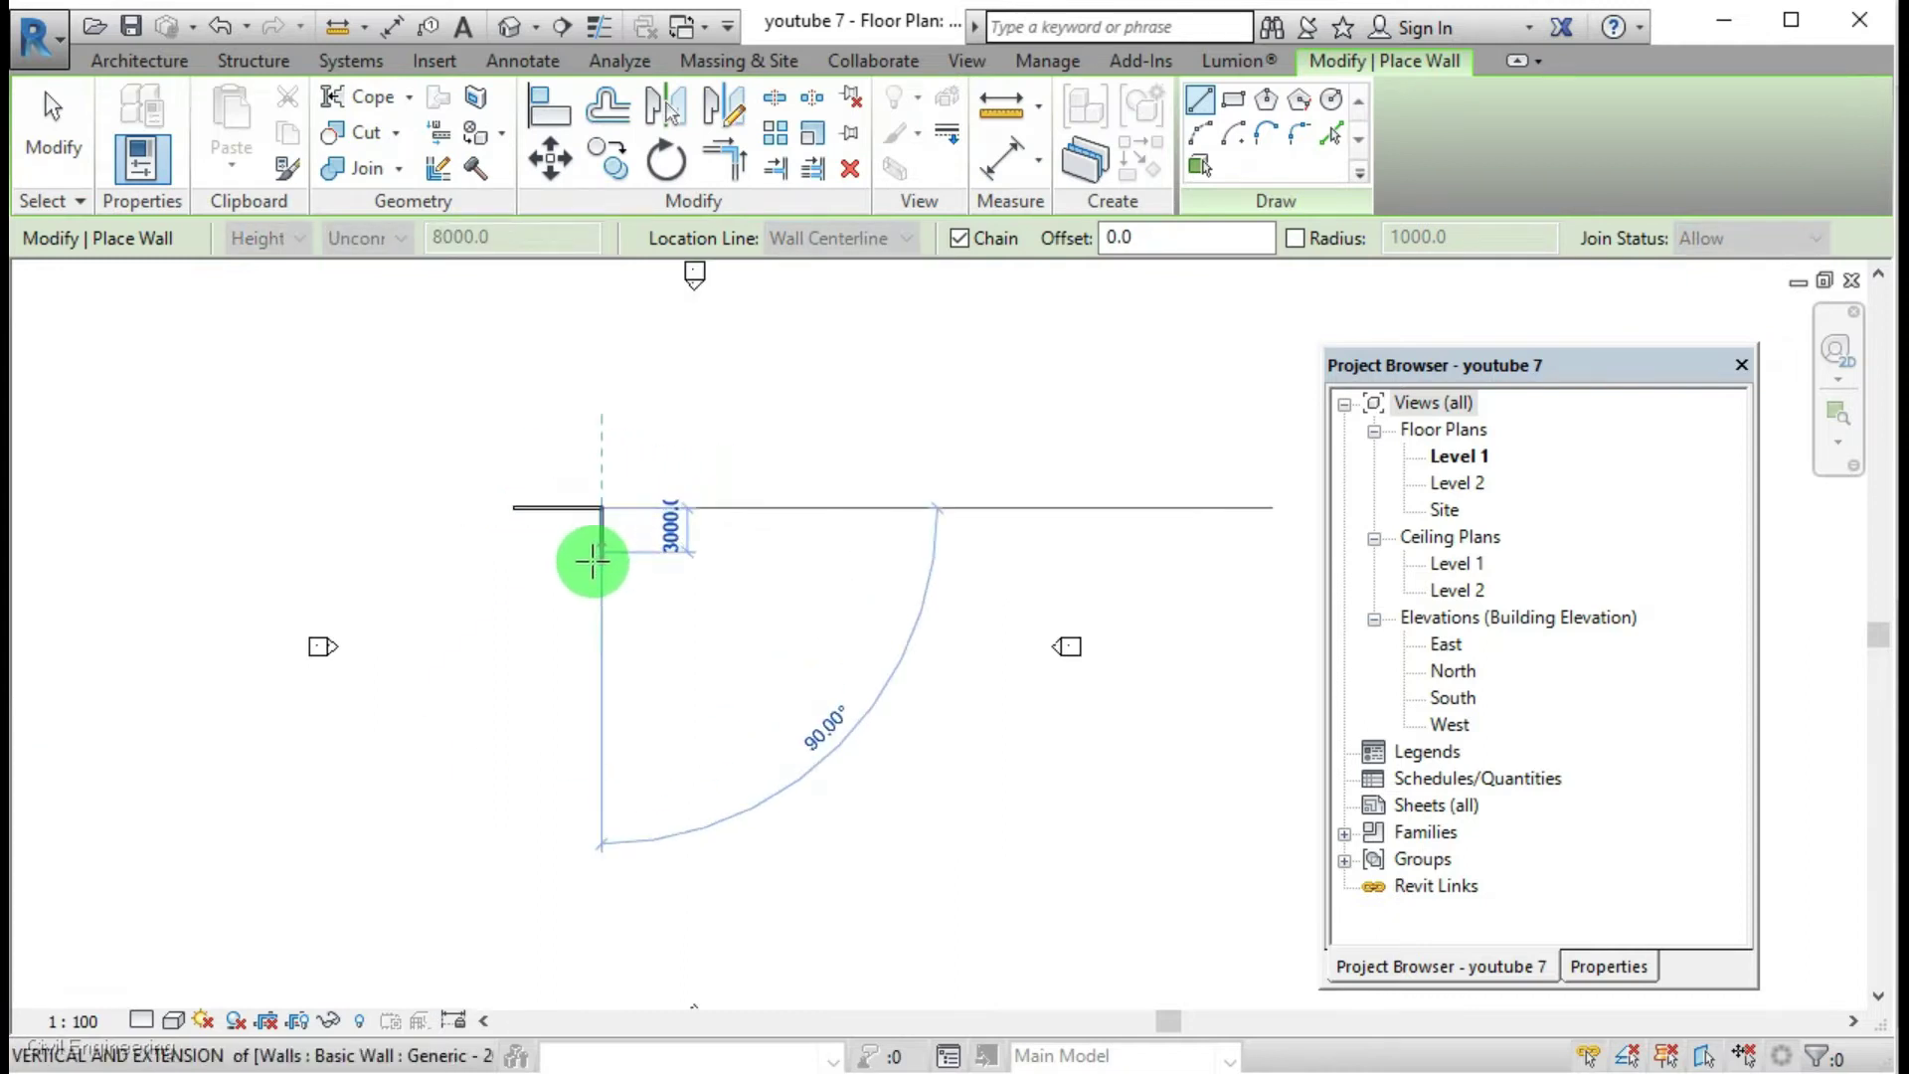
scroll(592, 559, "up", 2)
left_click(605, 570)
left_click(487, 570)
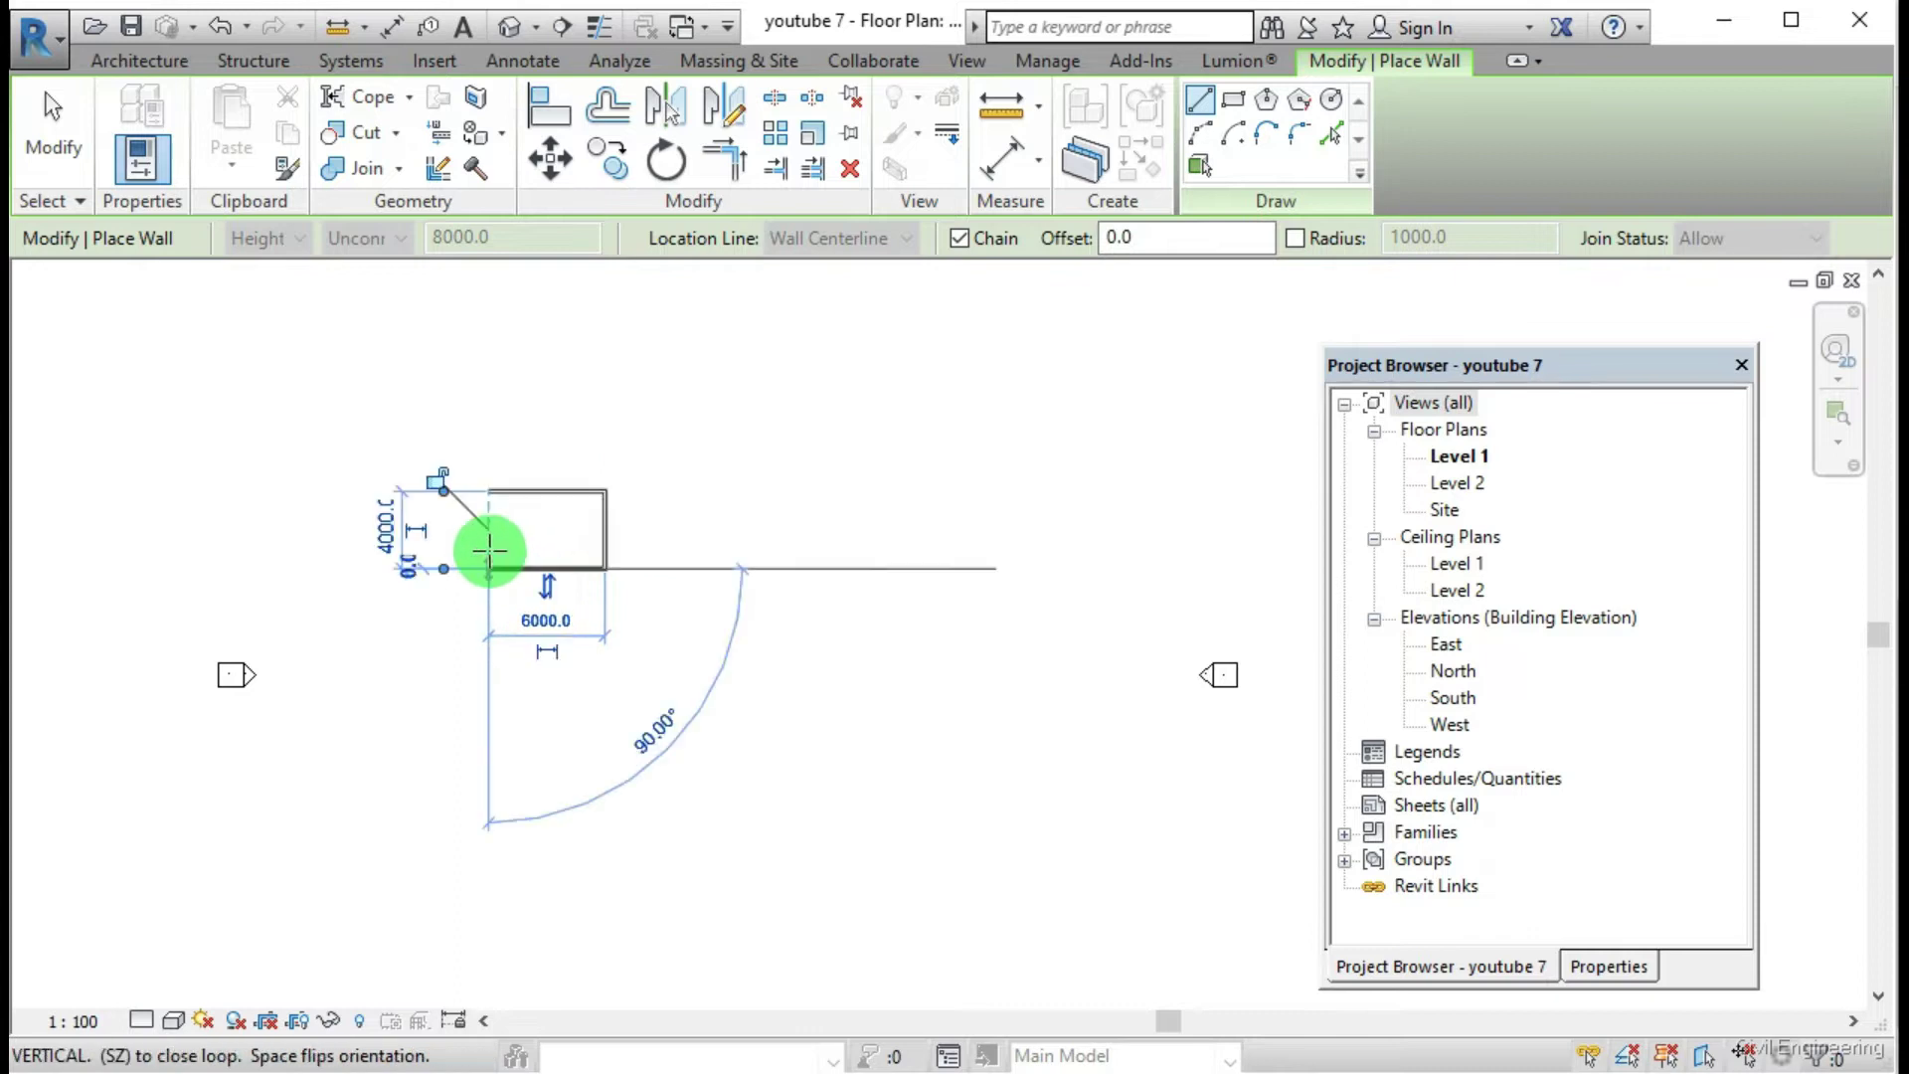
left_click(487, 491)
key("Escape")
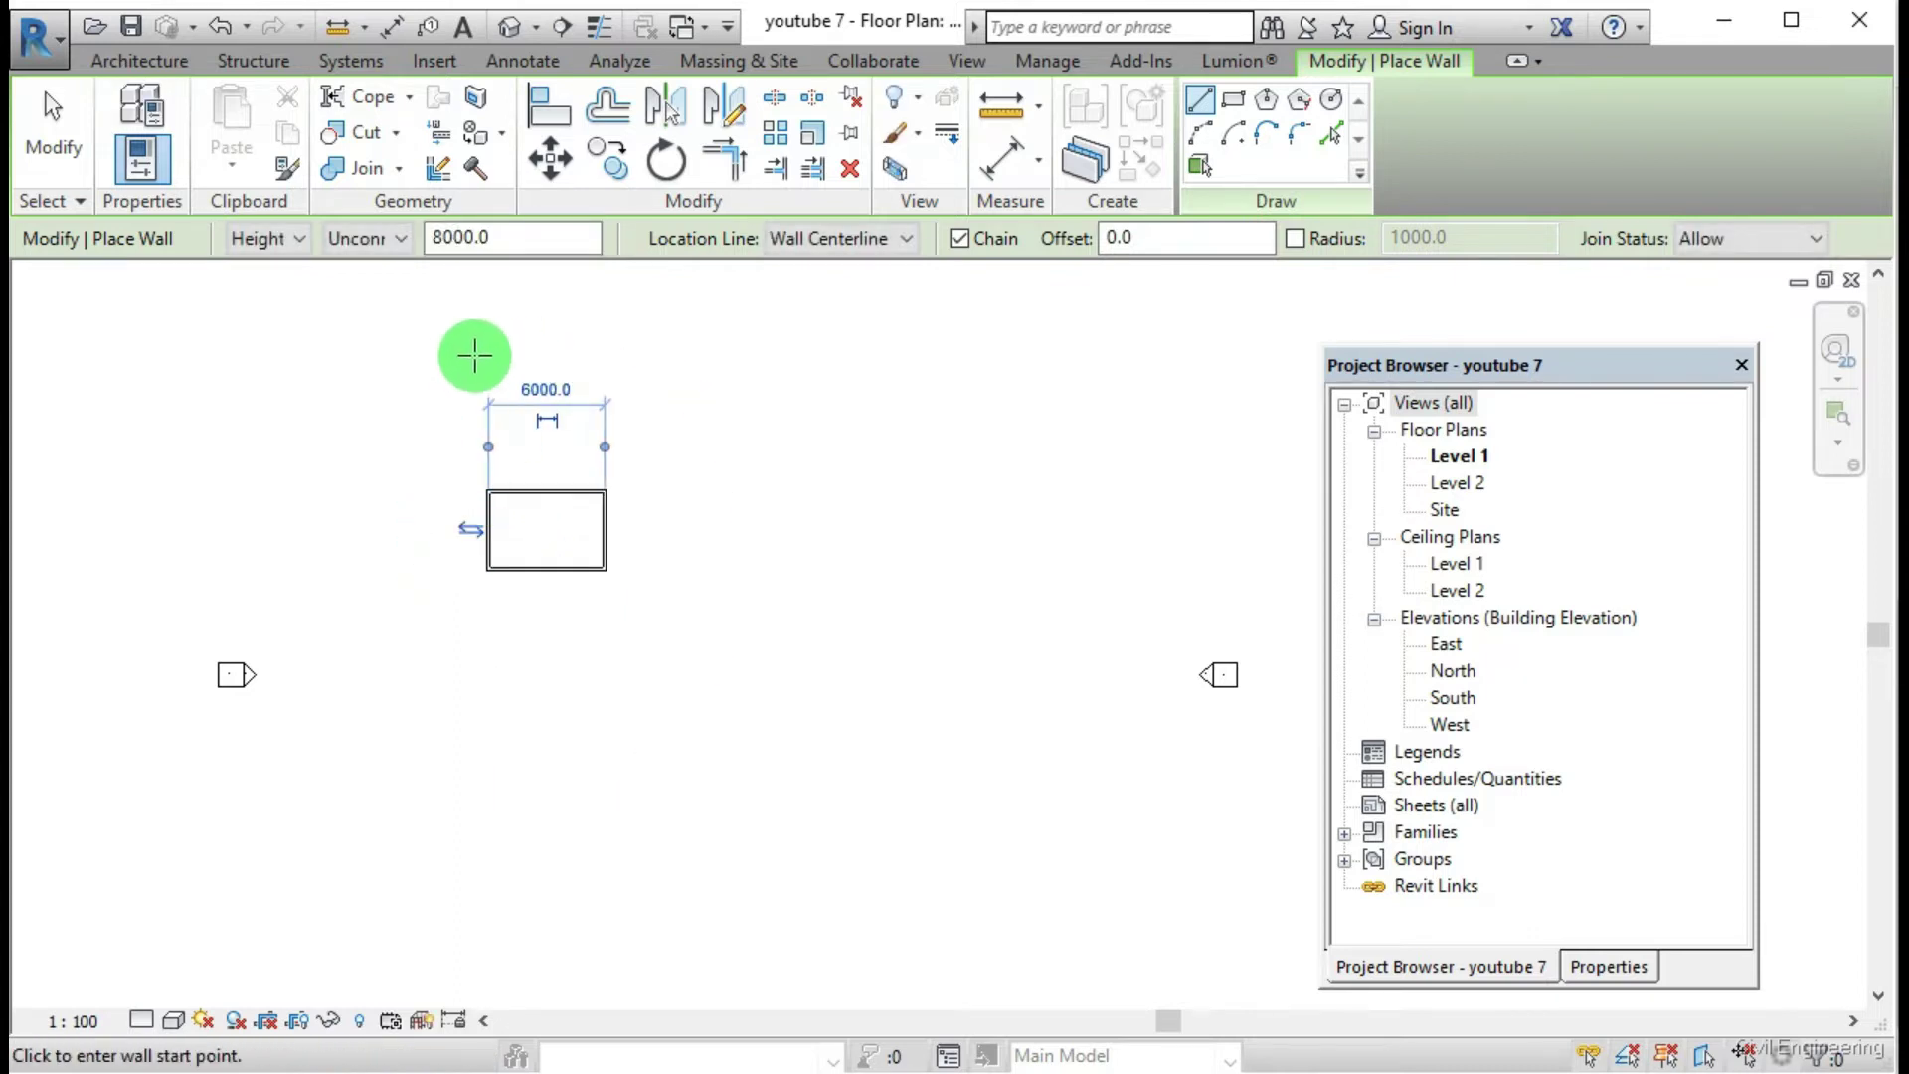
key("Escape")
Step: Select all four walls and set their Top Constraint to 'Up to level: Level 2'
left_click_drag(439, 413, 697, 684)
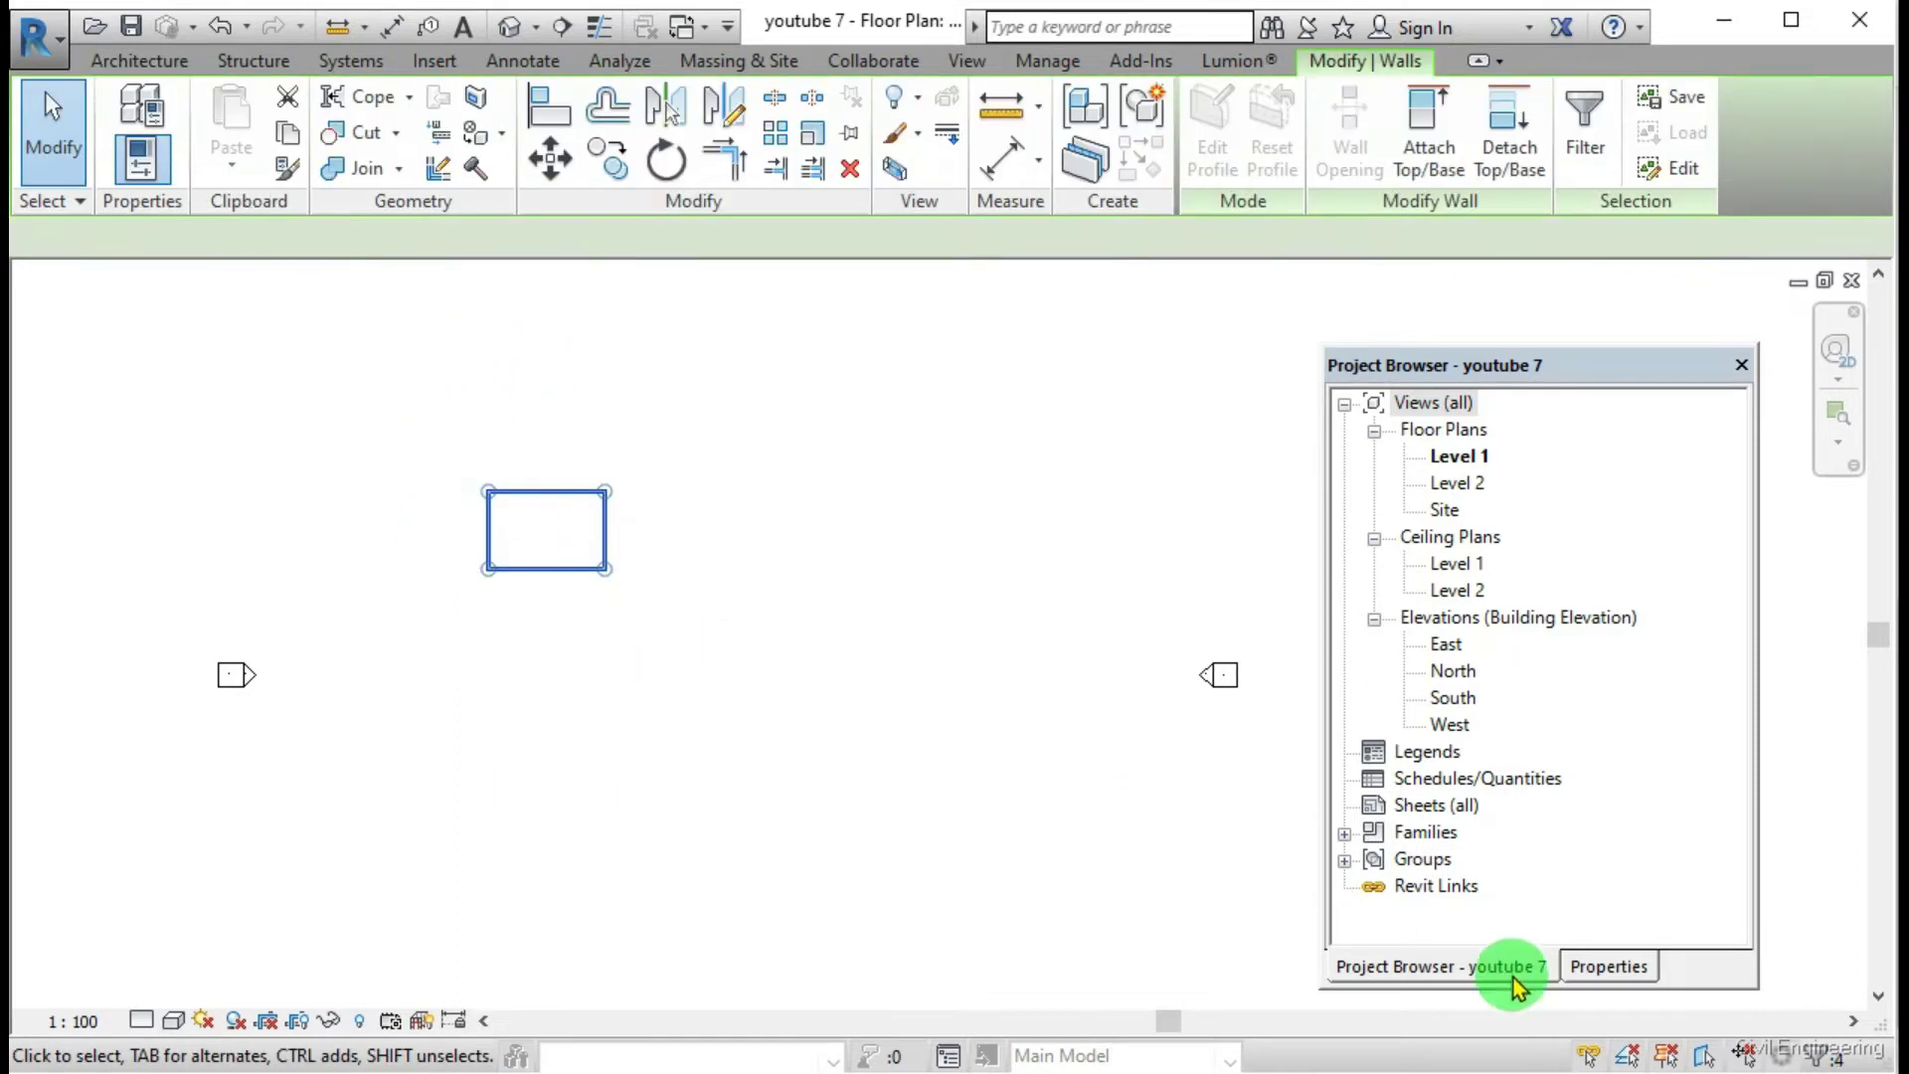
left_click(1608, 966)
left_click(1691, 706)
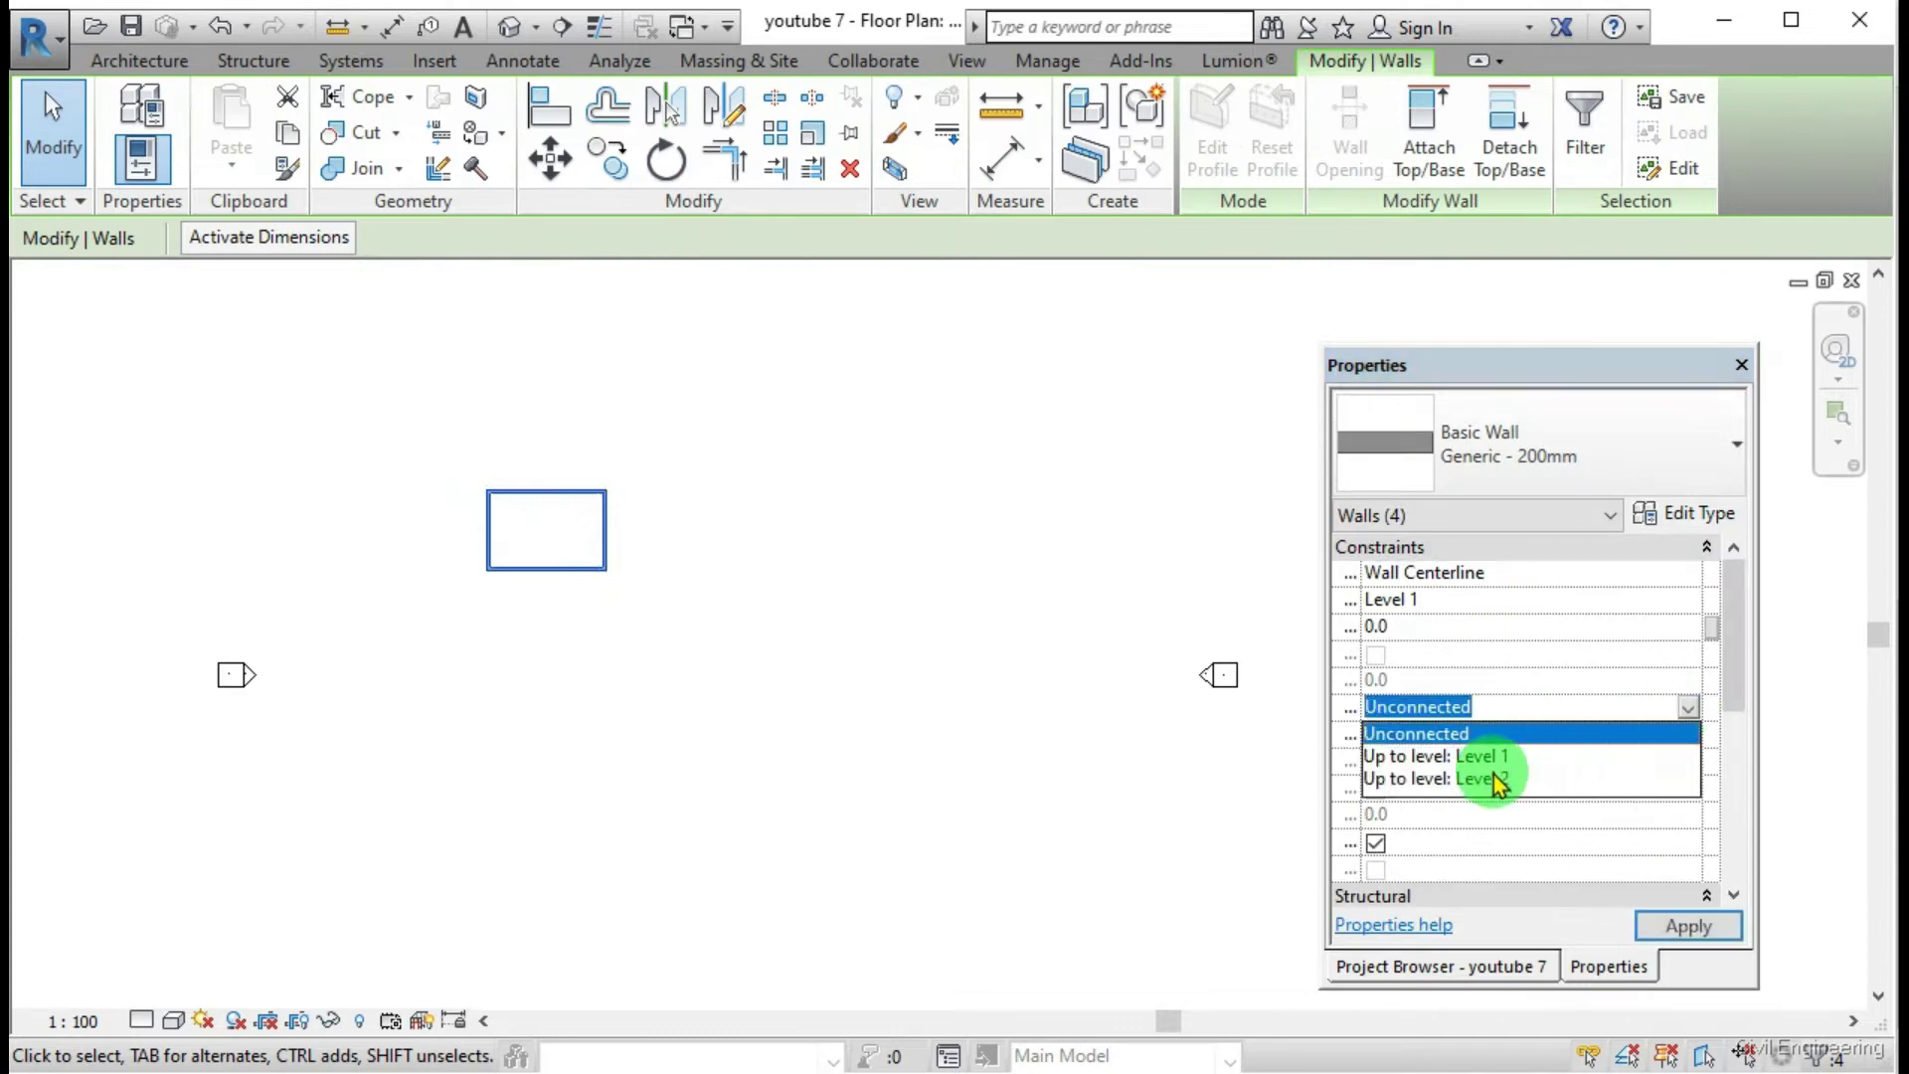
left_click(1481, 779)
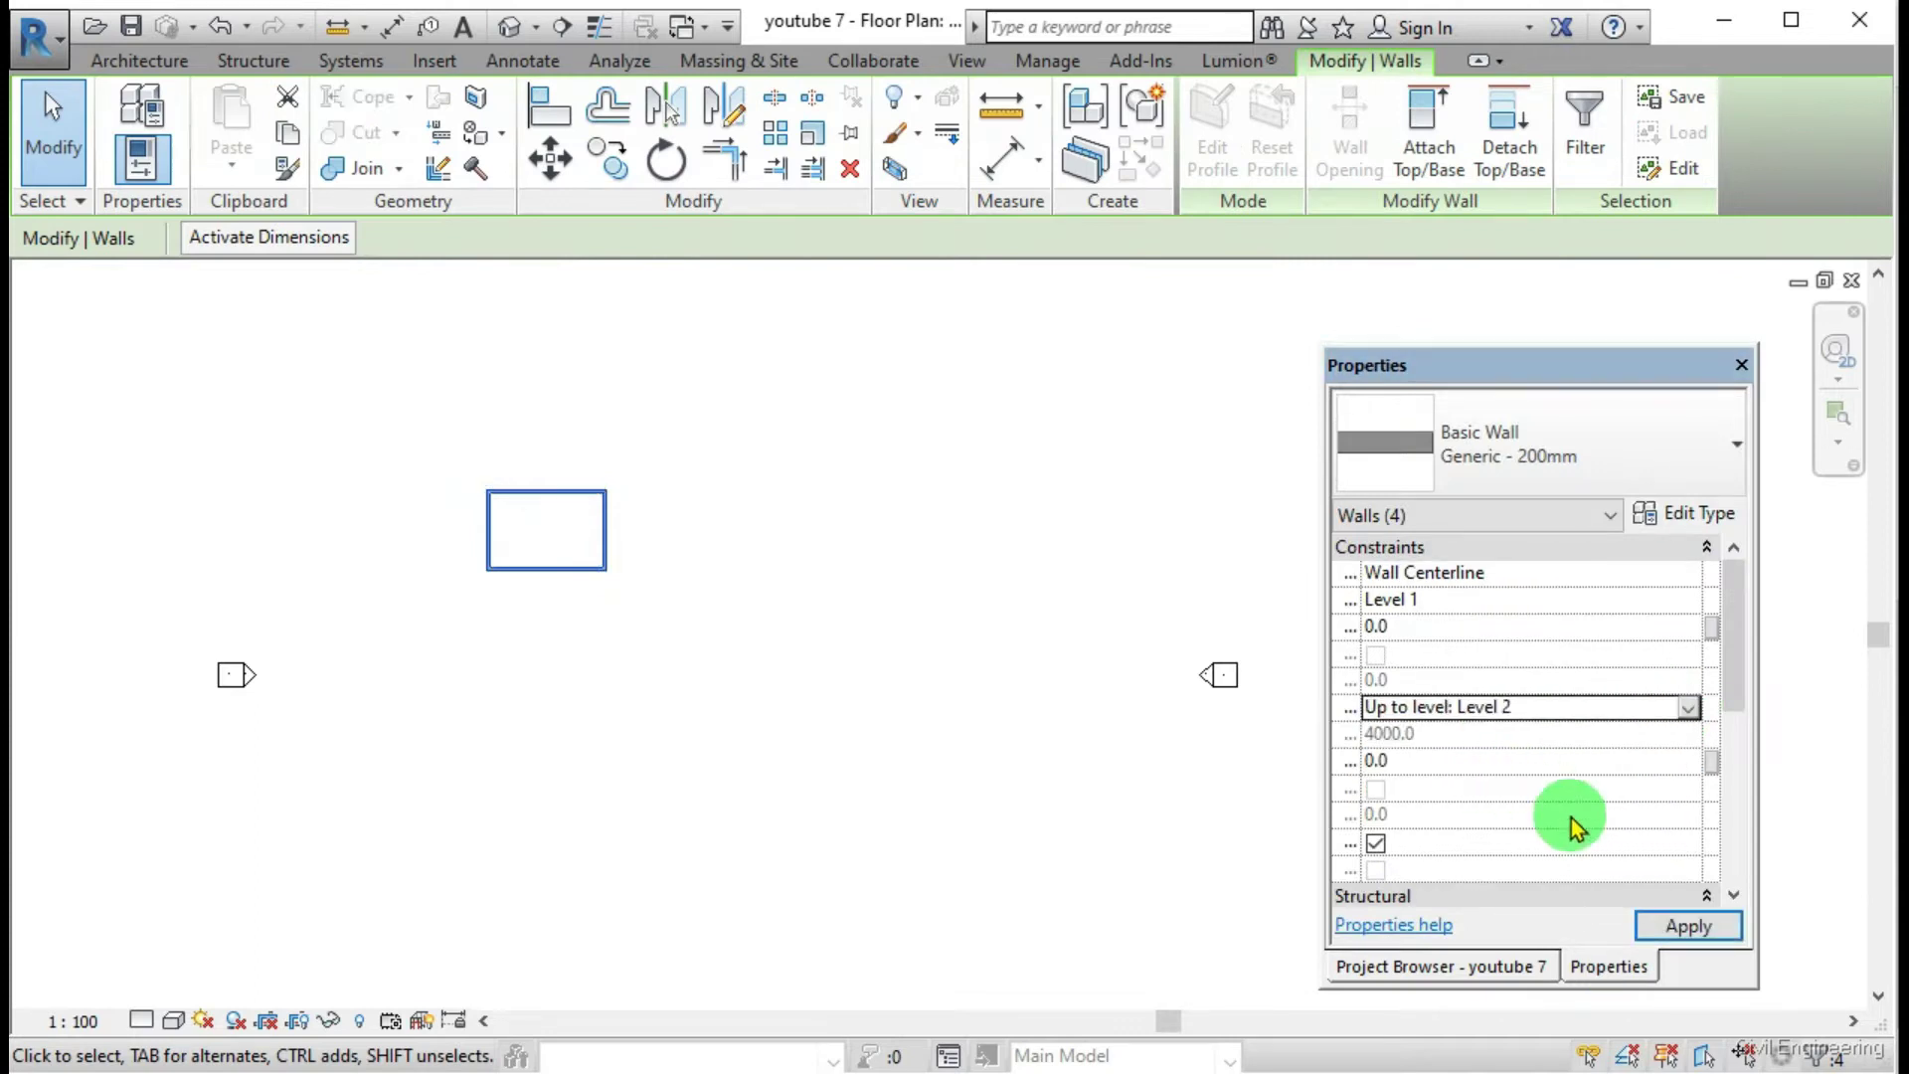
left_click(1688, 926)
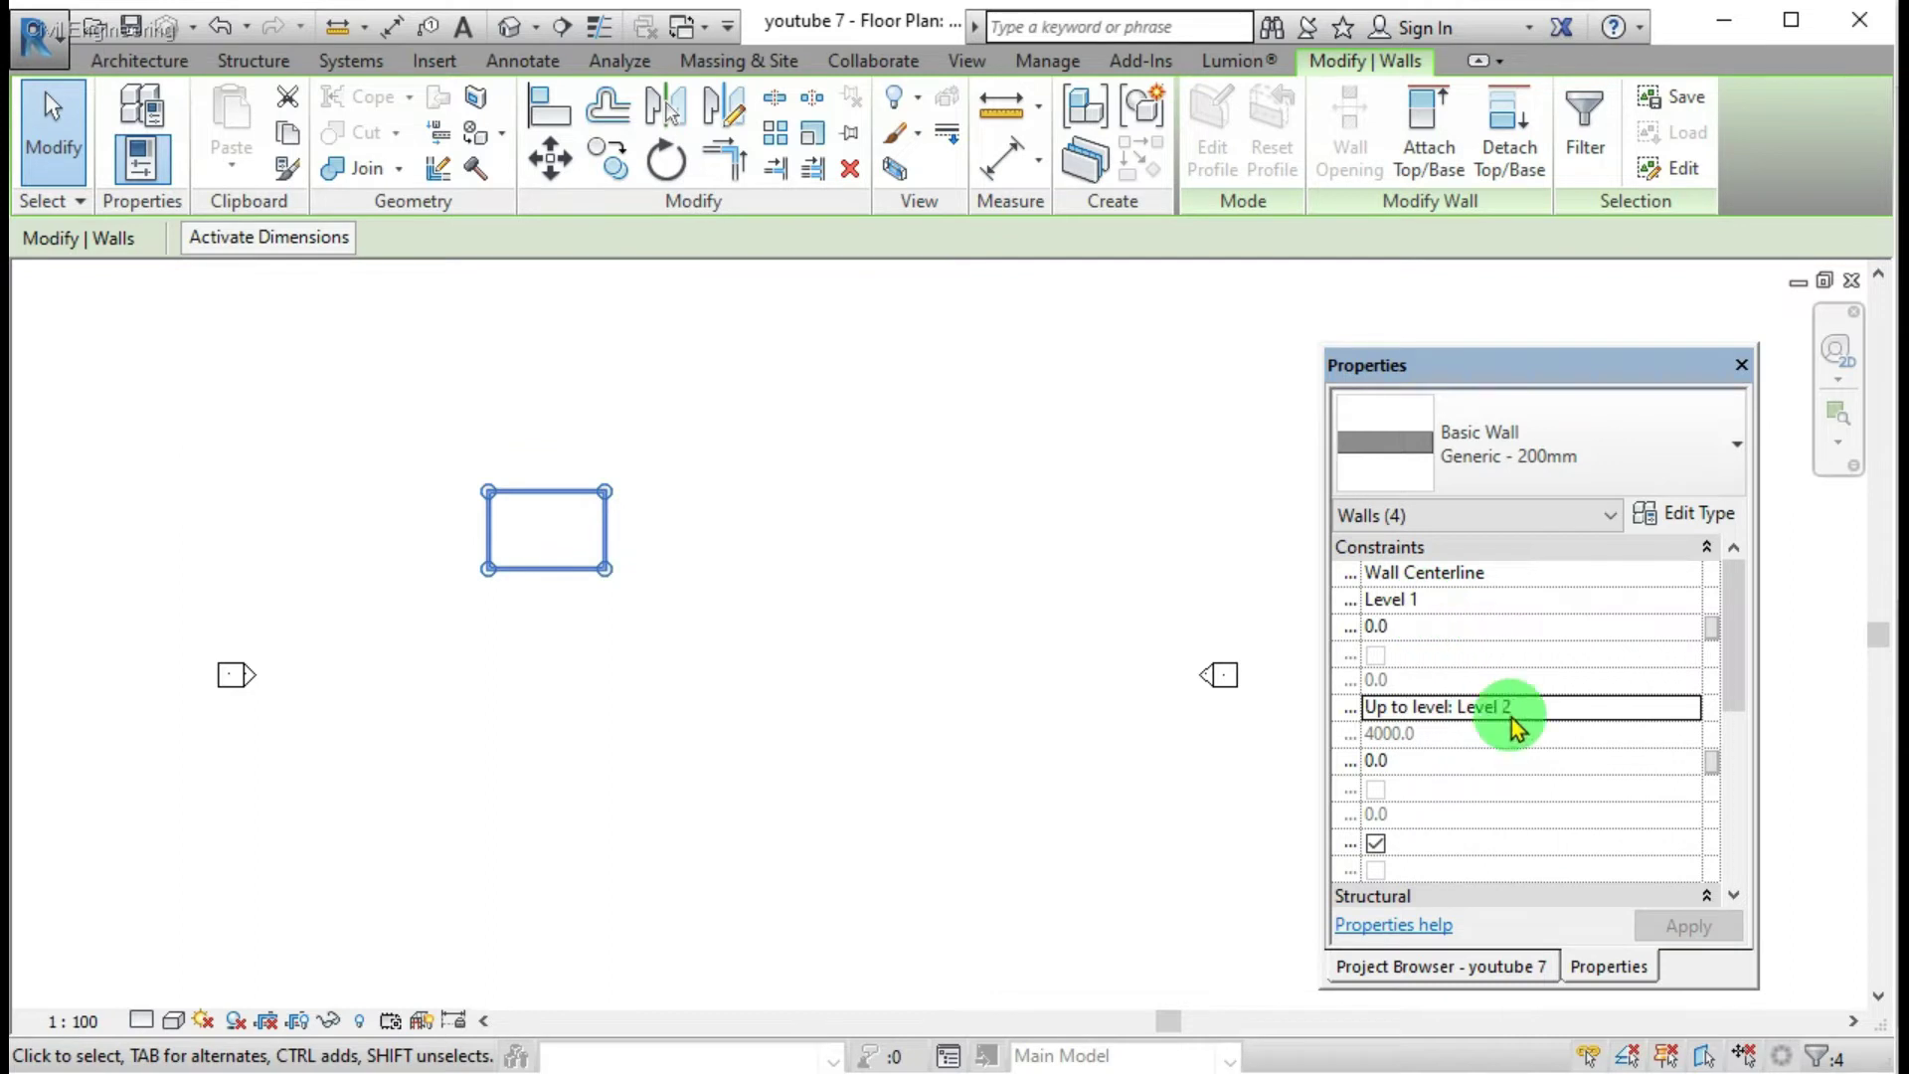
Step: Deselect the walls and return to the Level 1 floor plan
left_click(726, 647)
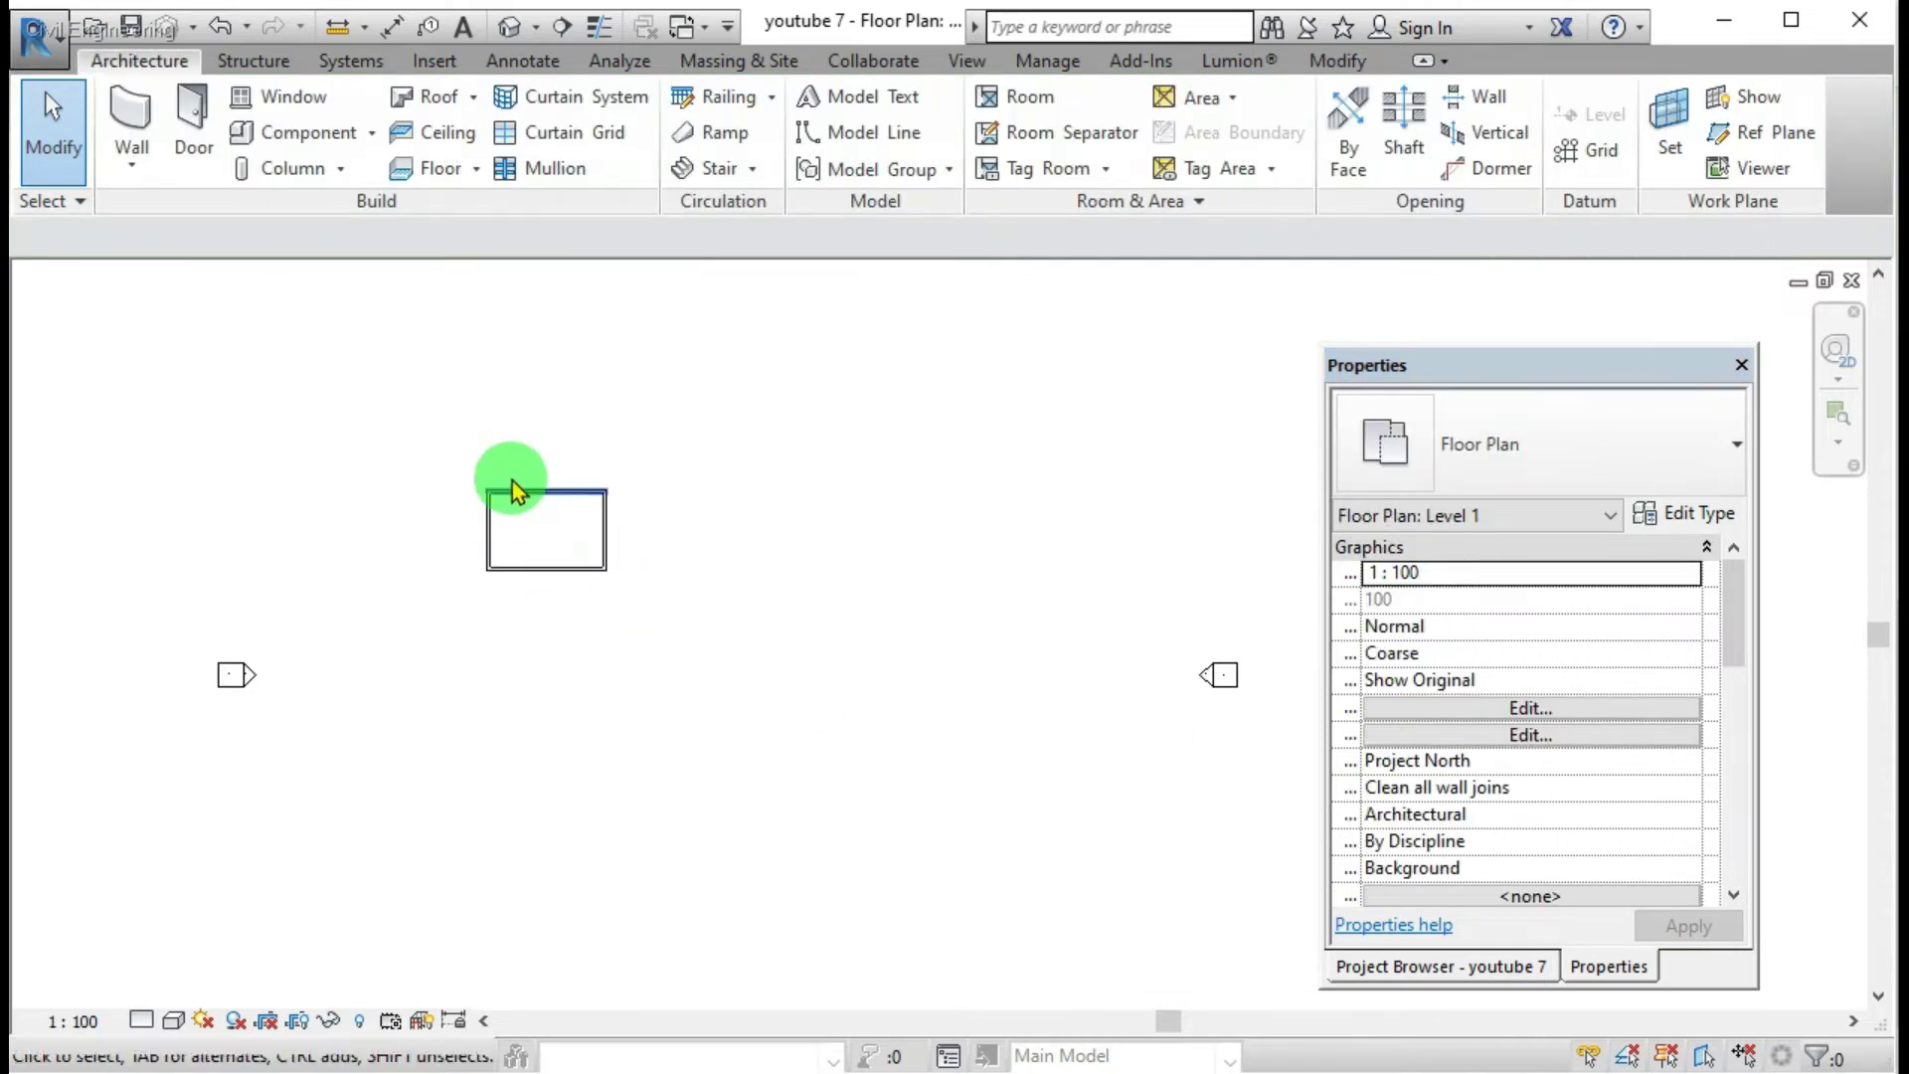
left_click(1491, 967)
double_click(1457, 460)
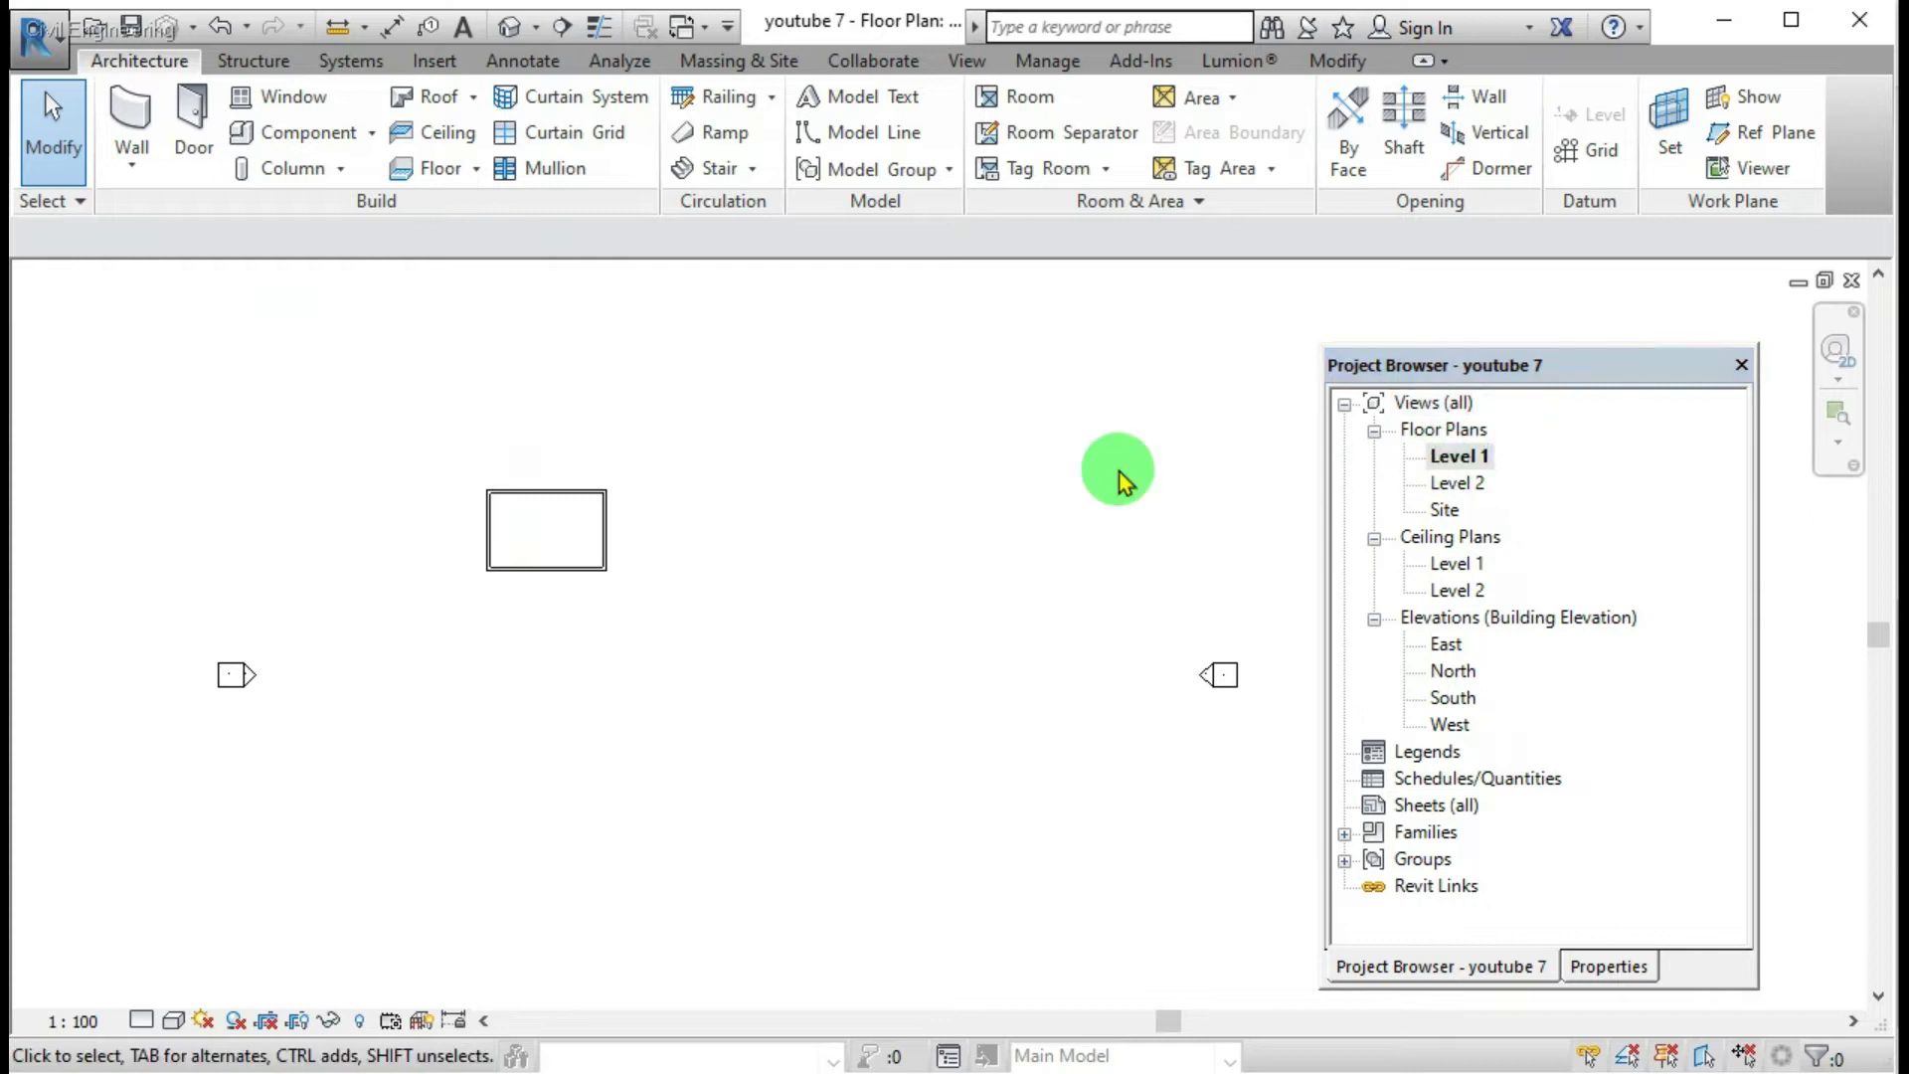
Step: Create an architectural floor from the picked walls with a 1000 boundary offset
left_click(479, 179)
left_click(489, 207)
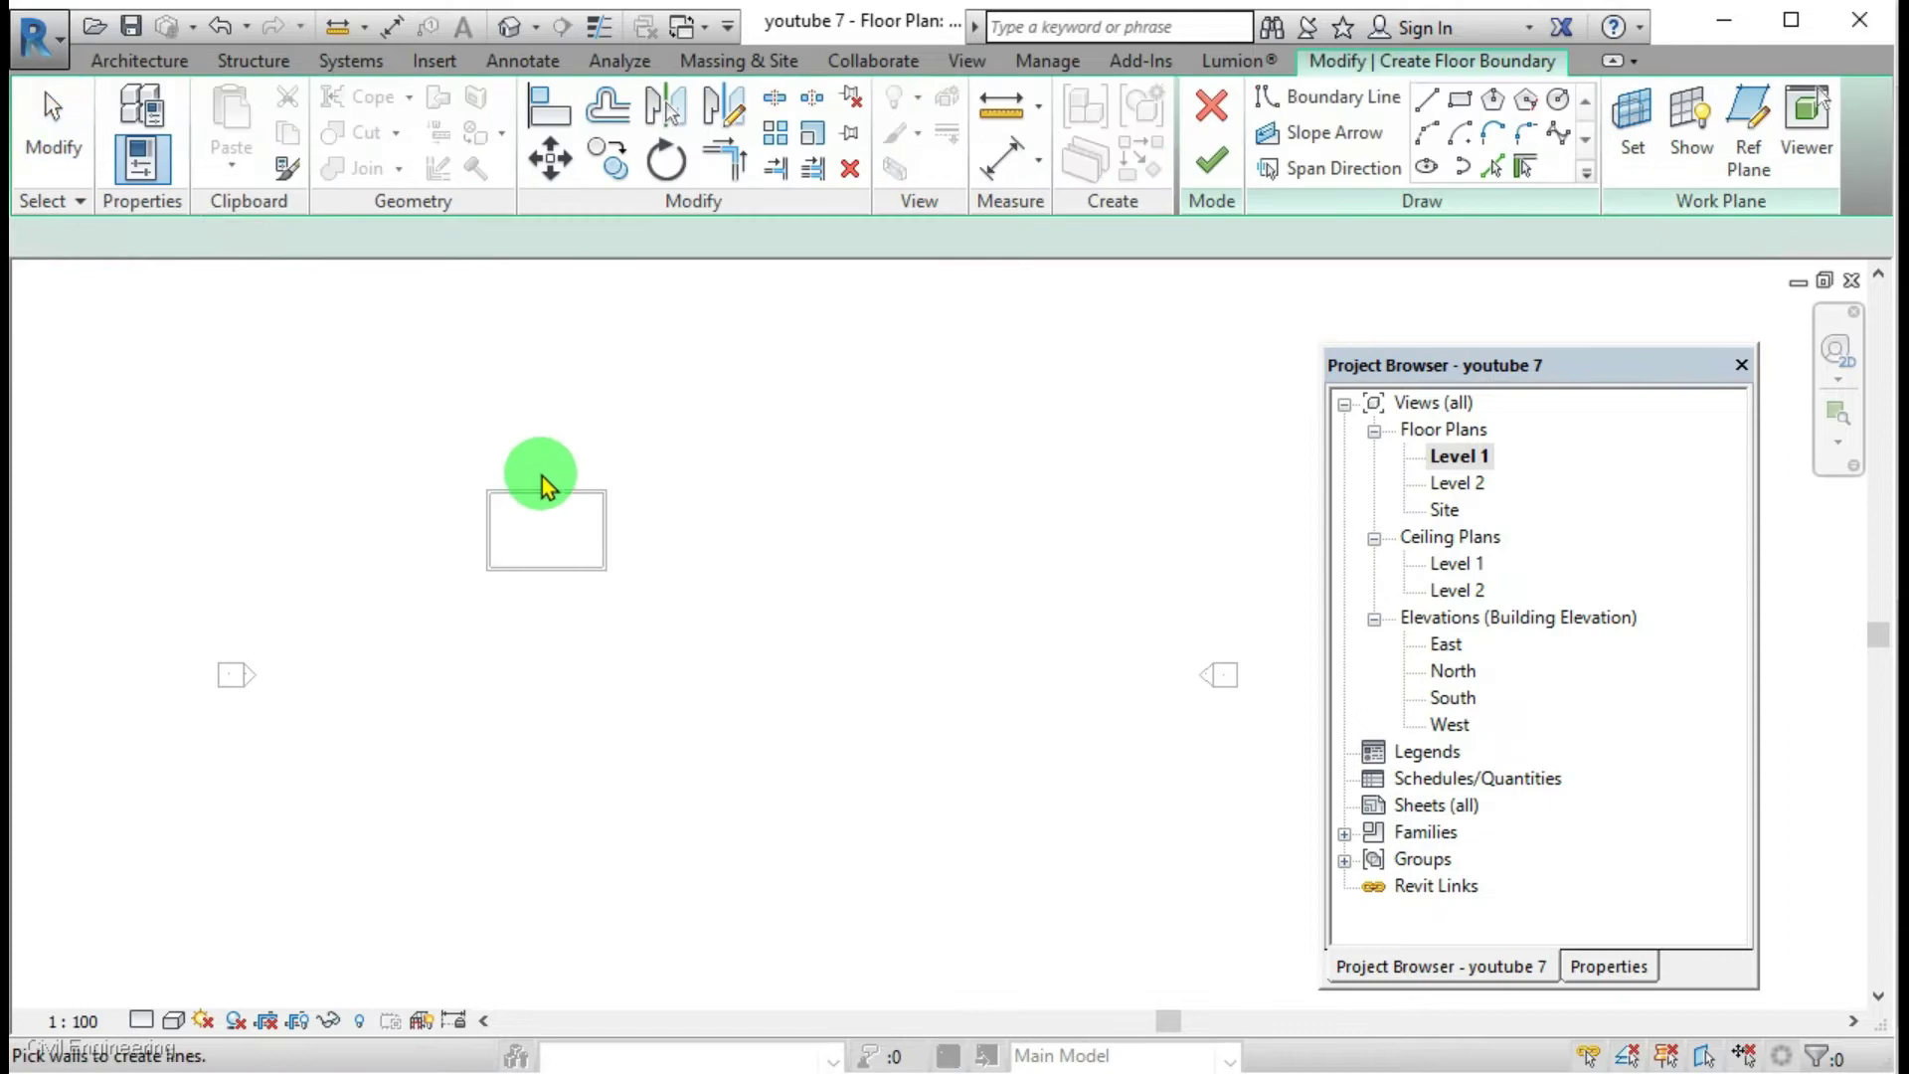
left_click(1497, 167)
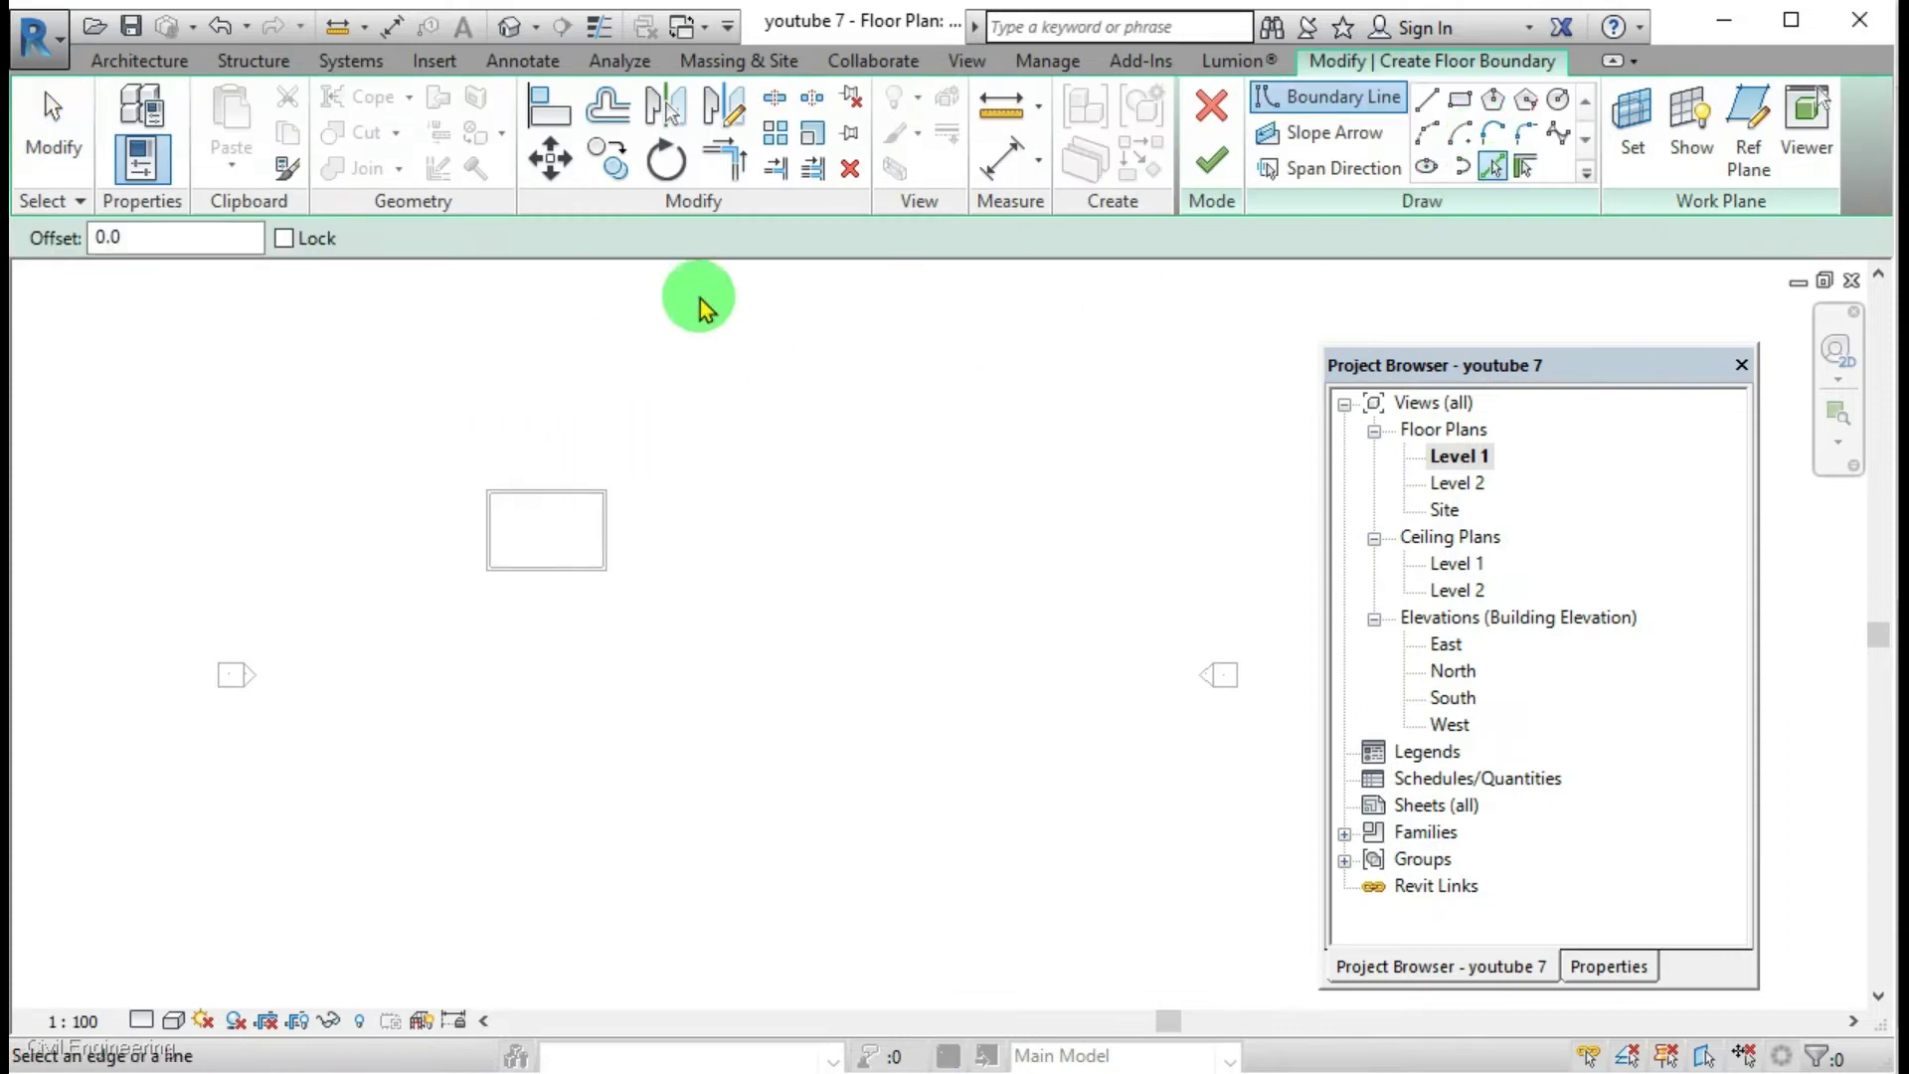
left_click(81, 235)
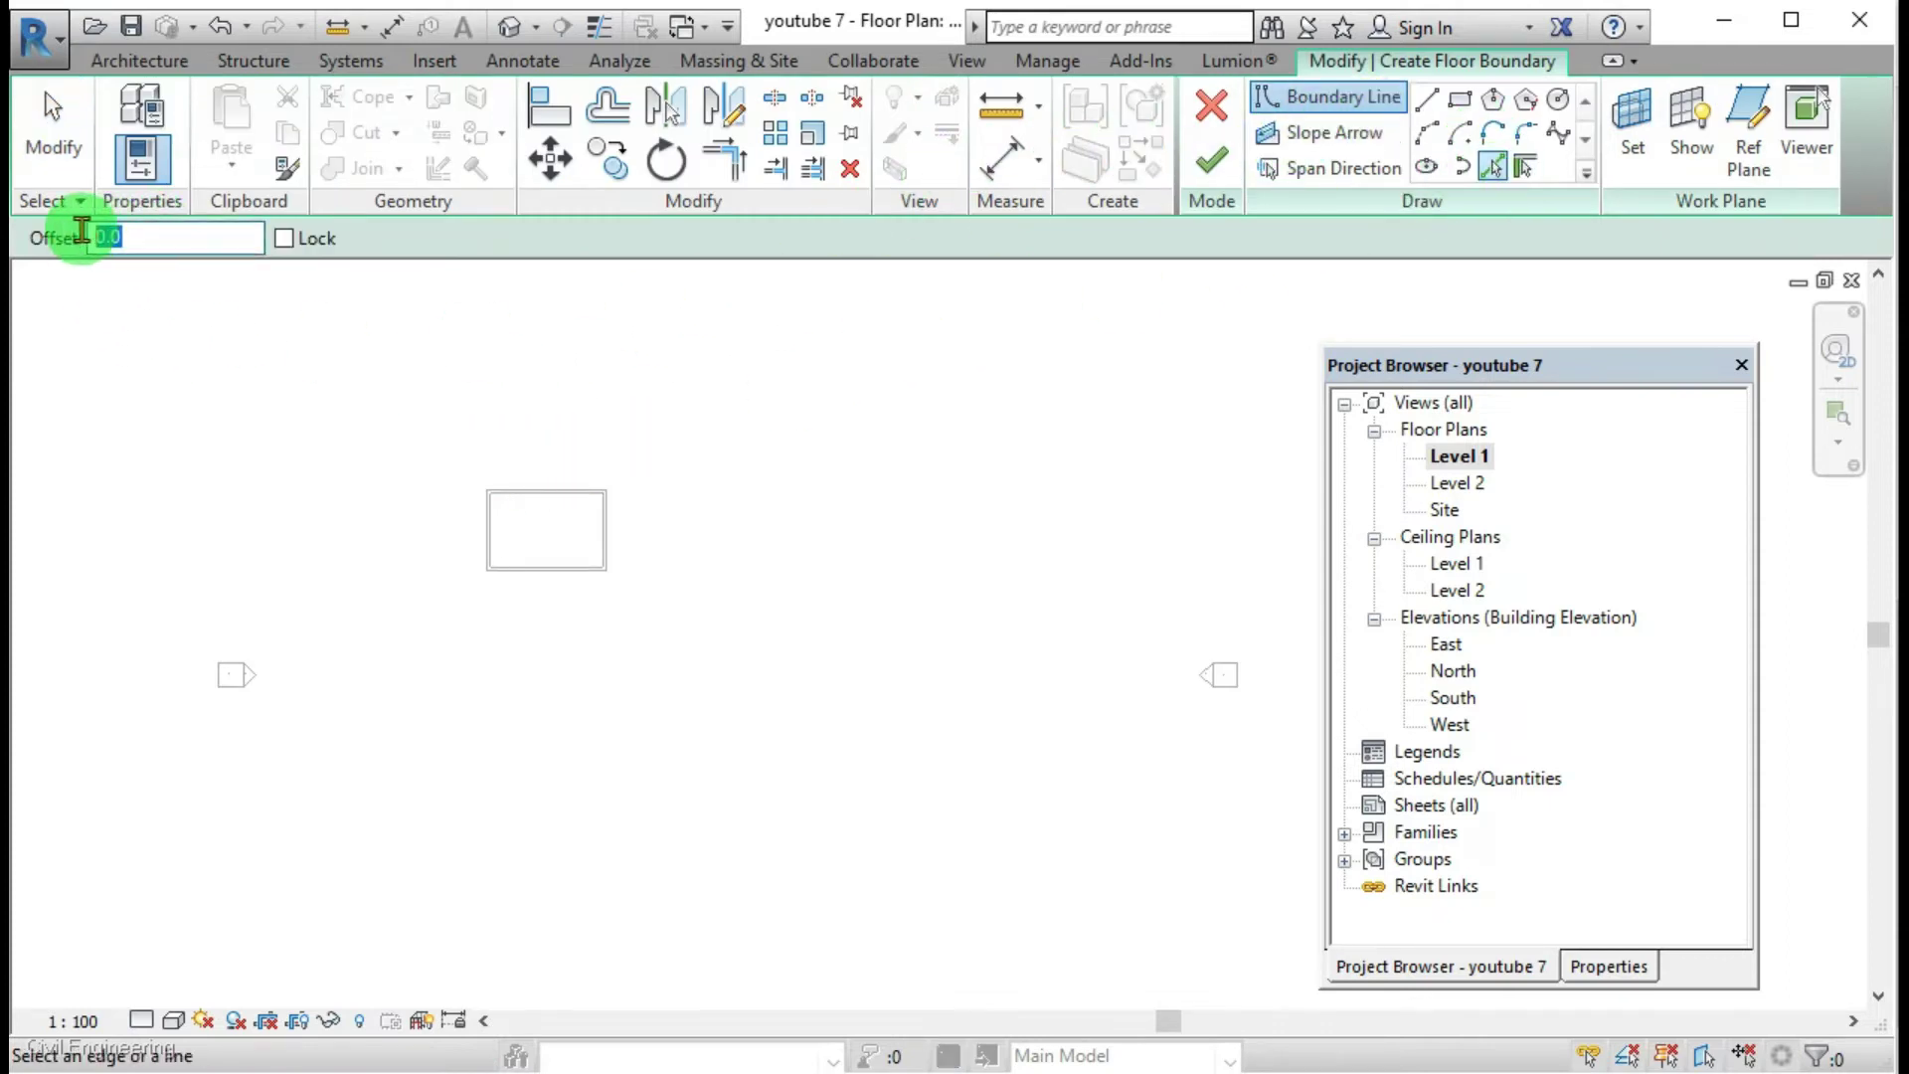
type("1.0")
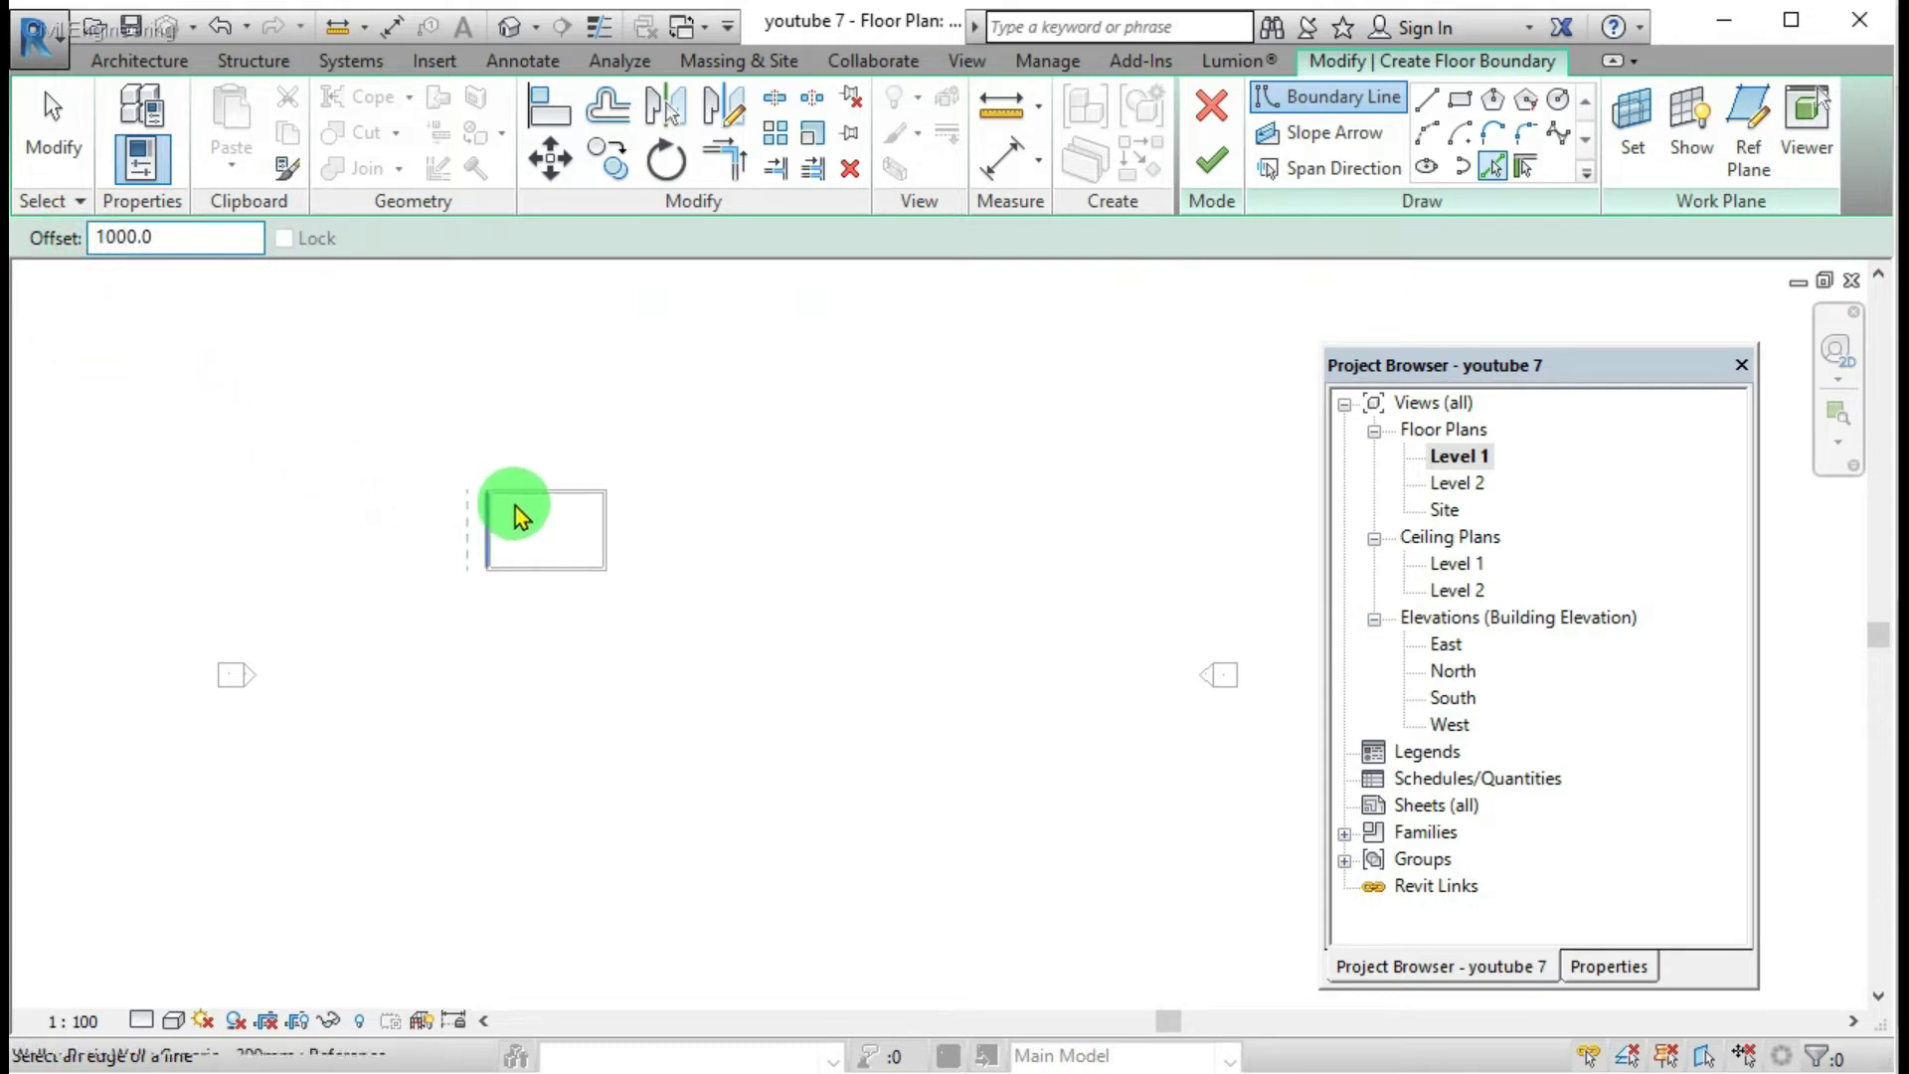
scroll(547, 489, "up", 3)
left_click(553, 493)
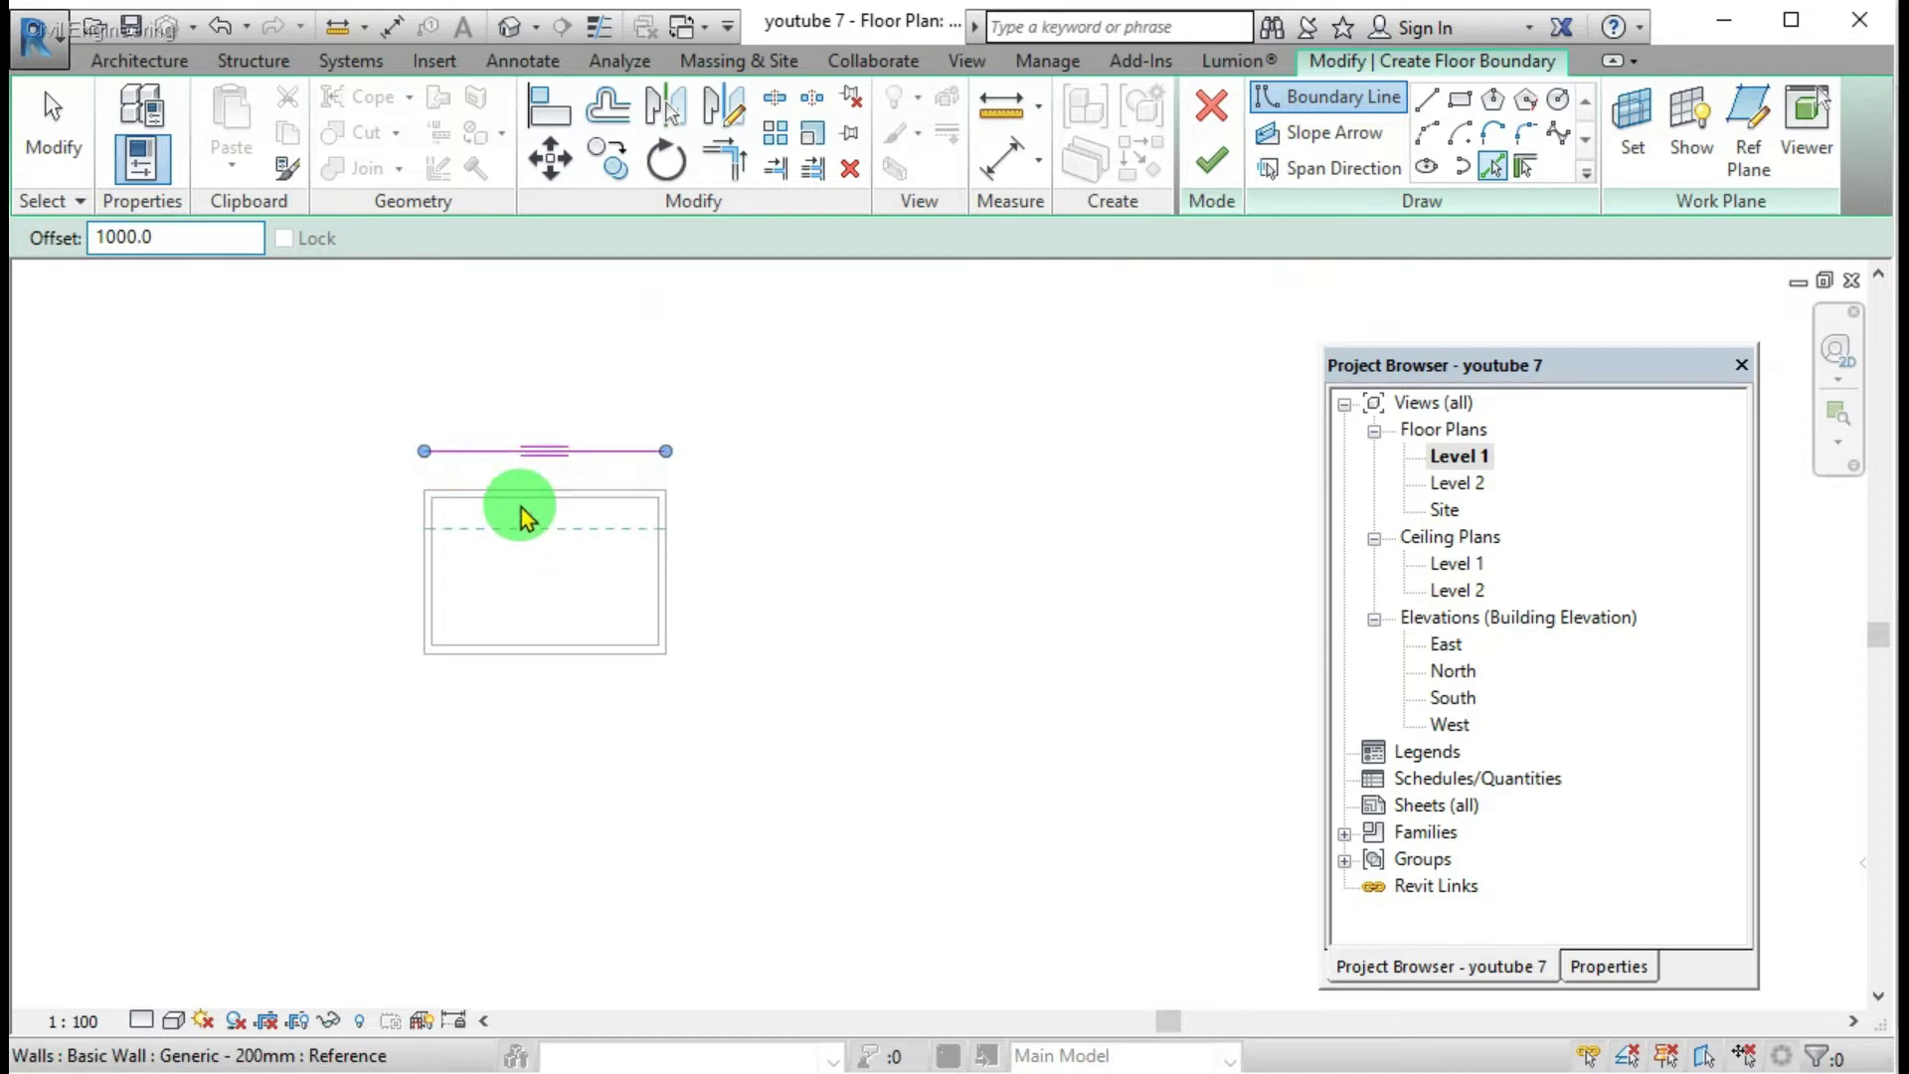
left_click(503, 654)
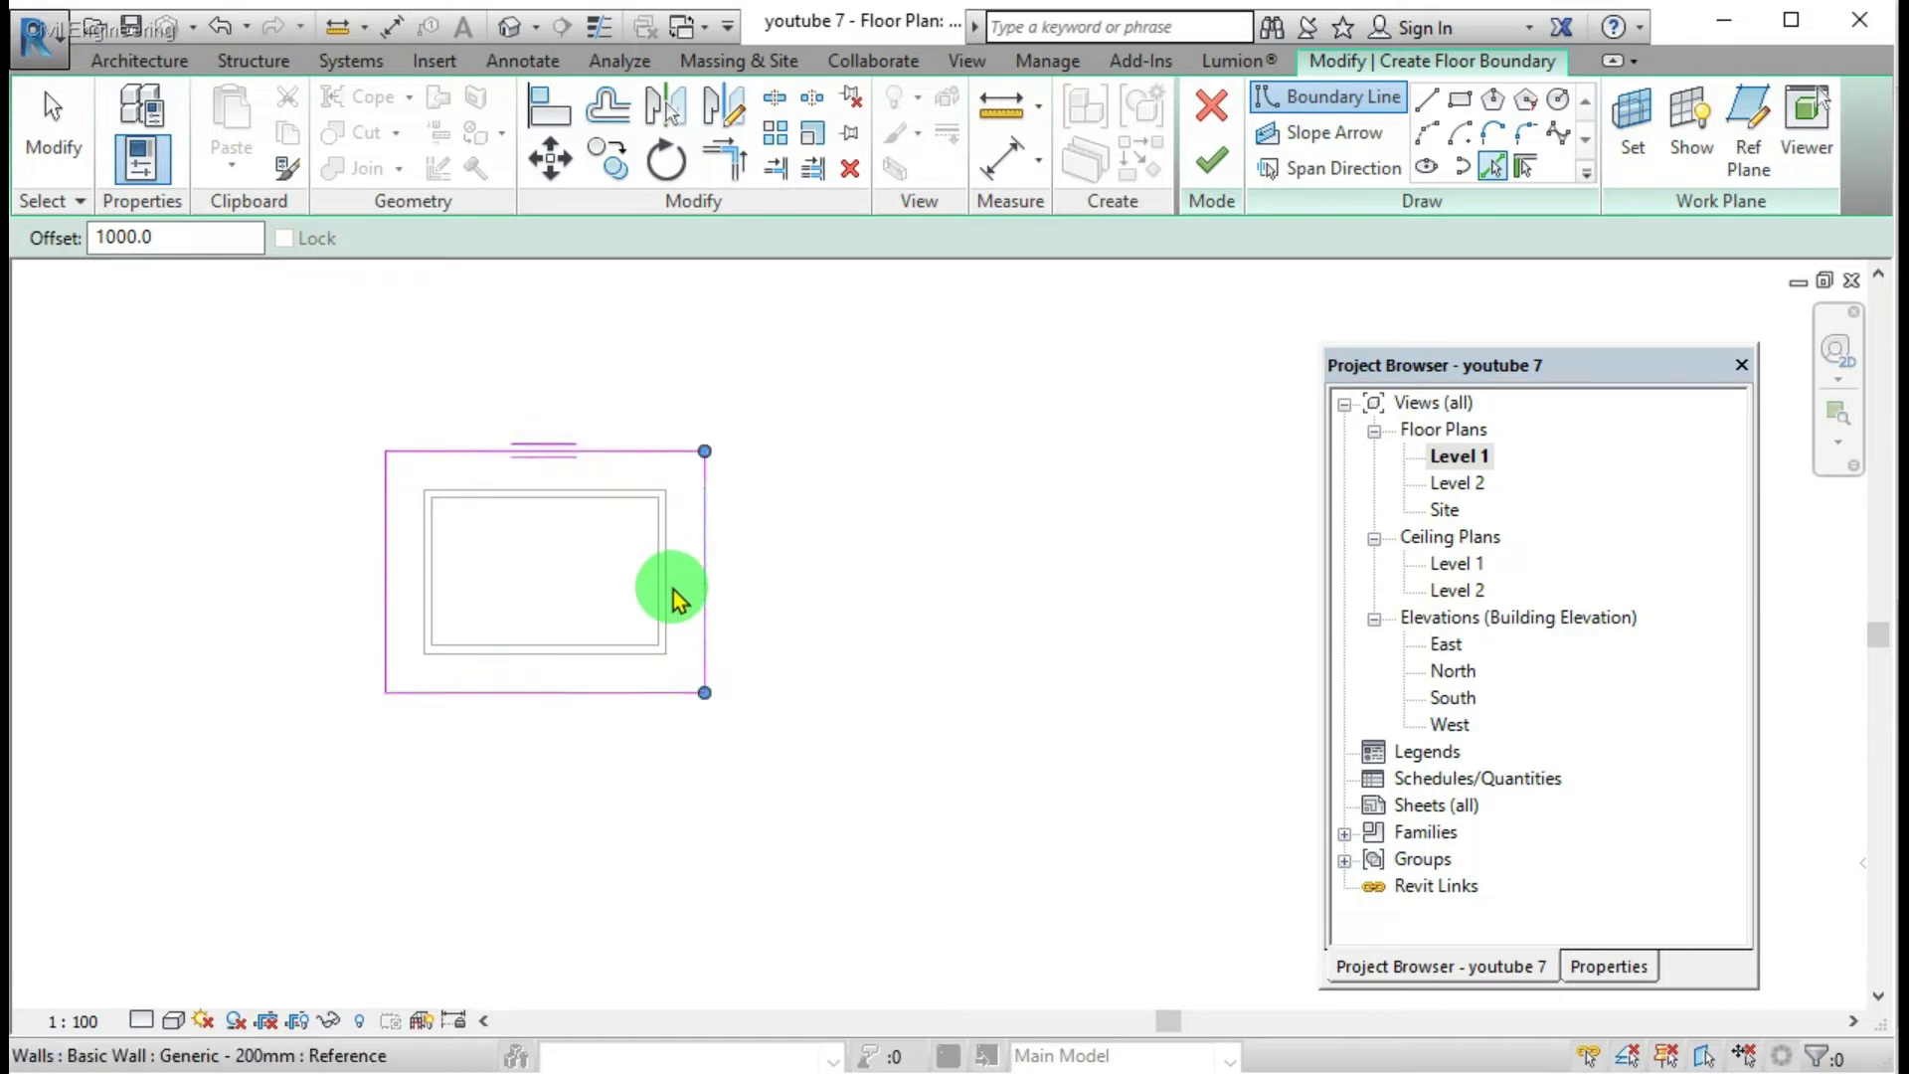
left_click(674, 596)
left_click(1224, 184)
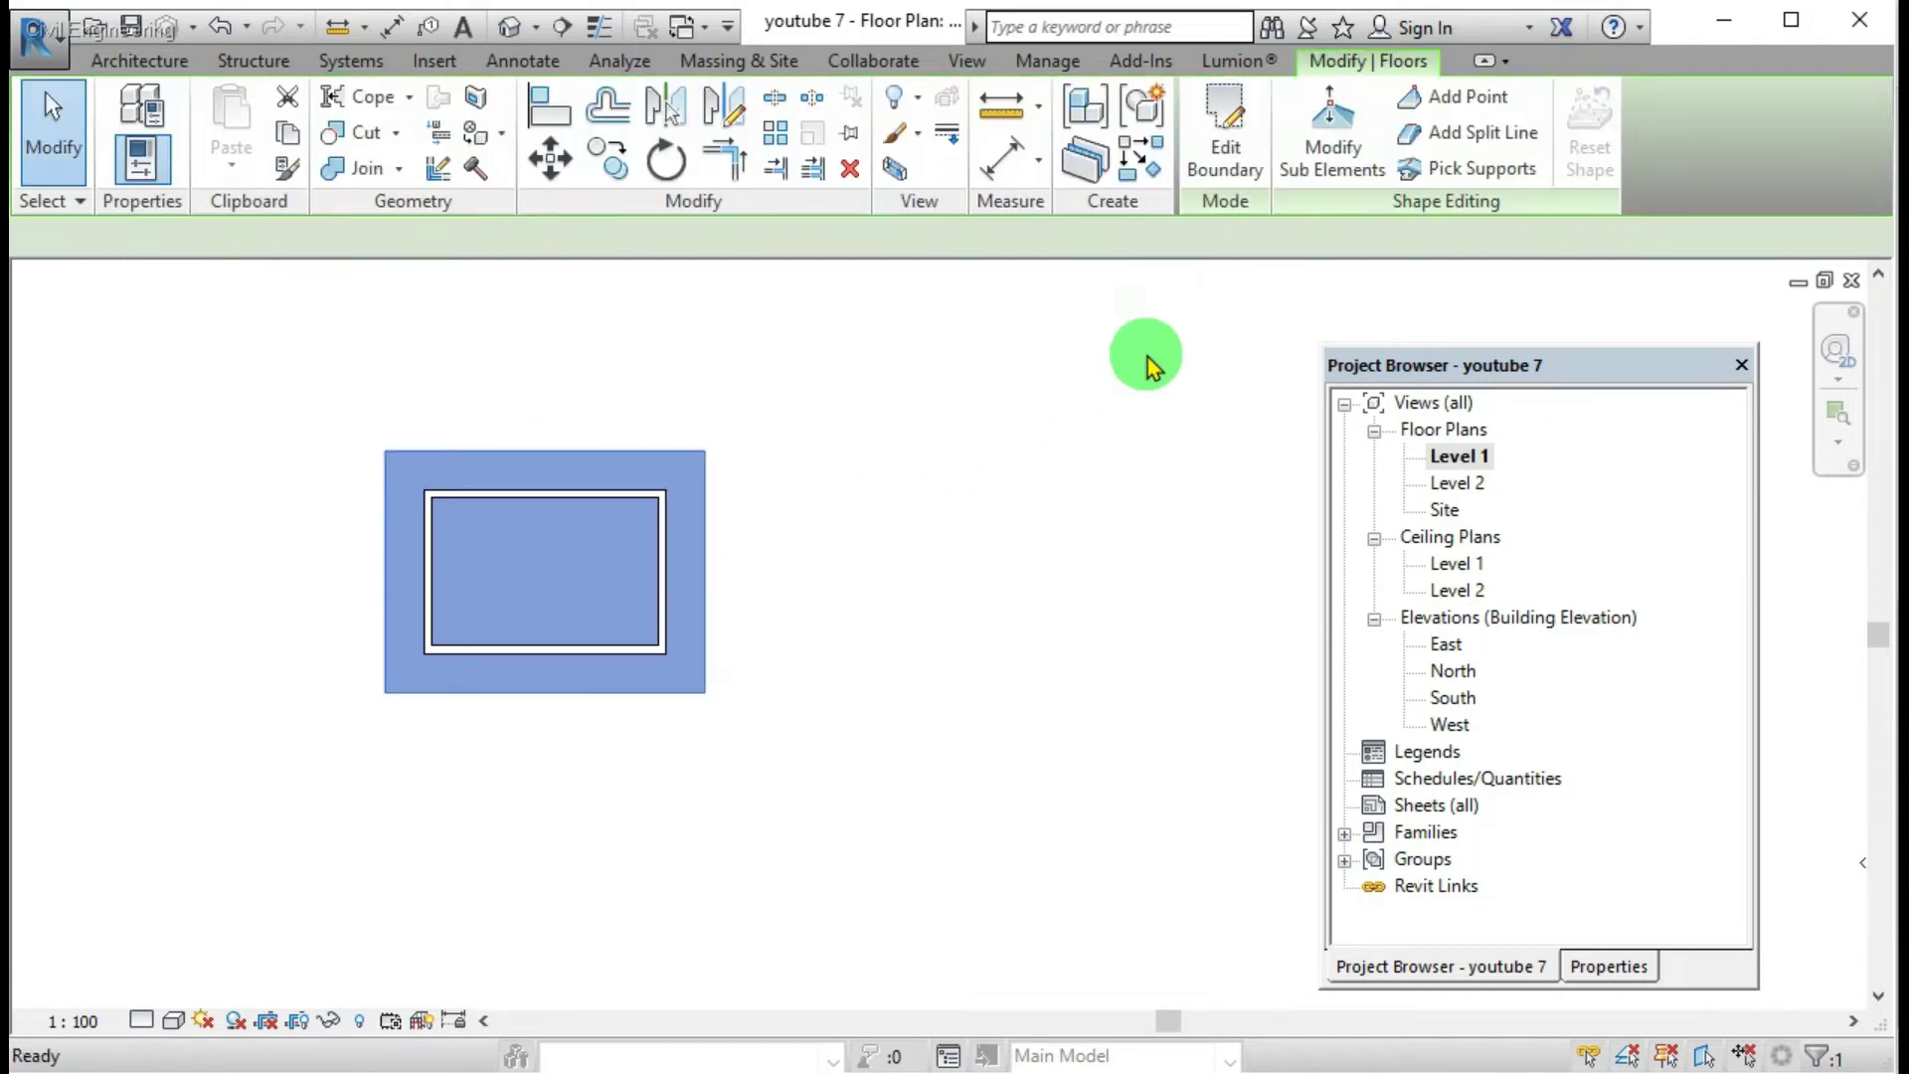
Step: View the house in the Default 3D view with Shaded visual style
left_click(509, 27)
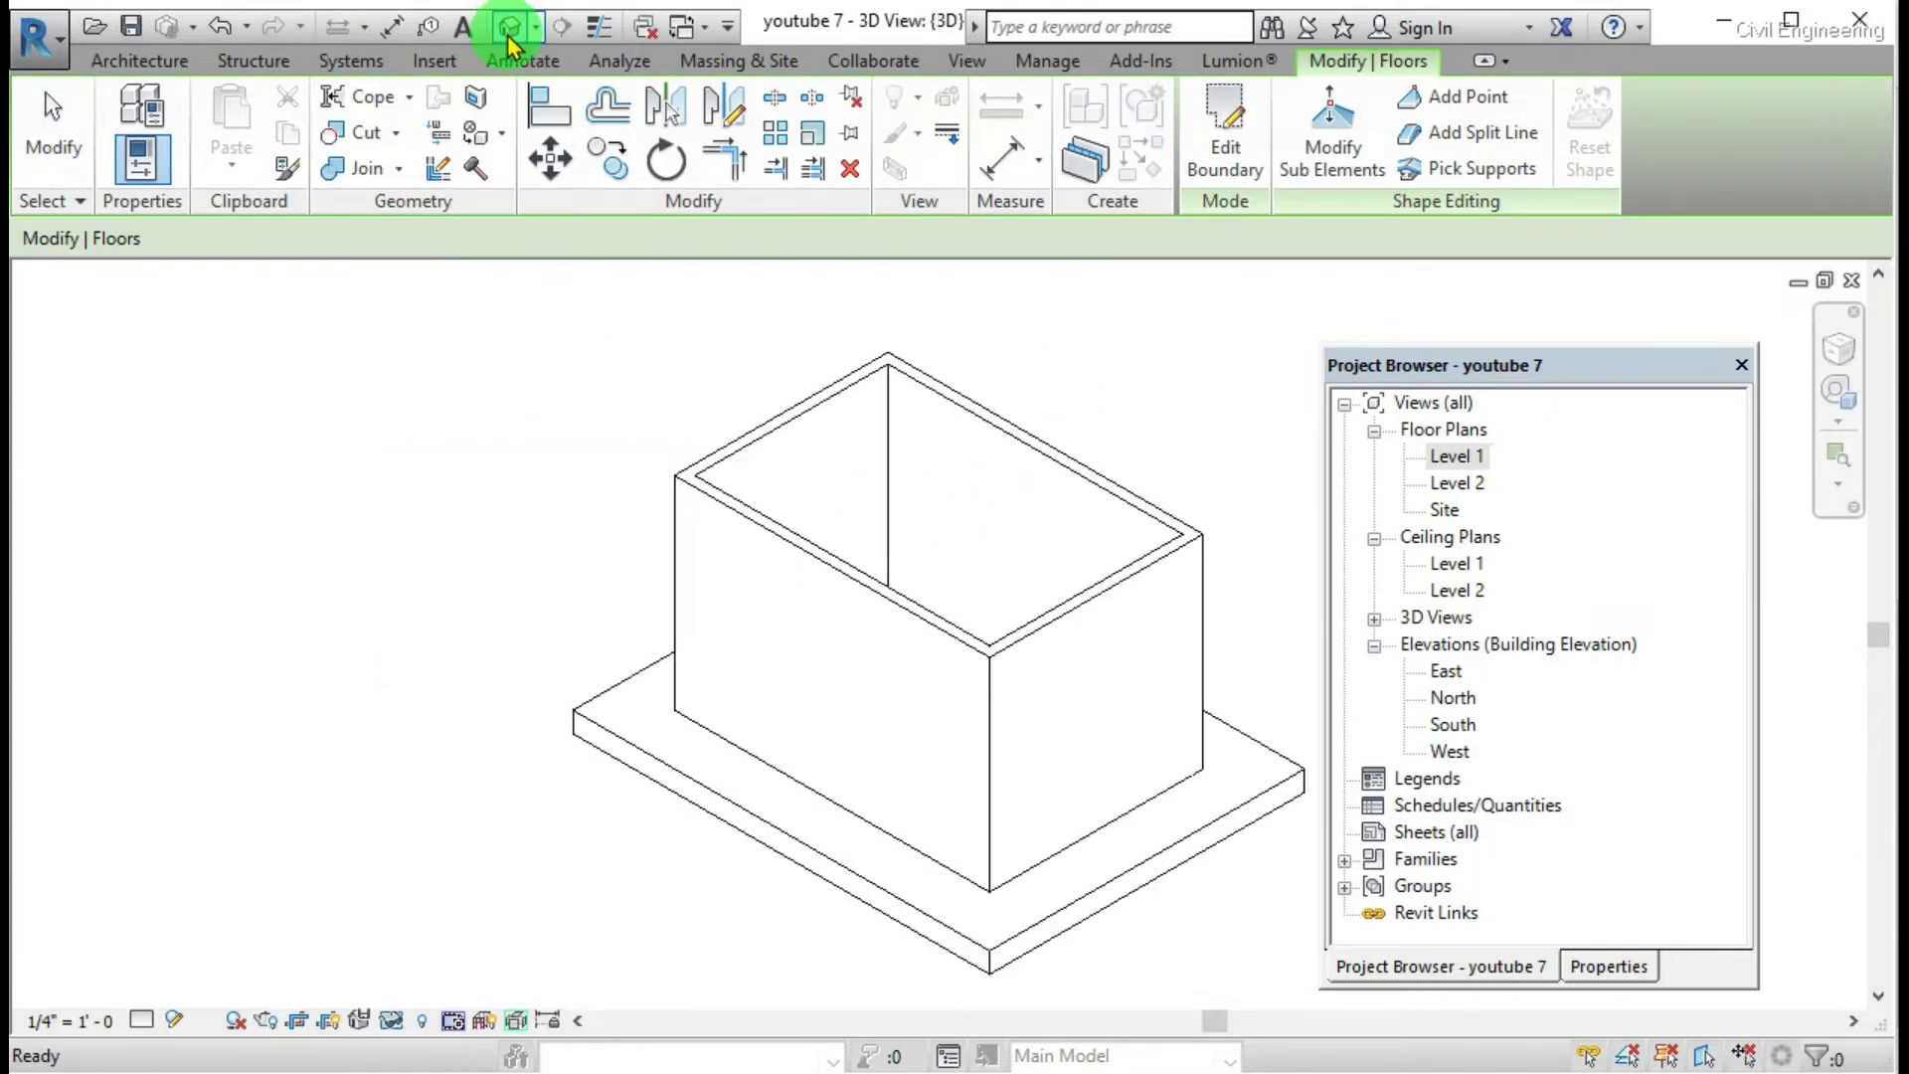
left_click(756, 635)
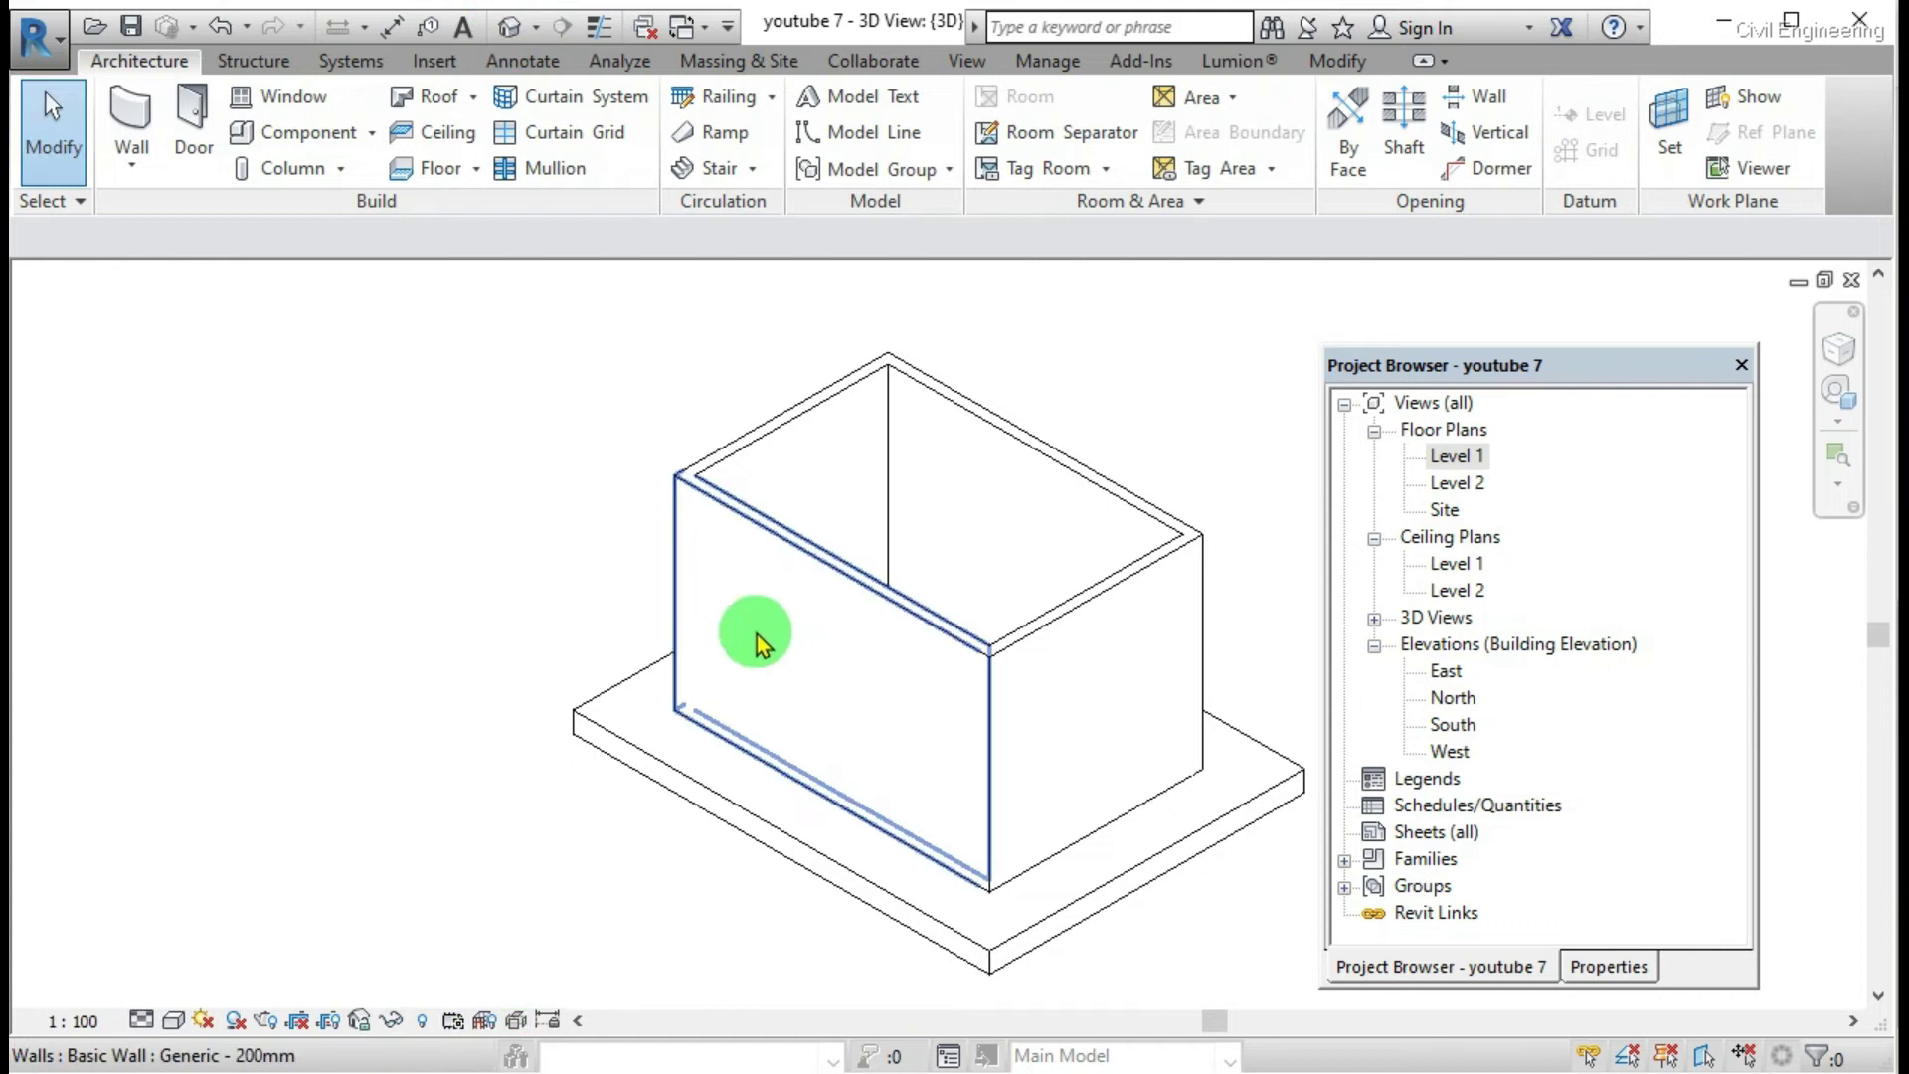
left_click(173, 1023)
left_click(259, 958)
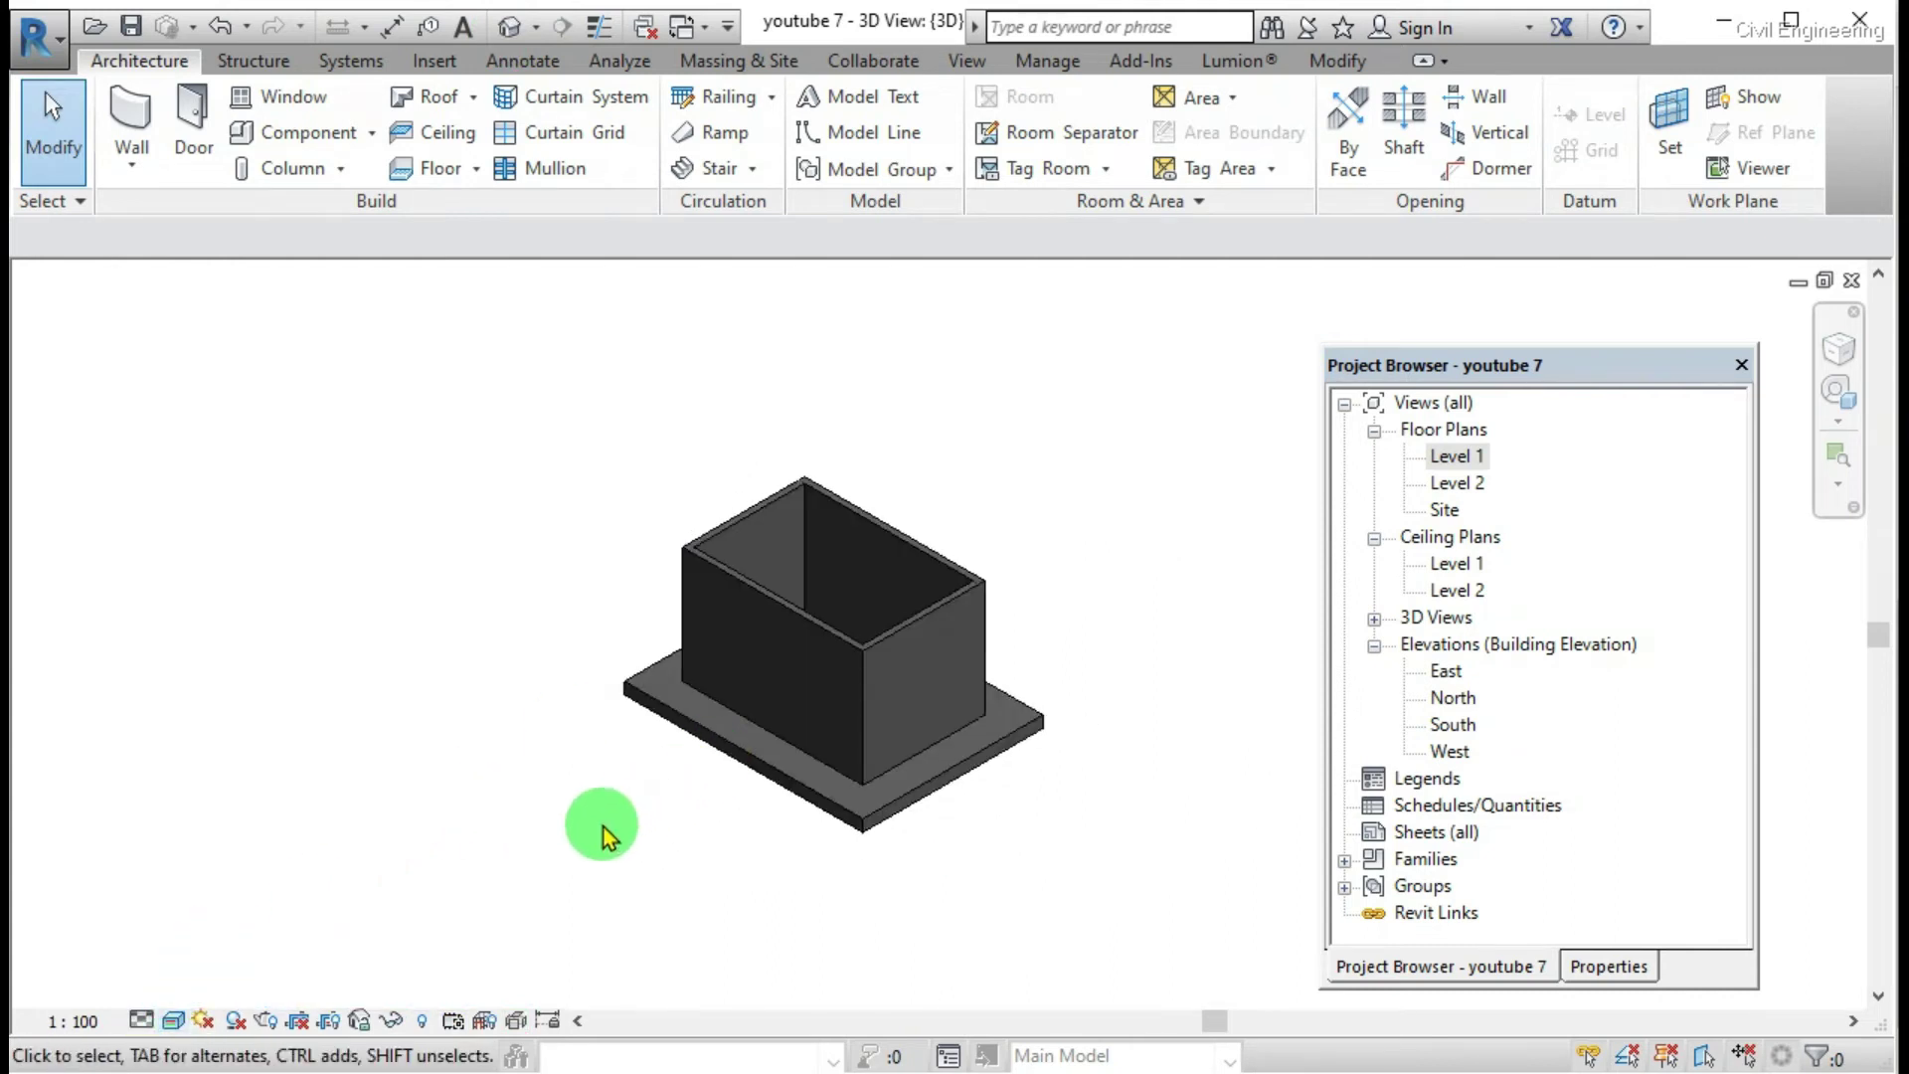
middle_click_drag(604, 827, 895, 696, "shift")
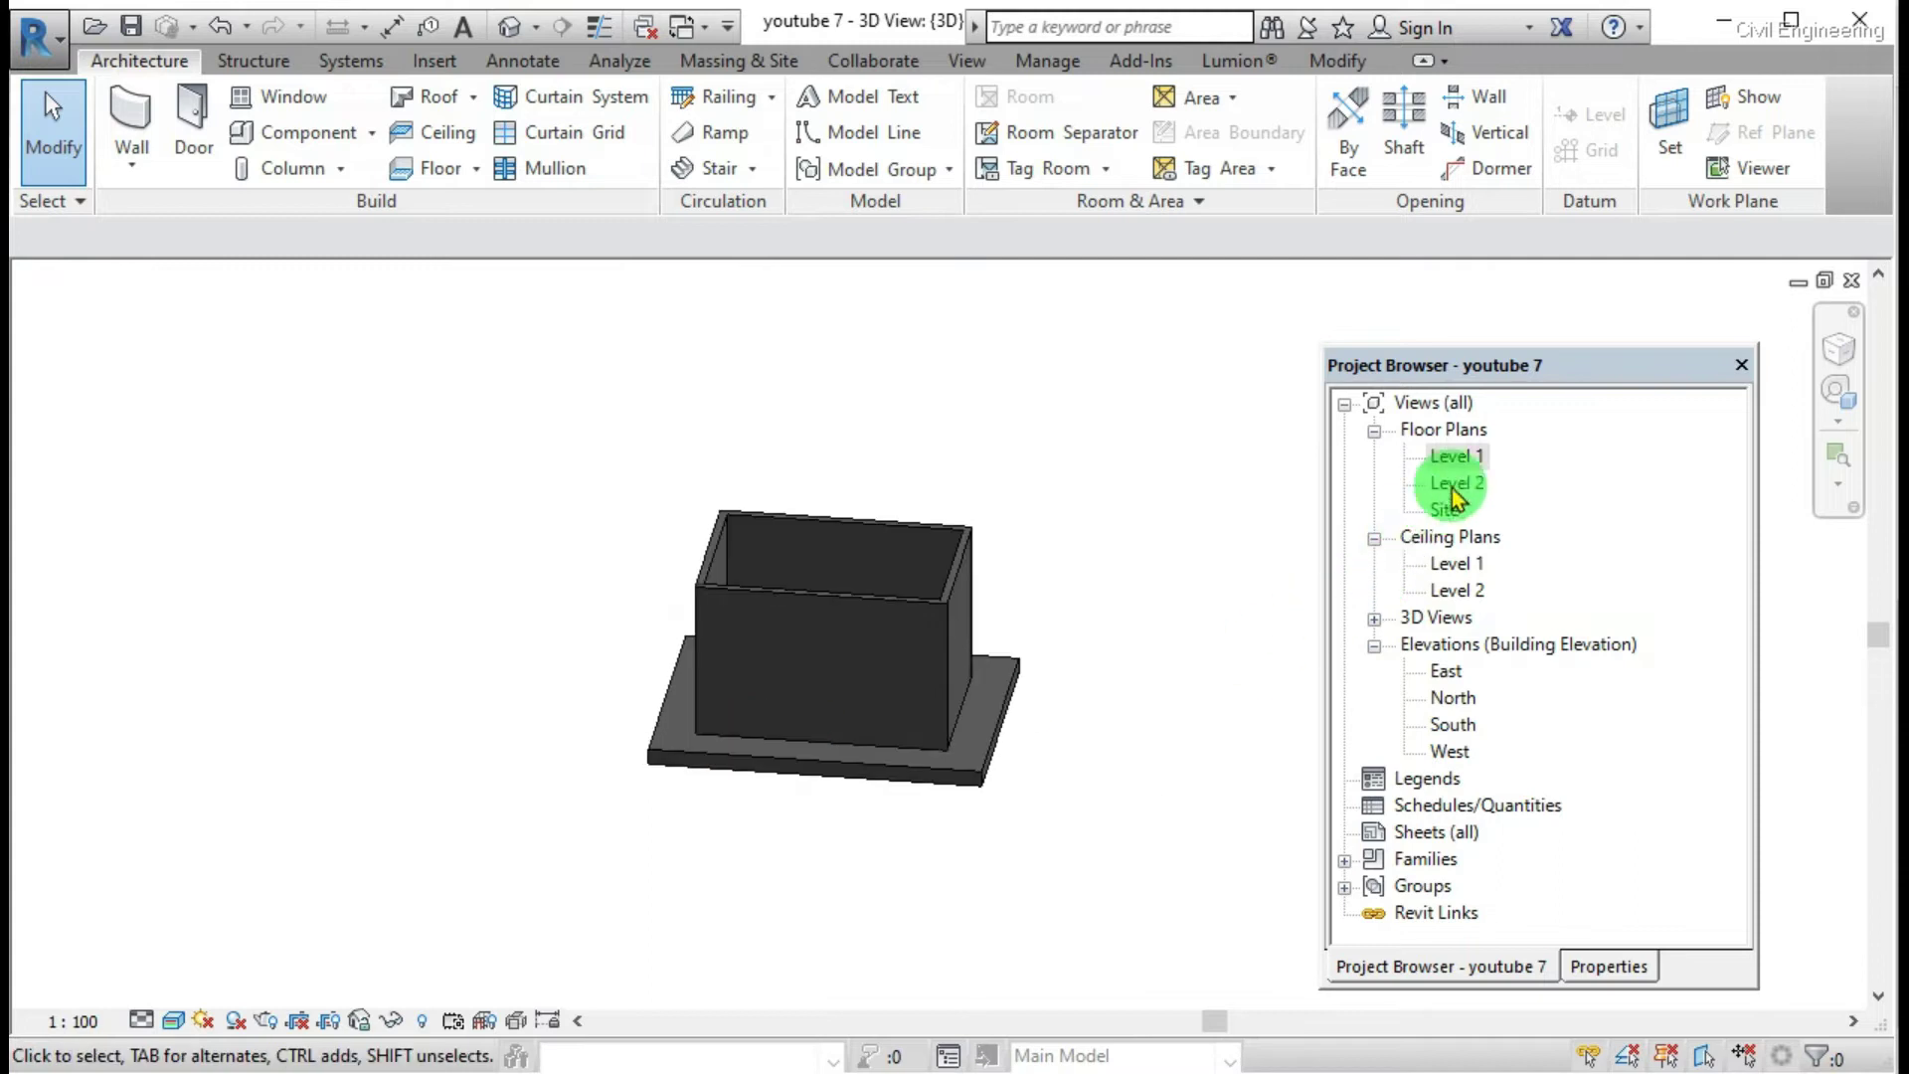
Step: On Level 2, start a roof by footprint and draw a rectangle 1100 beyond the walls
double_click(1460, 485)
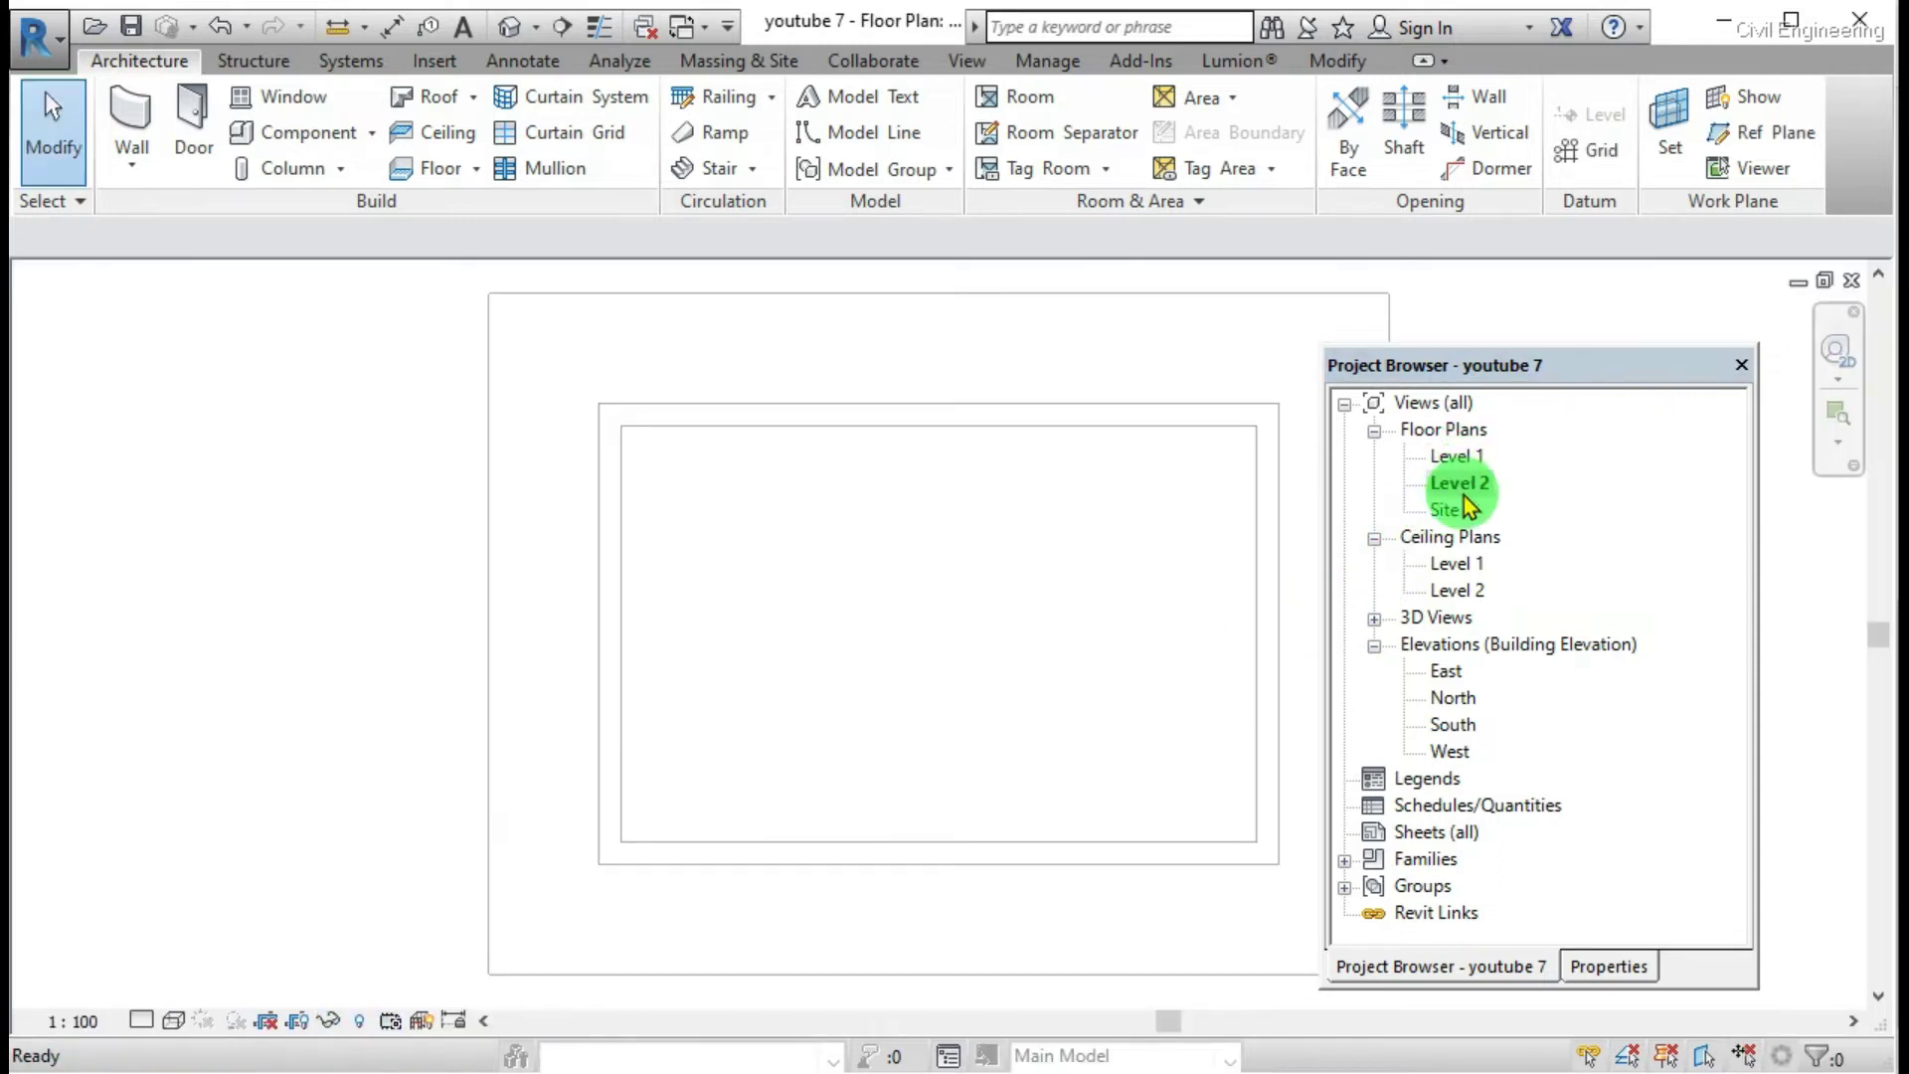
scroll(1010, 537, "down", 2)
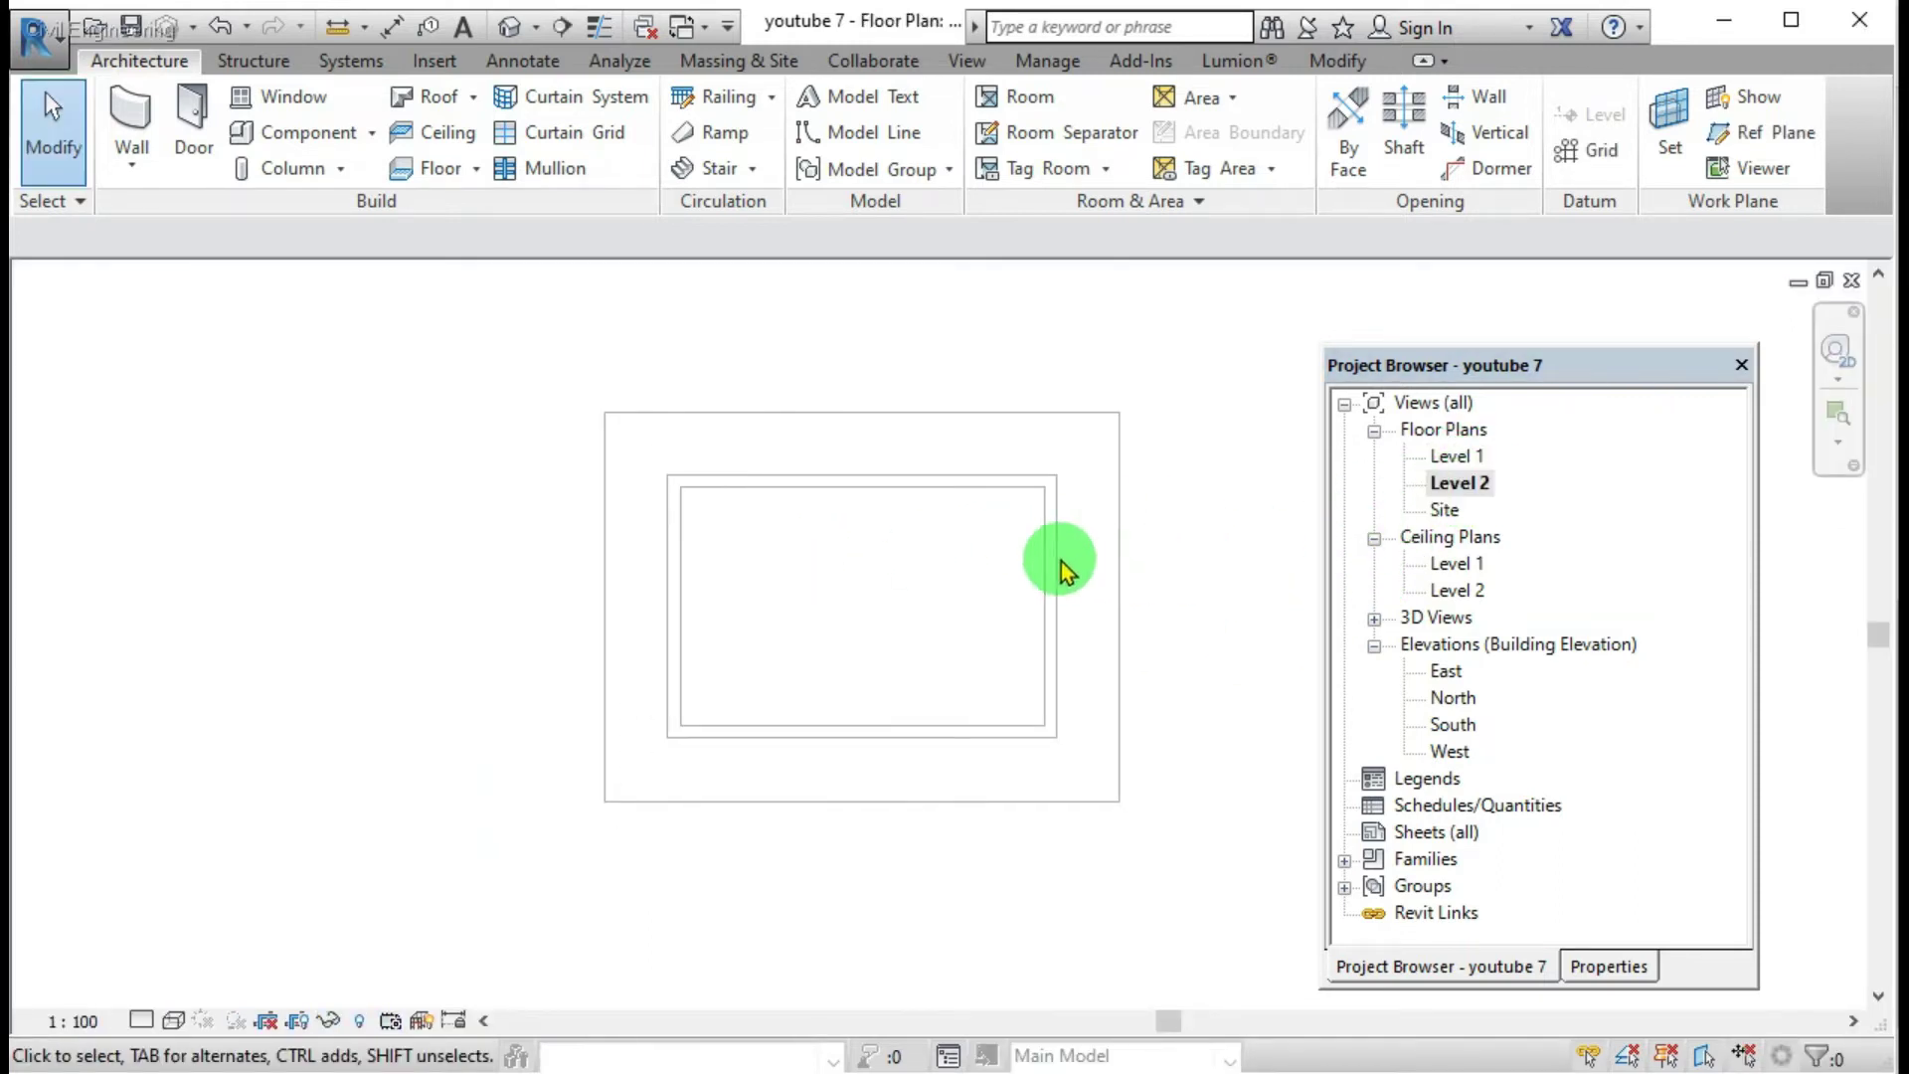
scroll(1060, 563, "down", 1)
scroll(1004, 584, "up", 2)
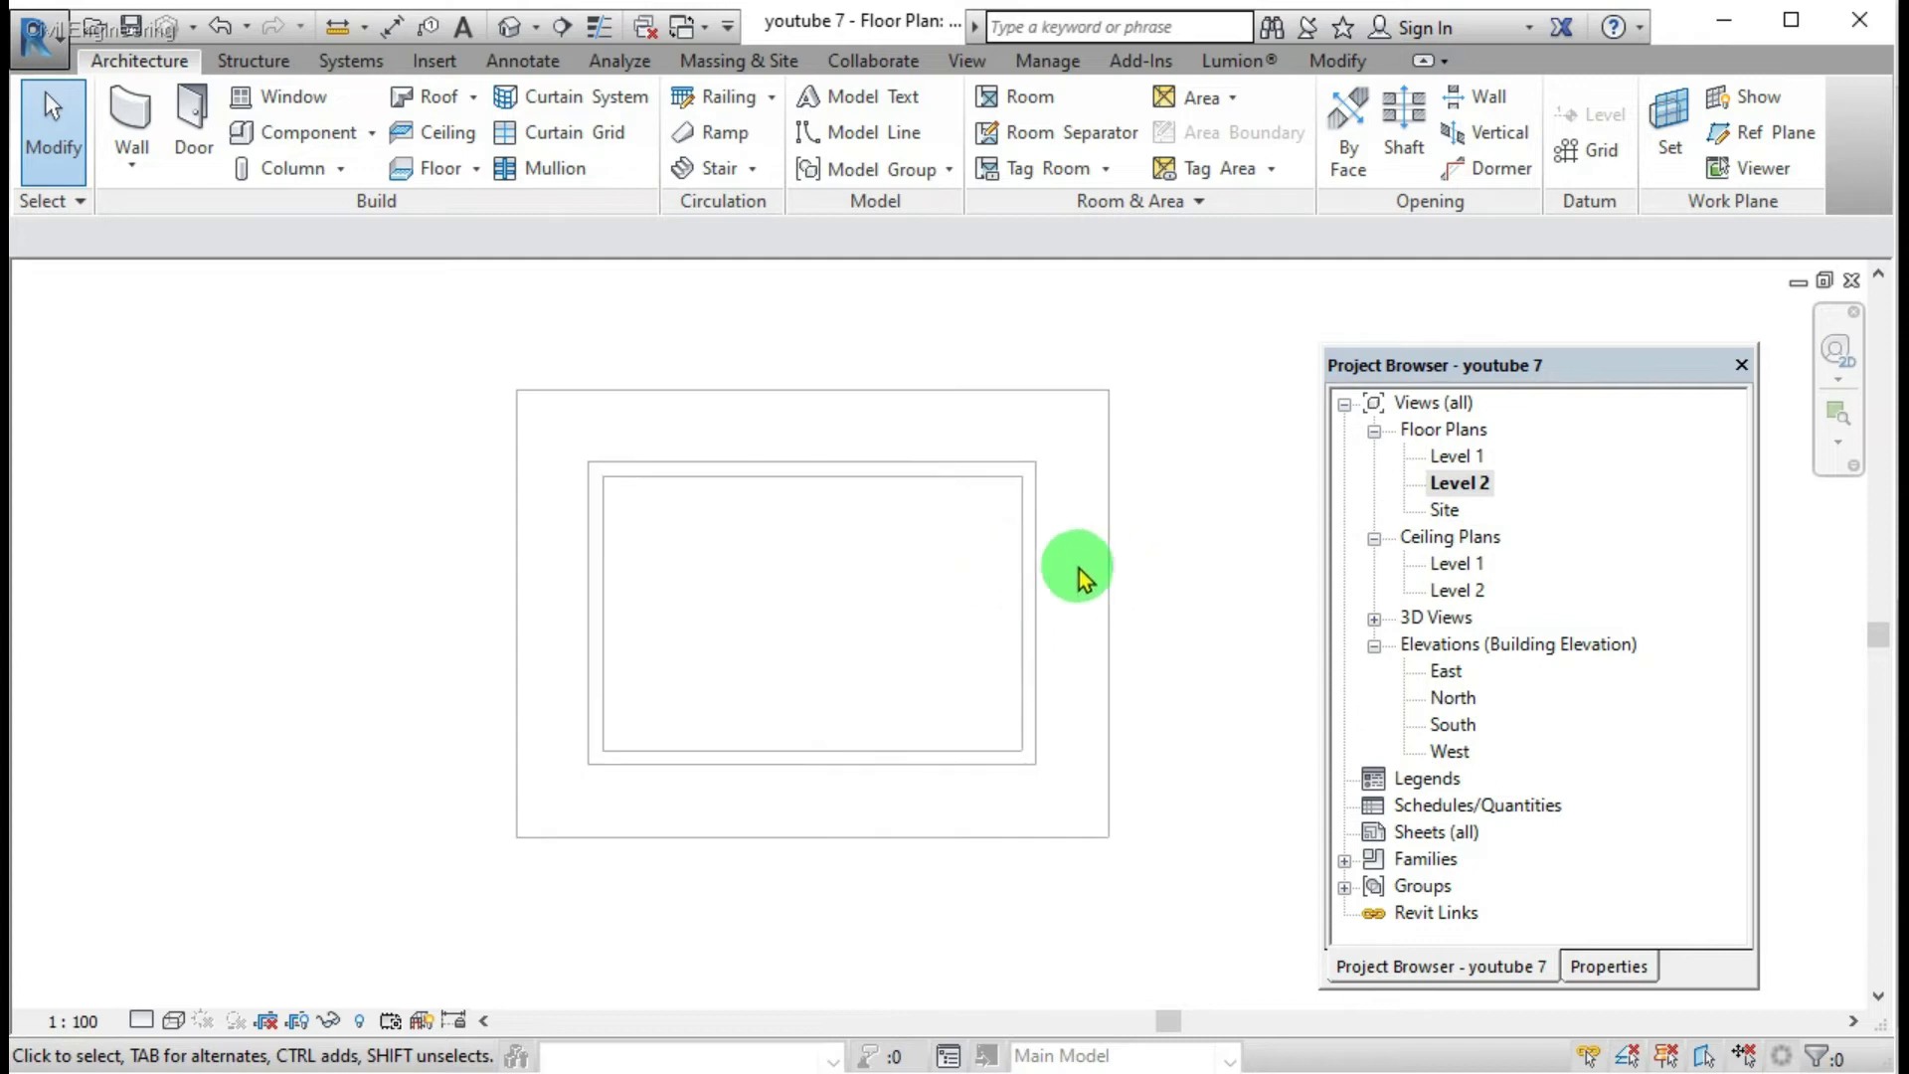
left_click(478, 103)
left_click(497, 163)
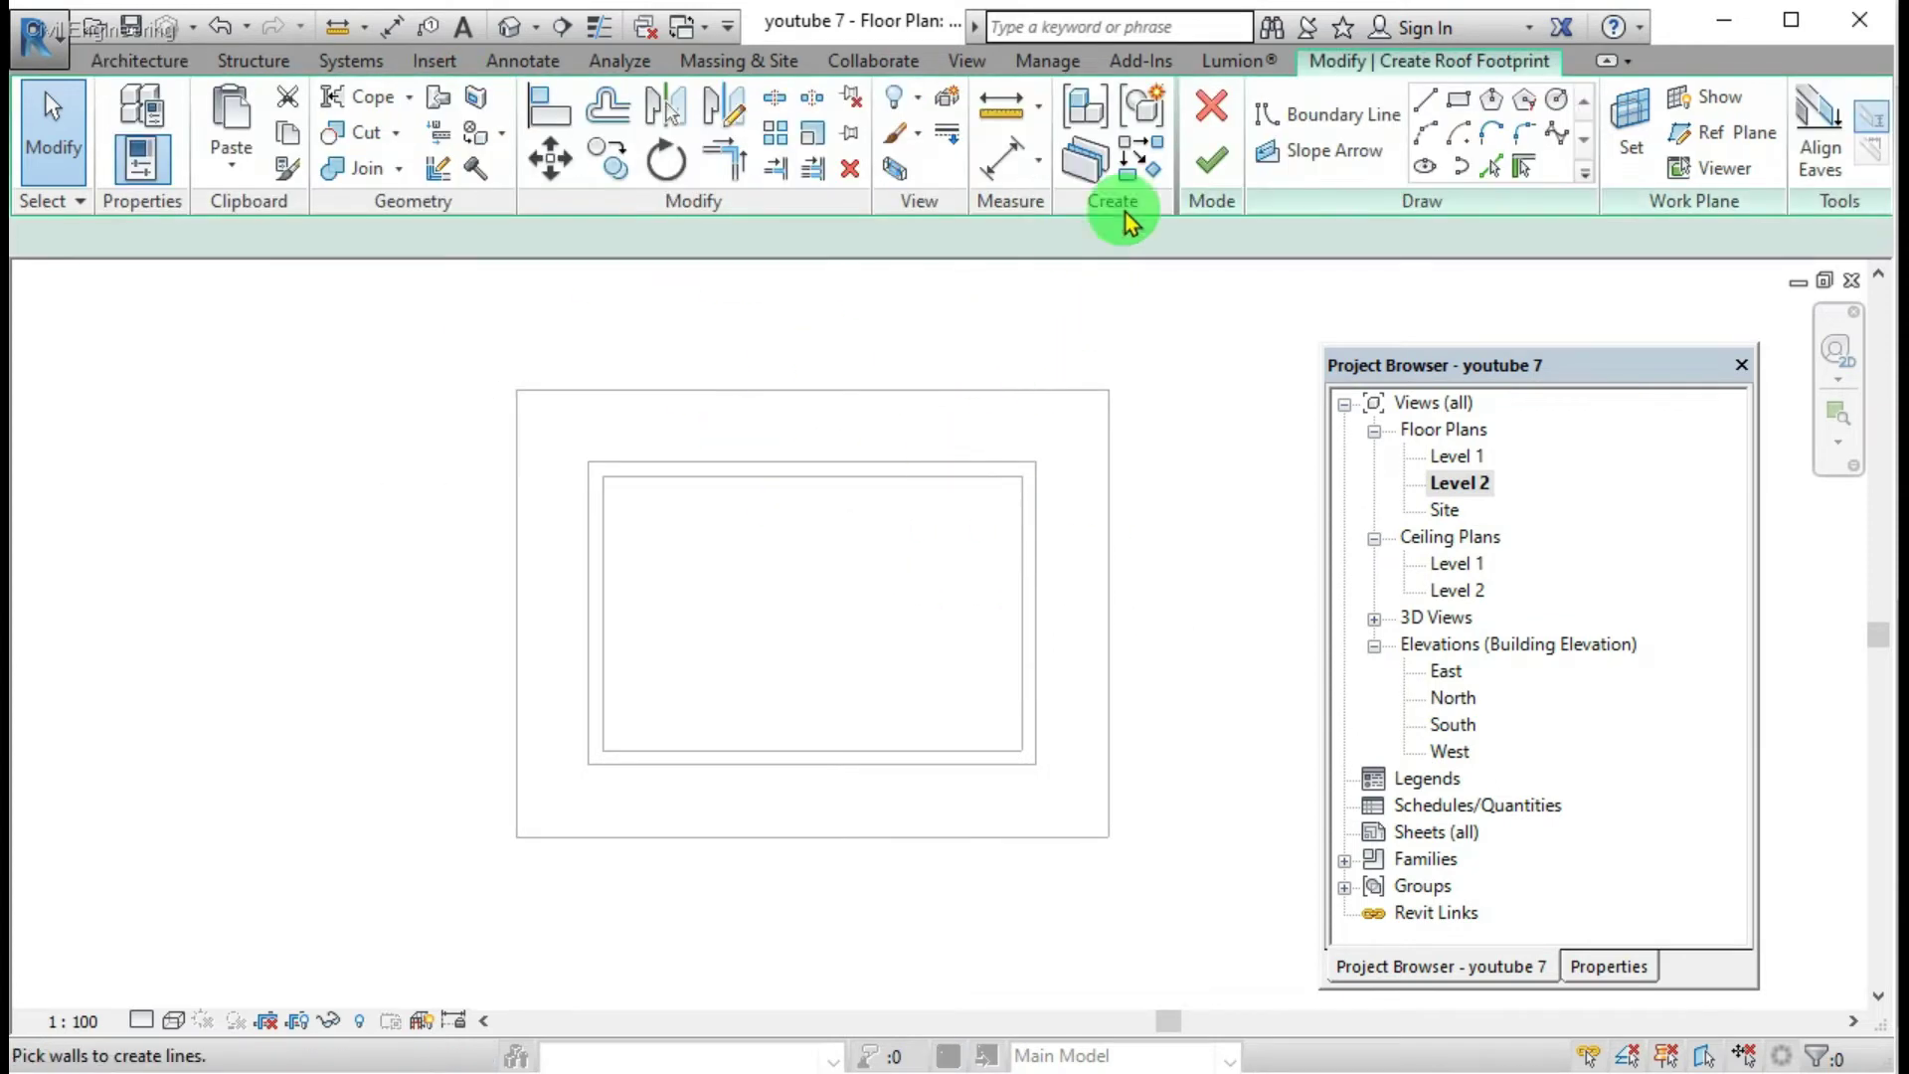
left_click(1454, 103)
left_click(517, 390)
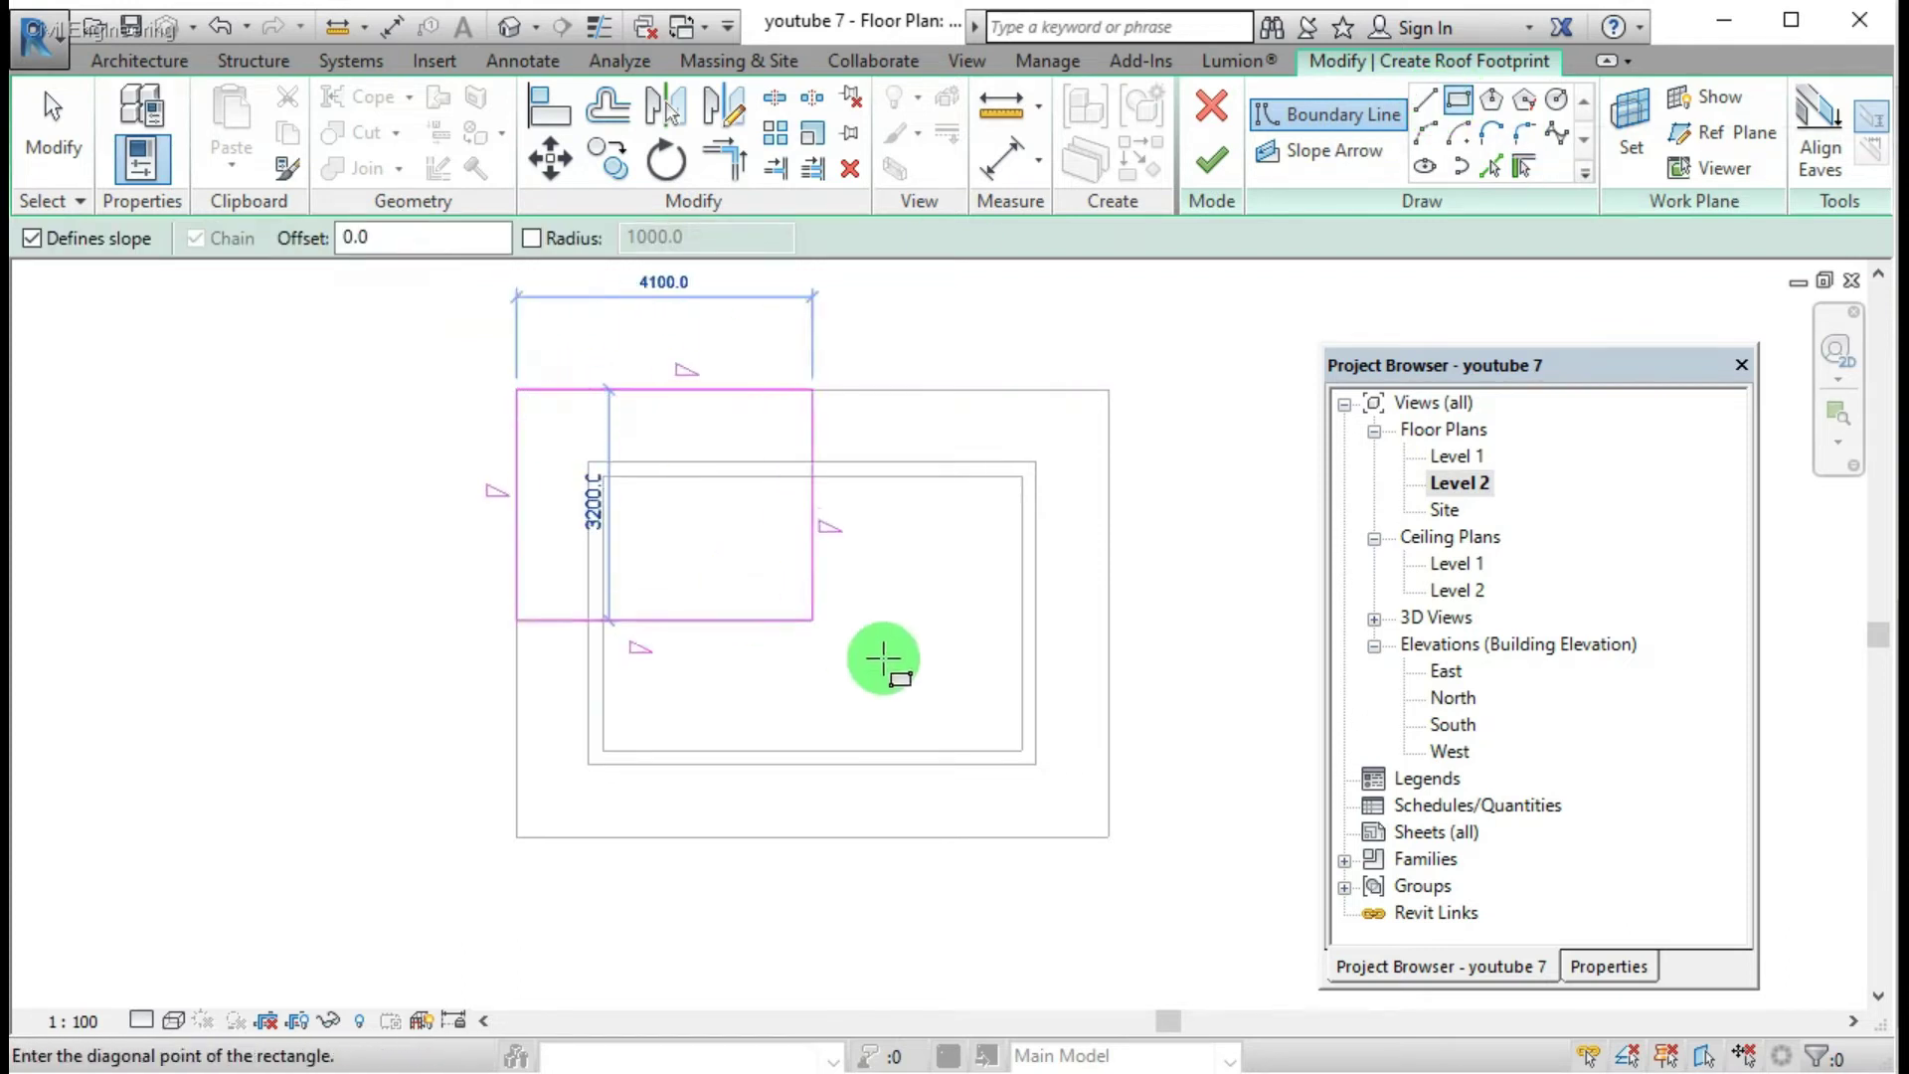
left_click(1109, 837)
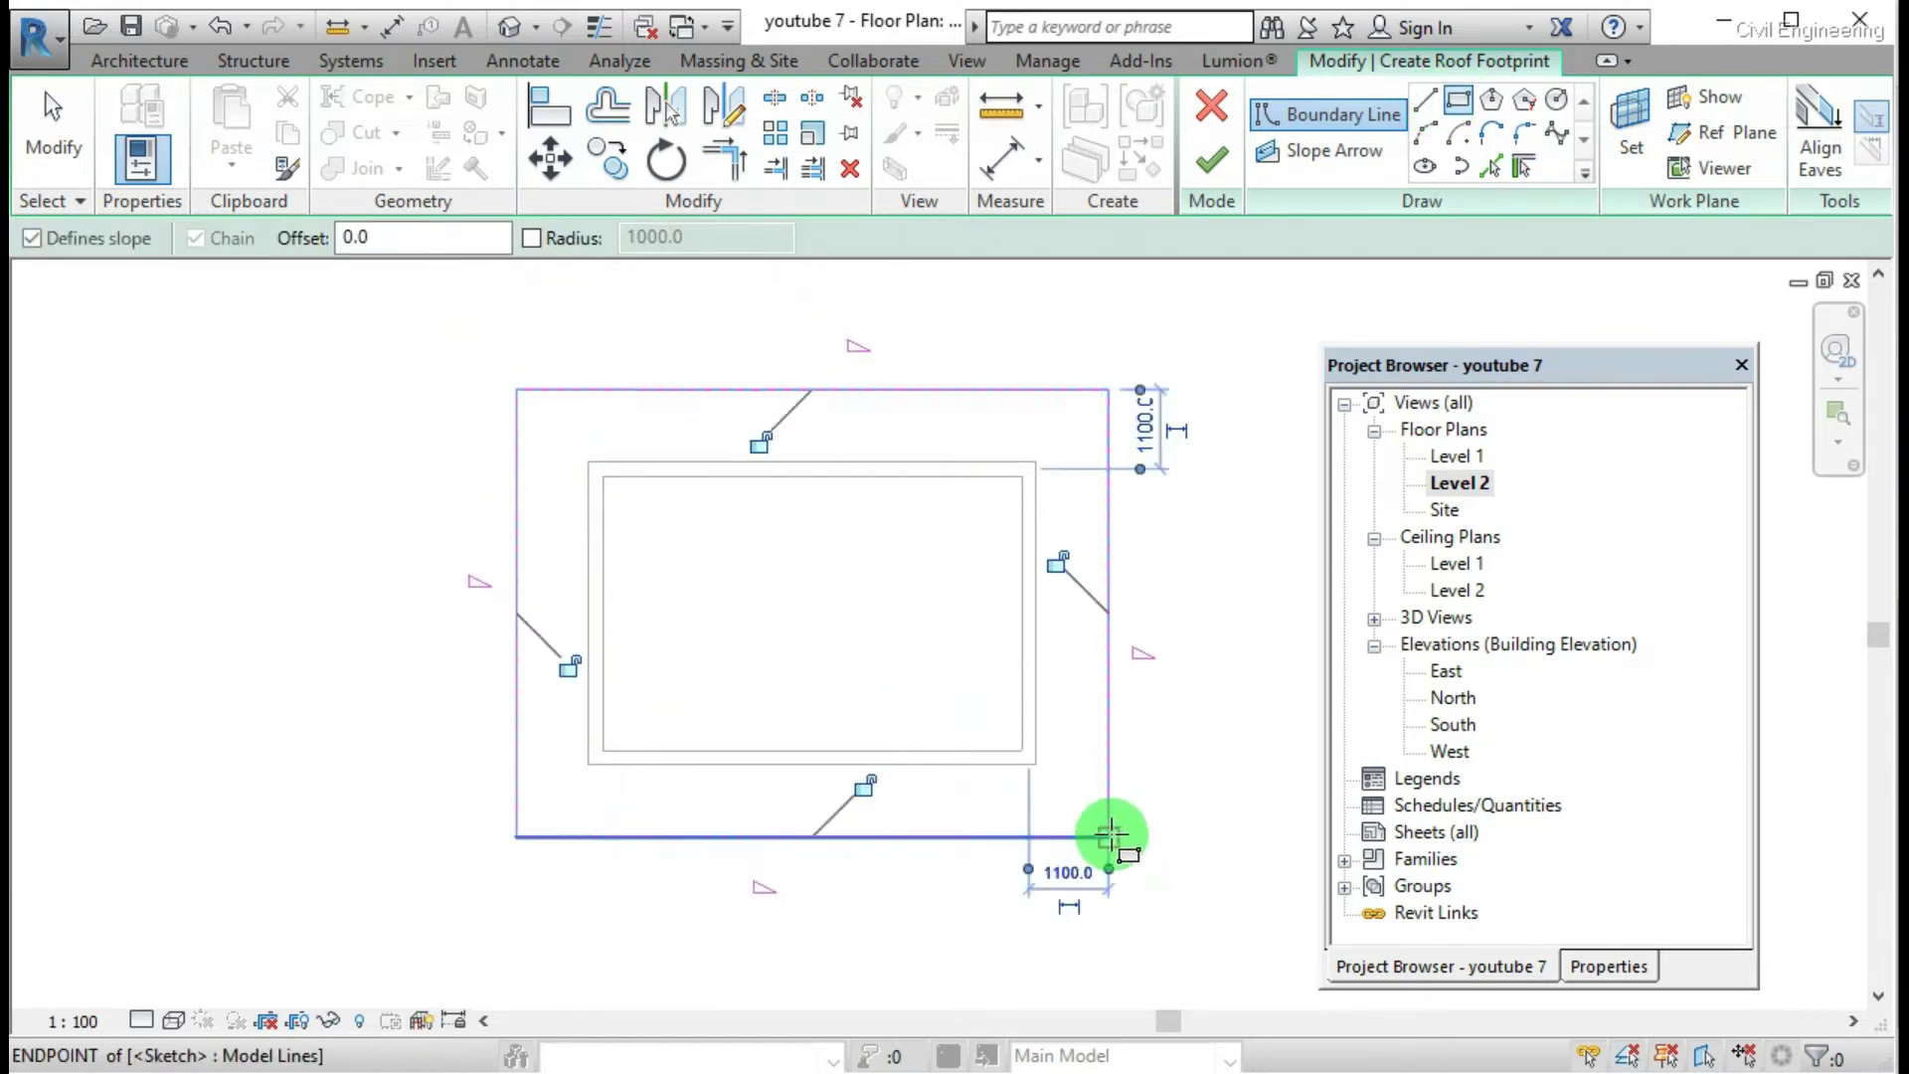
key("Escape")
key("Escape")
Step: Select the top, right and left footprint edges to review their slope settings
left_click(891, 390)
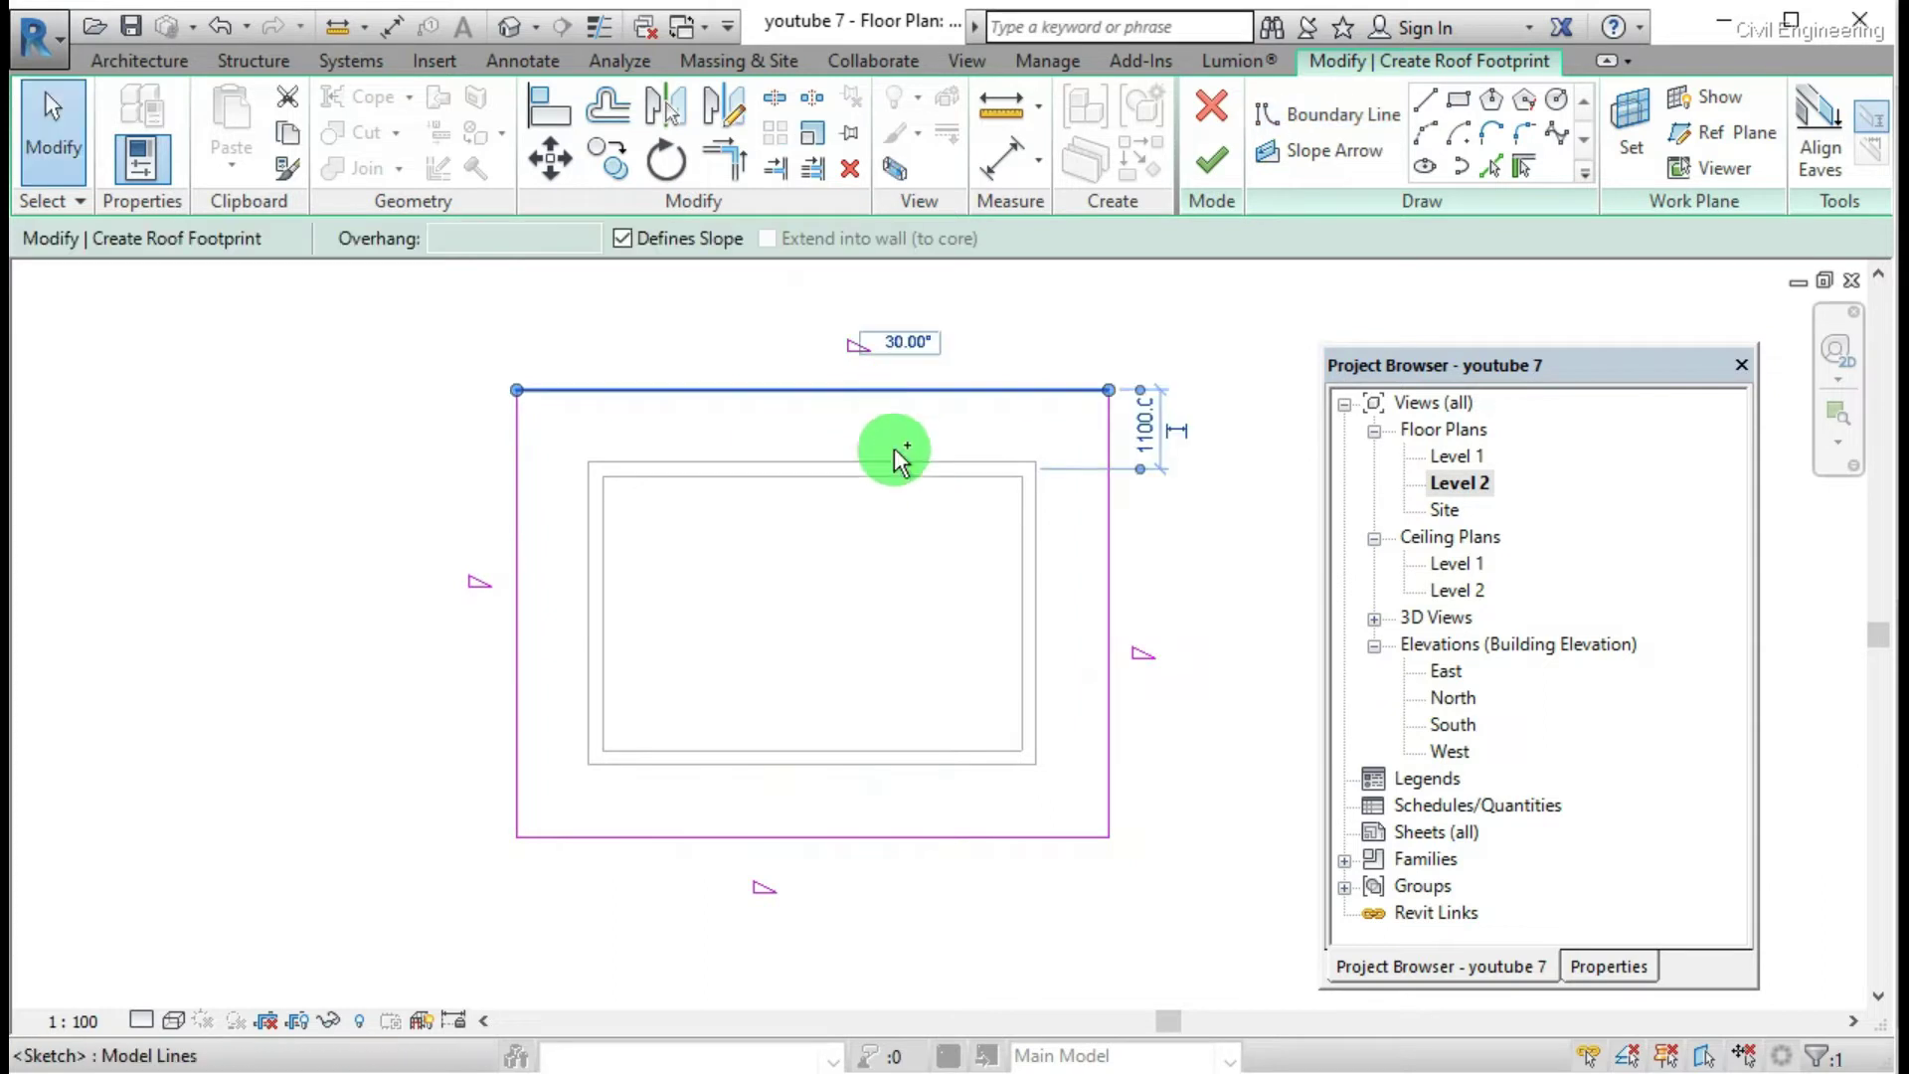
left_click(1110, 587)
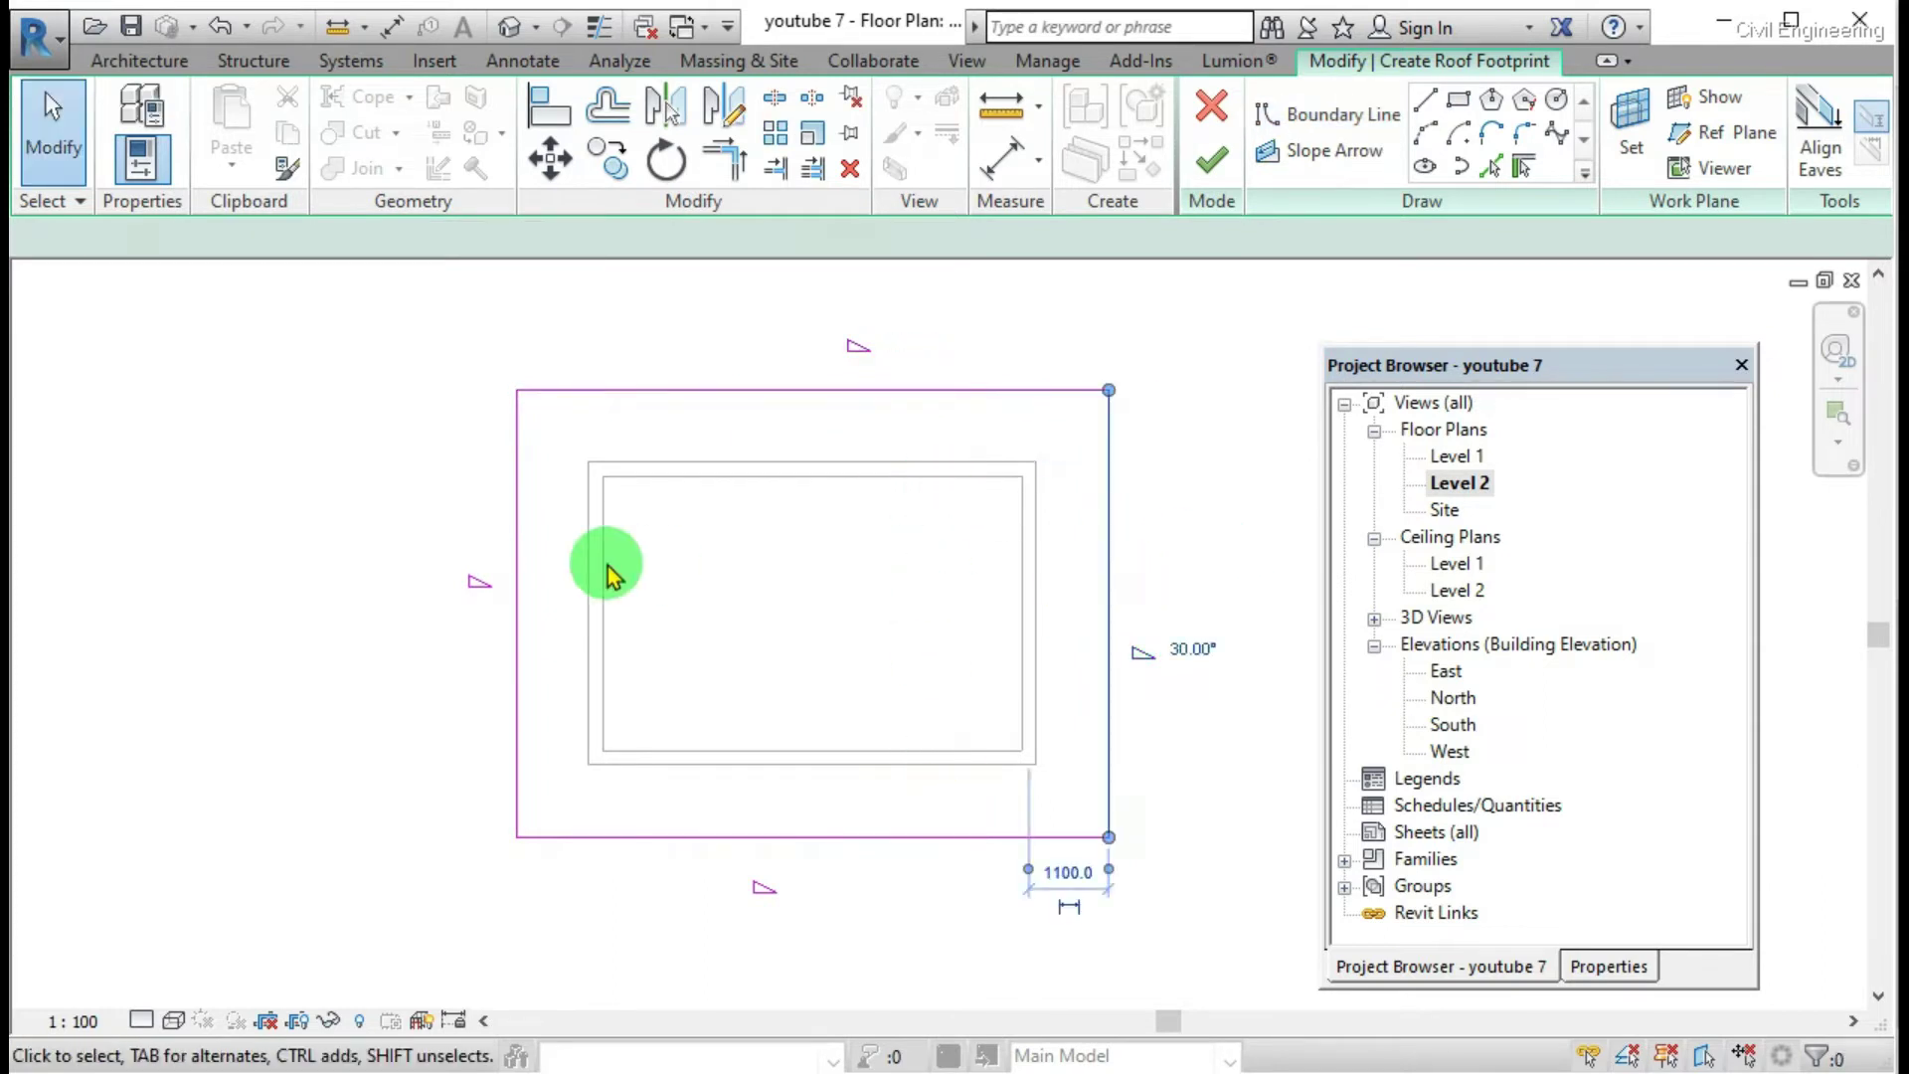
left_click(516, 512, "ctrl")
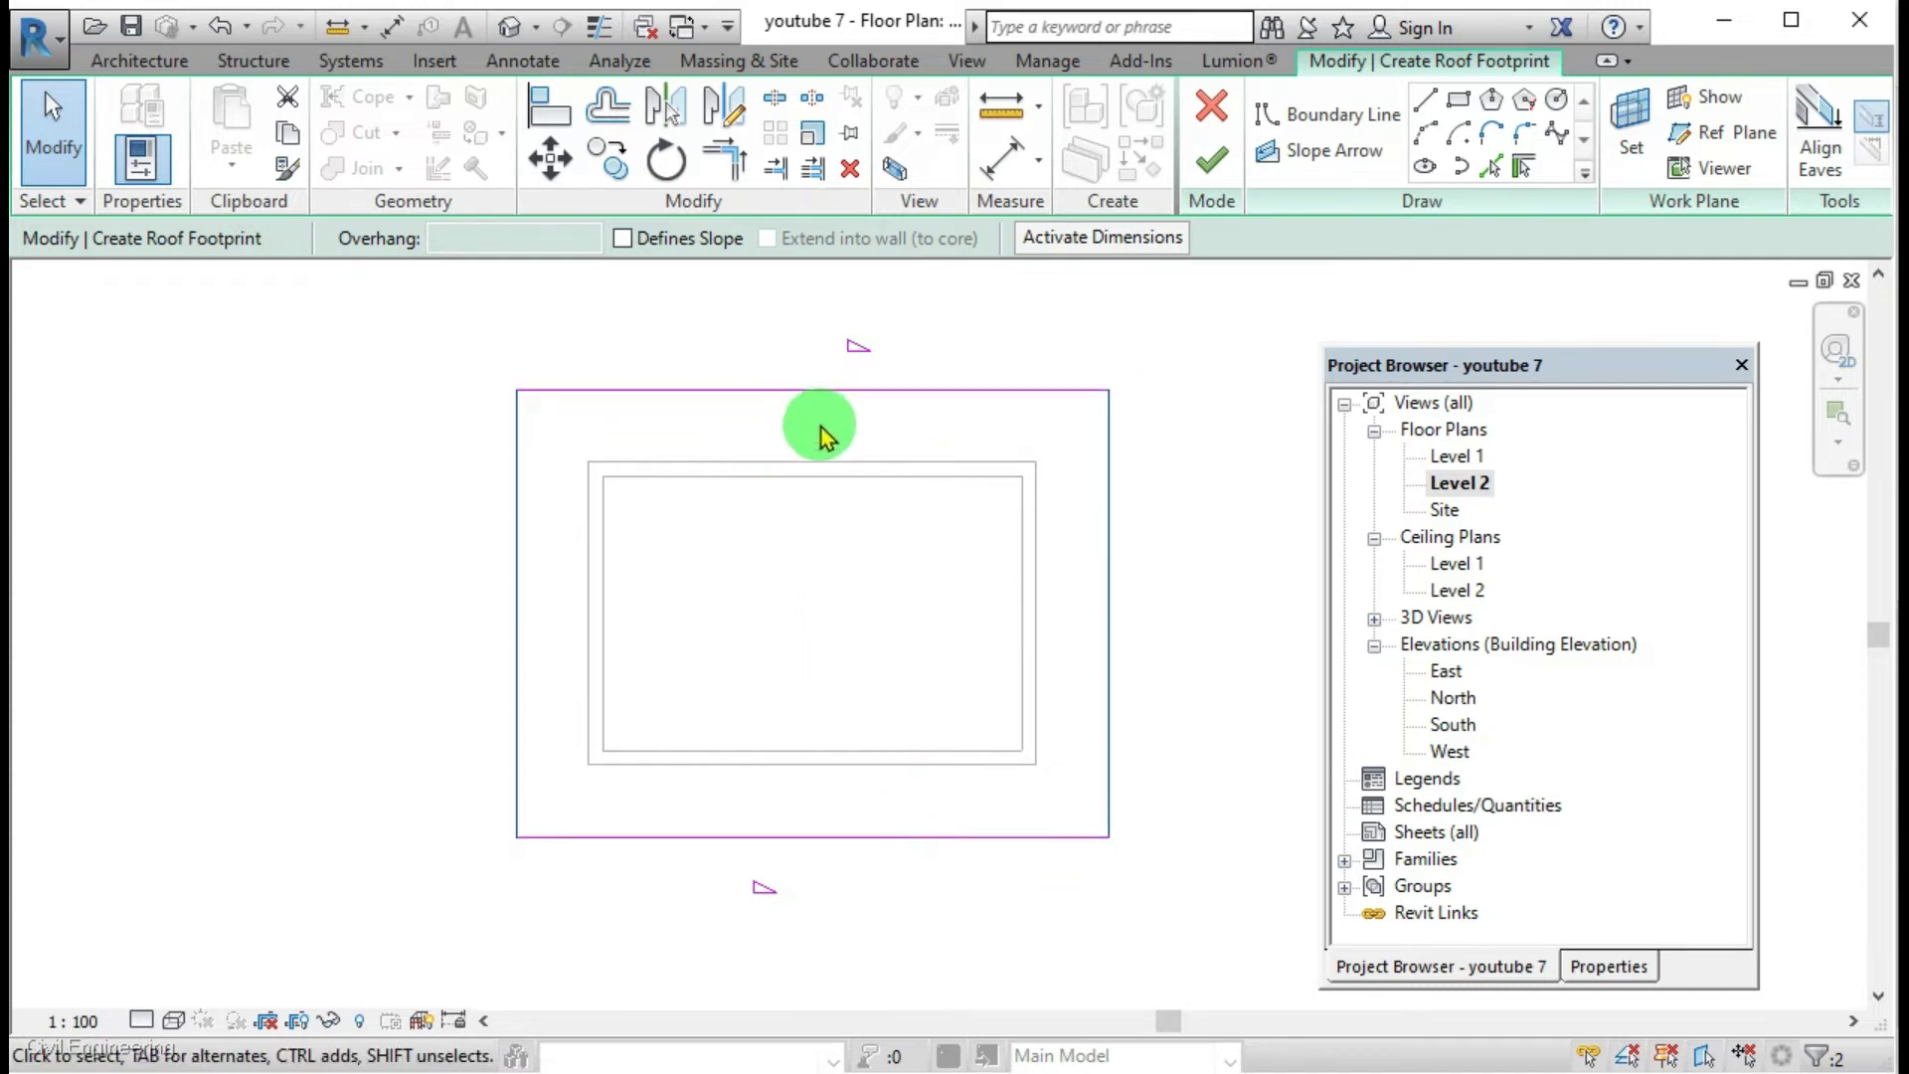
Step: Finish the roof sketch and view the new gable roof in 3D
left_click(1213, 159)
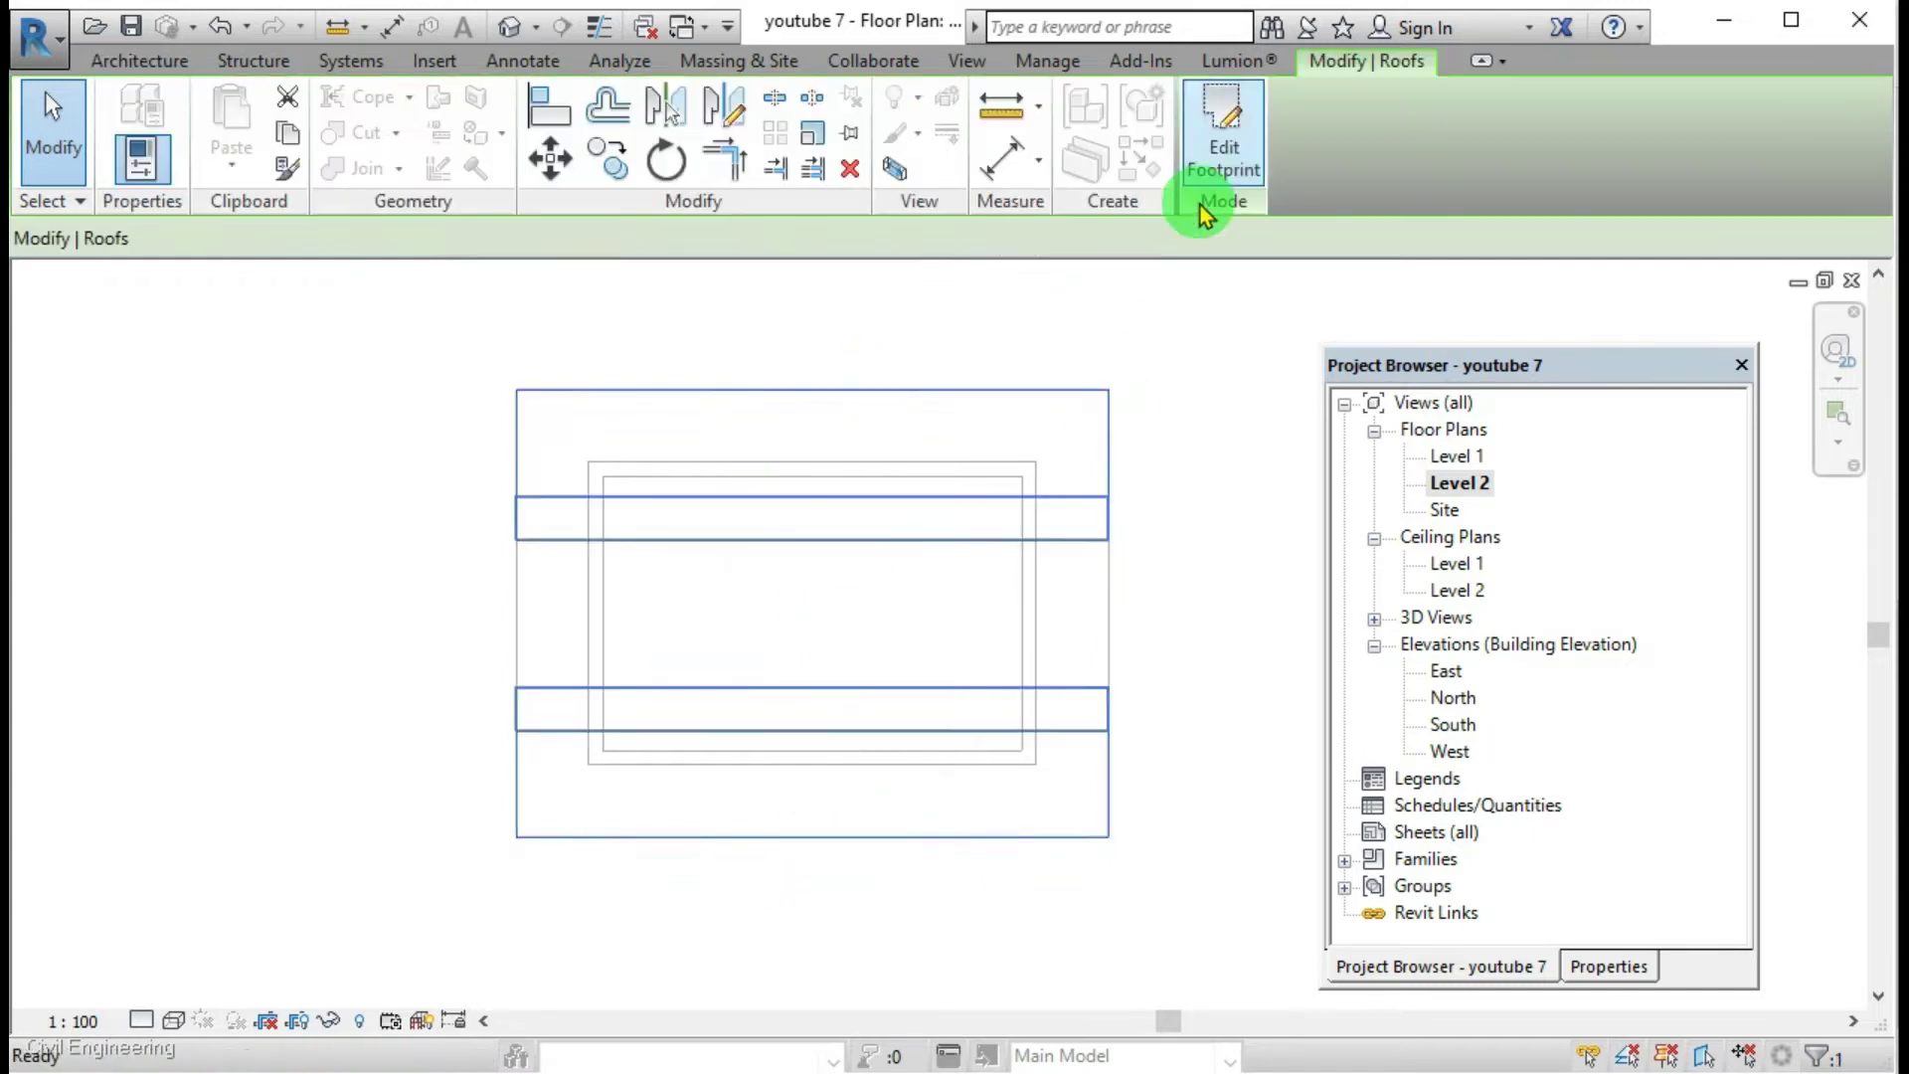
left_click(509, 28)
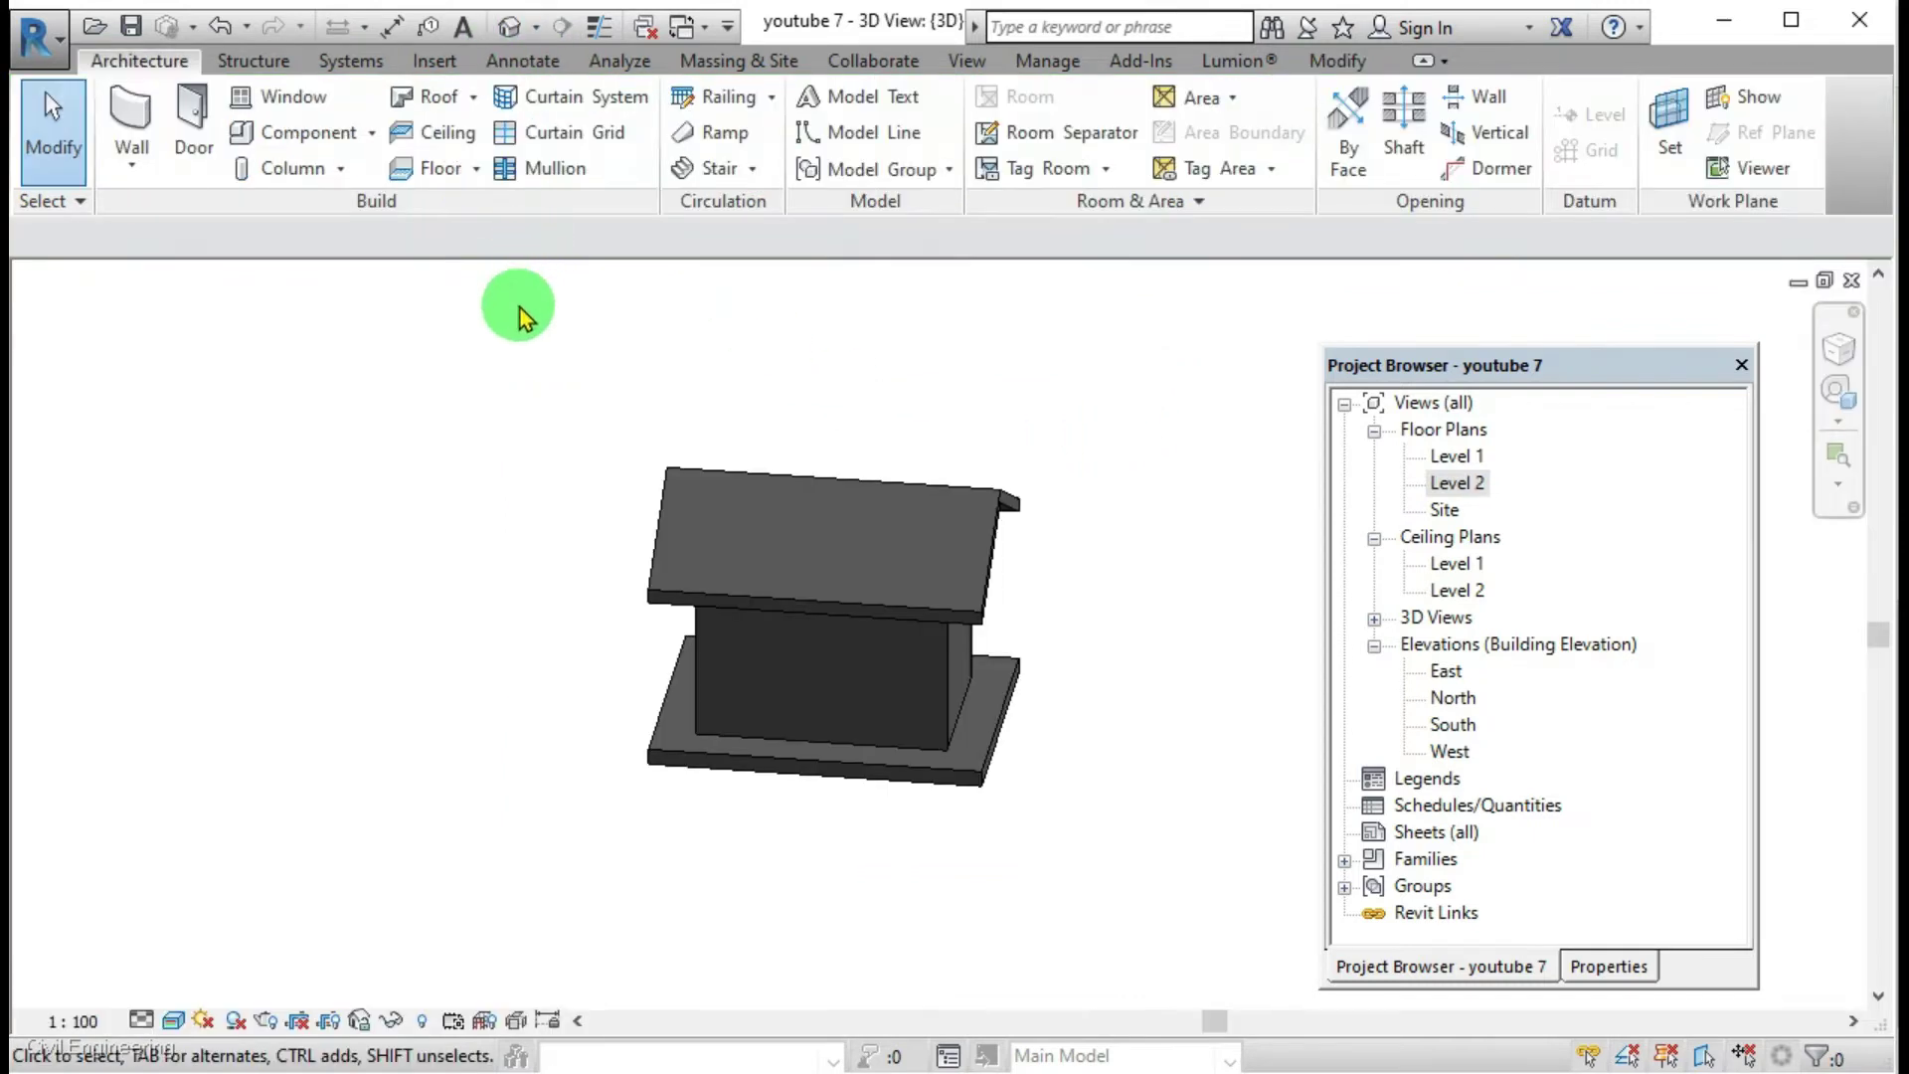
middle_click_drag(1027, 601, 839, 511, "shift")
scroll(840, 511, "up", 2)
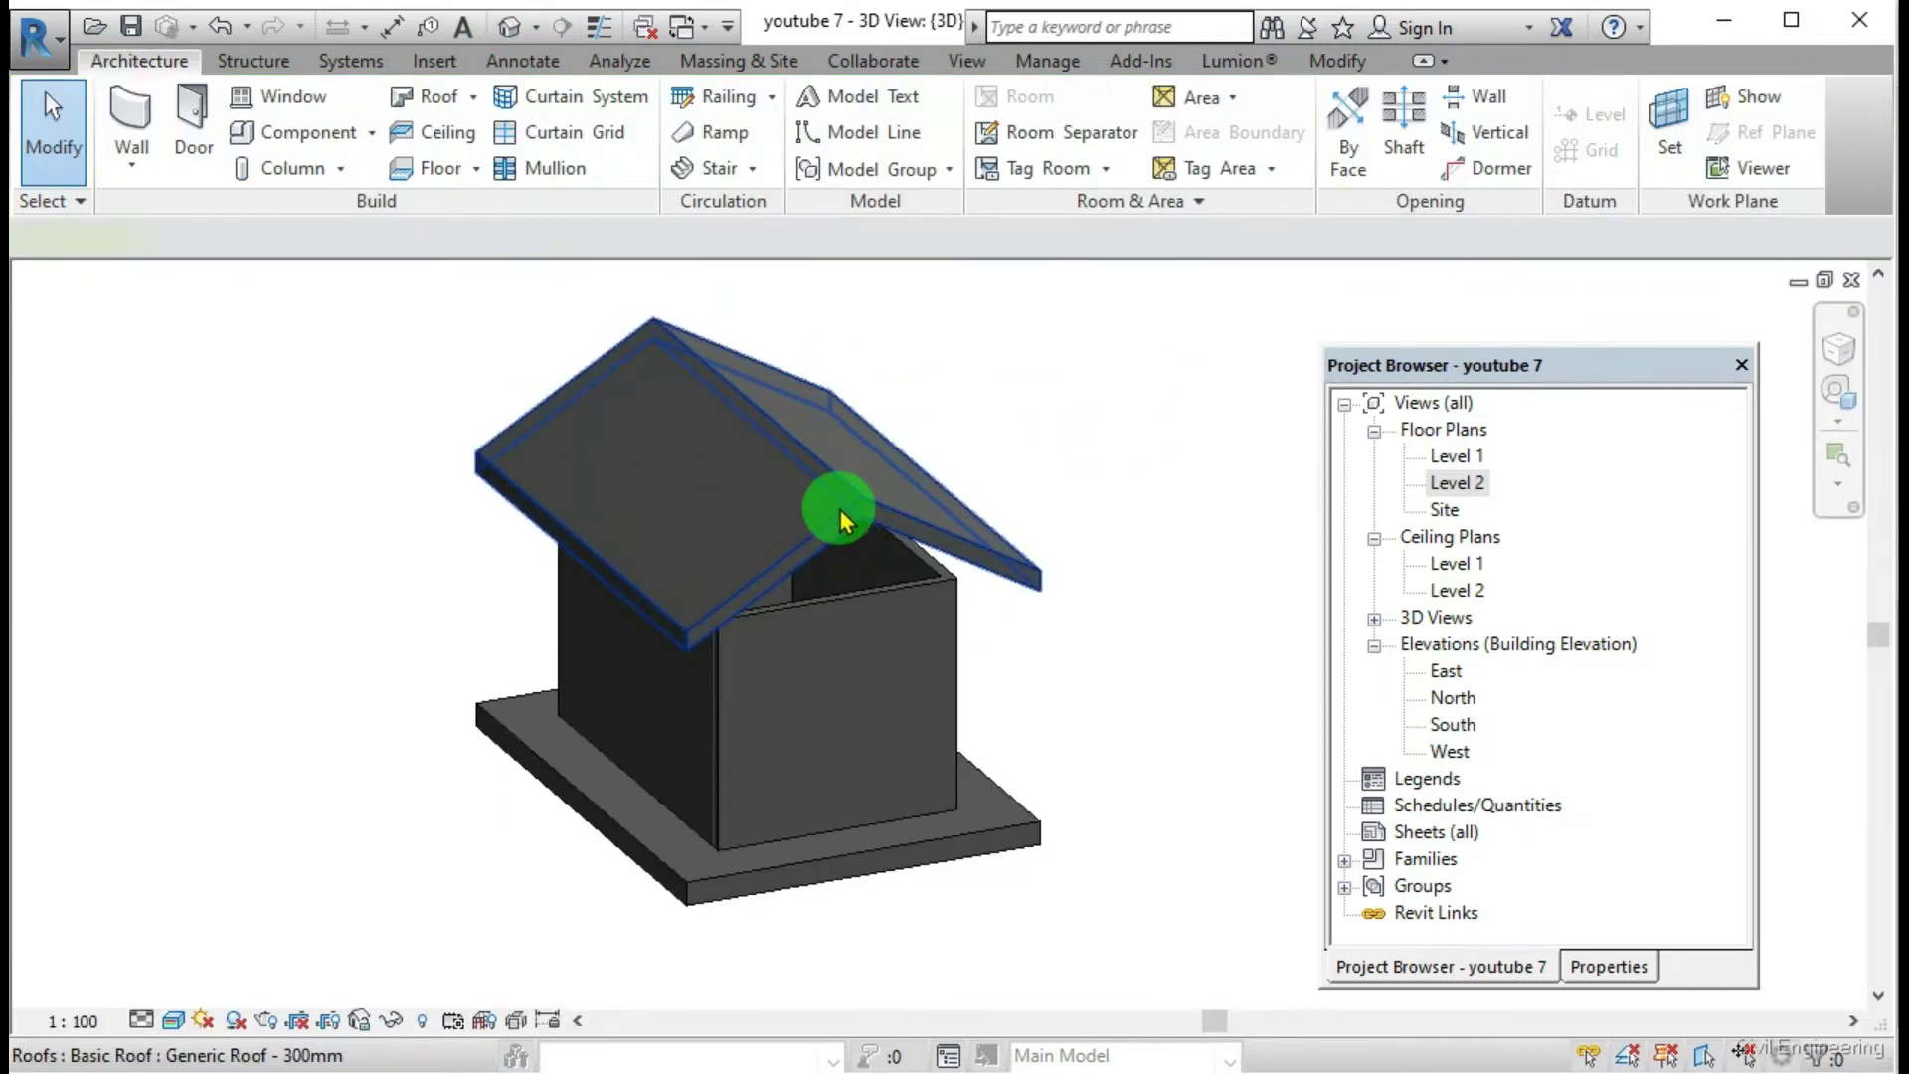
Step: Reduce the roof type's layer thickness to 50.0 in Type Properties
left_click(835, 511)
left_click(1596, 967)
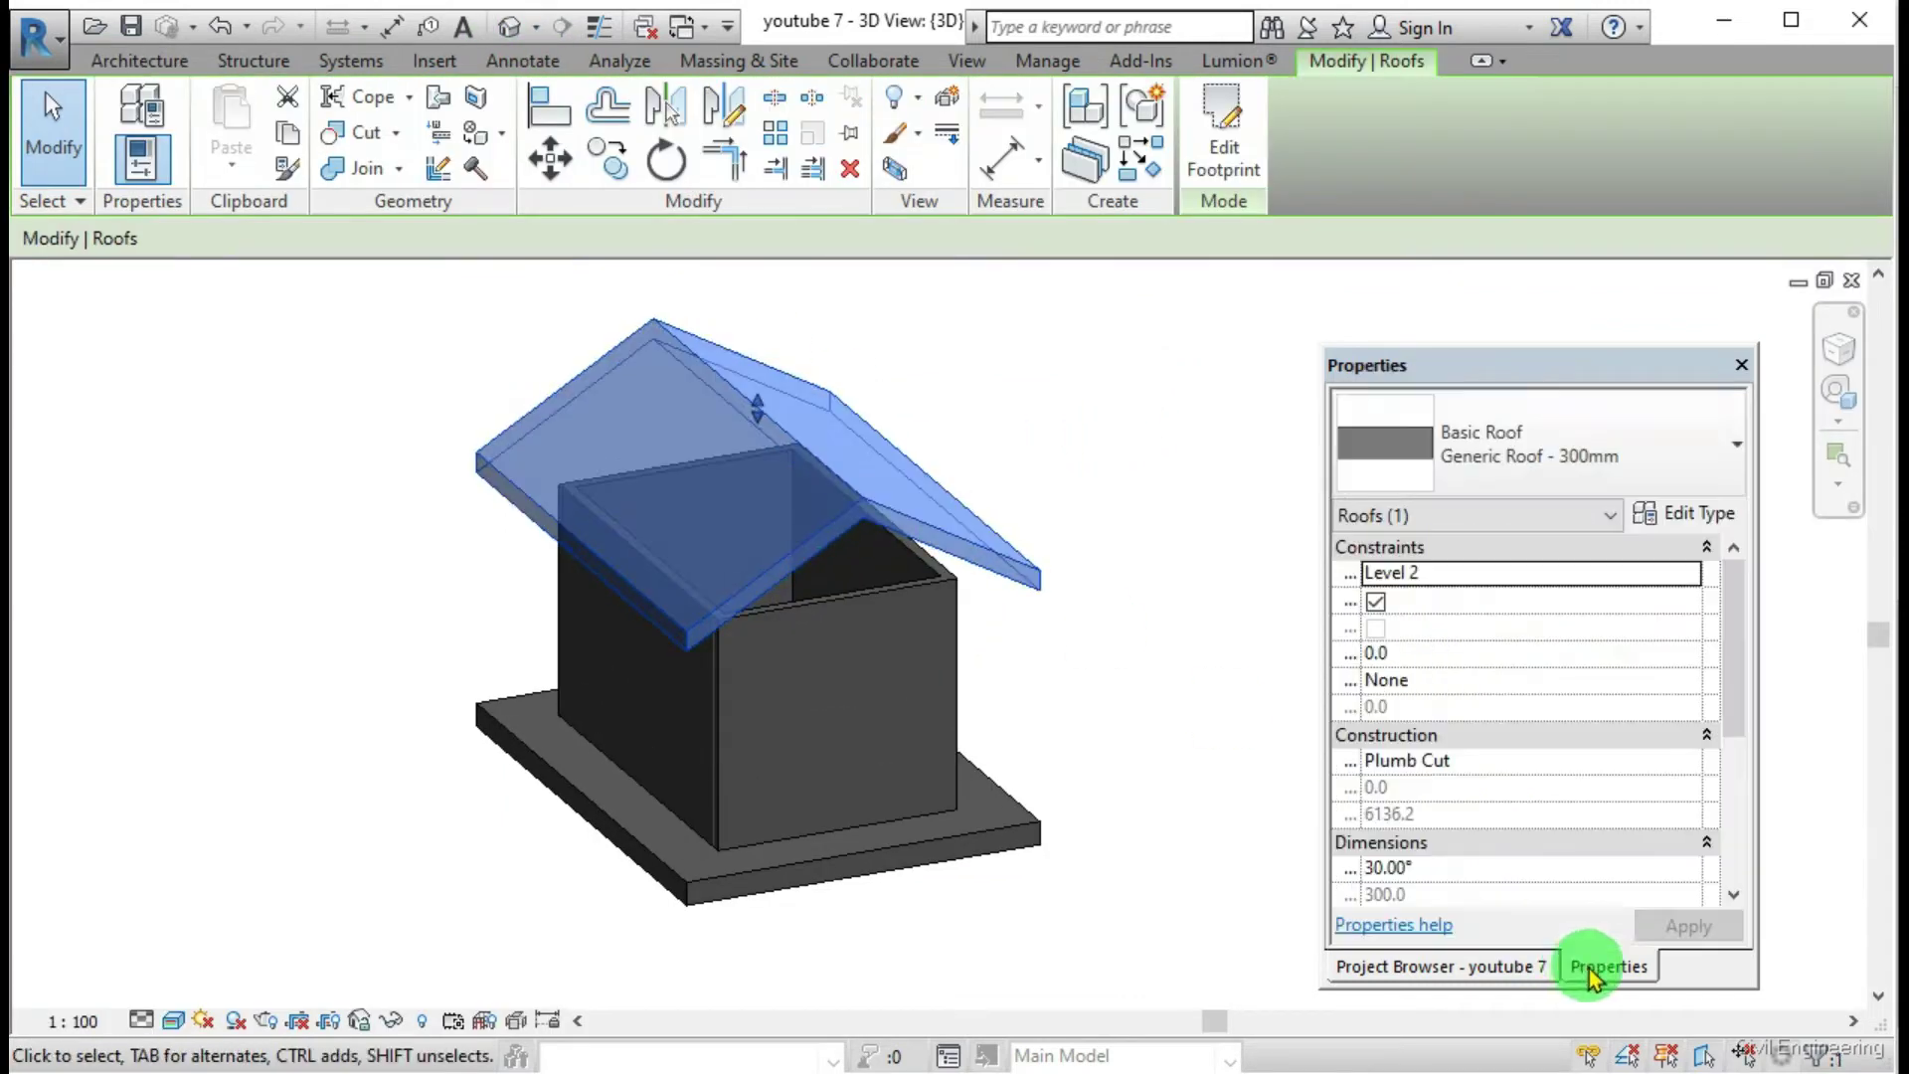
left_click(1687, 515)
left_click(1568, 460)
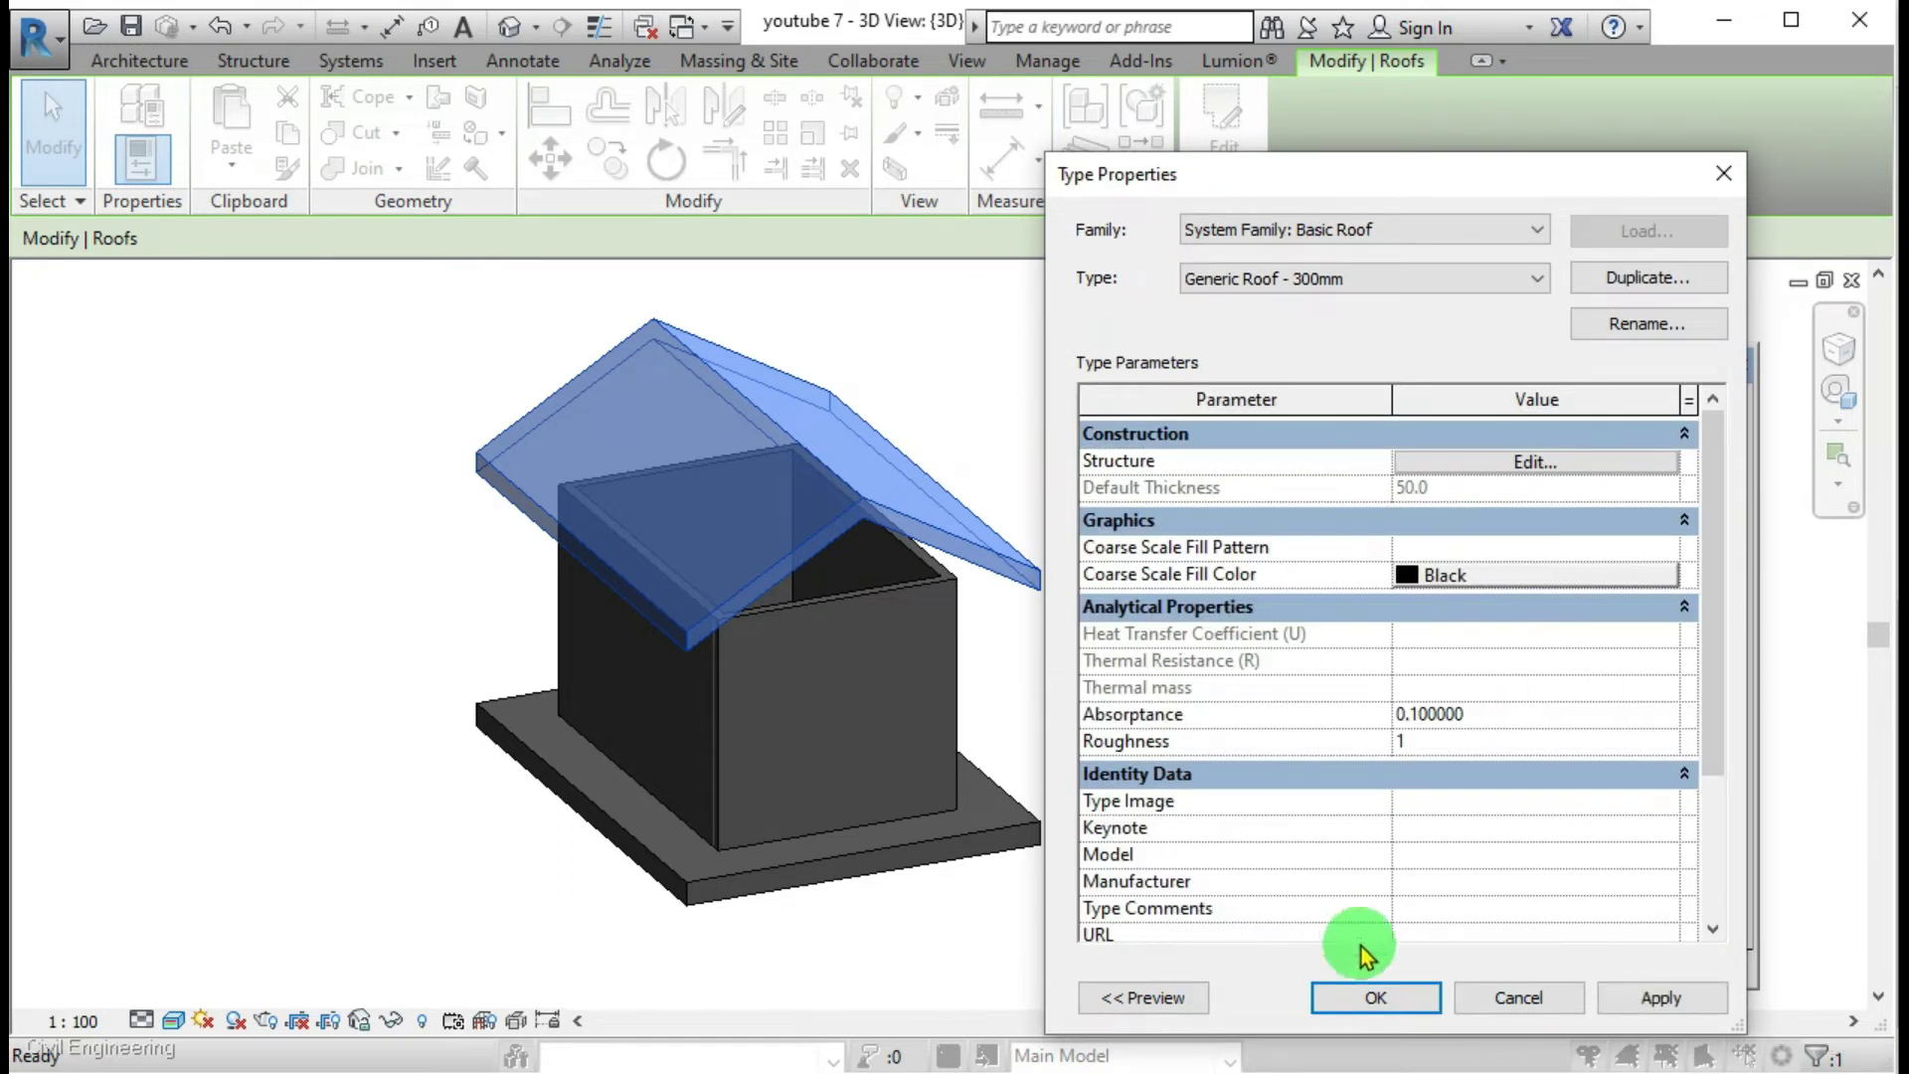
left_click(1387, 996)
Step: Orbit to a straight front view and go back to the project views list
left_click(1014, 458)
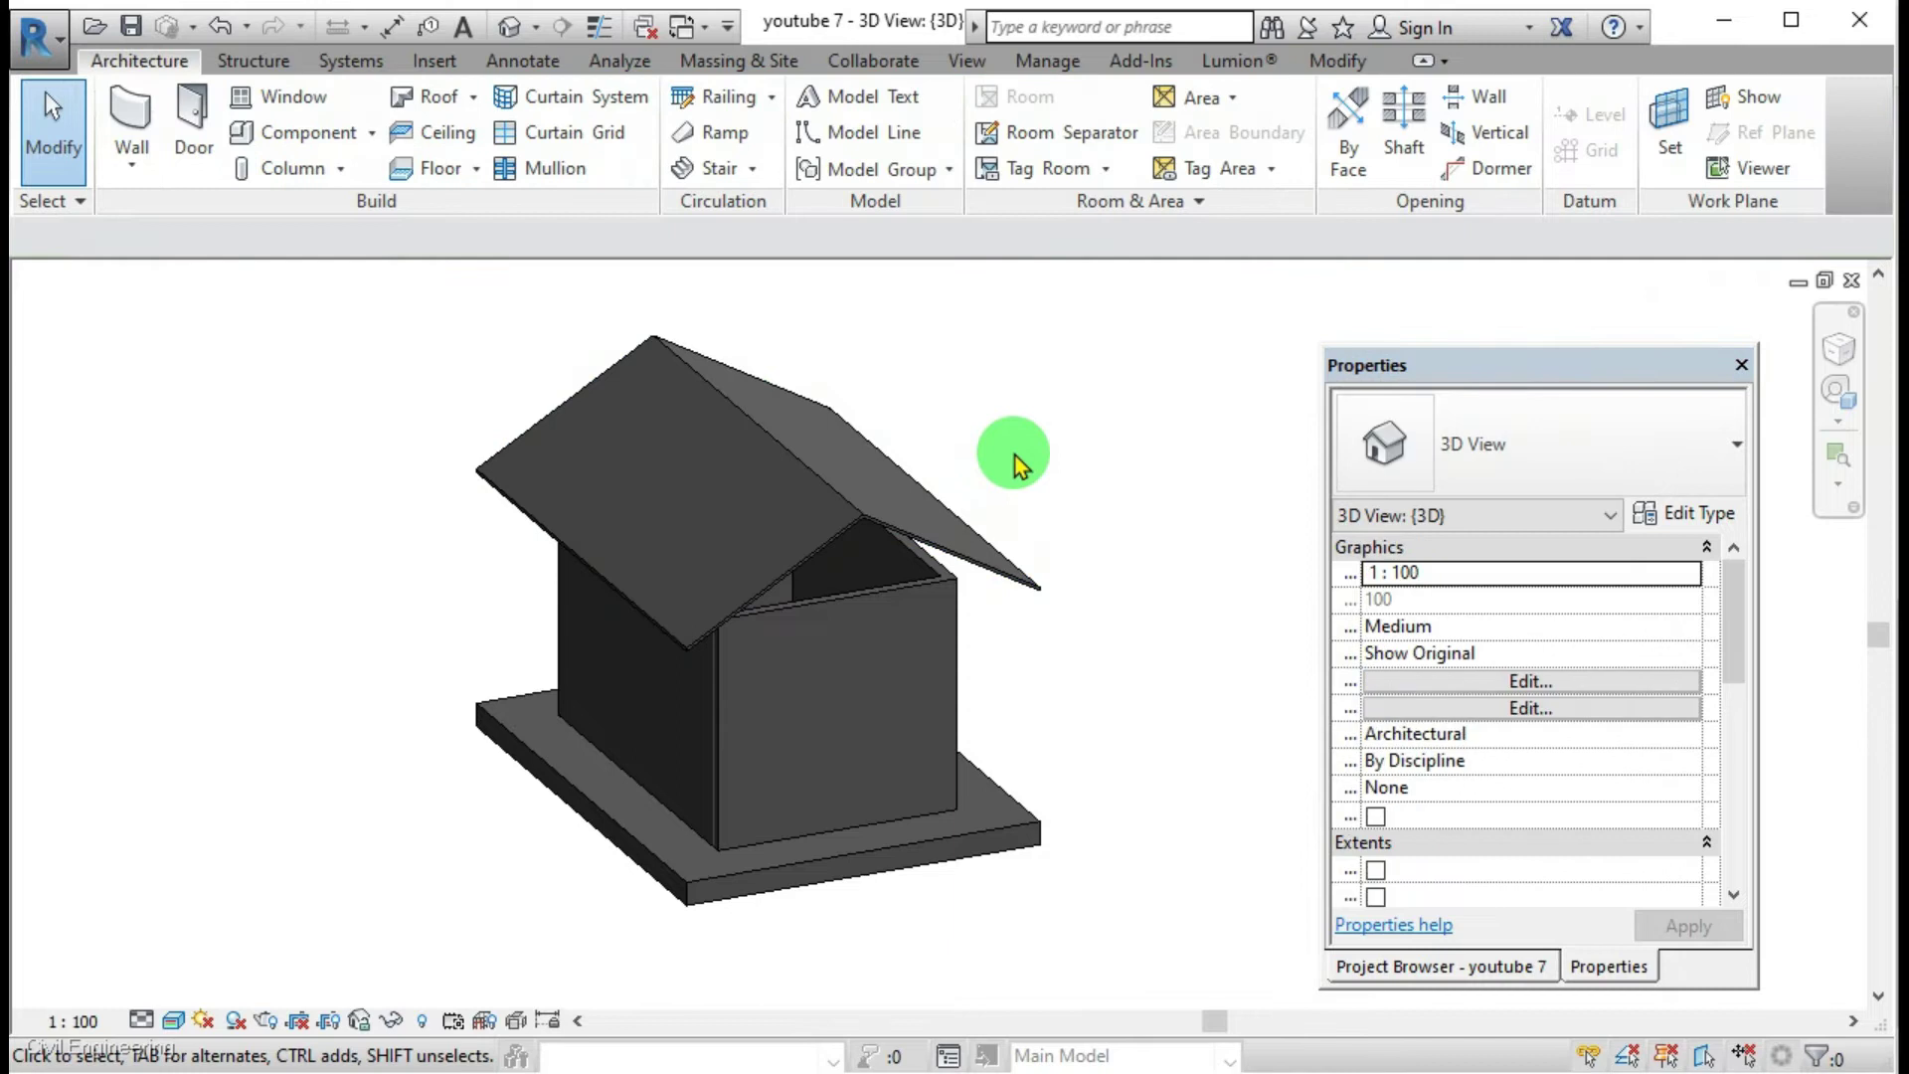
middle_click_drag(1091, 546, 1011, 367, "shift")
left_click(1492, 966)
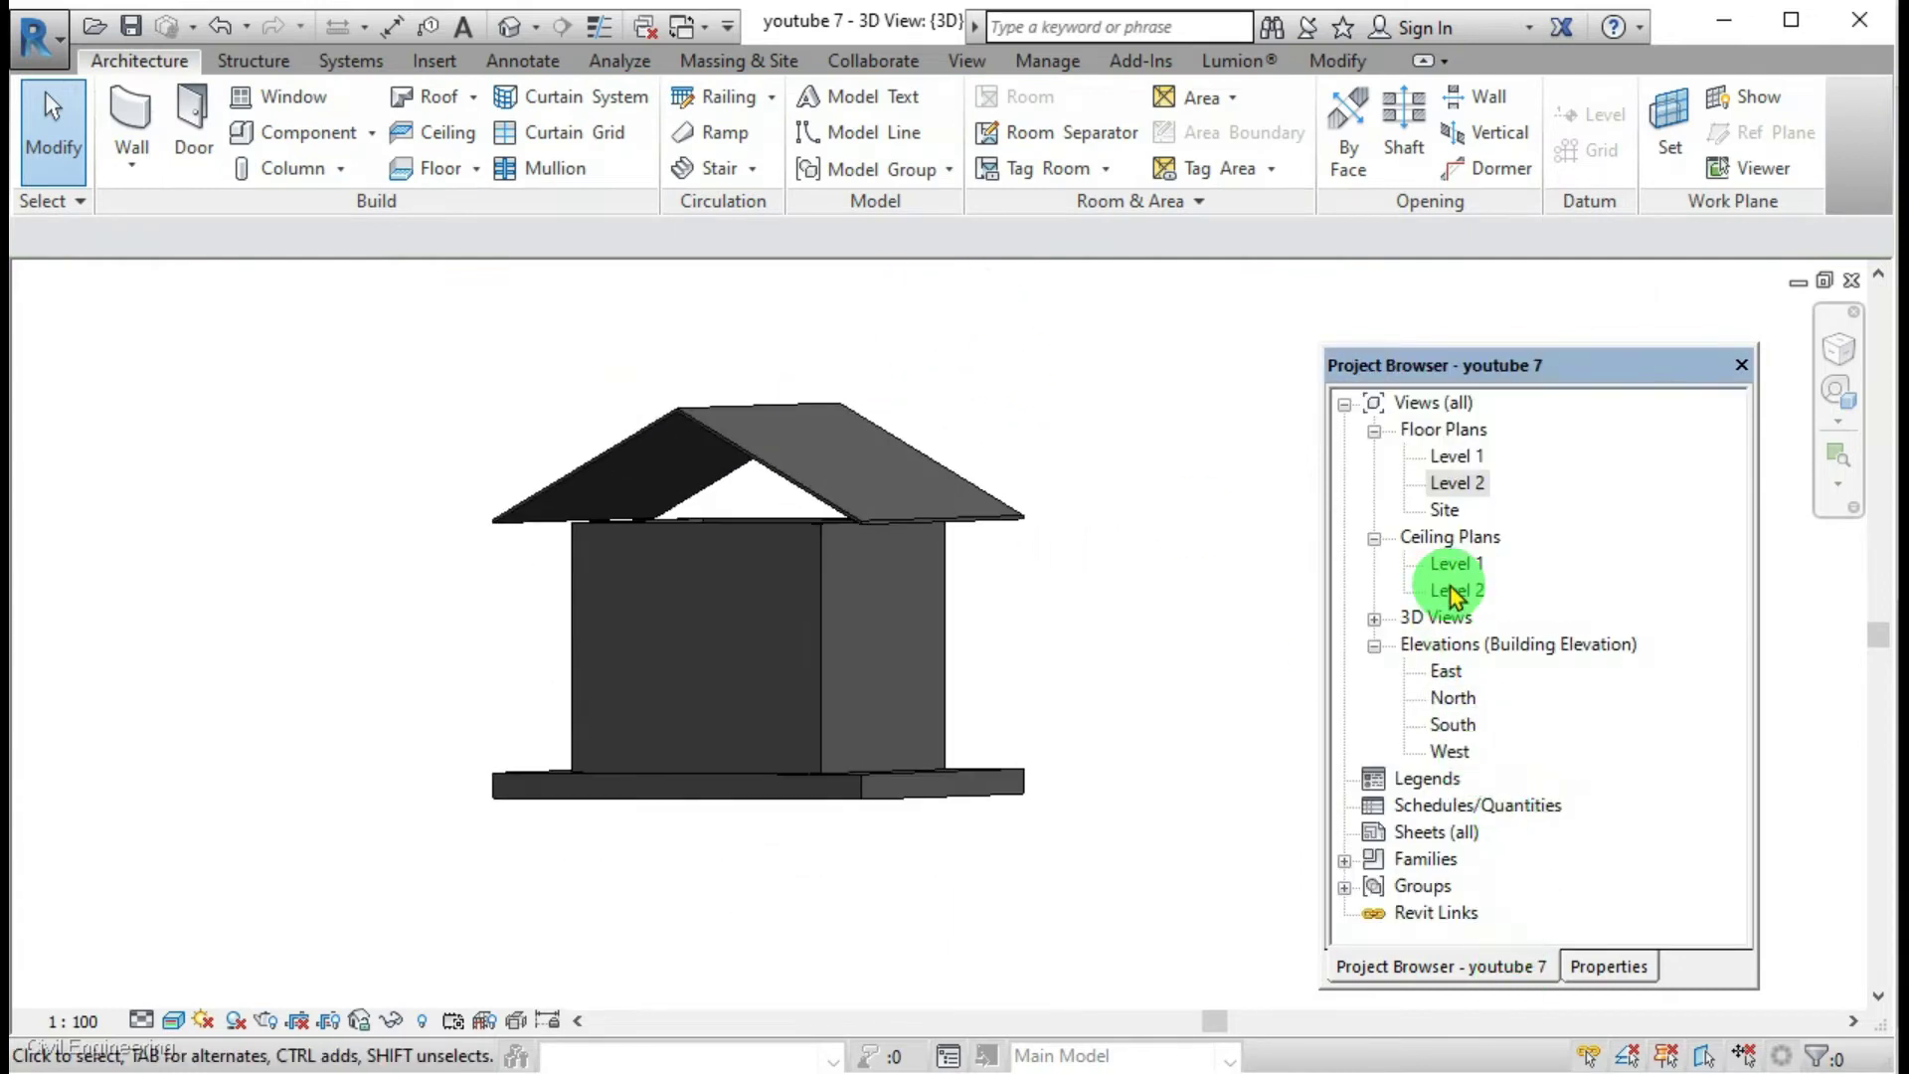
double_click(1458, 483)
Step: In the East elevation, copy the roof from its apex to a spot 200 straight below
double_click(1447, 671)
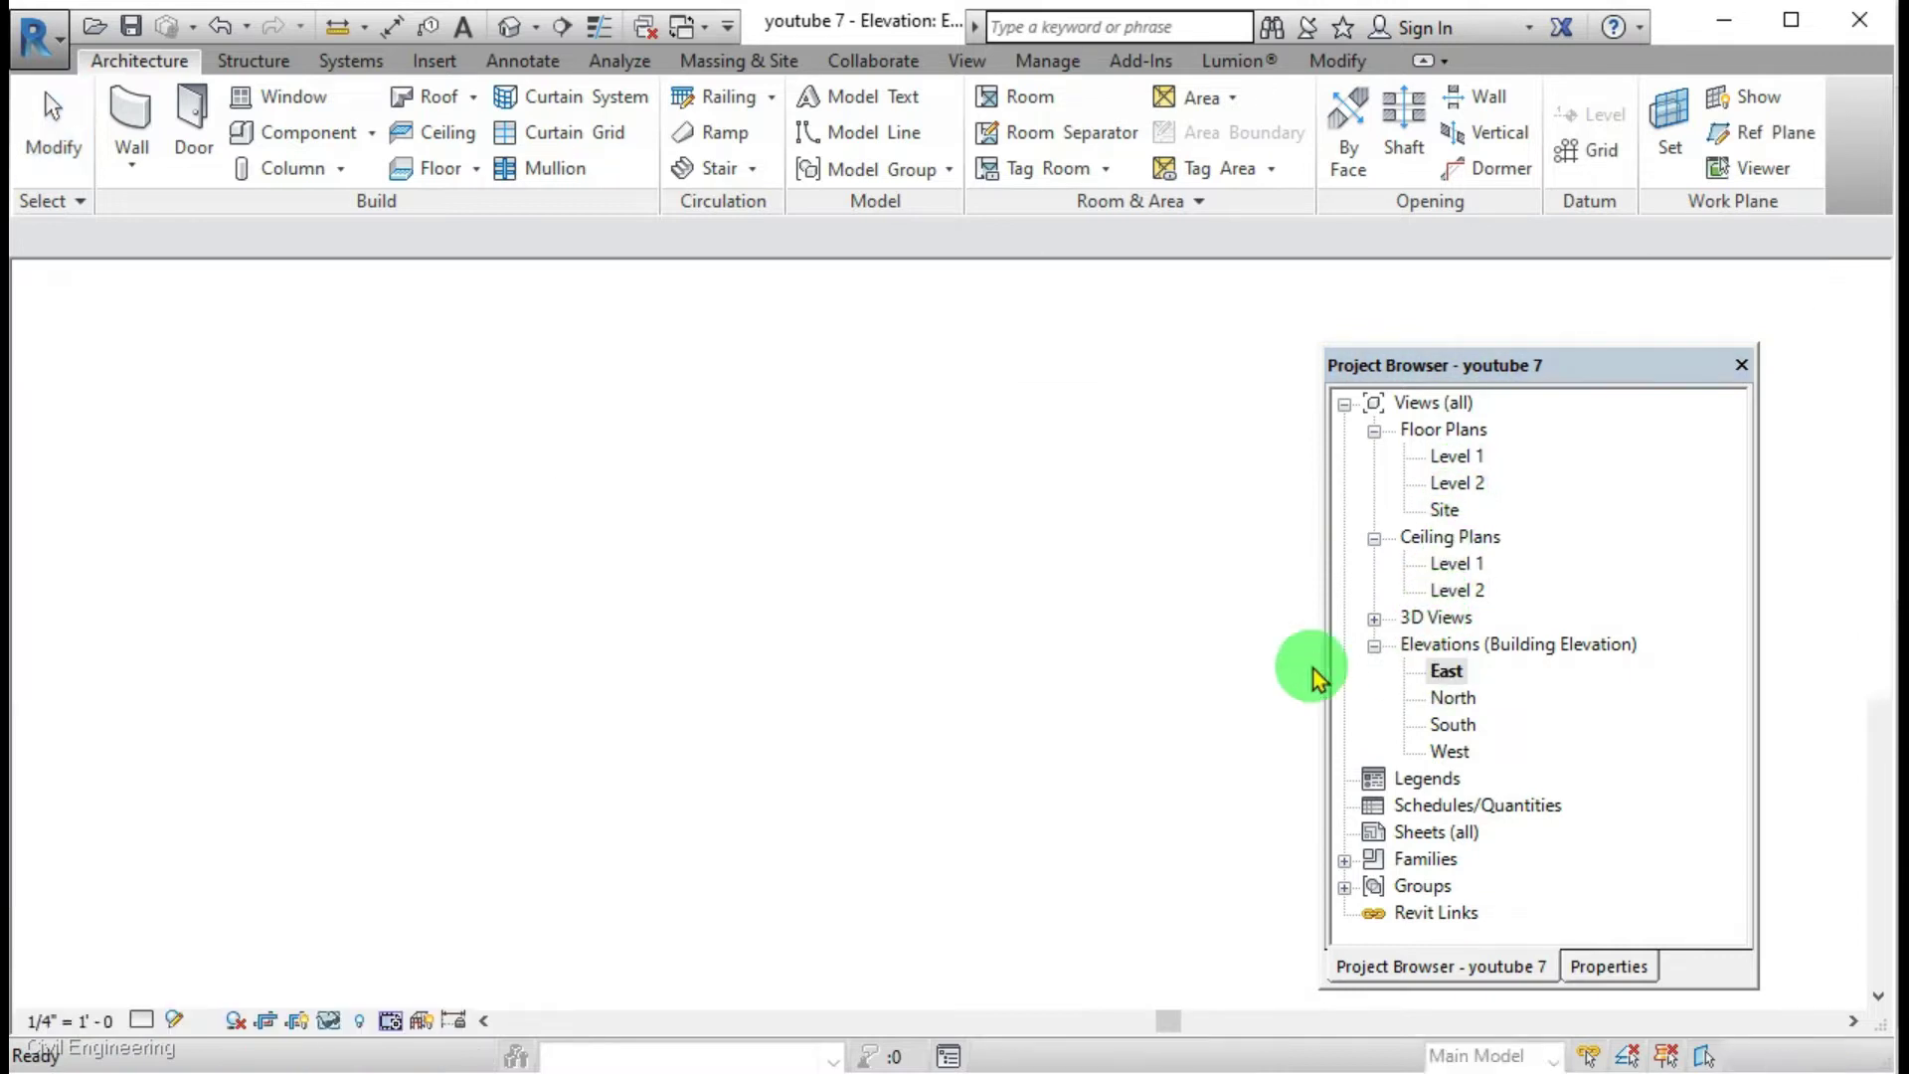
scroll(921, 654, "down", 3)
scroll(1150, 588, "up", 1)
scroll(1002, 622, "up", 3)
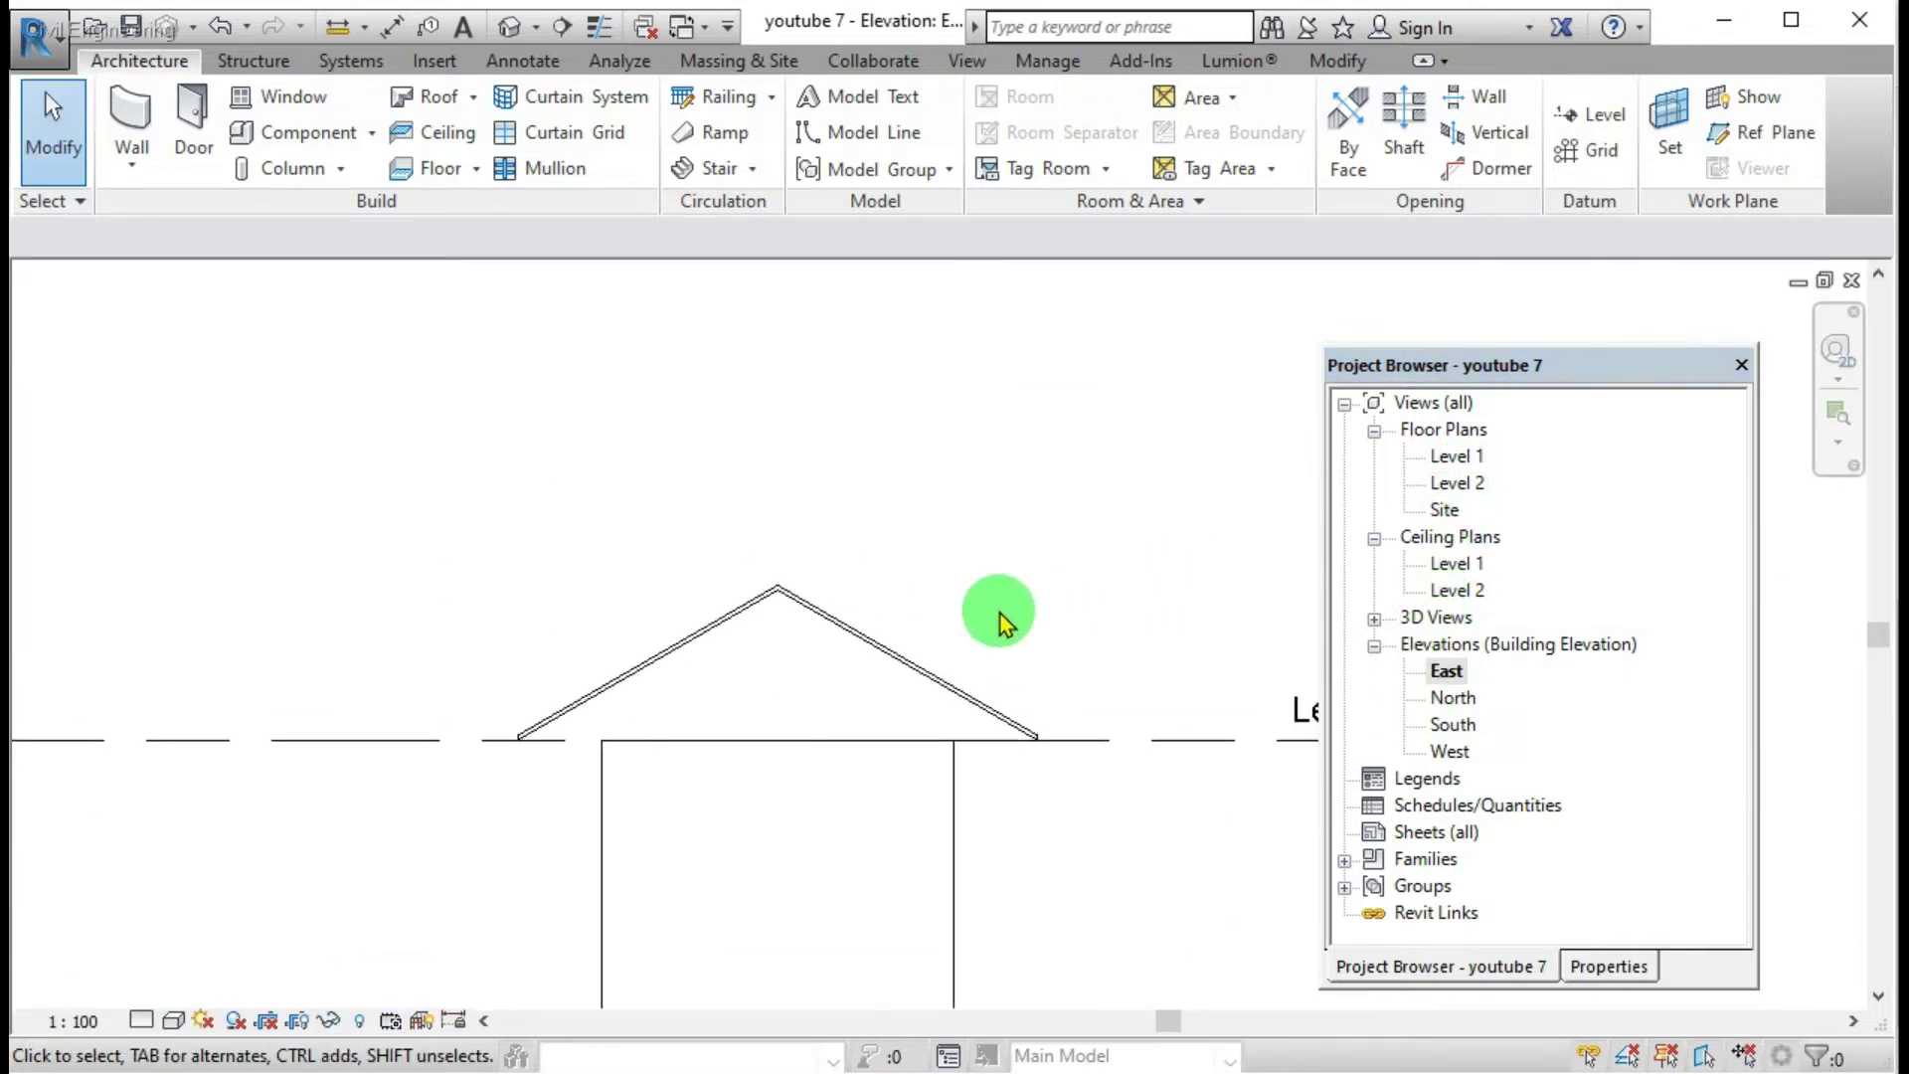
left_click(844, 635)
scroll(843, 622, "up", 2)
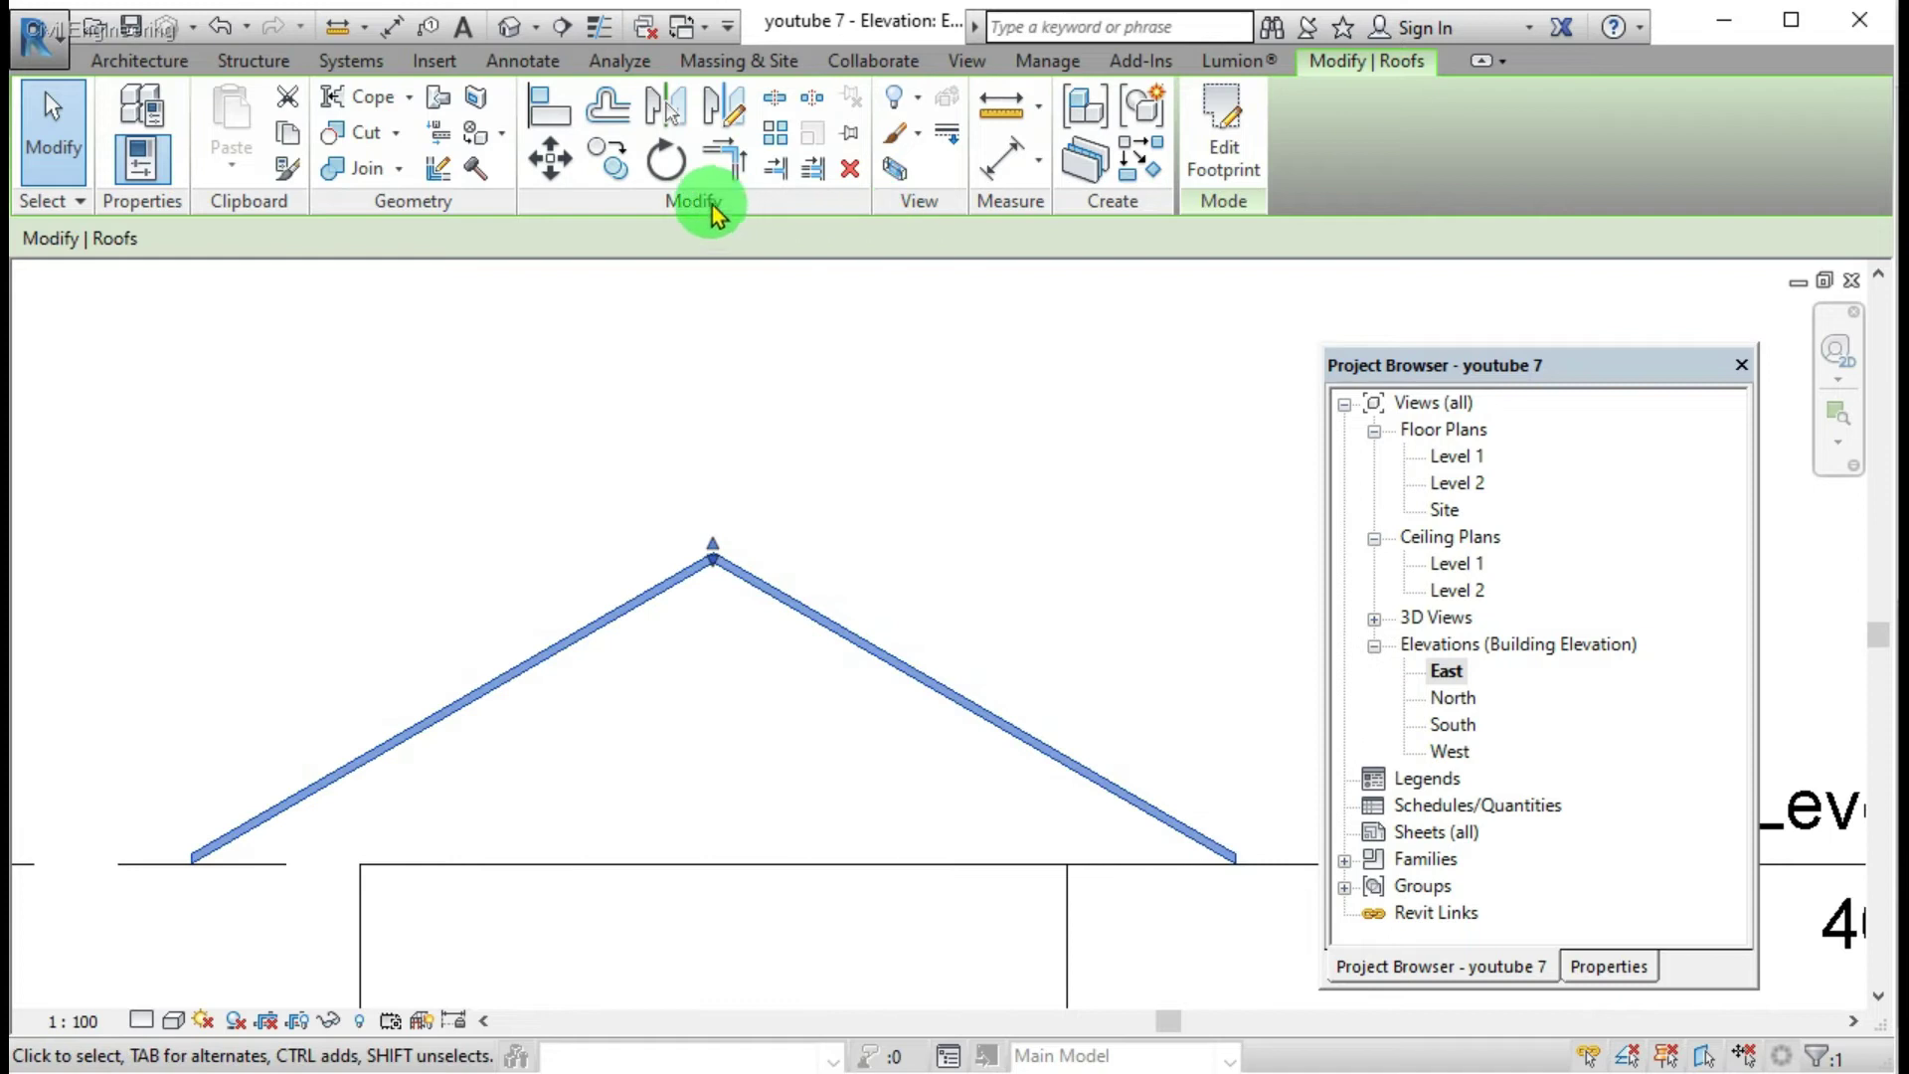
left_click(609, 157)
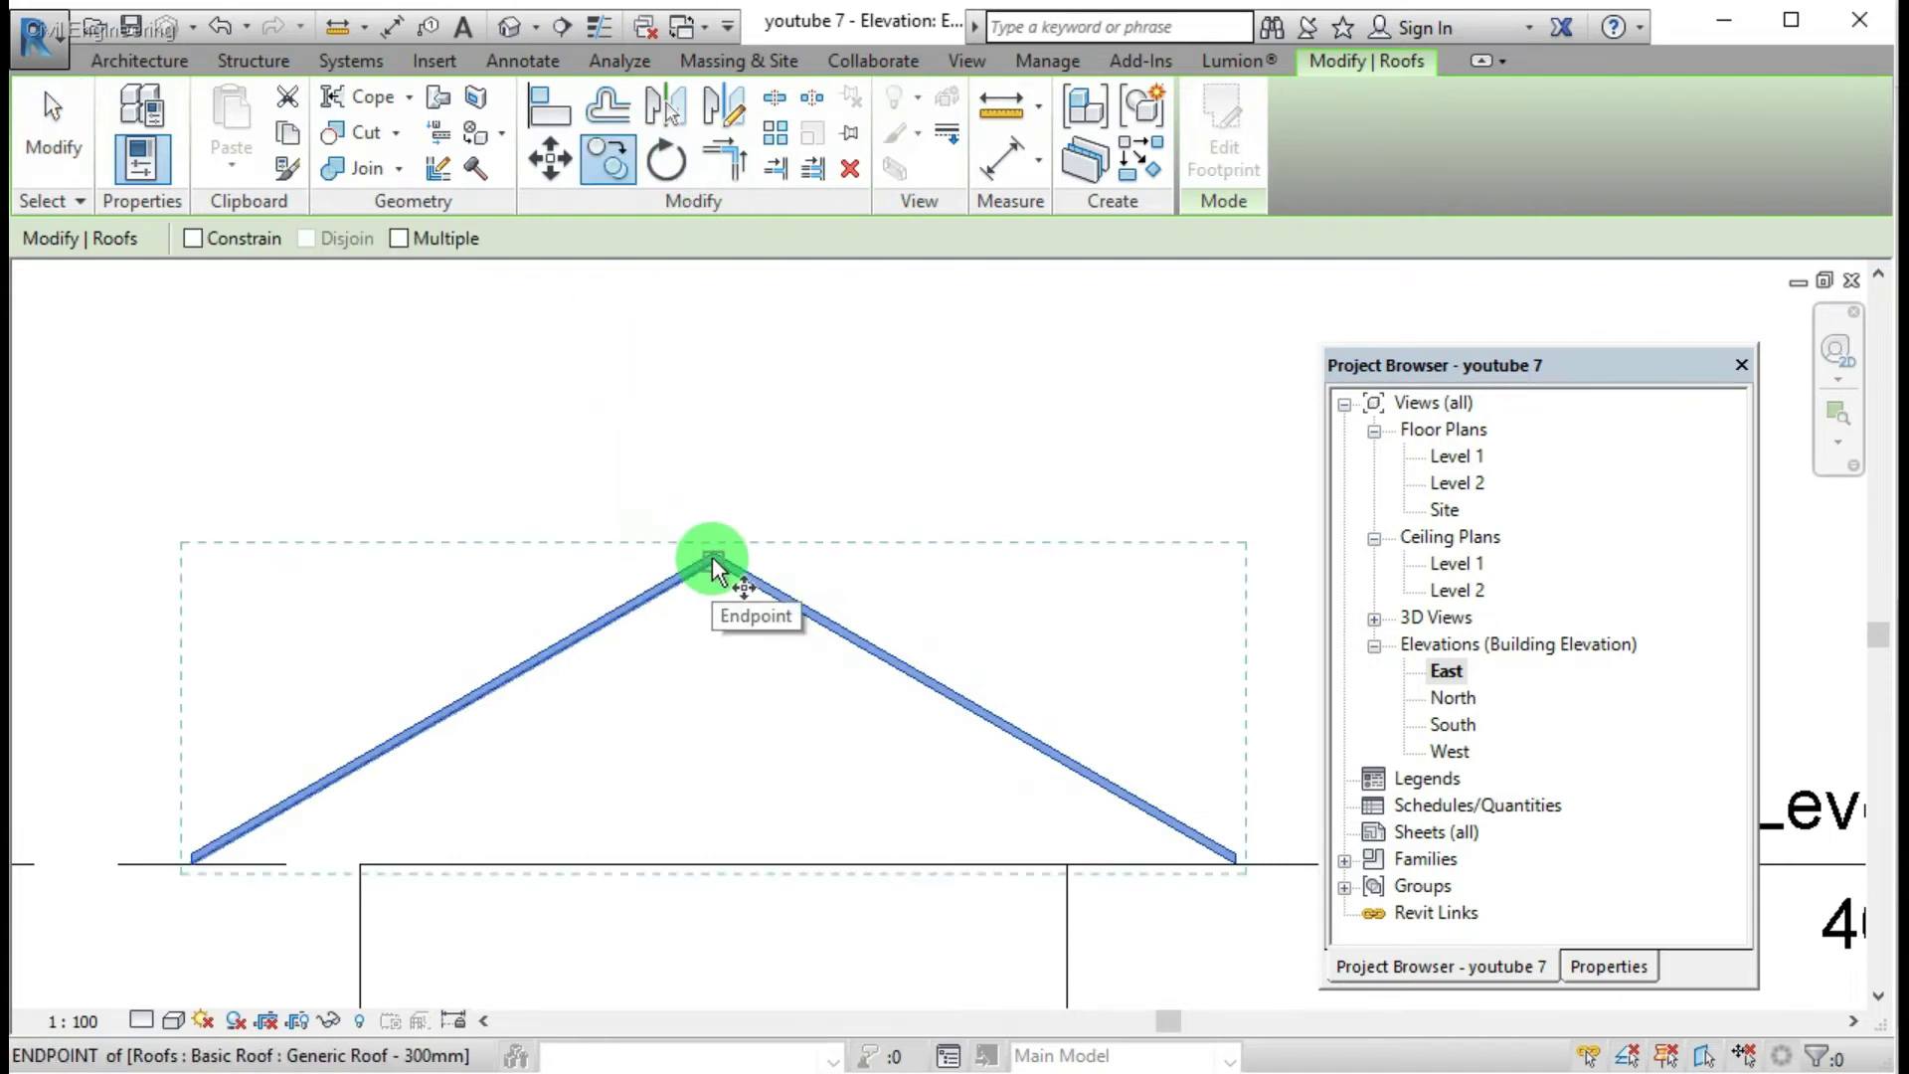
left_click(713, 558)
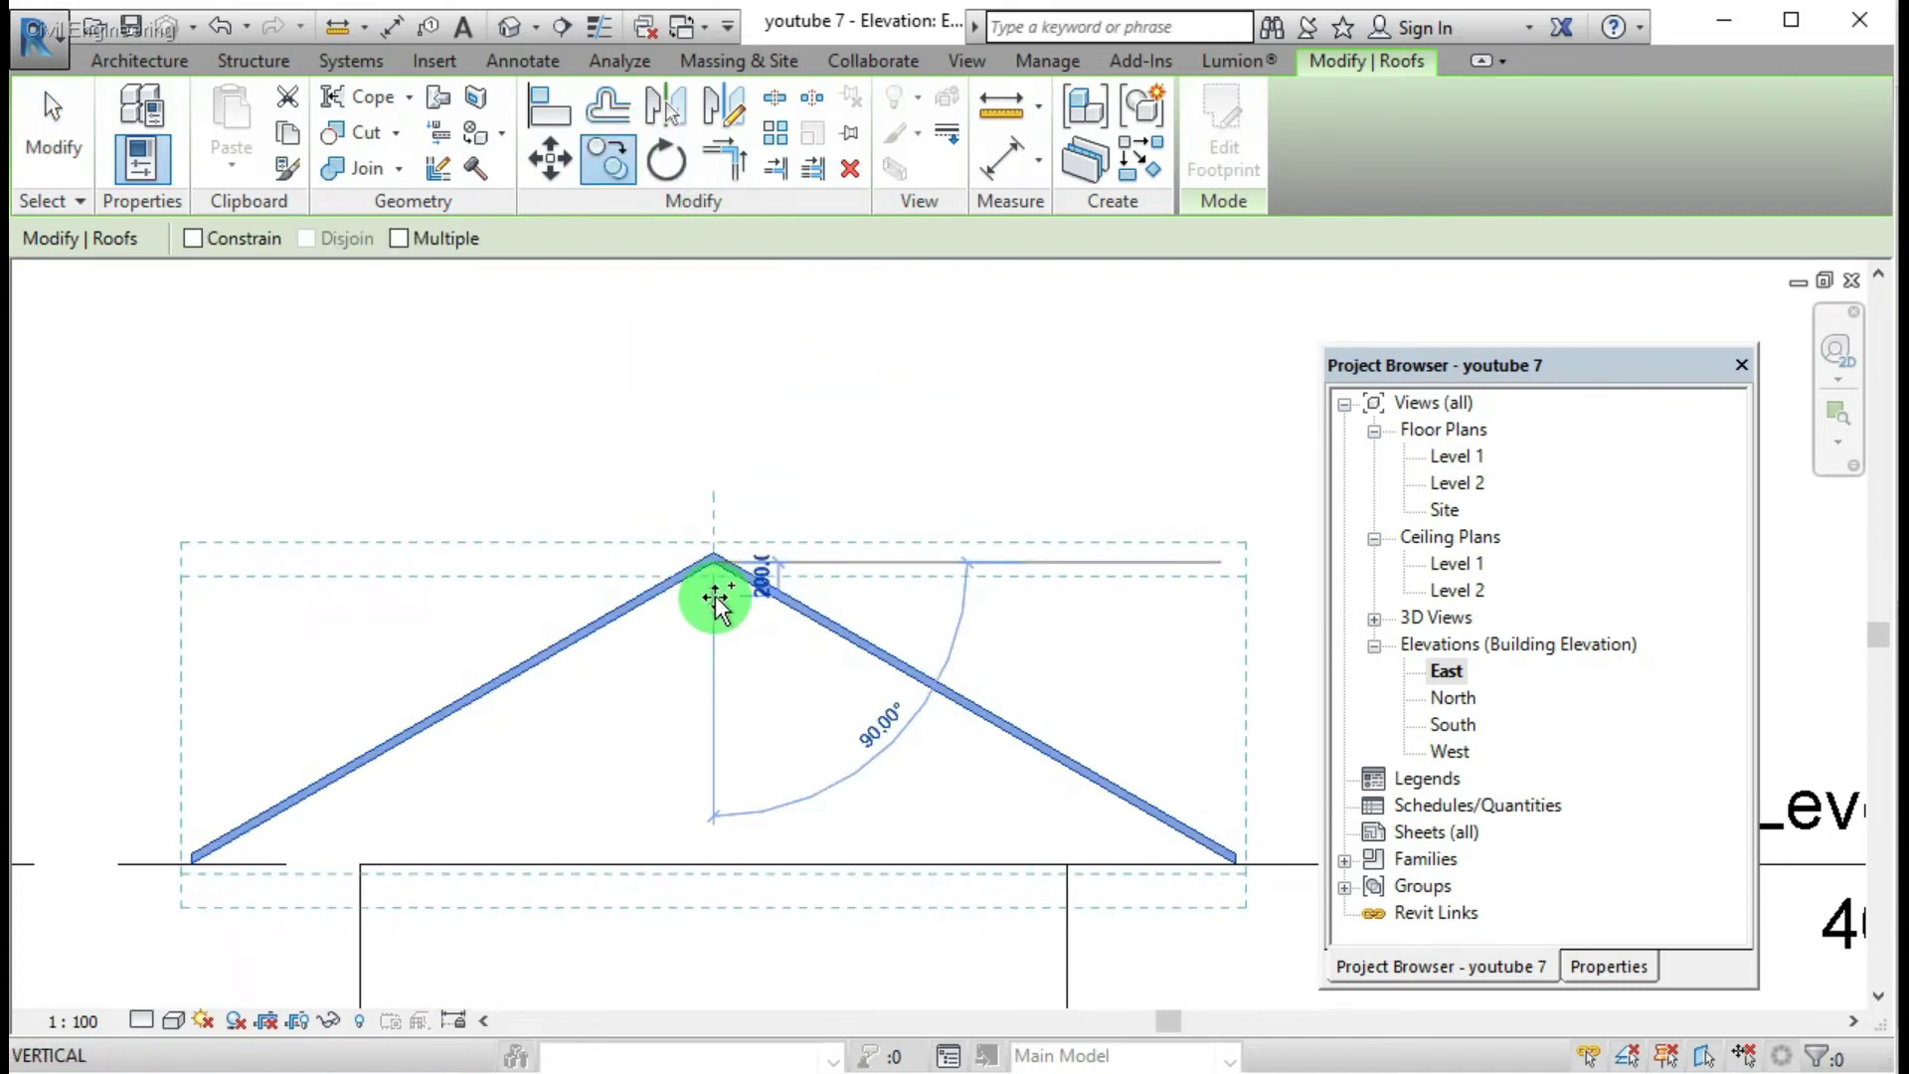
left_click(712, 455)
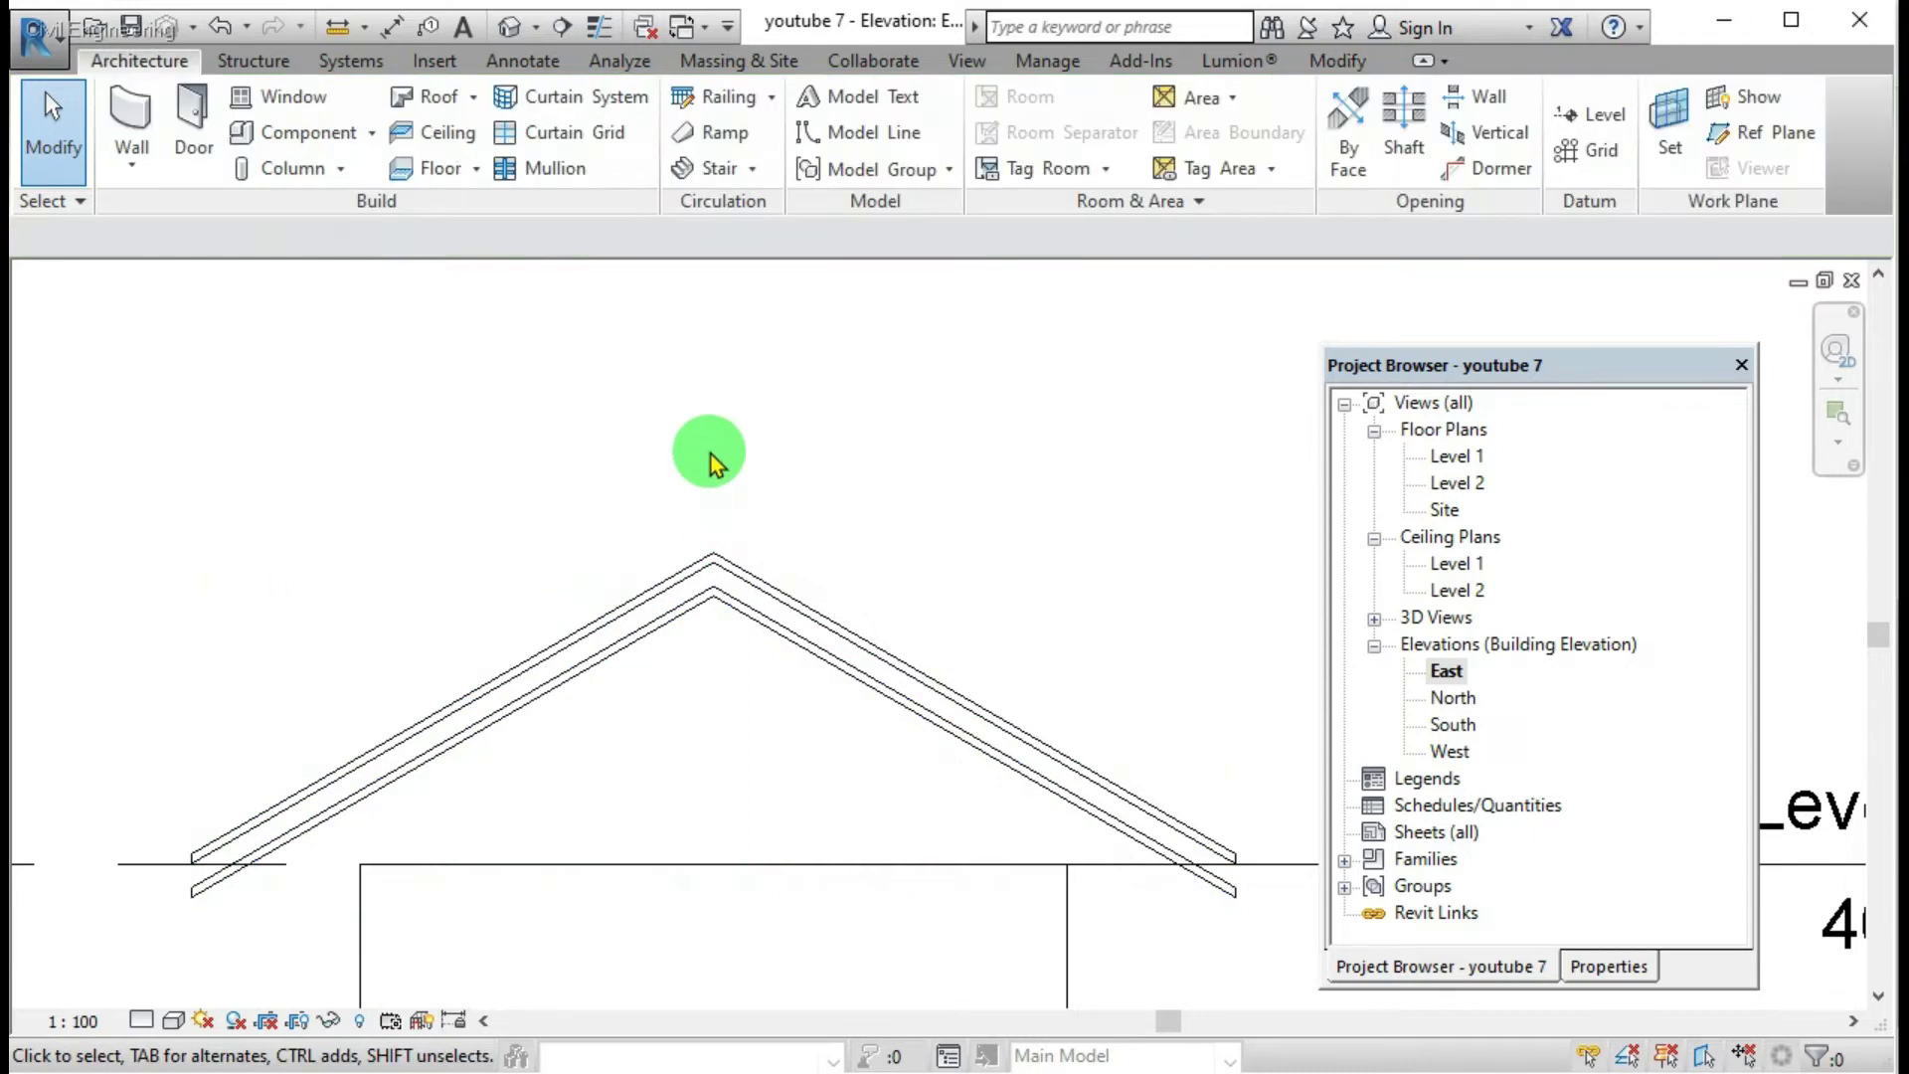
Step: Orbit, zoom and select the roofs in the Default 3D view to inspect both layers
scroll(712, 456, "down", 2)
left_click(513, 35)
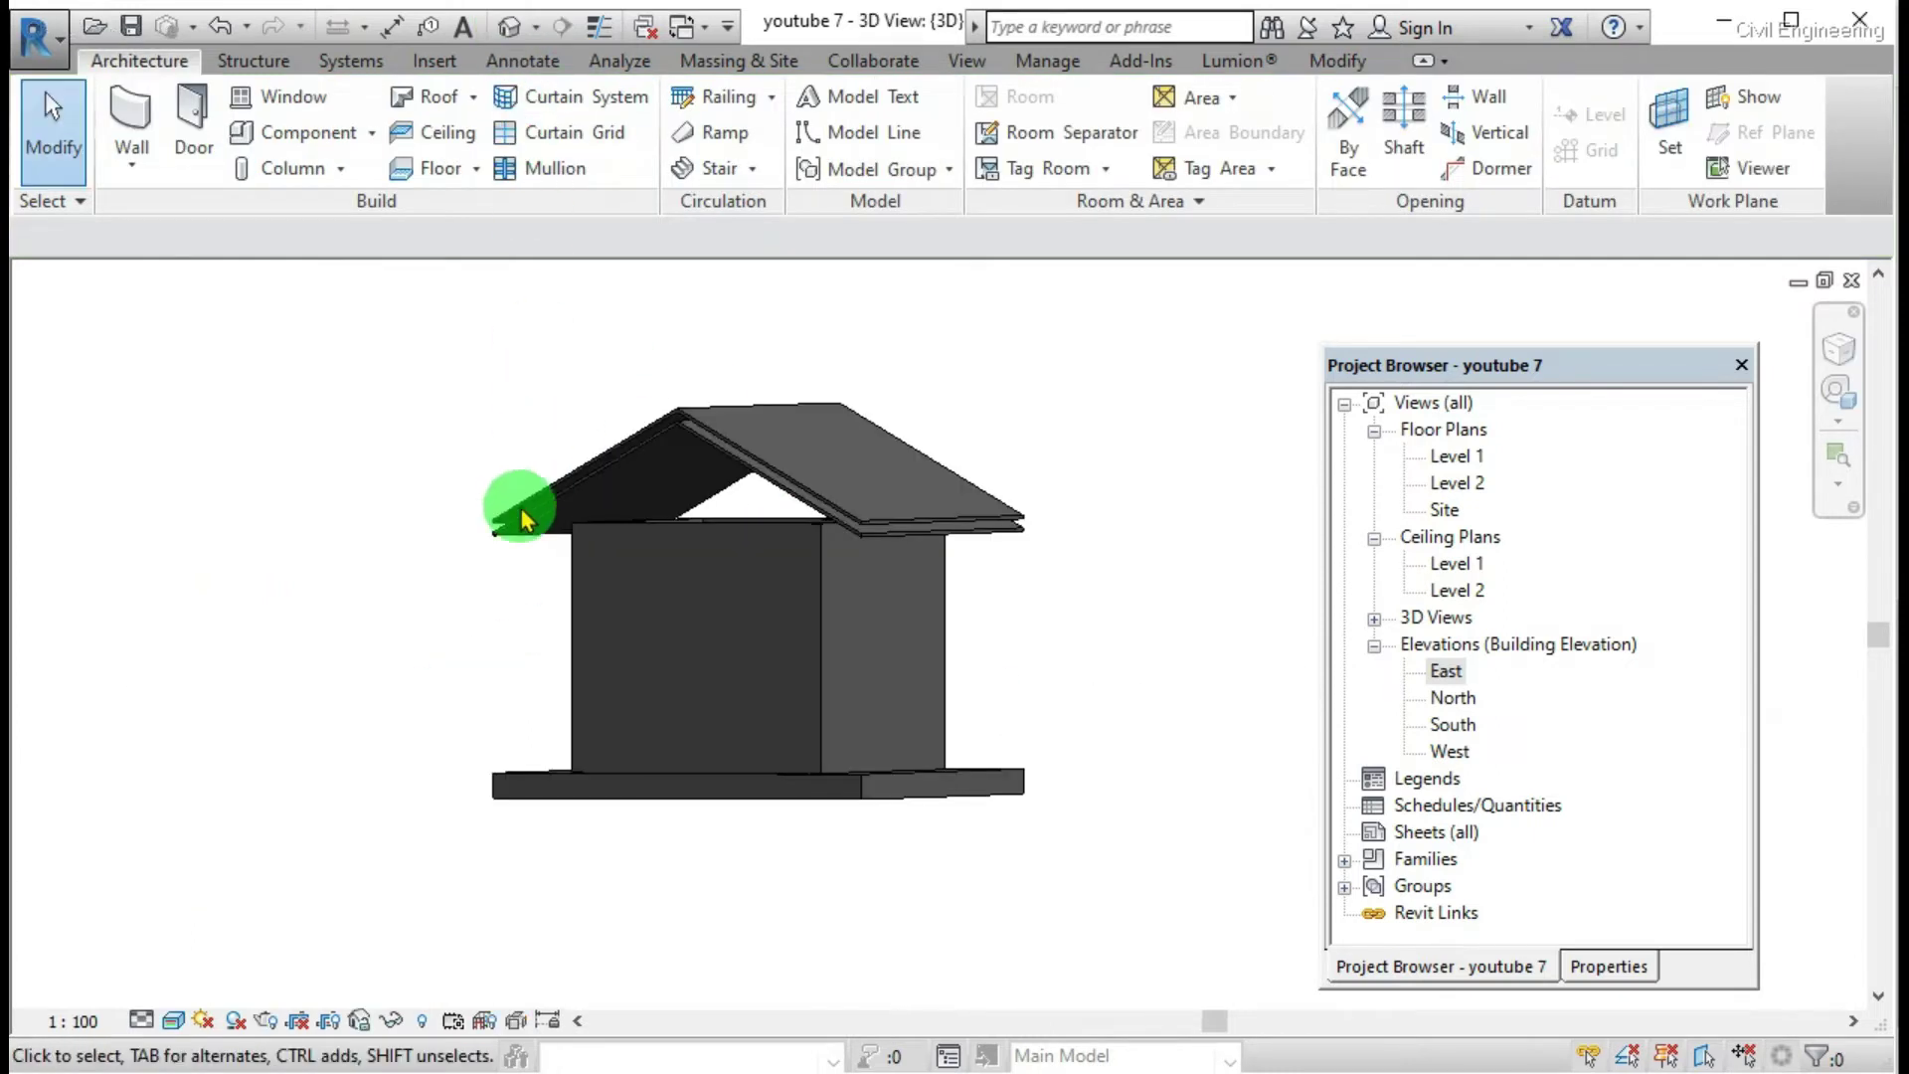
middle_click_drag(512, 503, 865, 468, "shift")
scroll(868, 468, "up", 2)
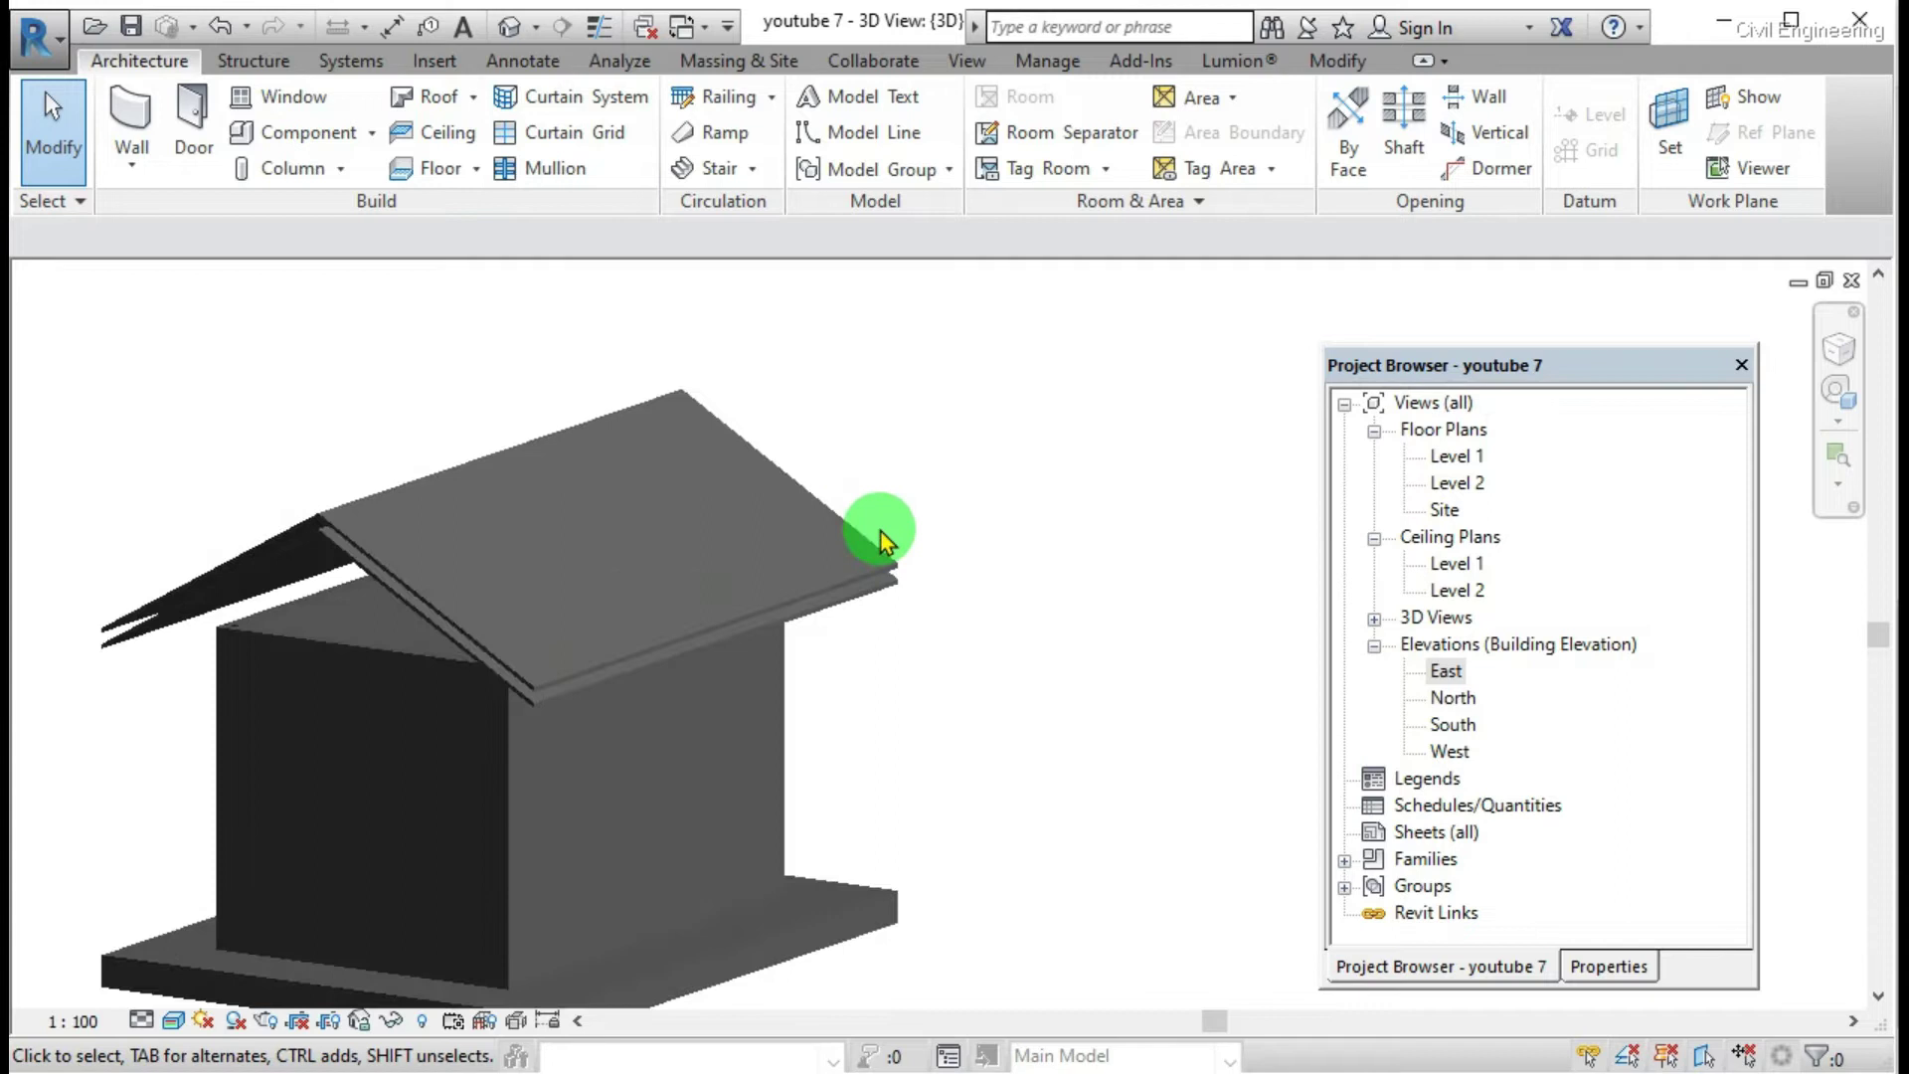
left_click(500, 610)
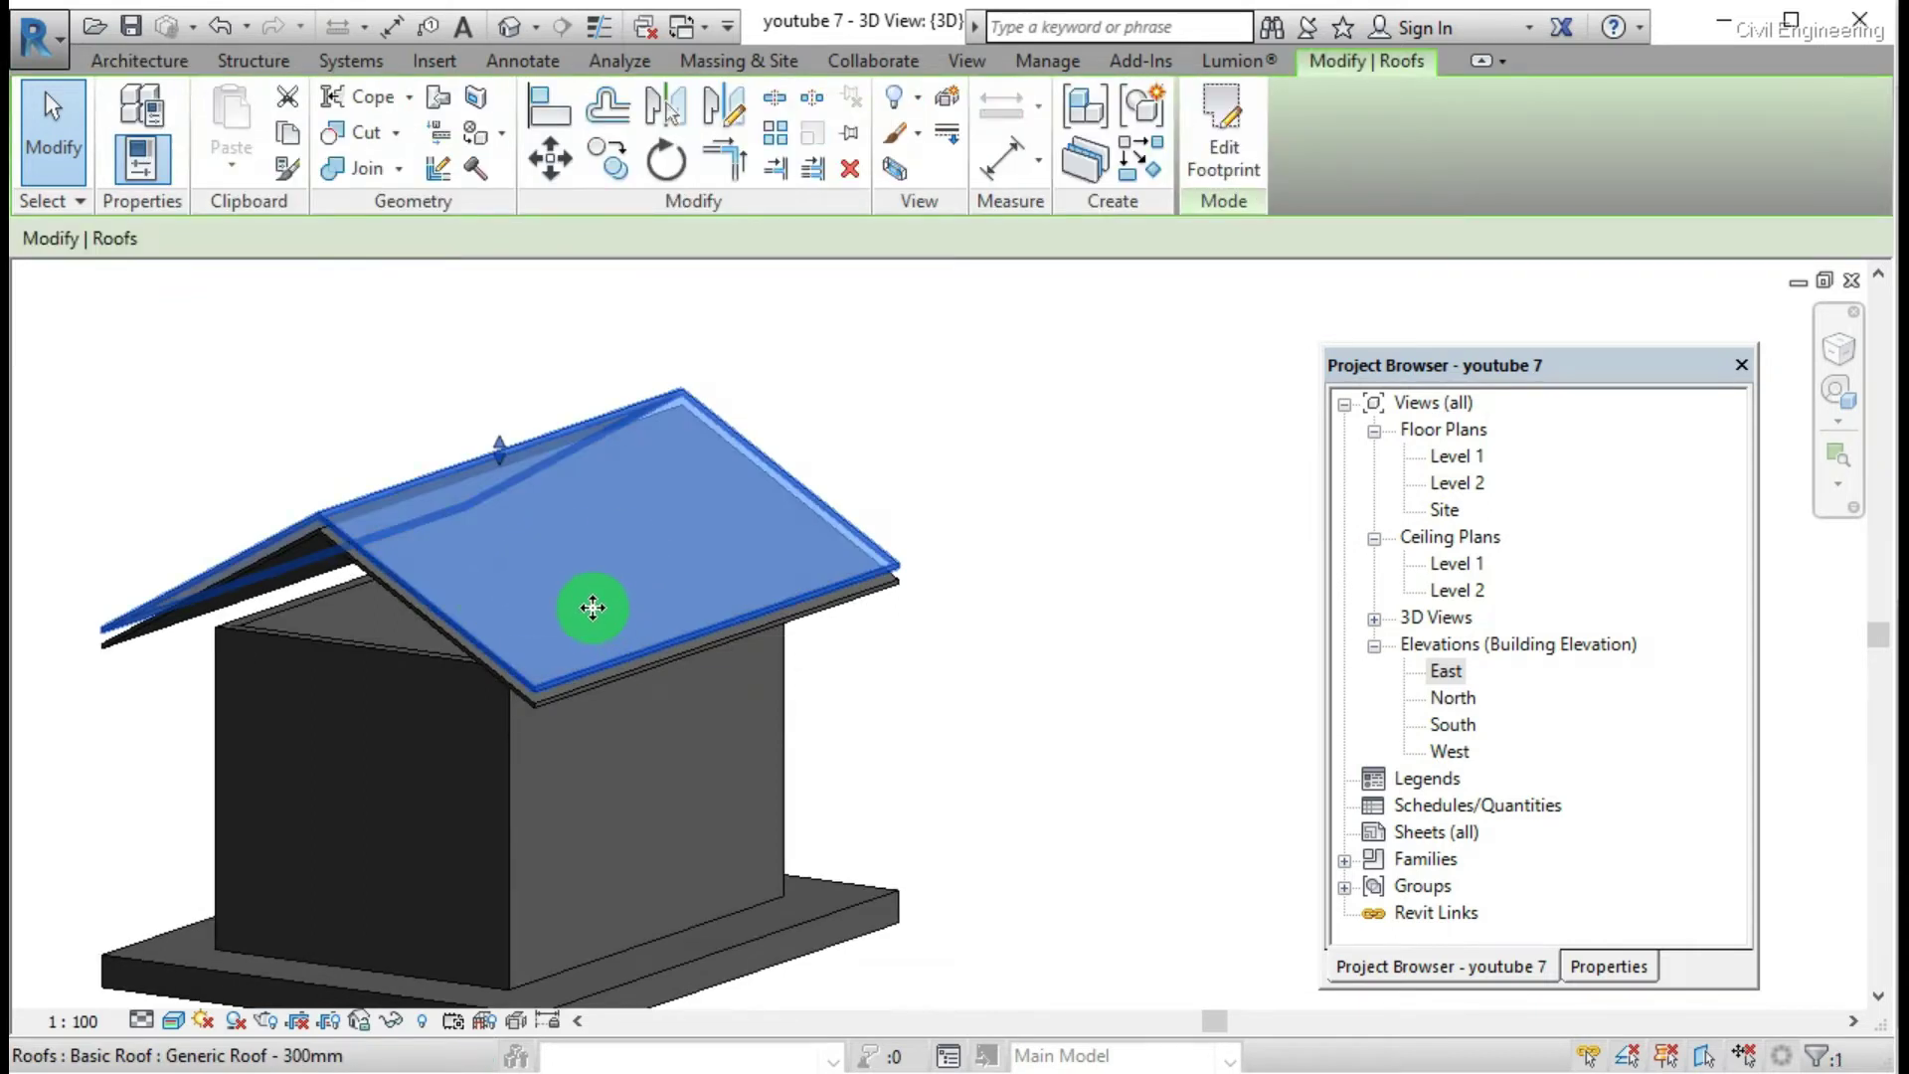
scroll(593, 607, "up", 2)
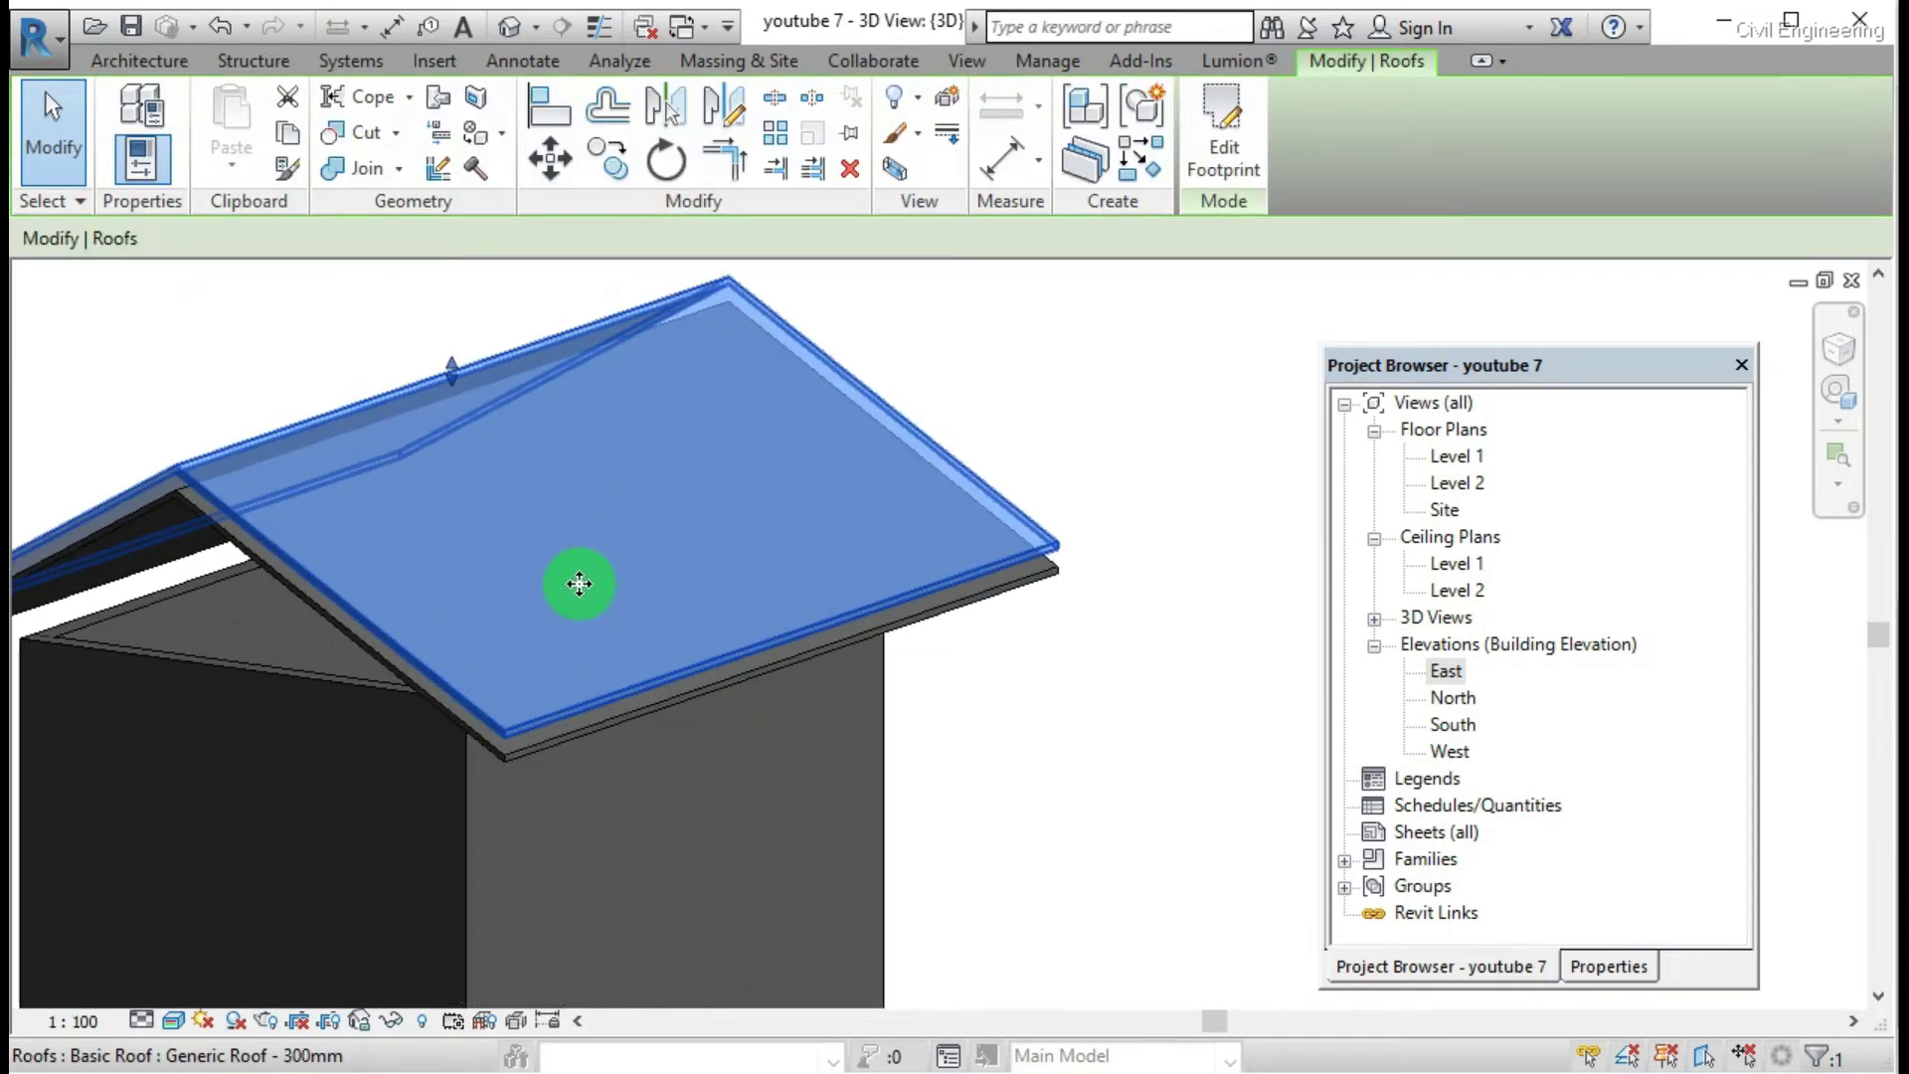
left_click(945, 362)
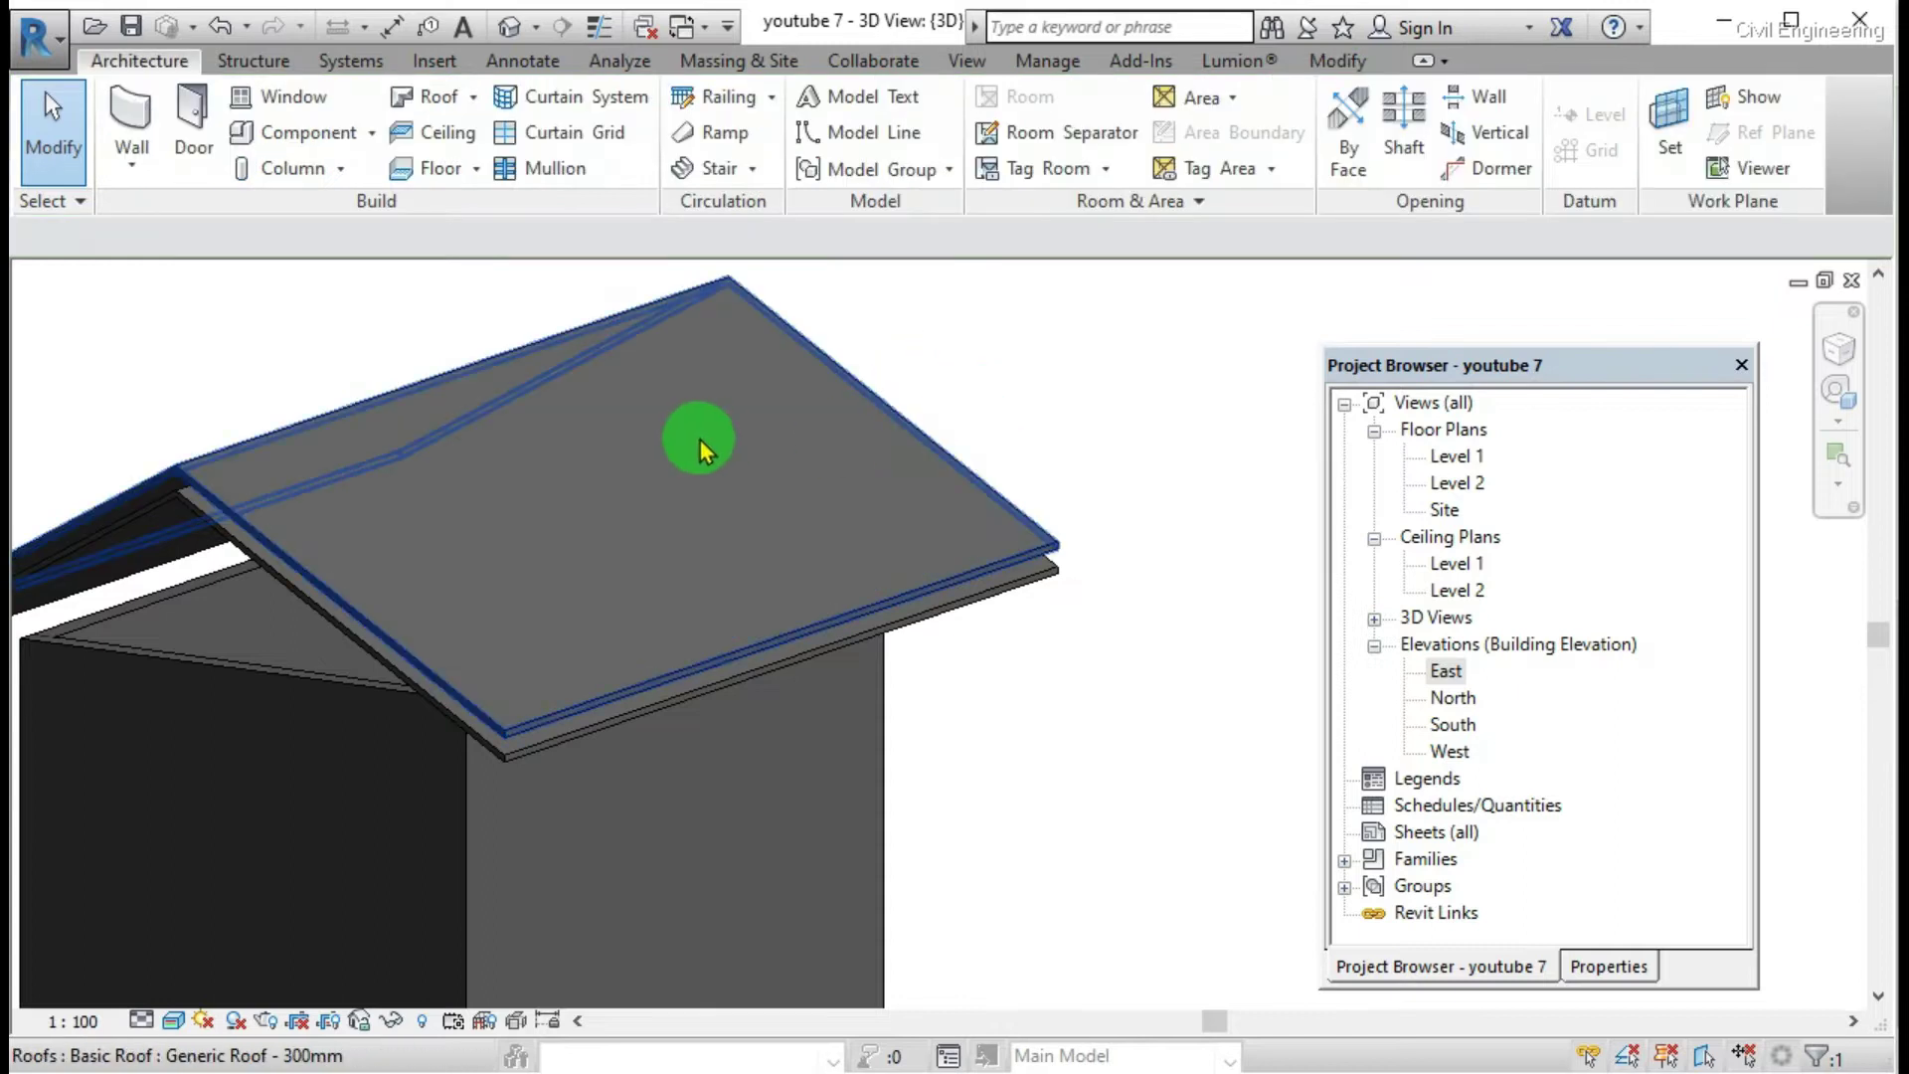
left_click(699, 450)
left_click(1022, 404)
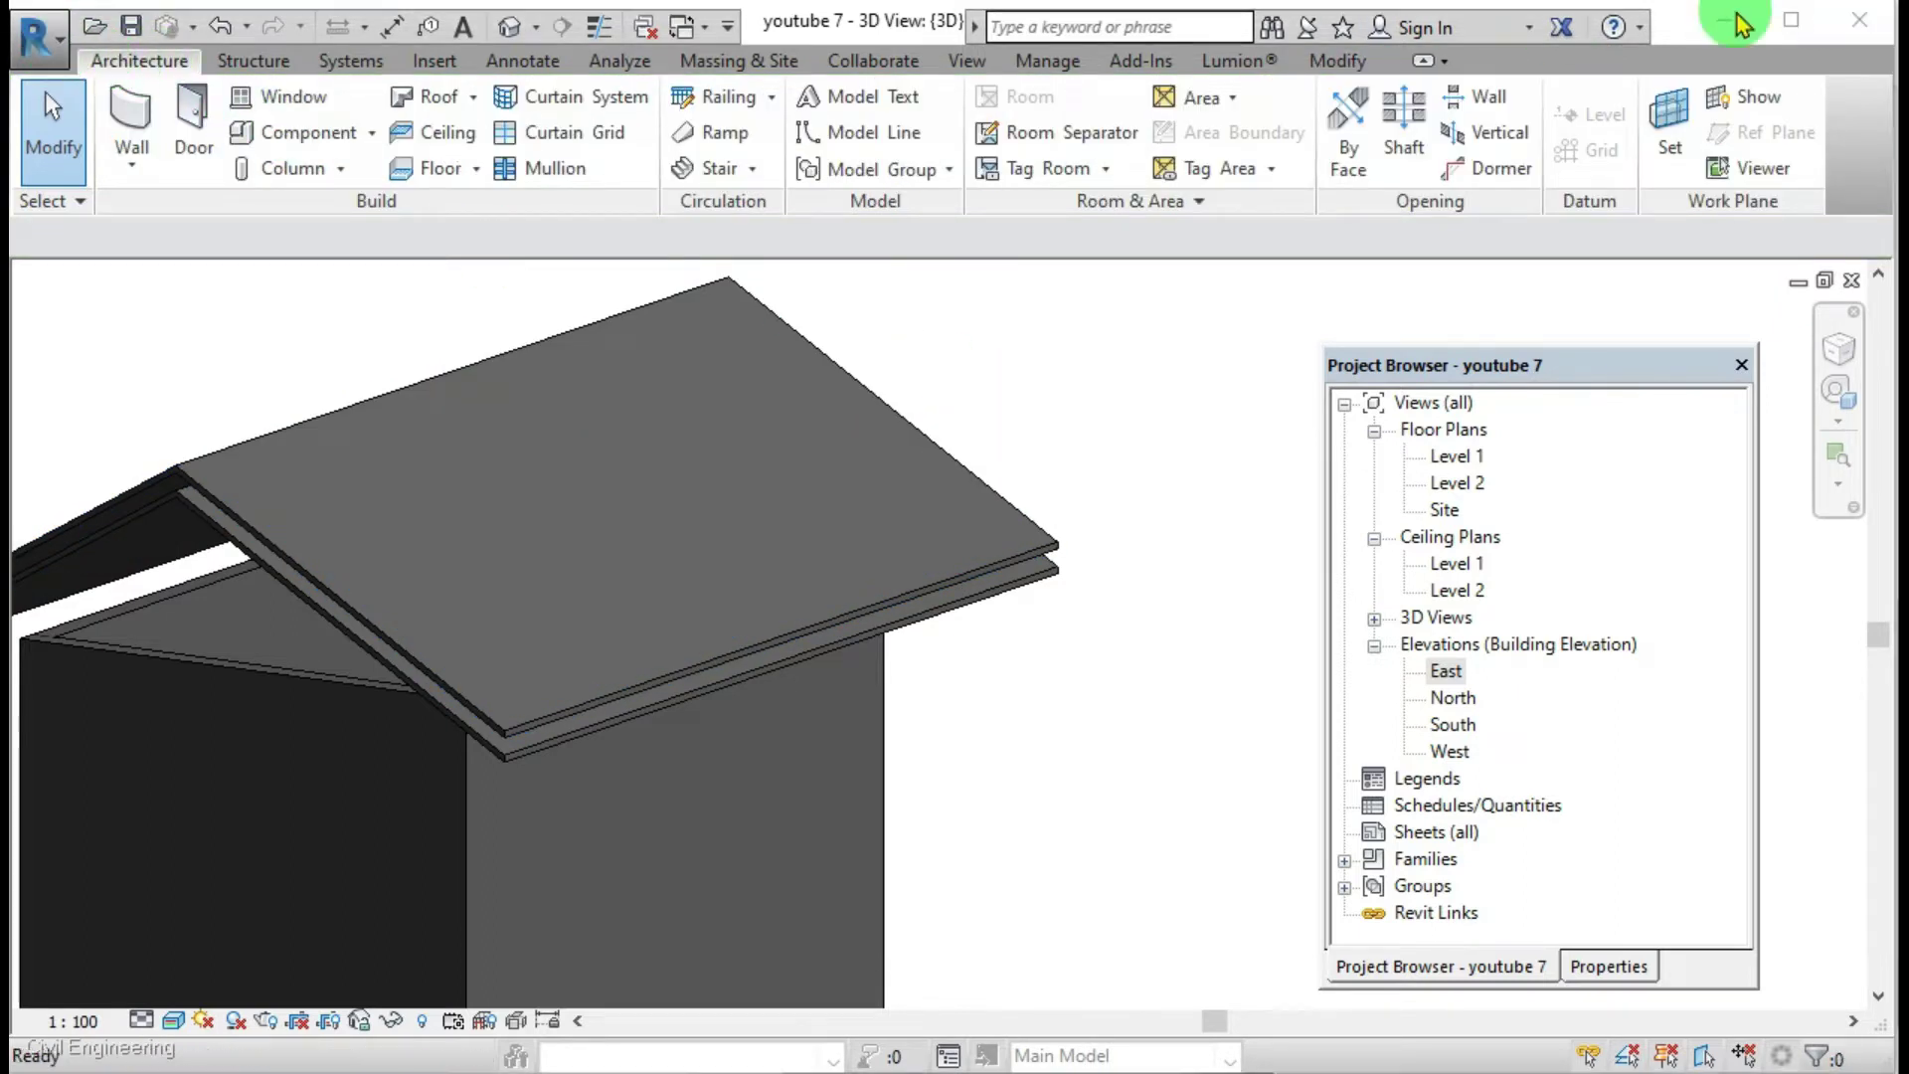
left_click(57, 66)
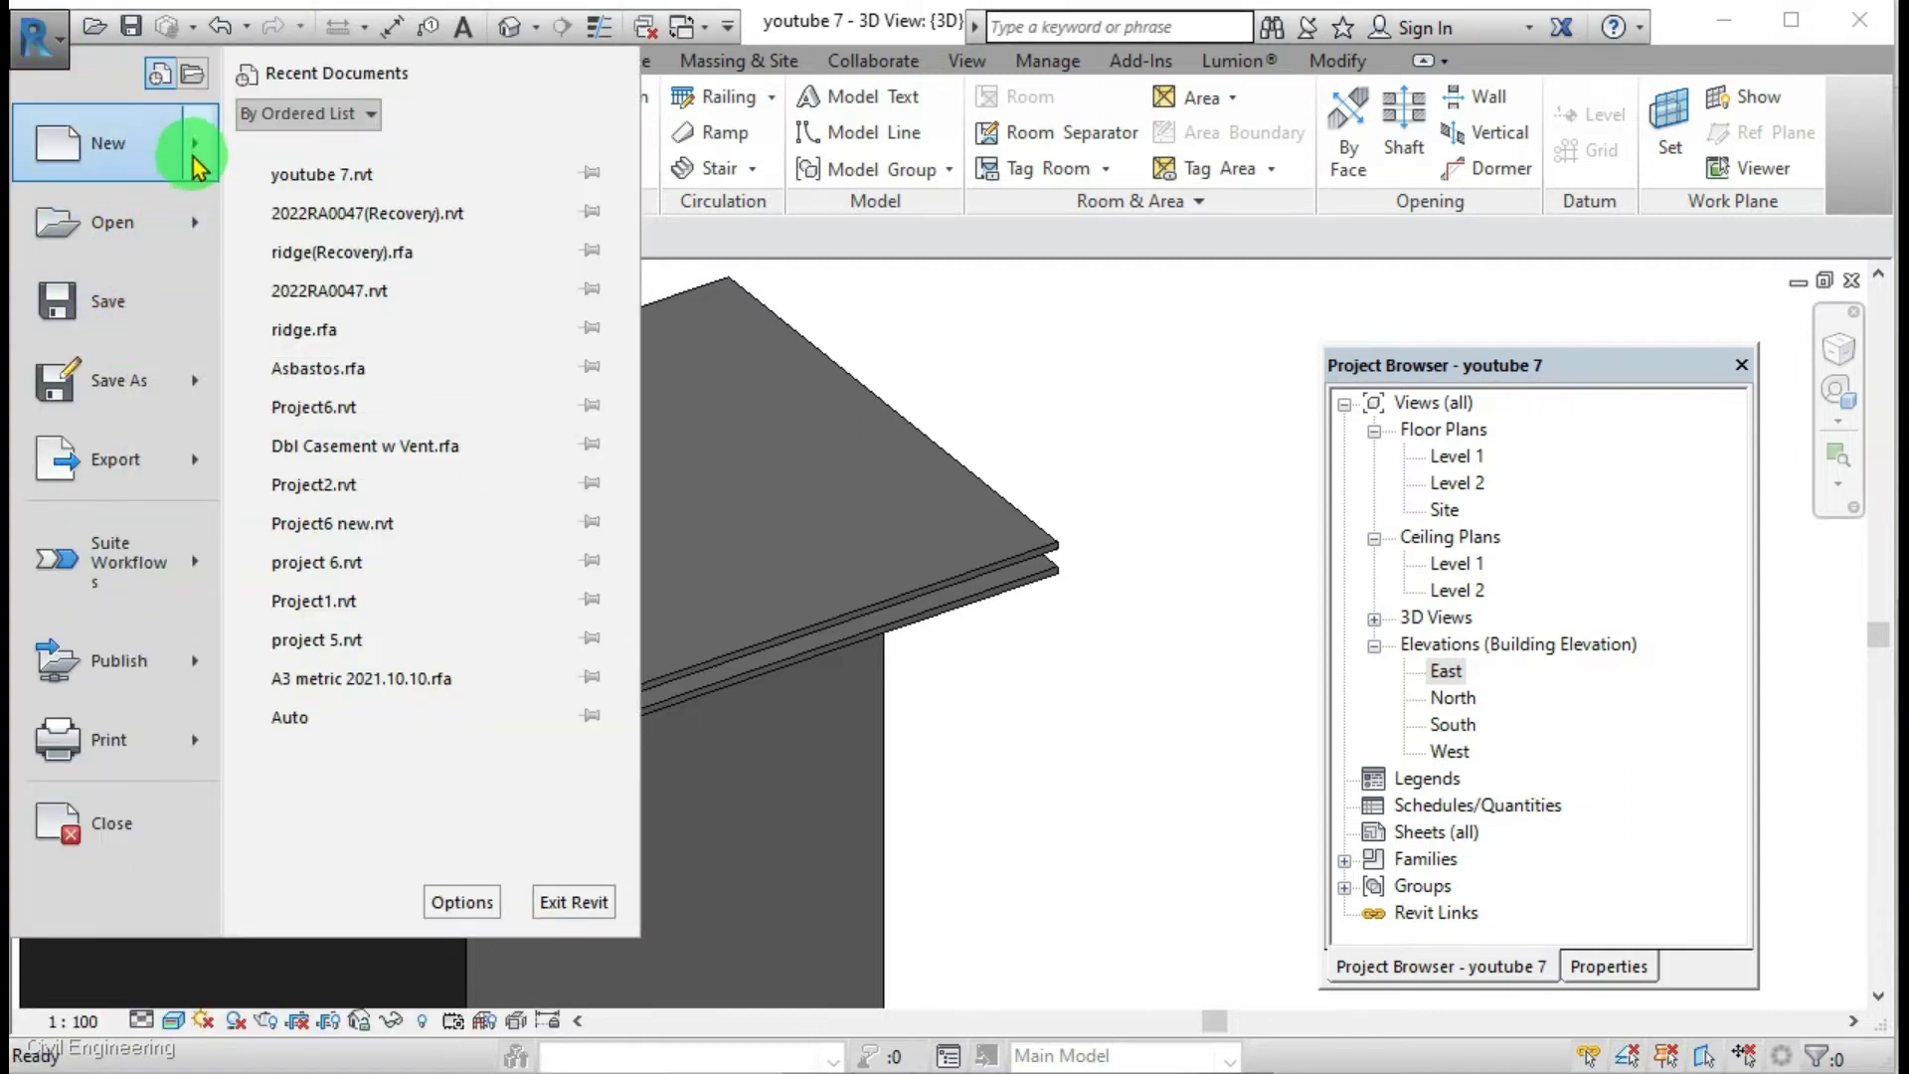
Step: Create a new family from the Metric Profile-Mullion.rft template
mouse_move(196, 159)
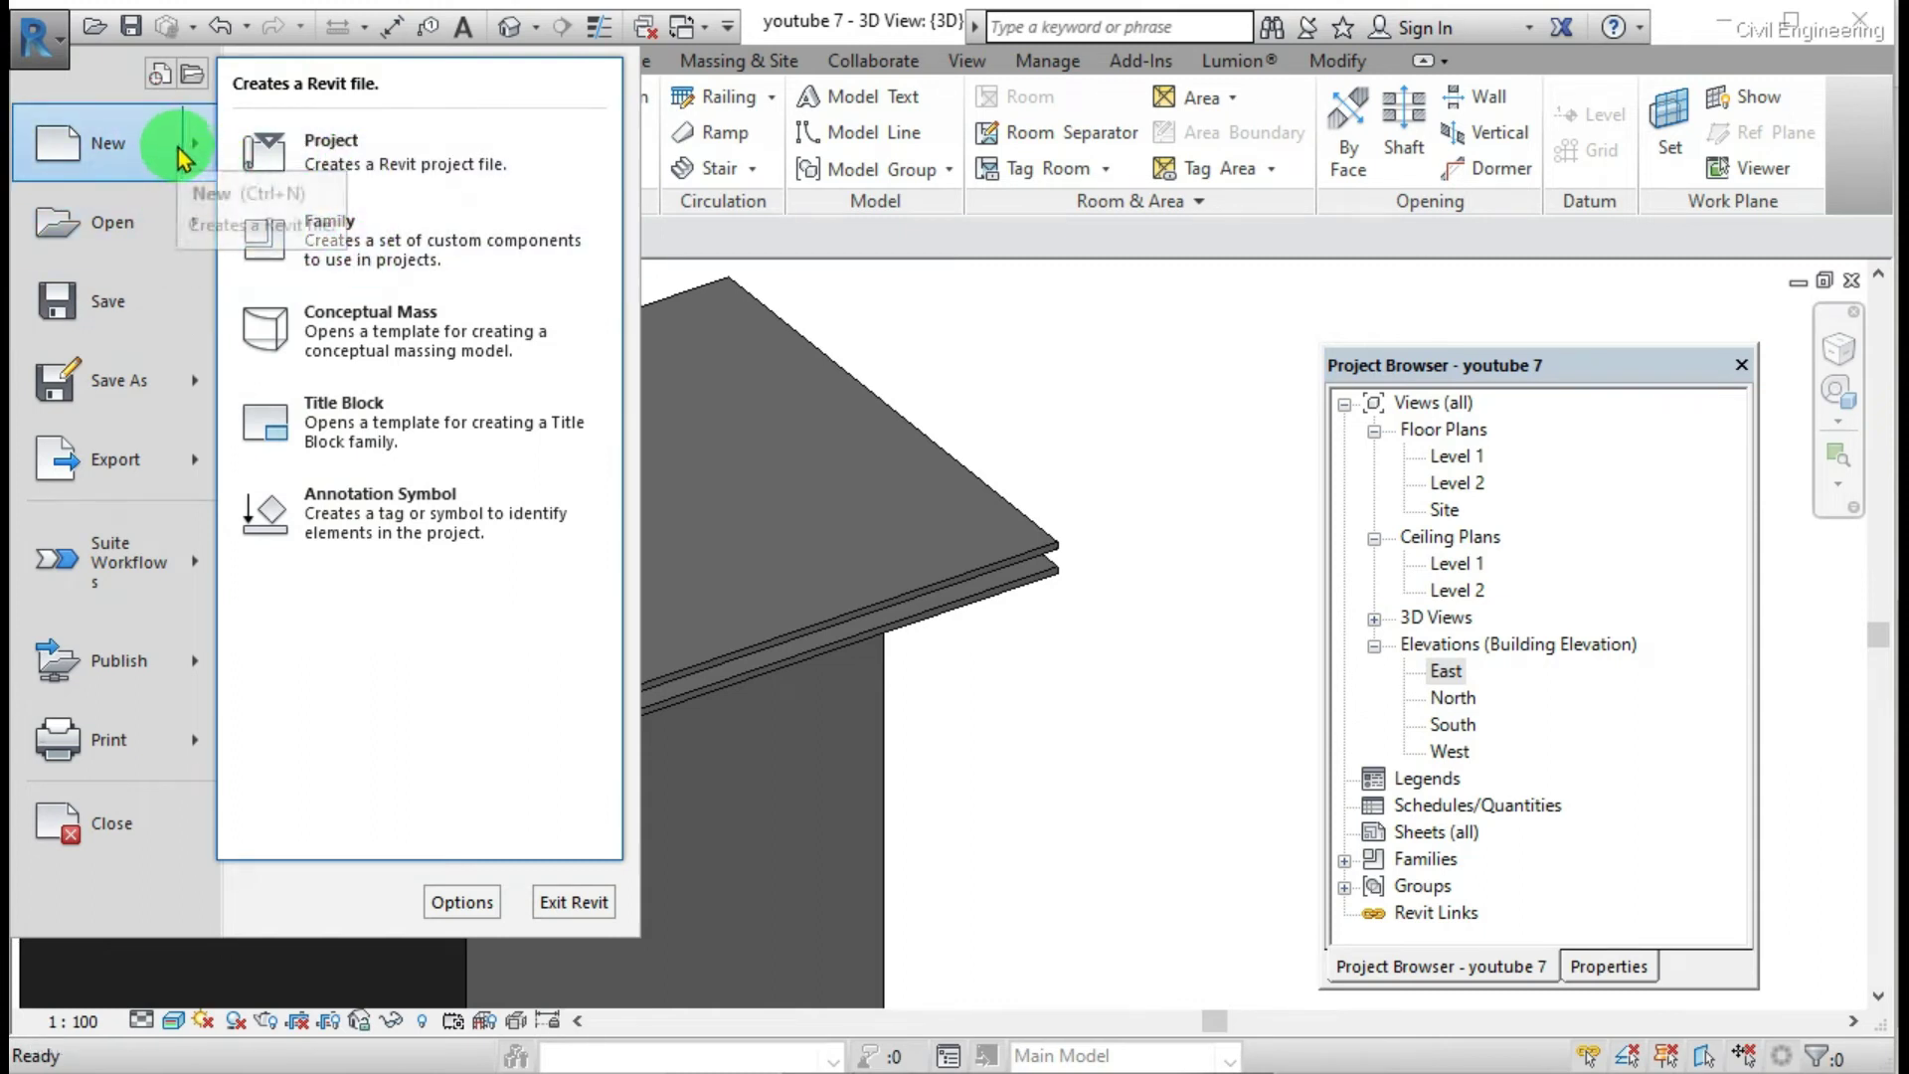
left_click(298, 247)
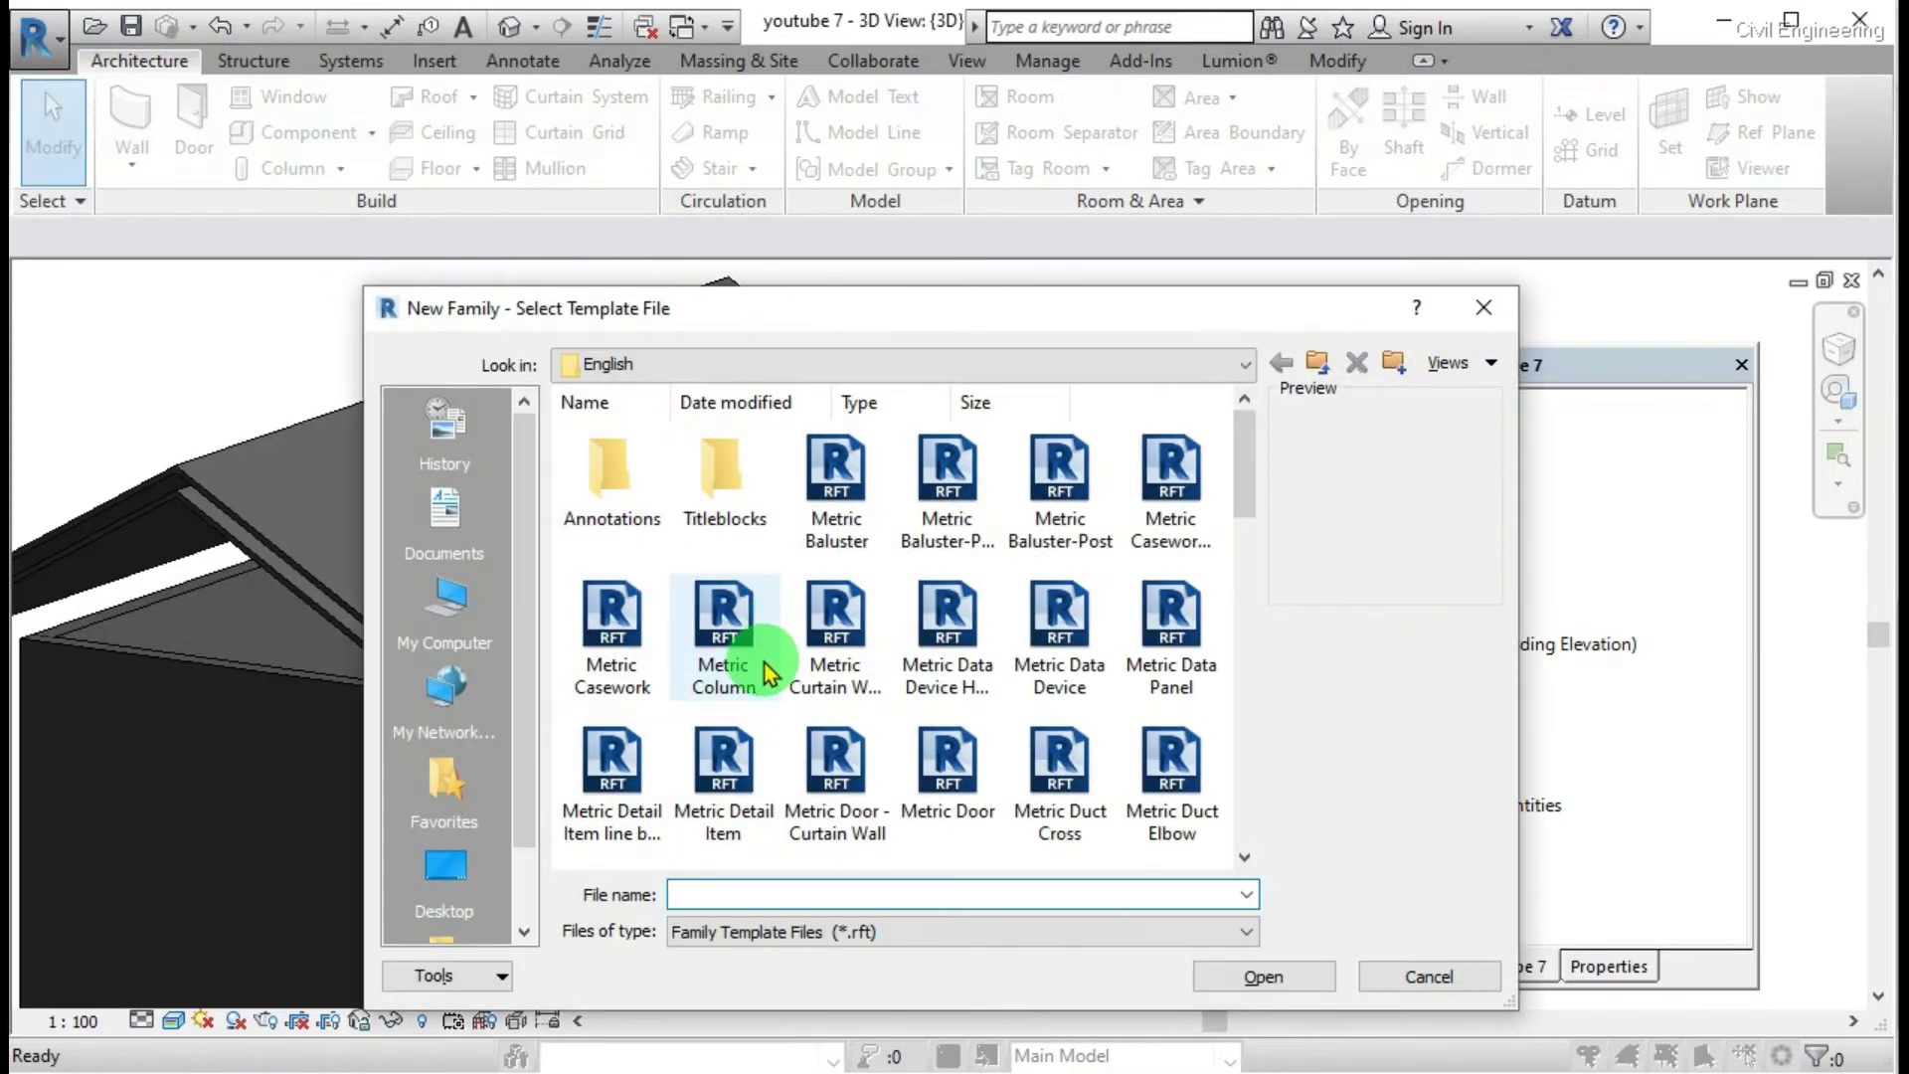
scroll(796, 666, "down", 3)
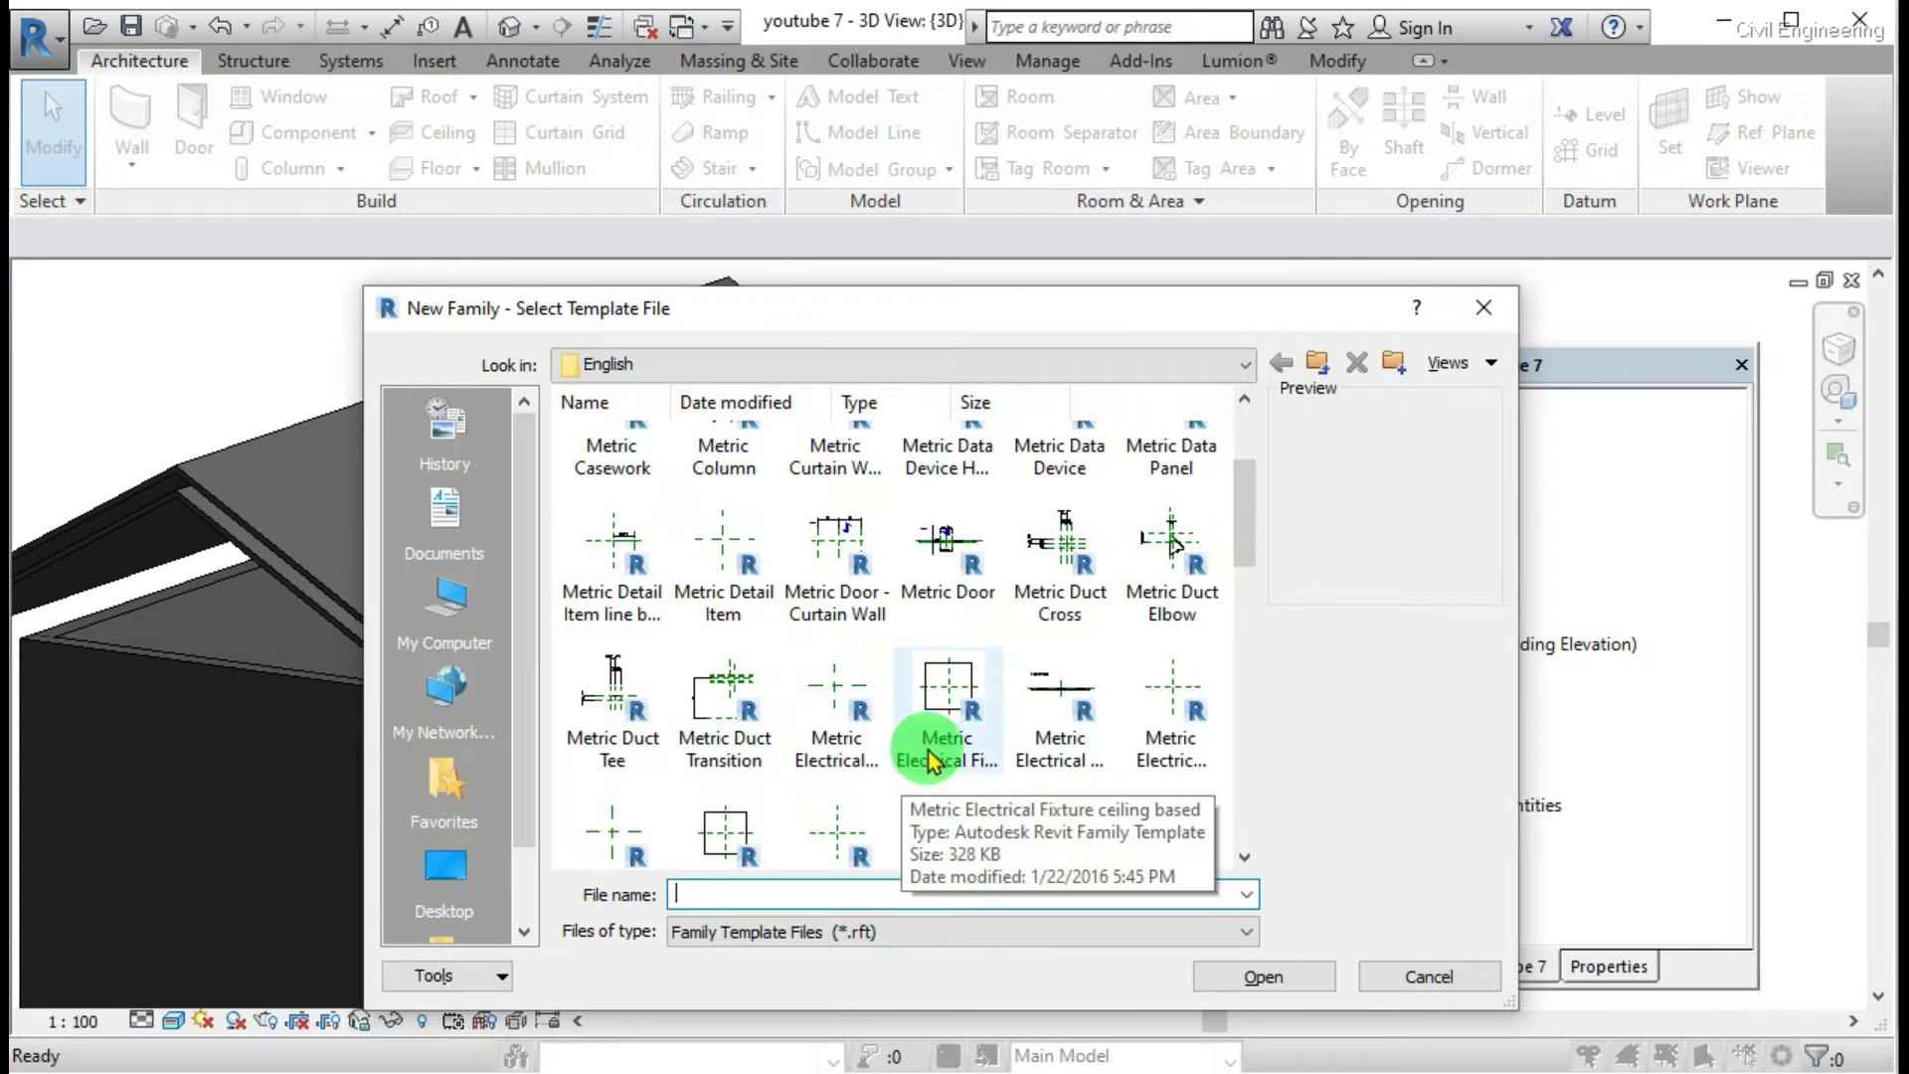
scroll(930, 761, "down", 6)
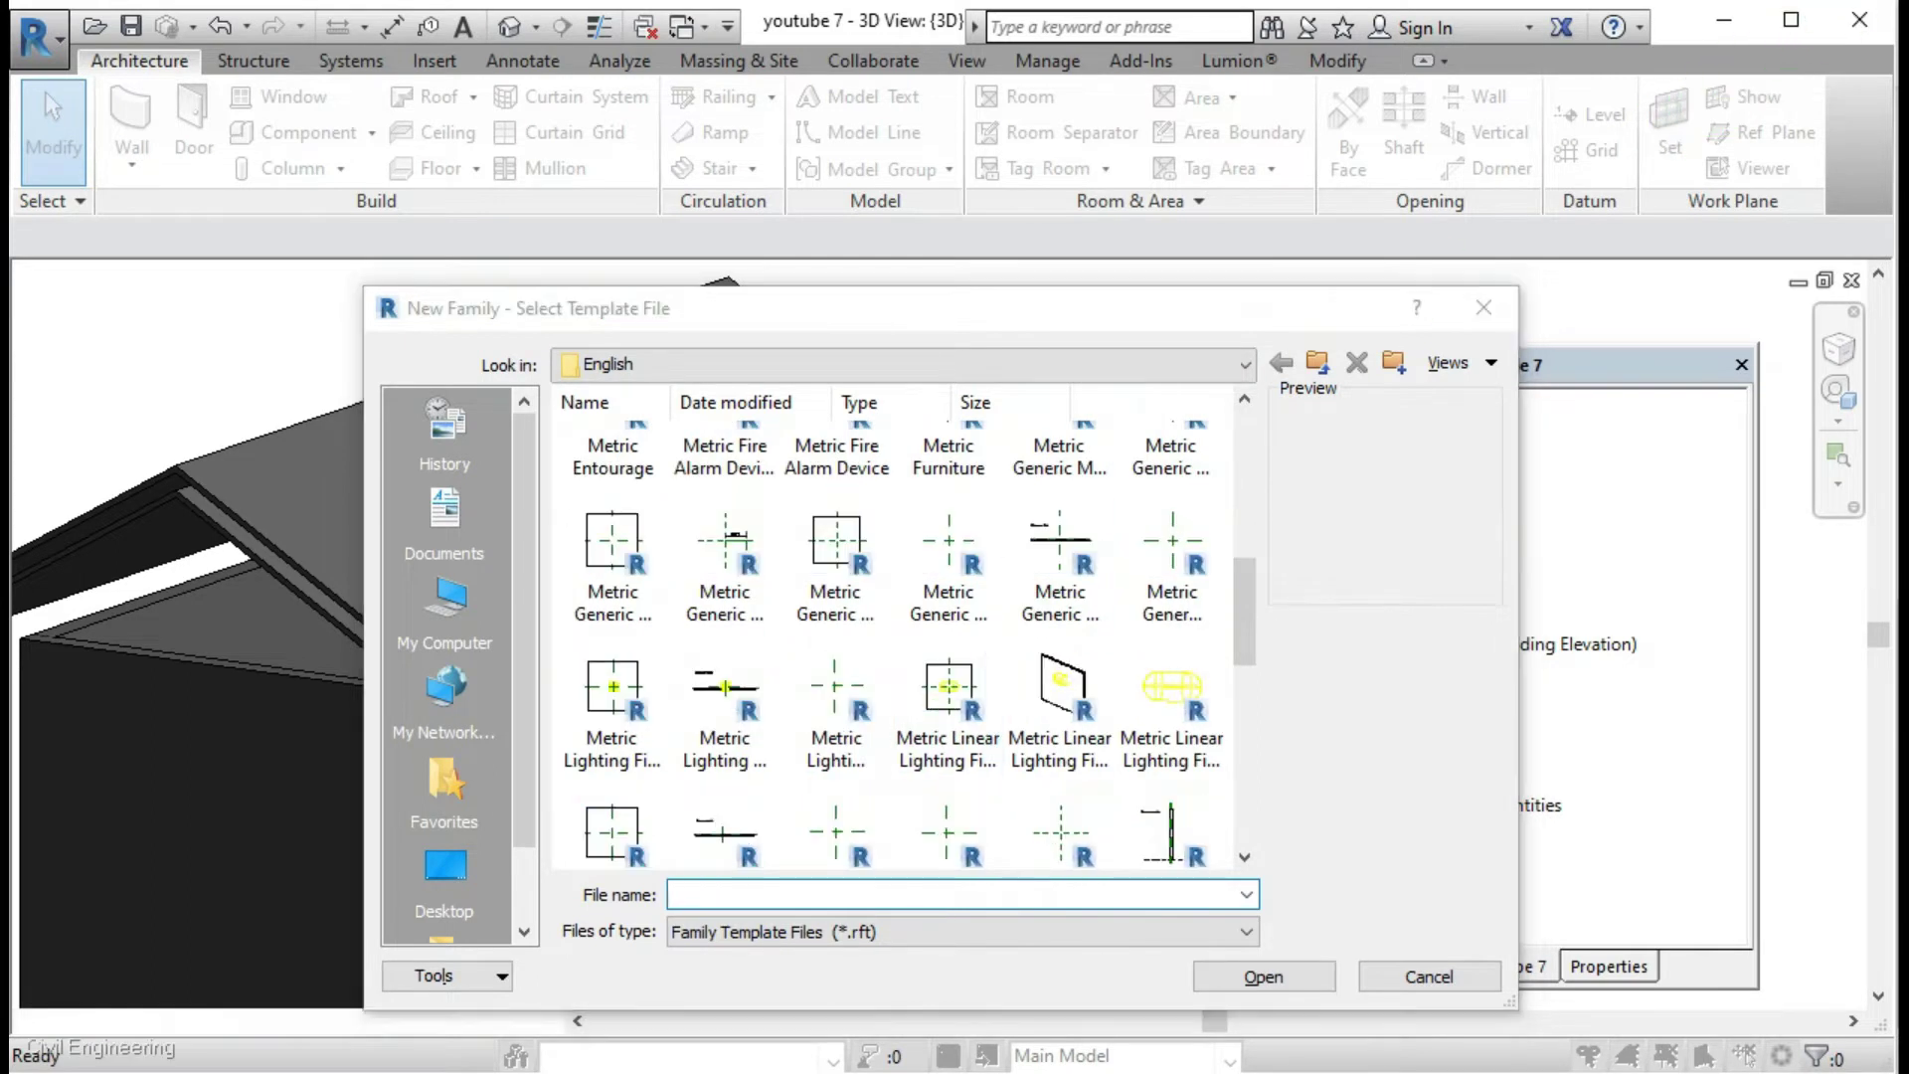
scroll(1035, 541, "down", 4)
scroll(908, 630, "up", 2)
scroll(916, 631, "down", 2)
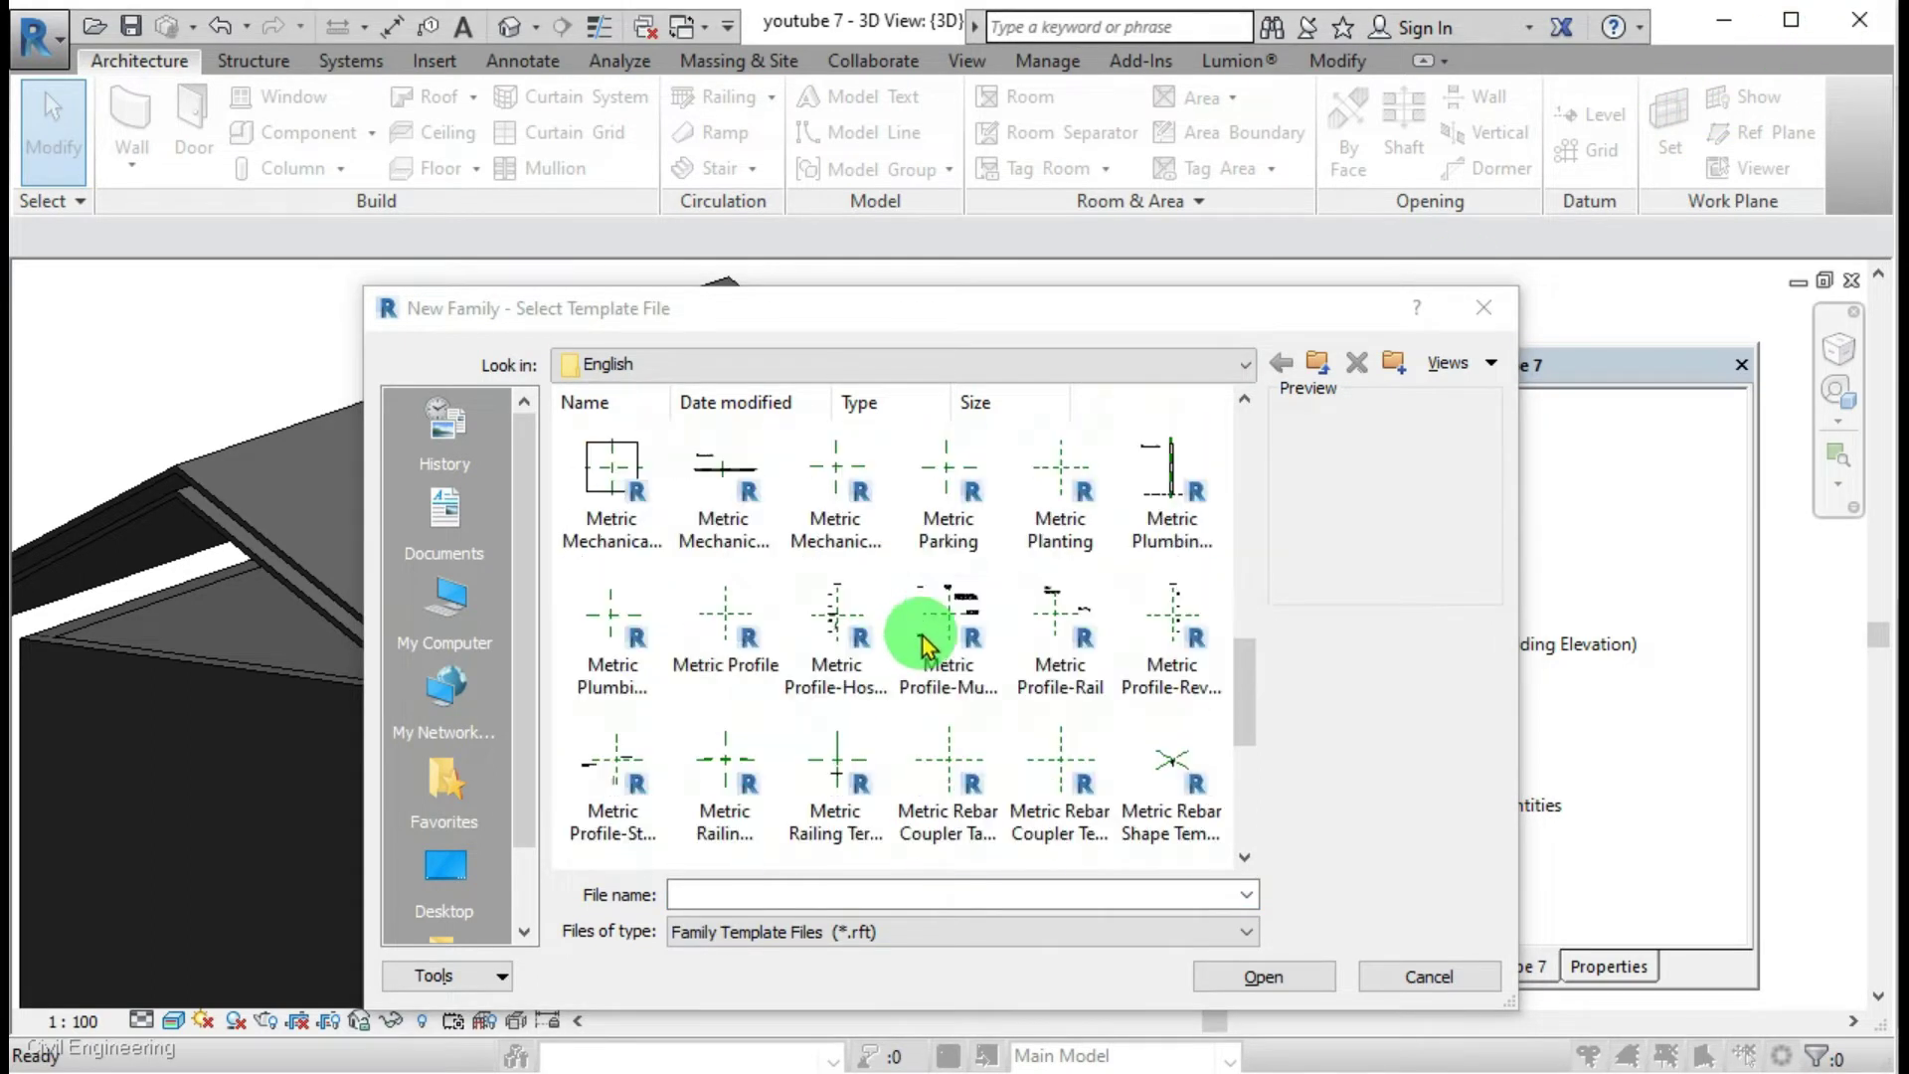
left_click(954, 681)
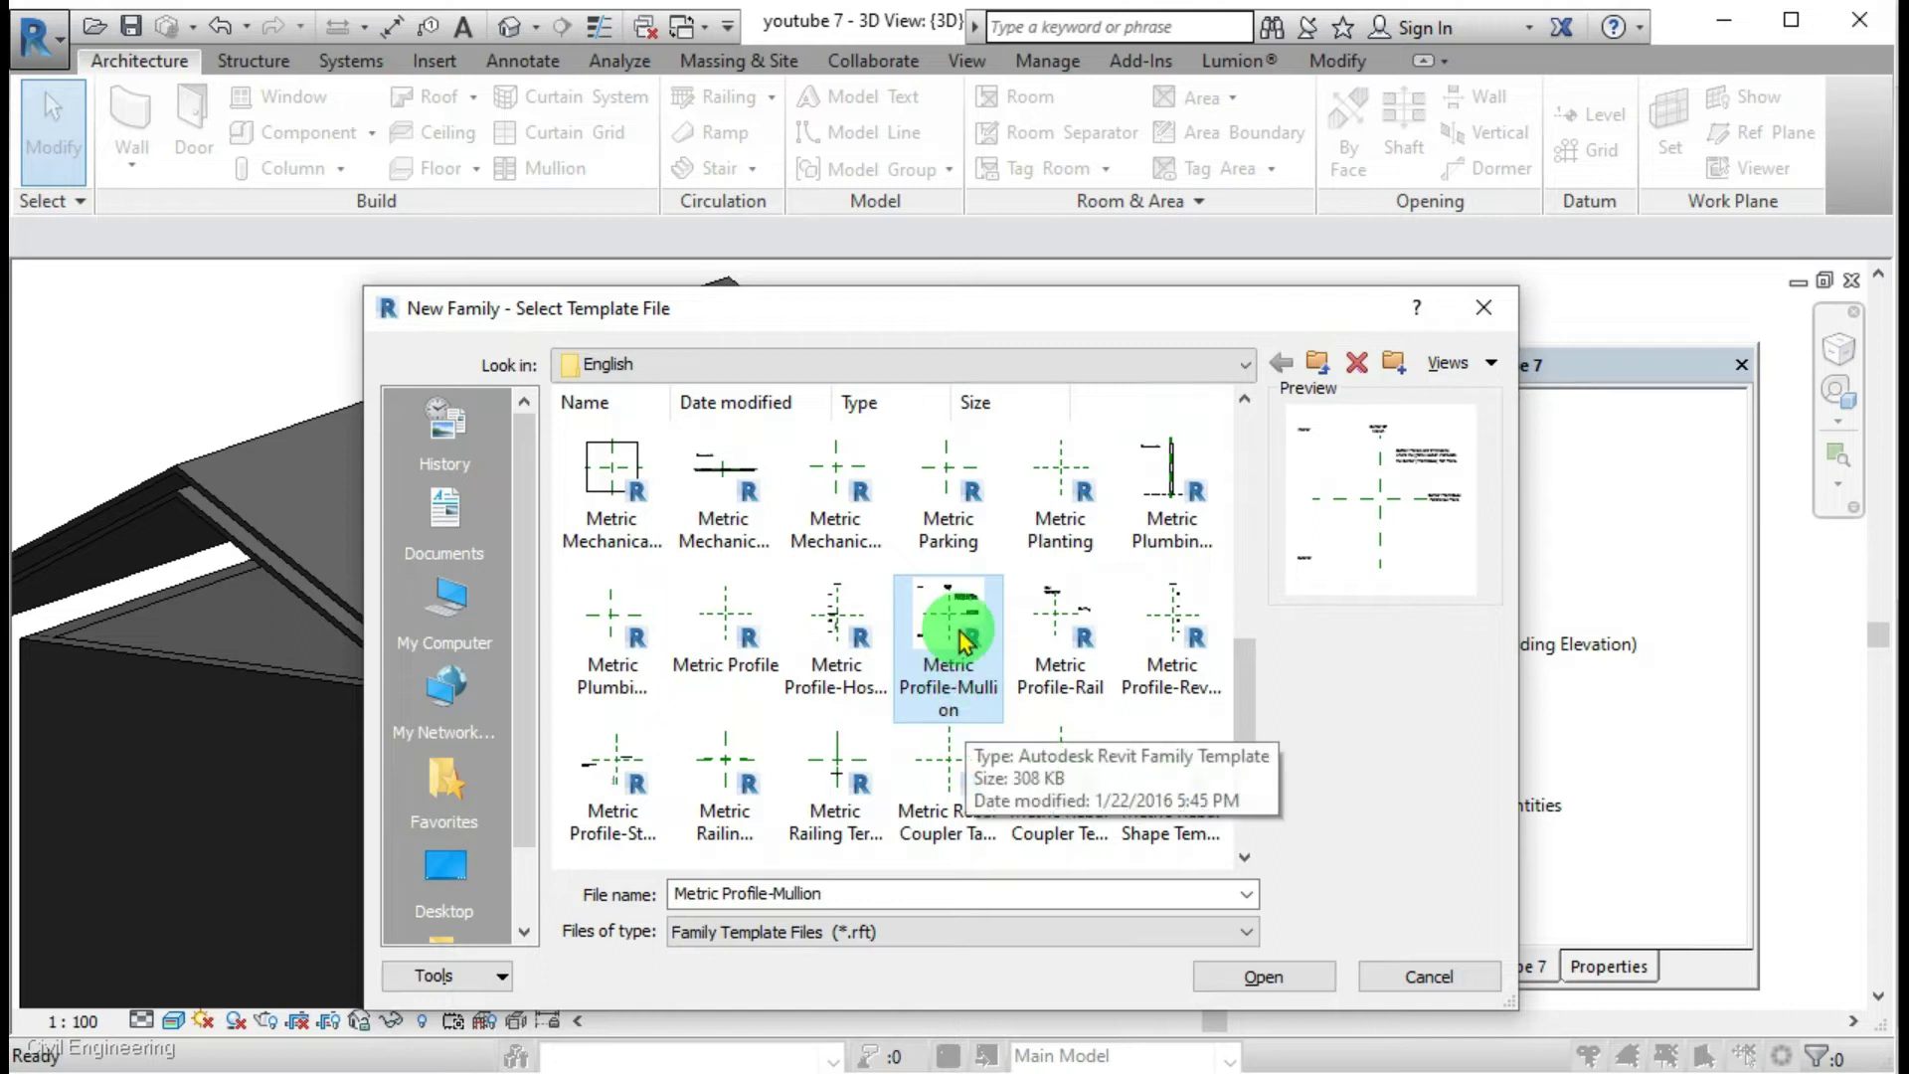
double_click(942, 676)
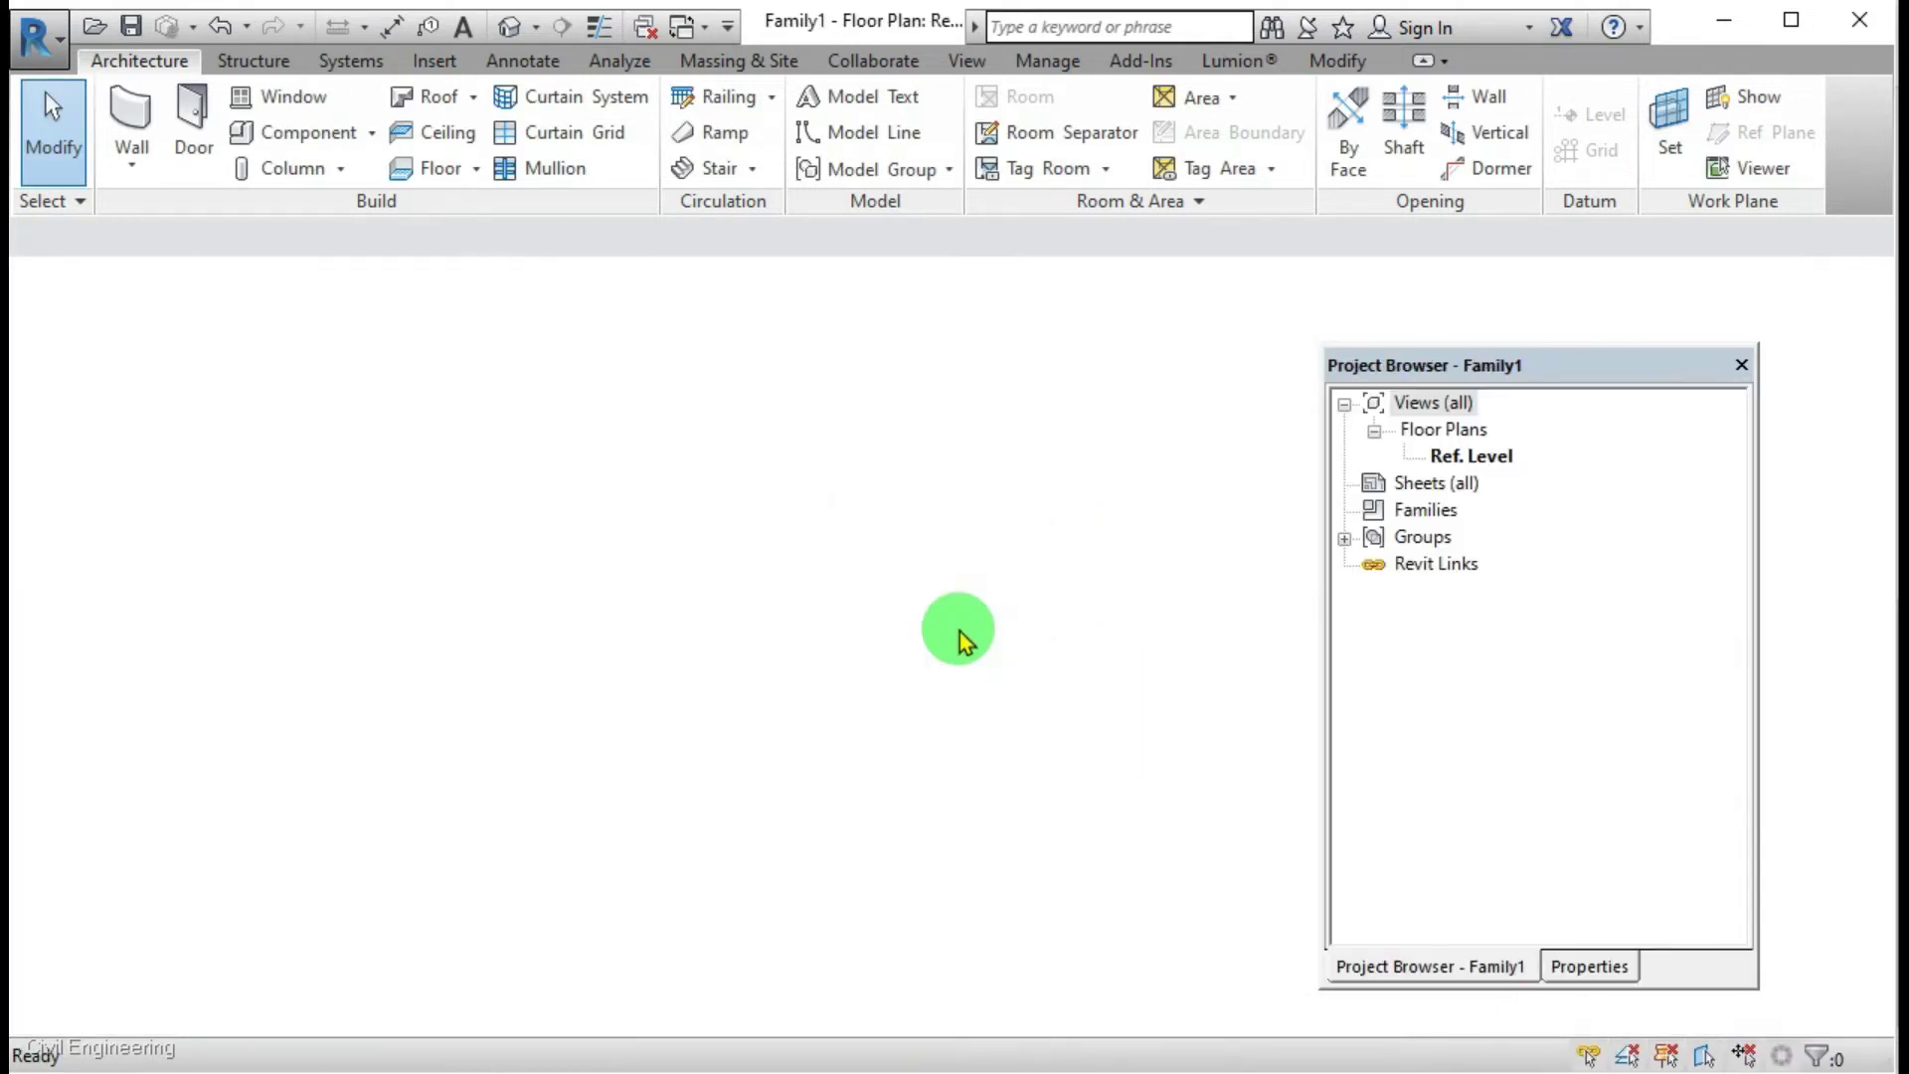
Step: Add reference planes offset 85 from the vertical centre plane using Pick Lines
scroll(858, 662, "up", 5)
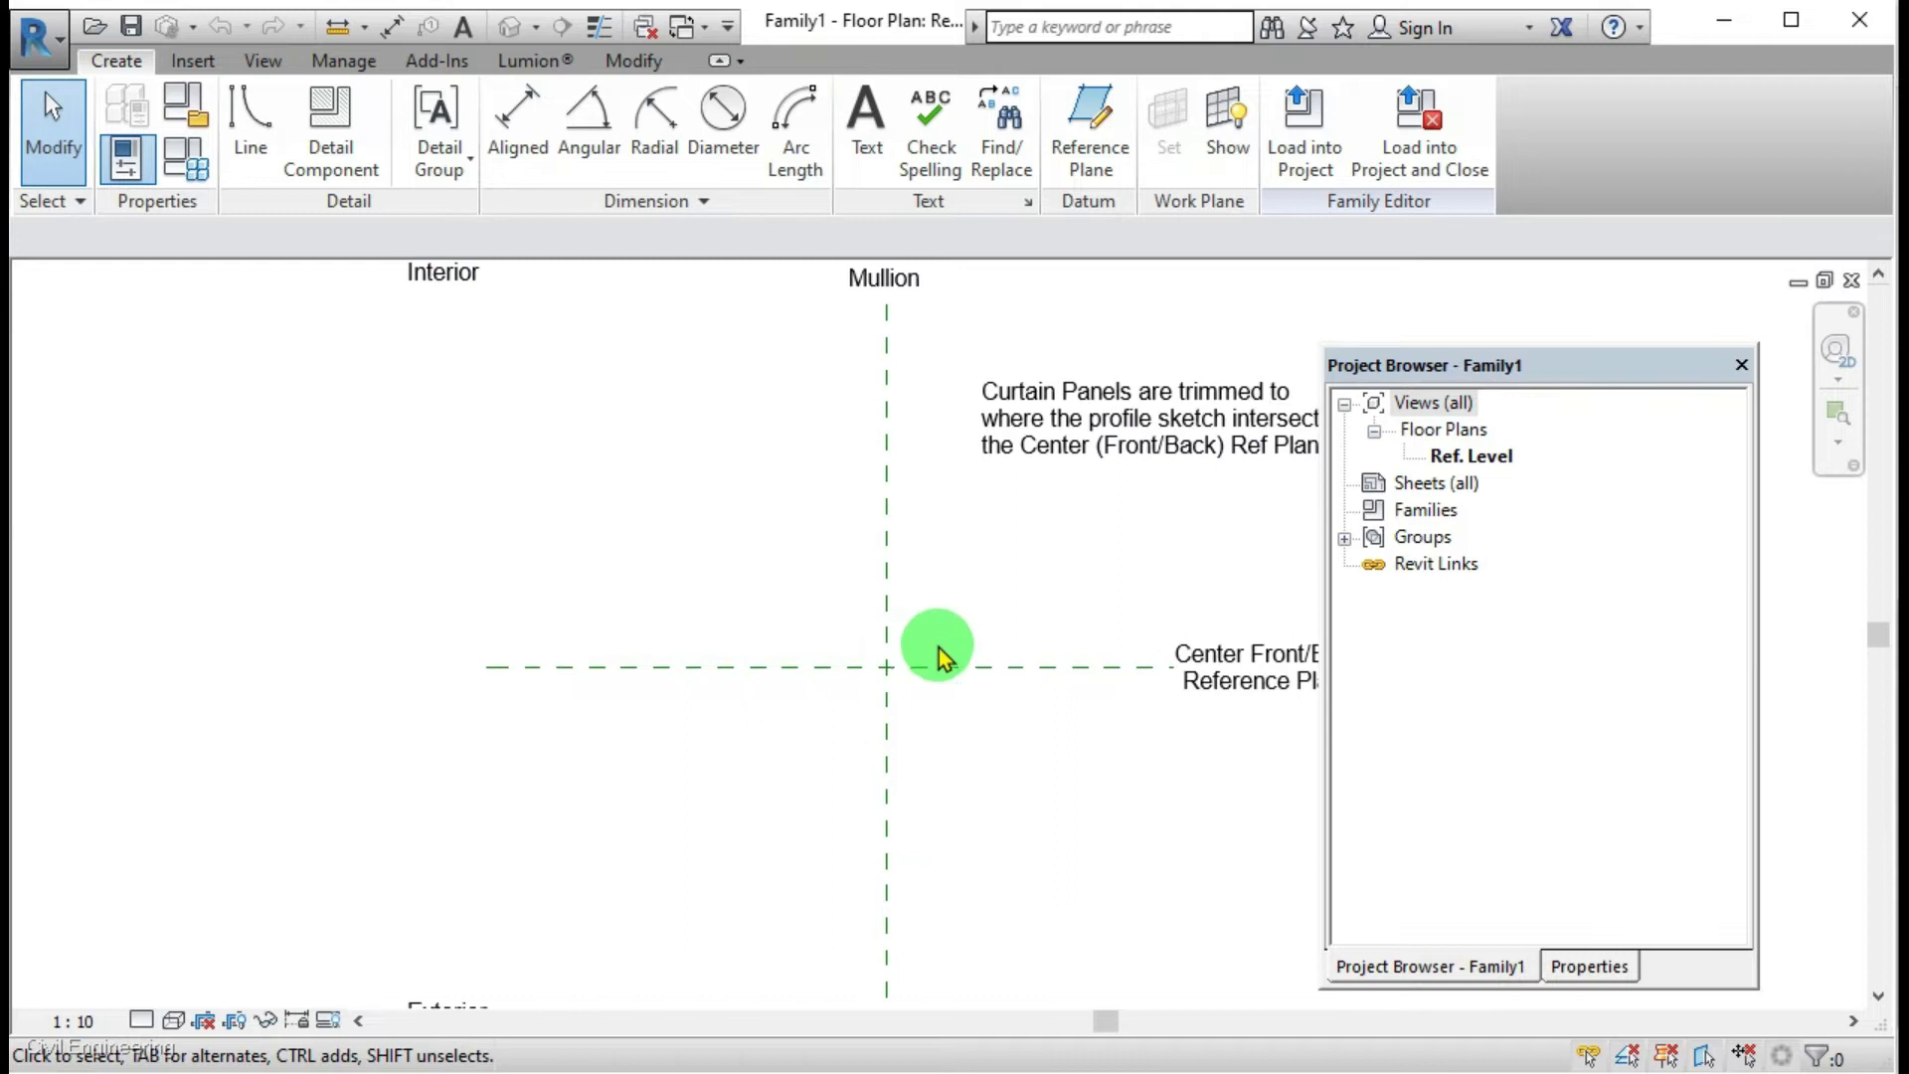
scroll(771, 582, "down", 3)
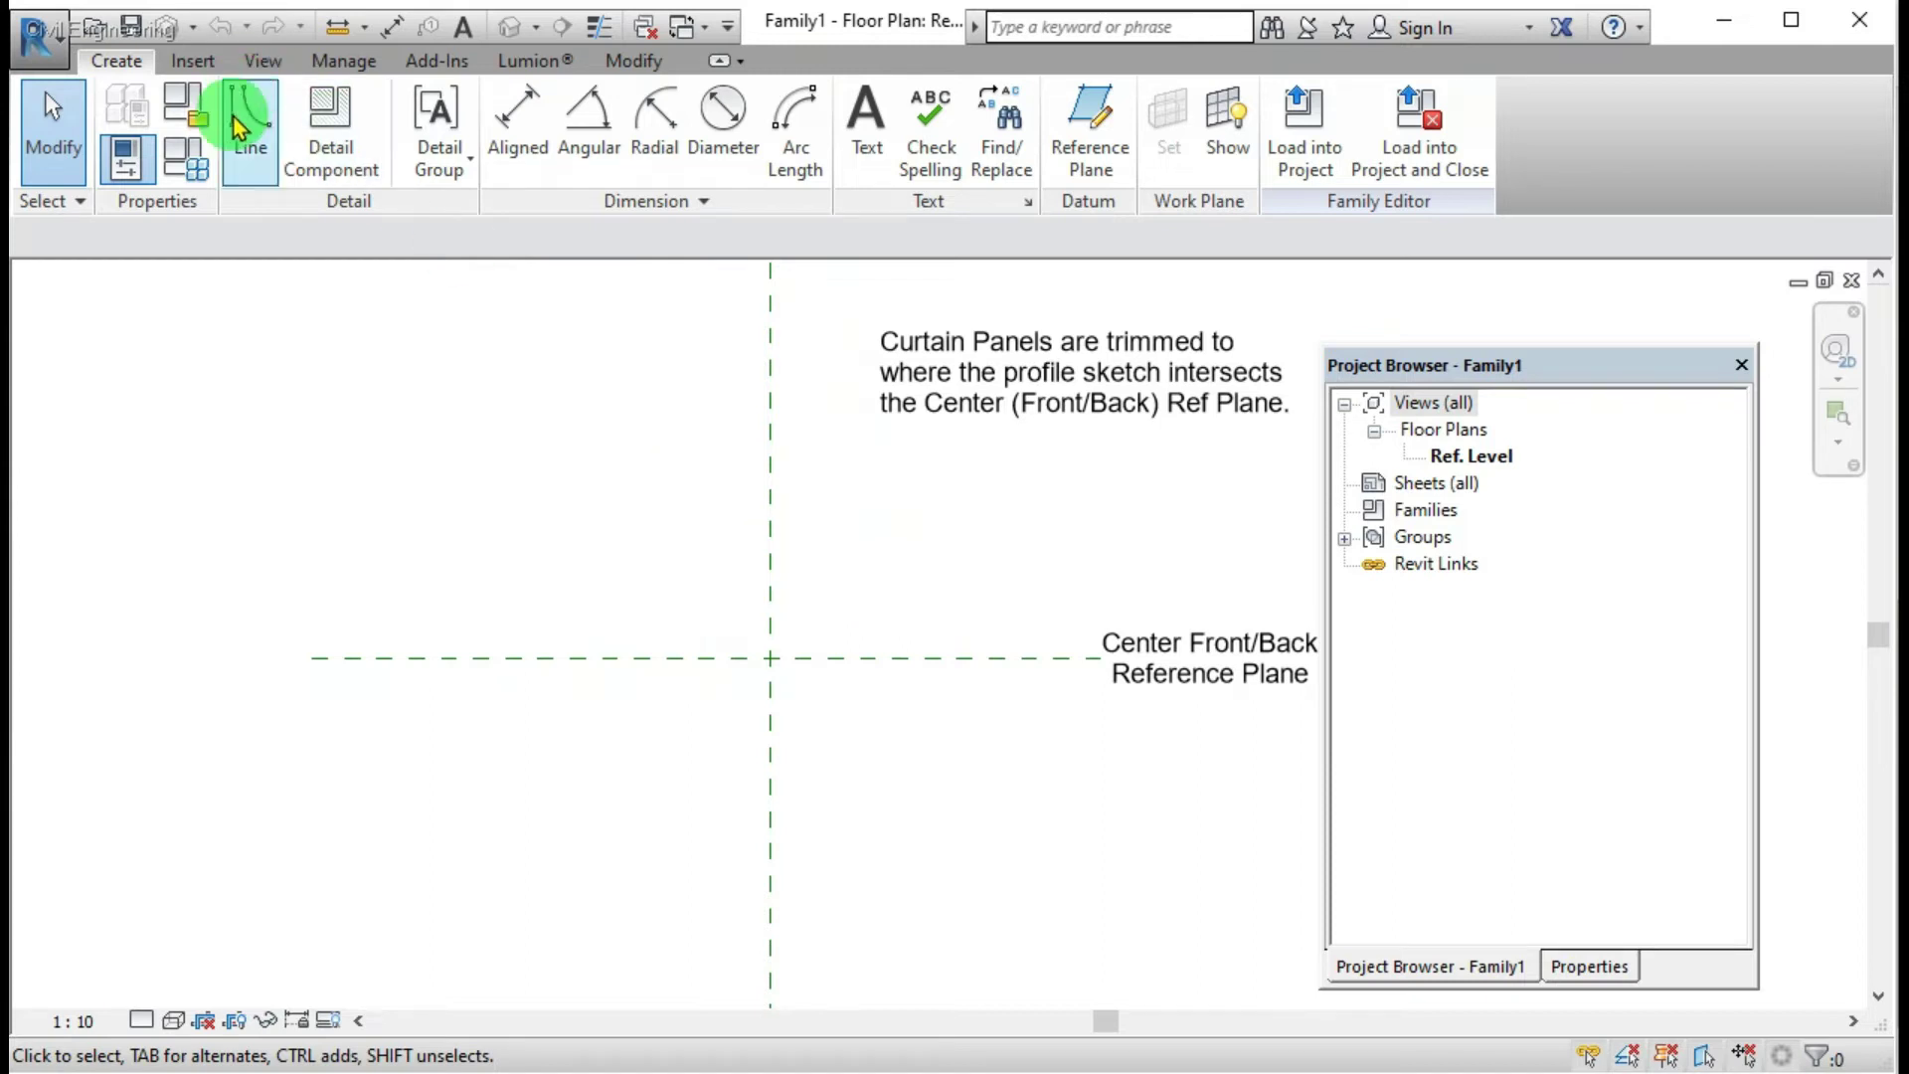
left_click(1084, 121)
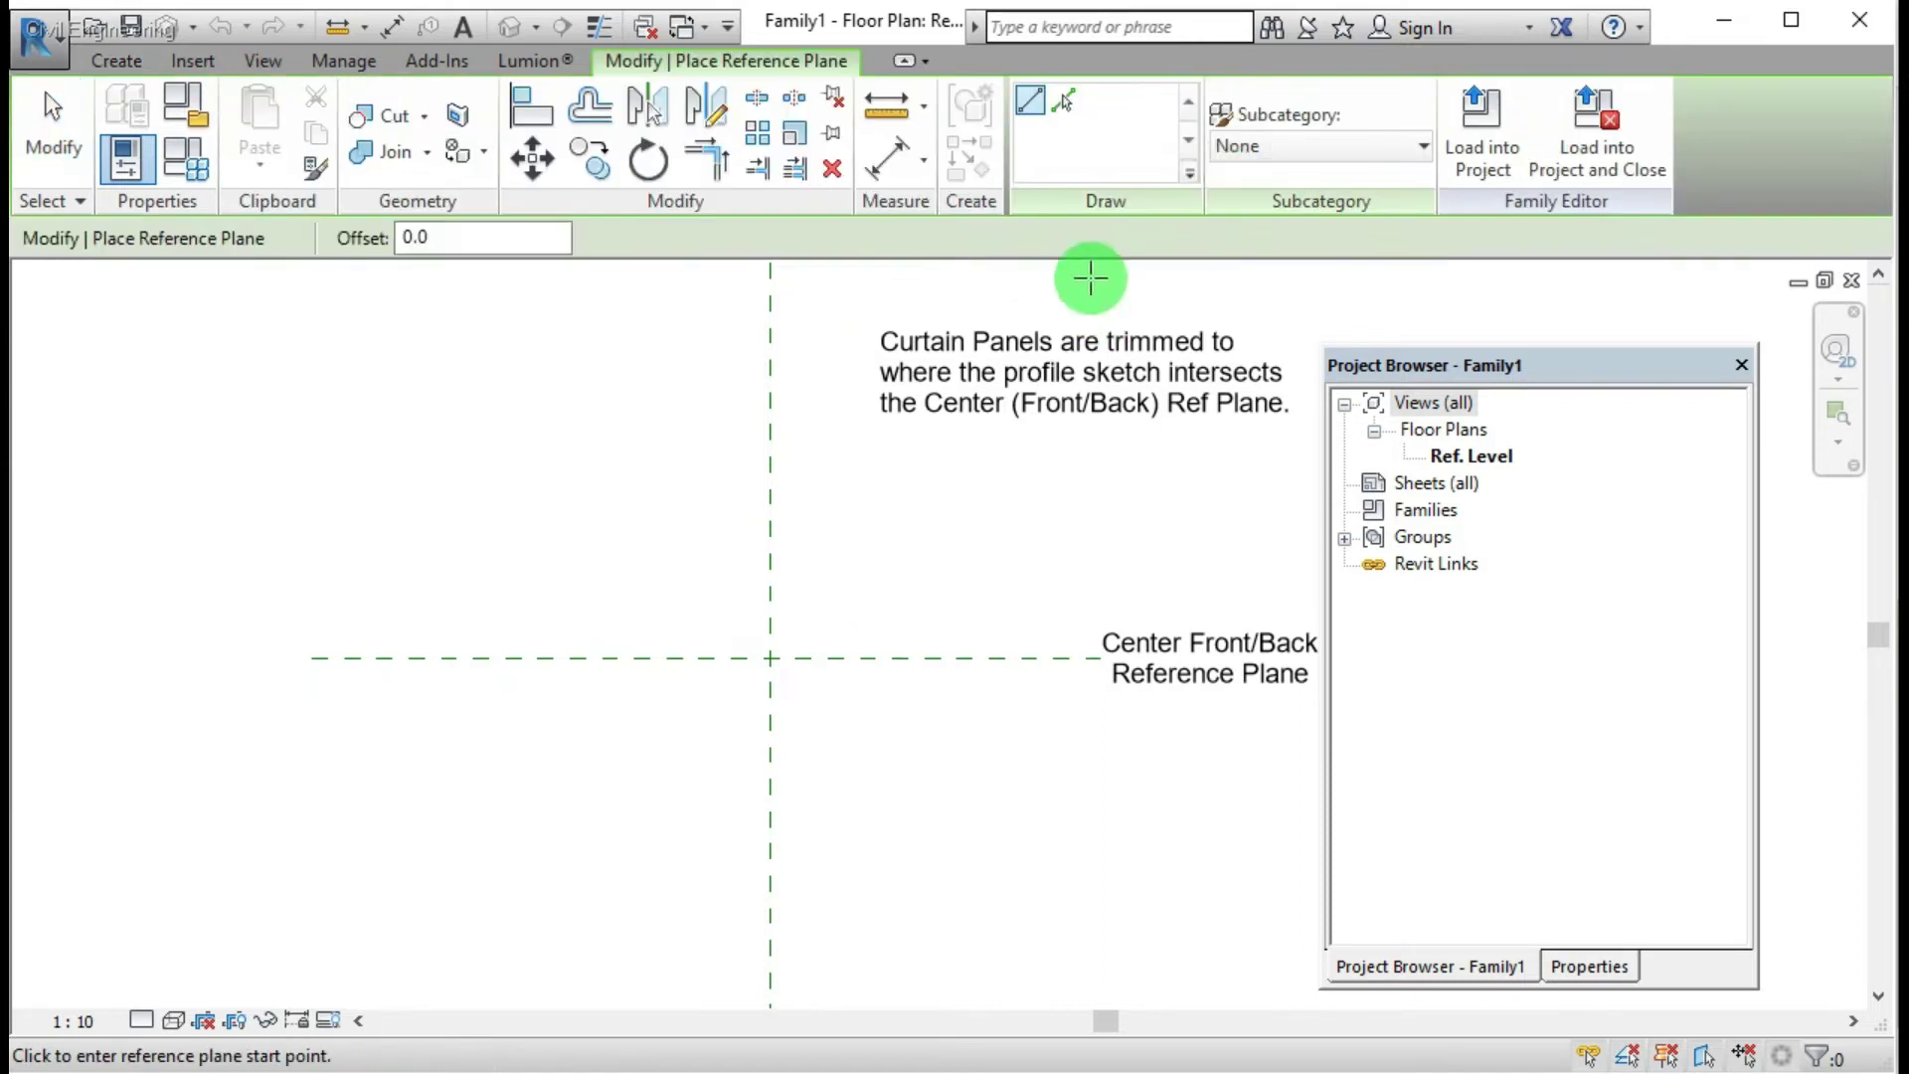
left_click(1064, 102)
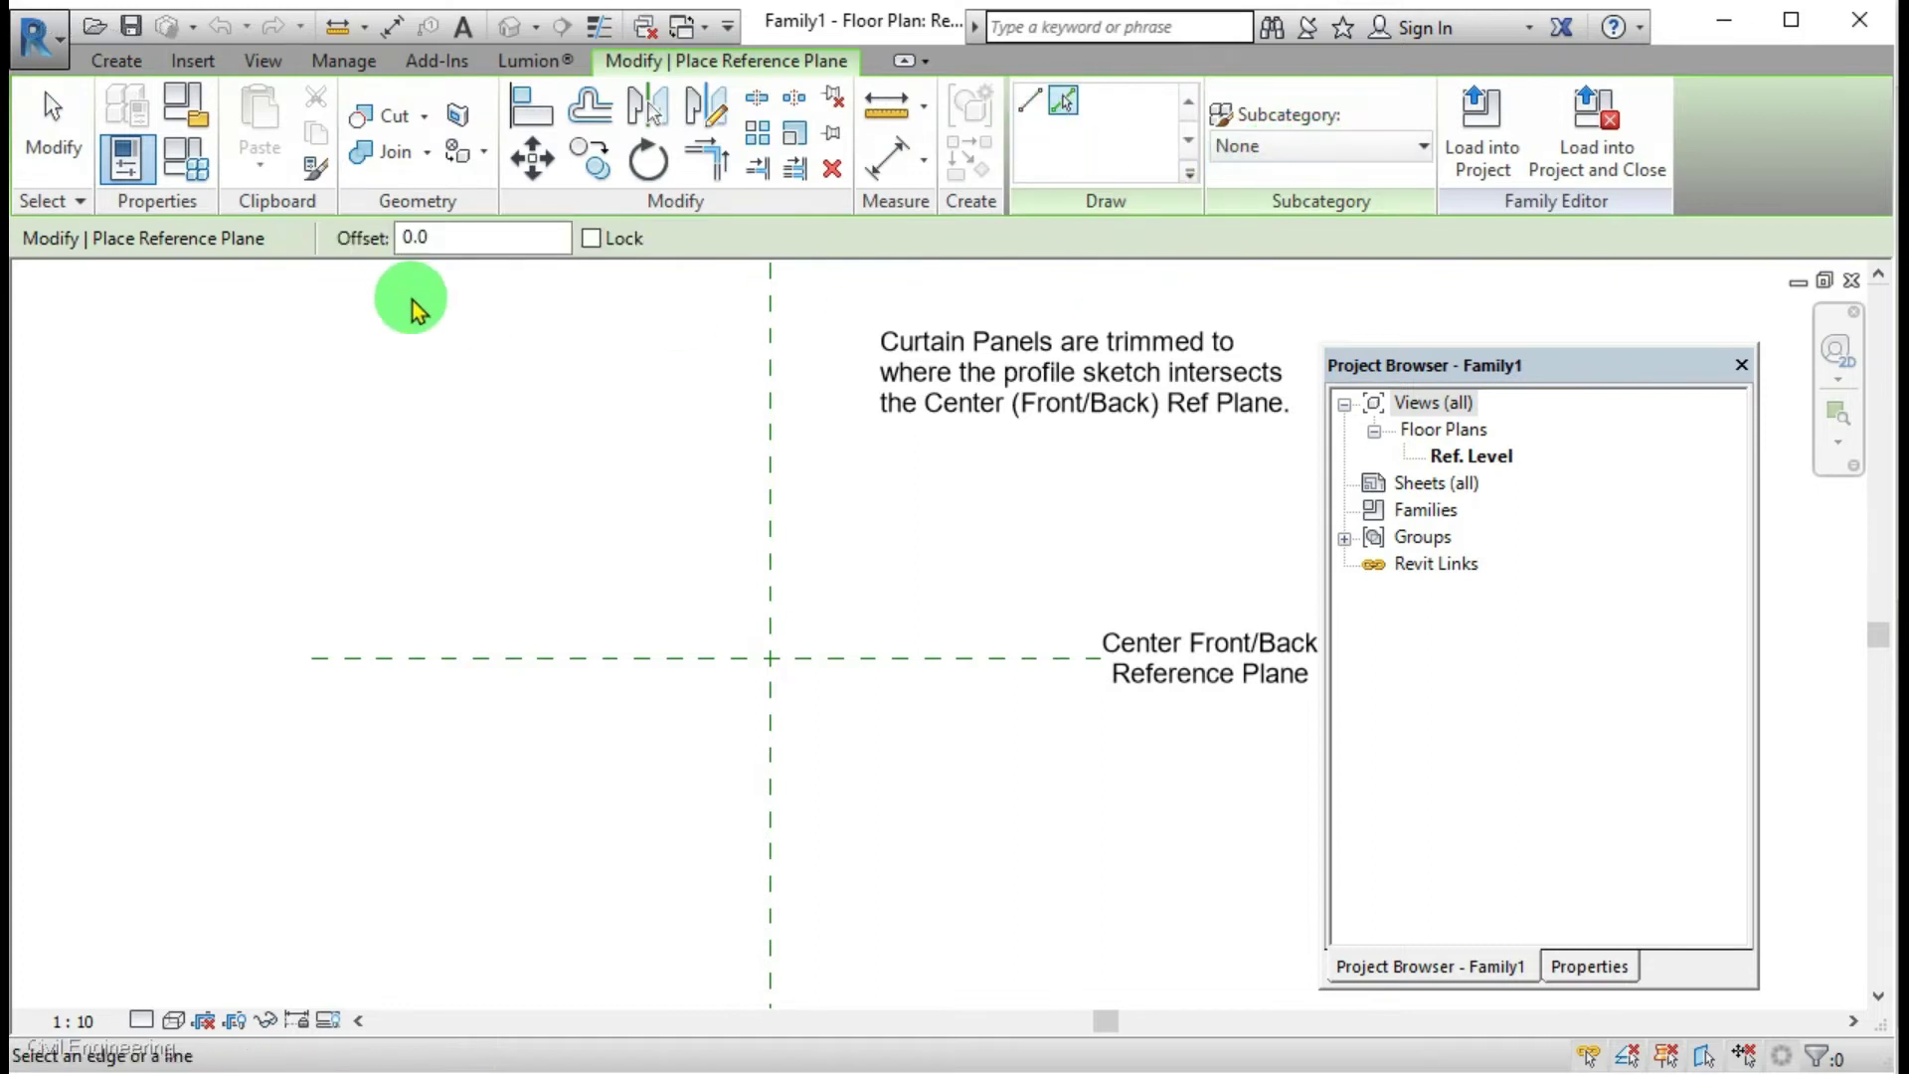
left_click_drag(439, 237, 395, 245)
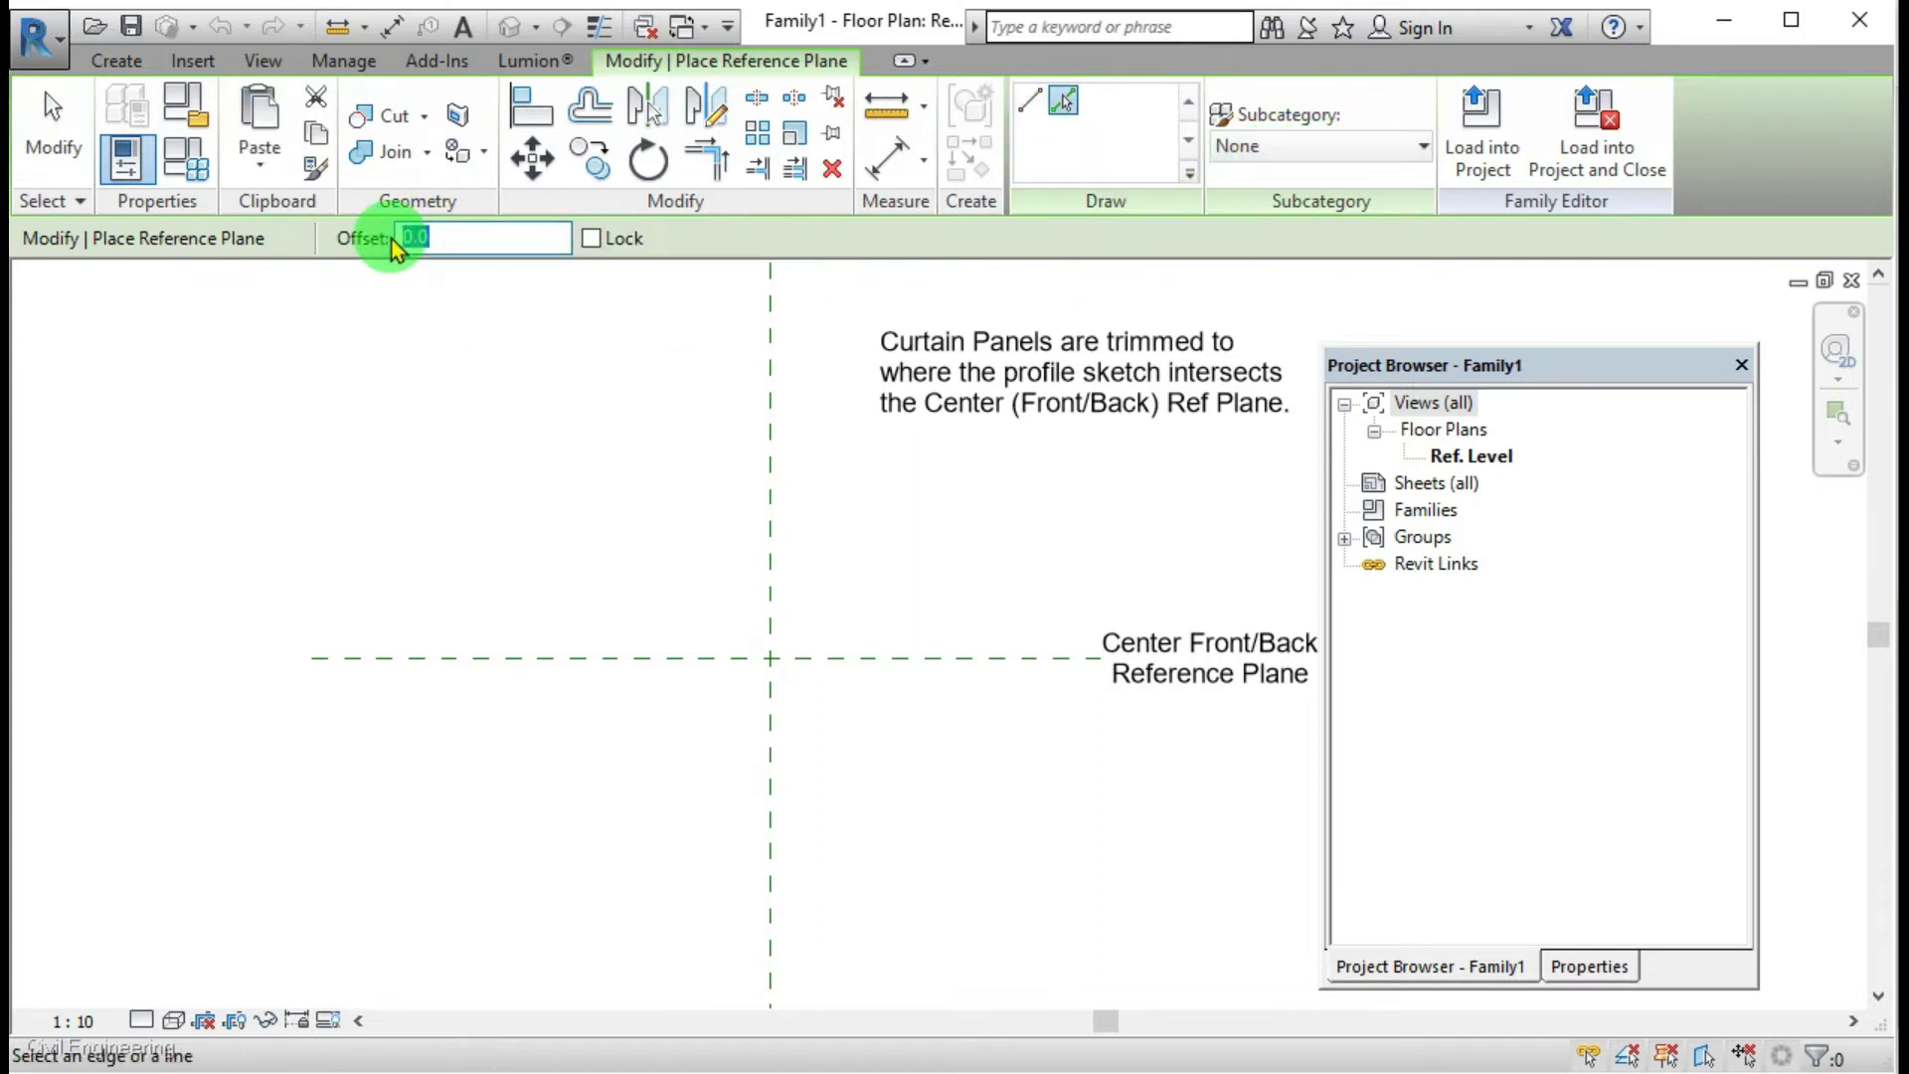
scroll(797, 716, "up", 3)
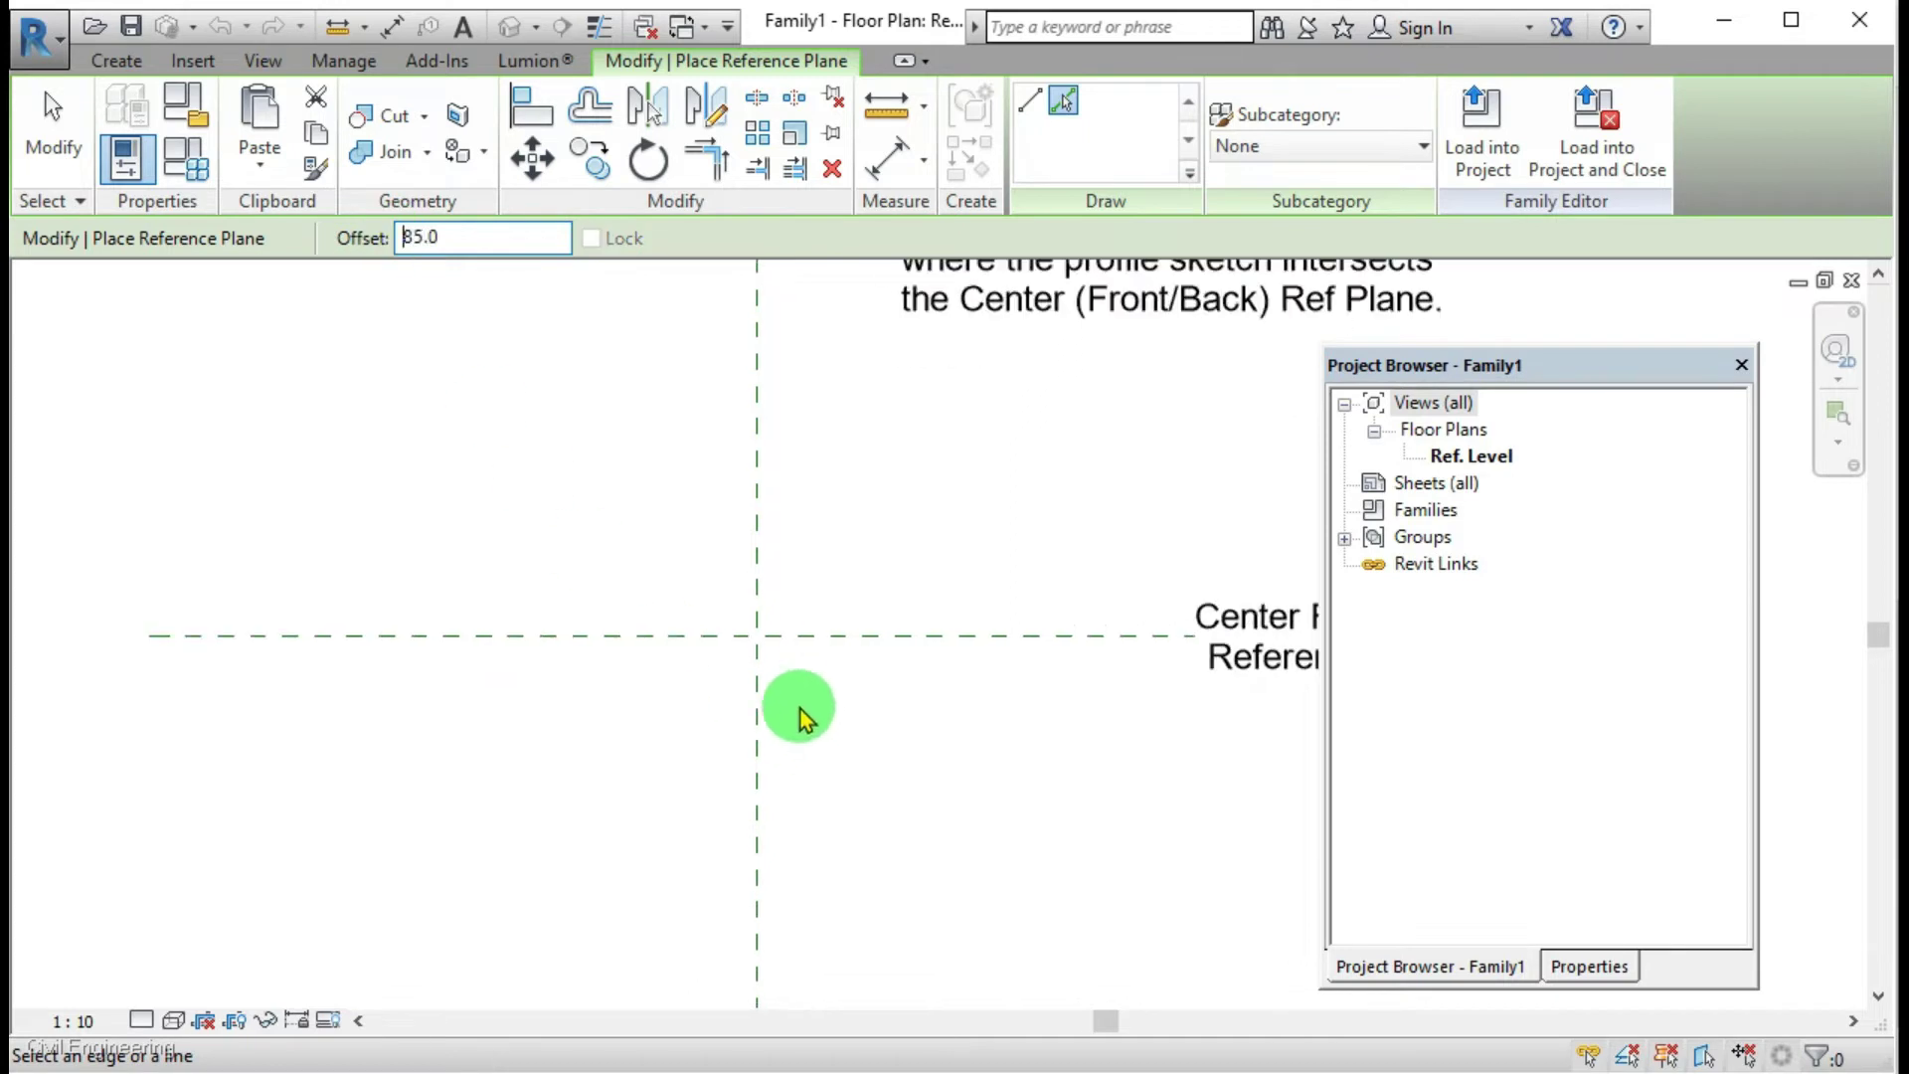
left_click(747, 560)
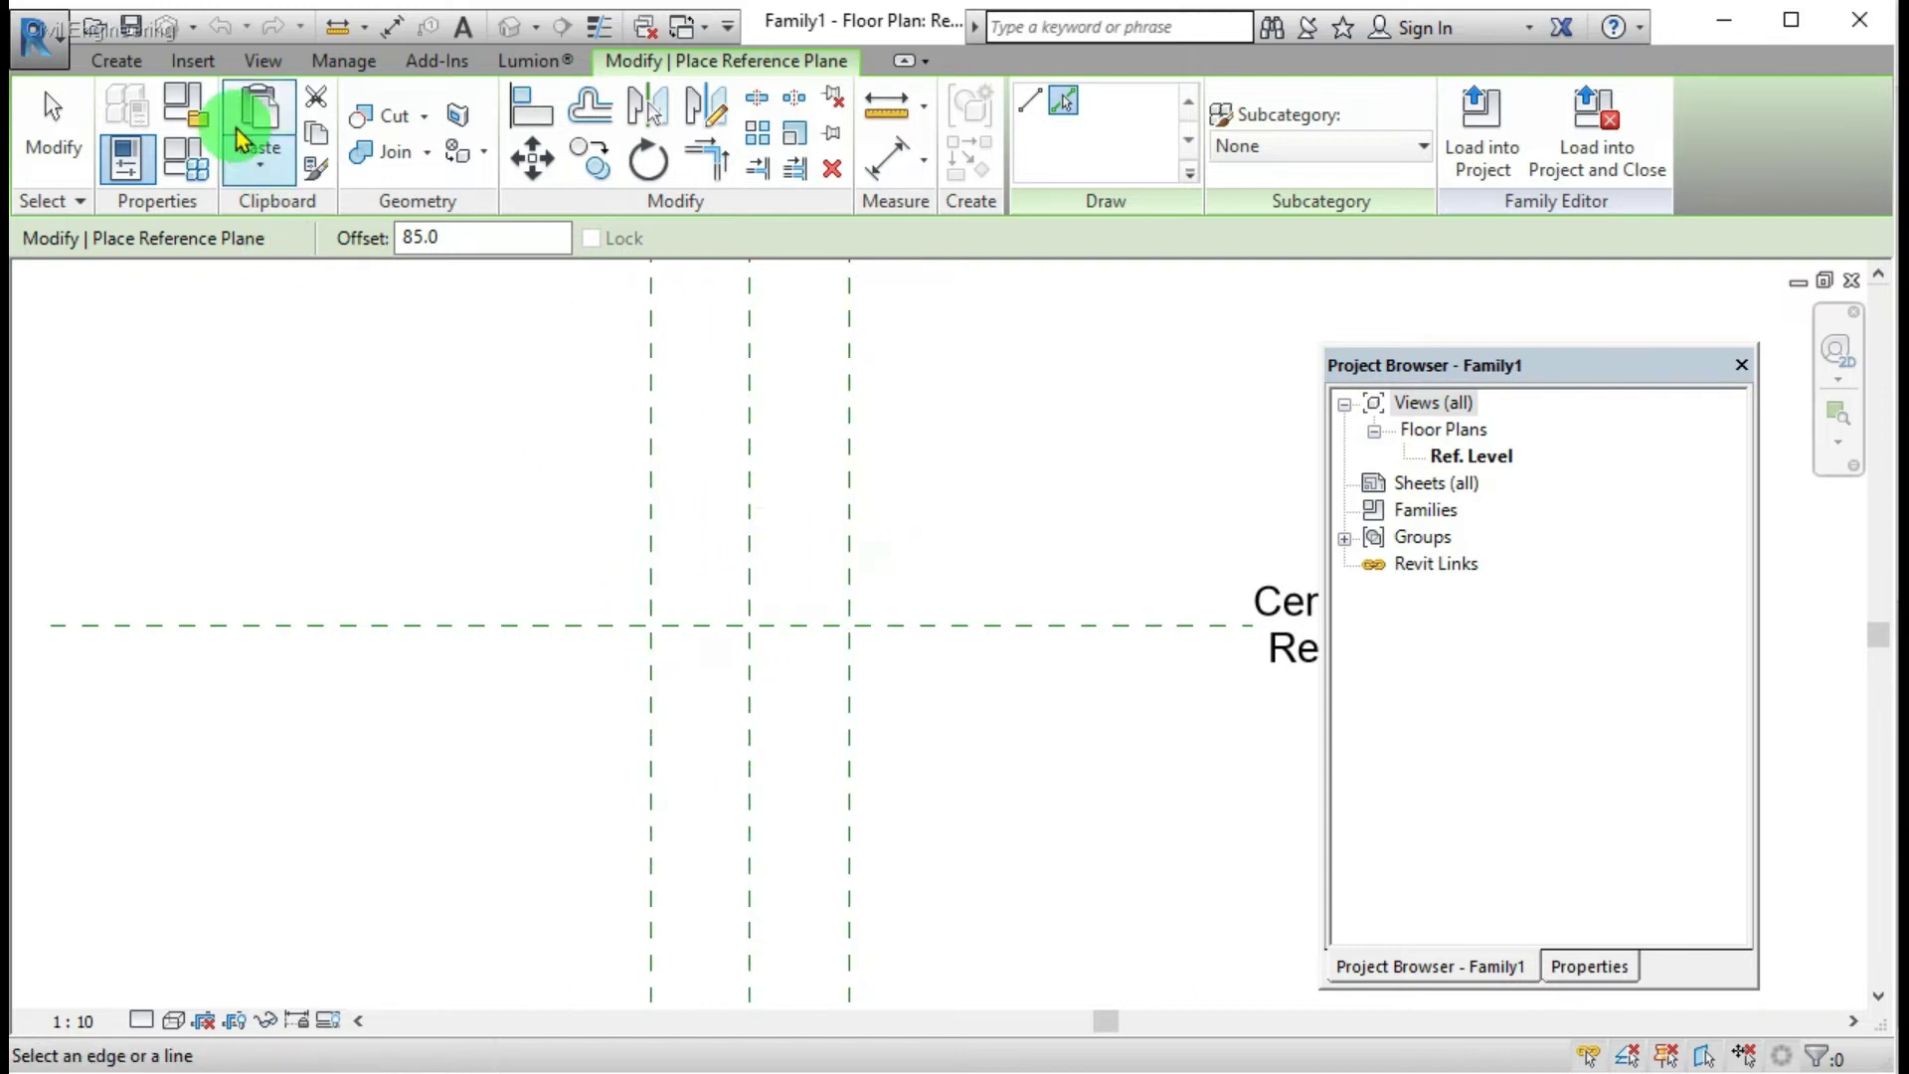
Step: Draw an upward Start-End-Radius arc from the left to the middle plane intersection
left_click(116, 62)
left_click(245, 124)
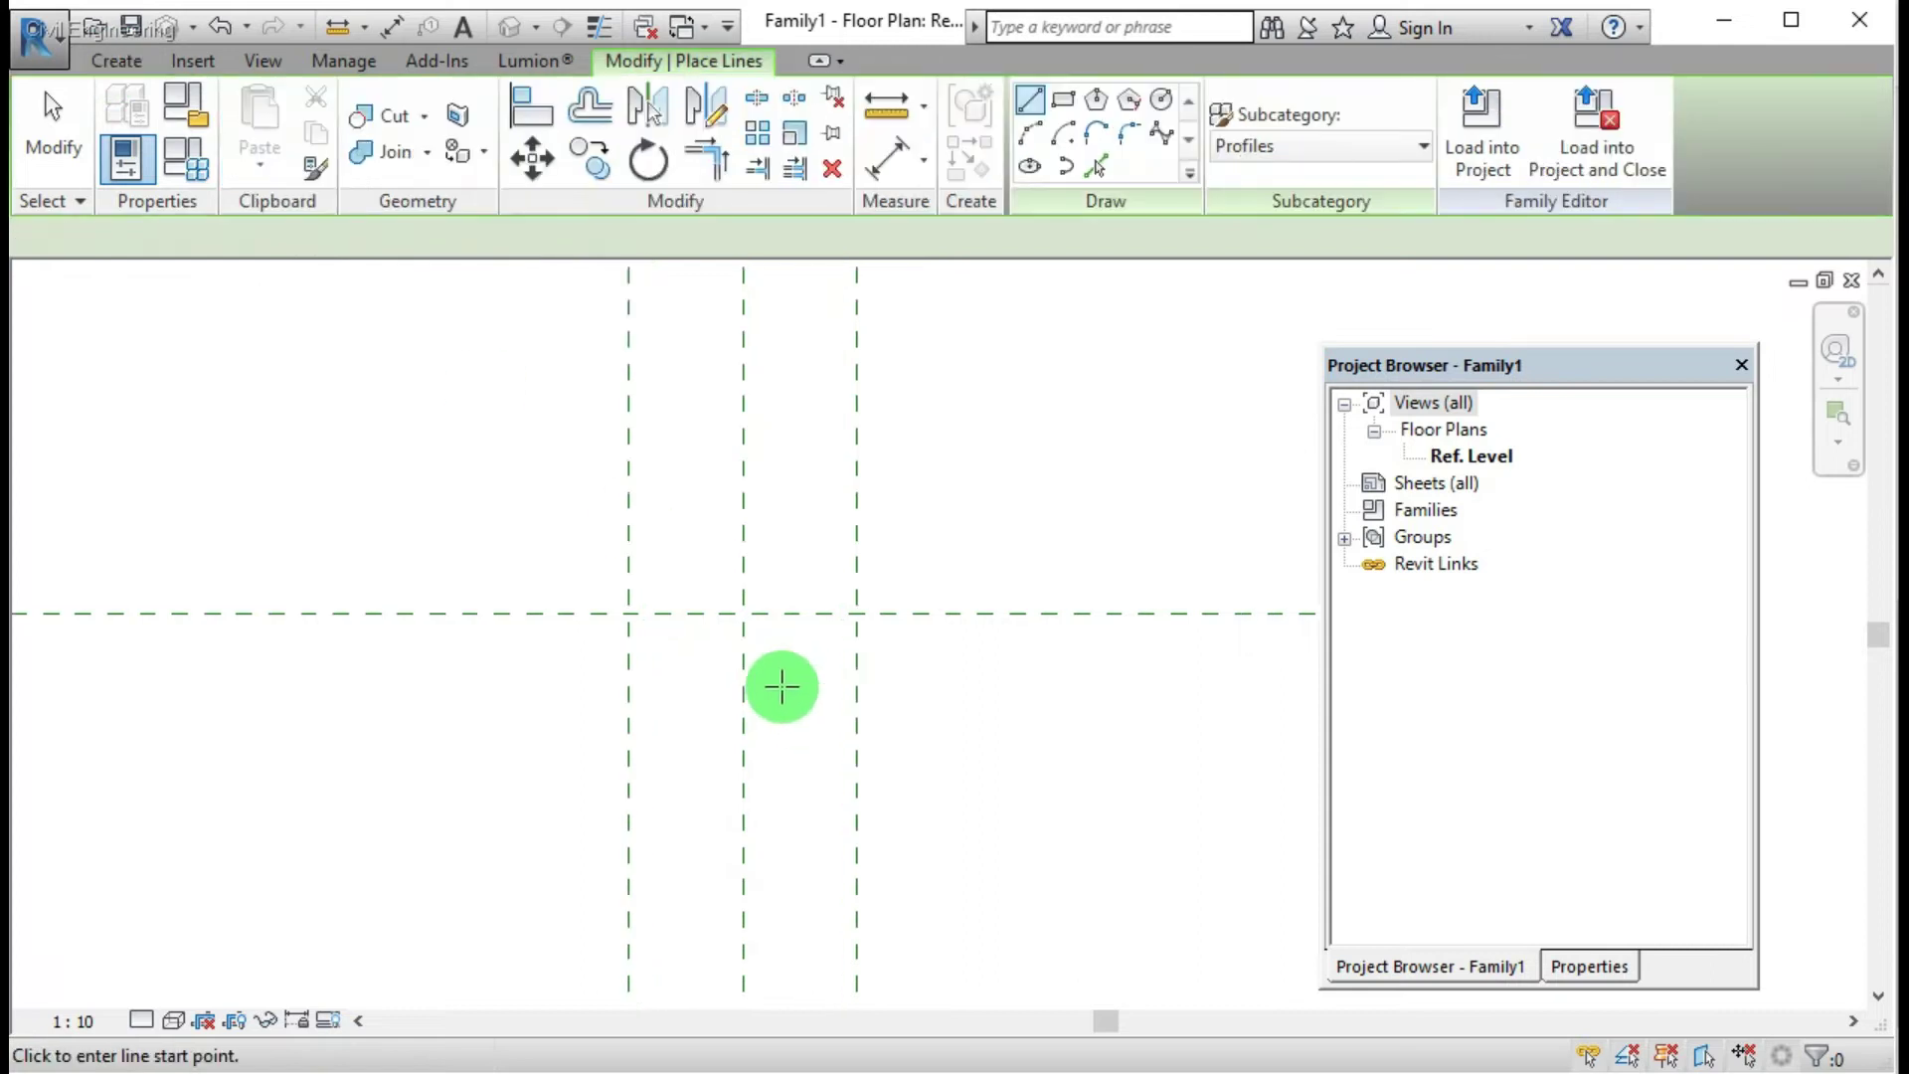
scroll(780, 682, "up", 2)
left_click(1031, 139)
scroll(675, 551, "up", 1)
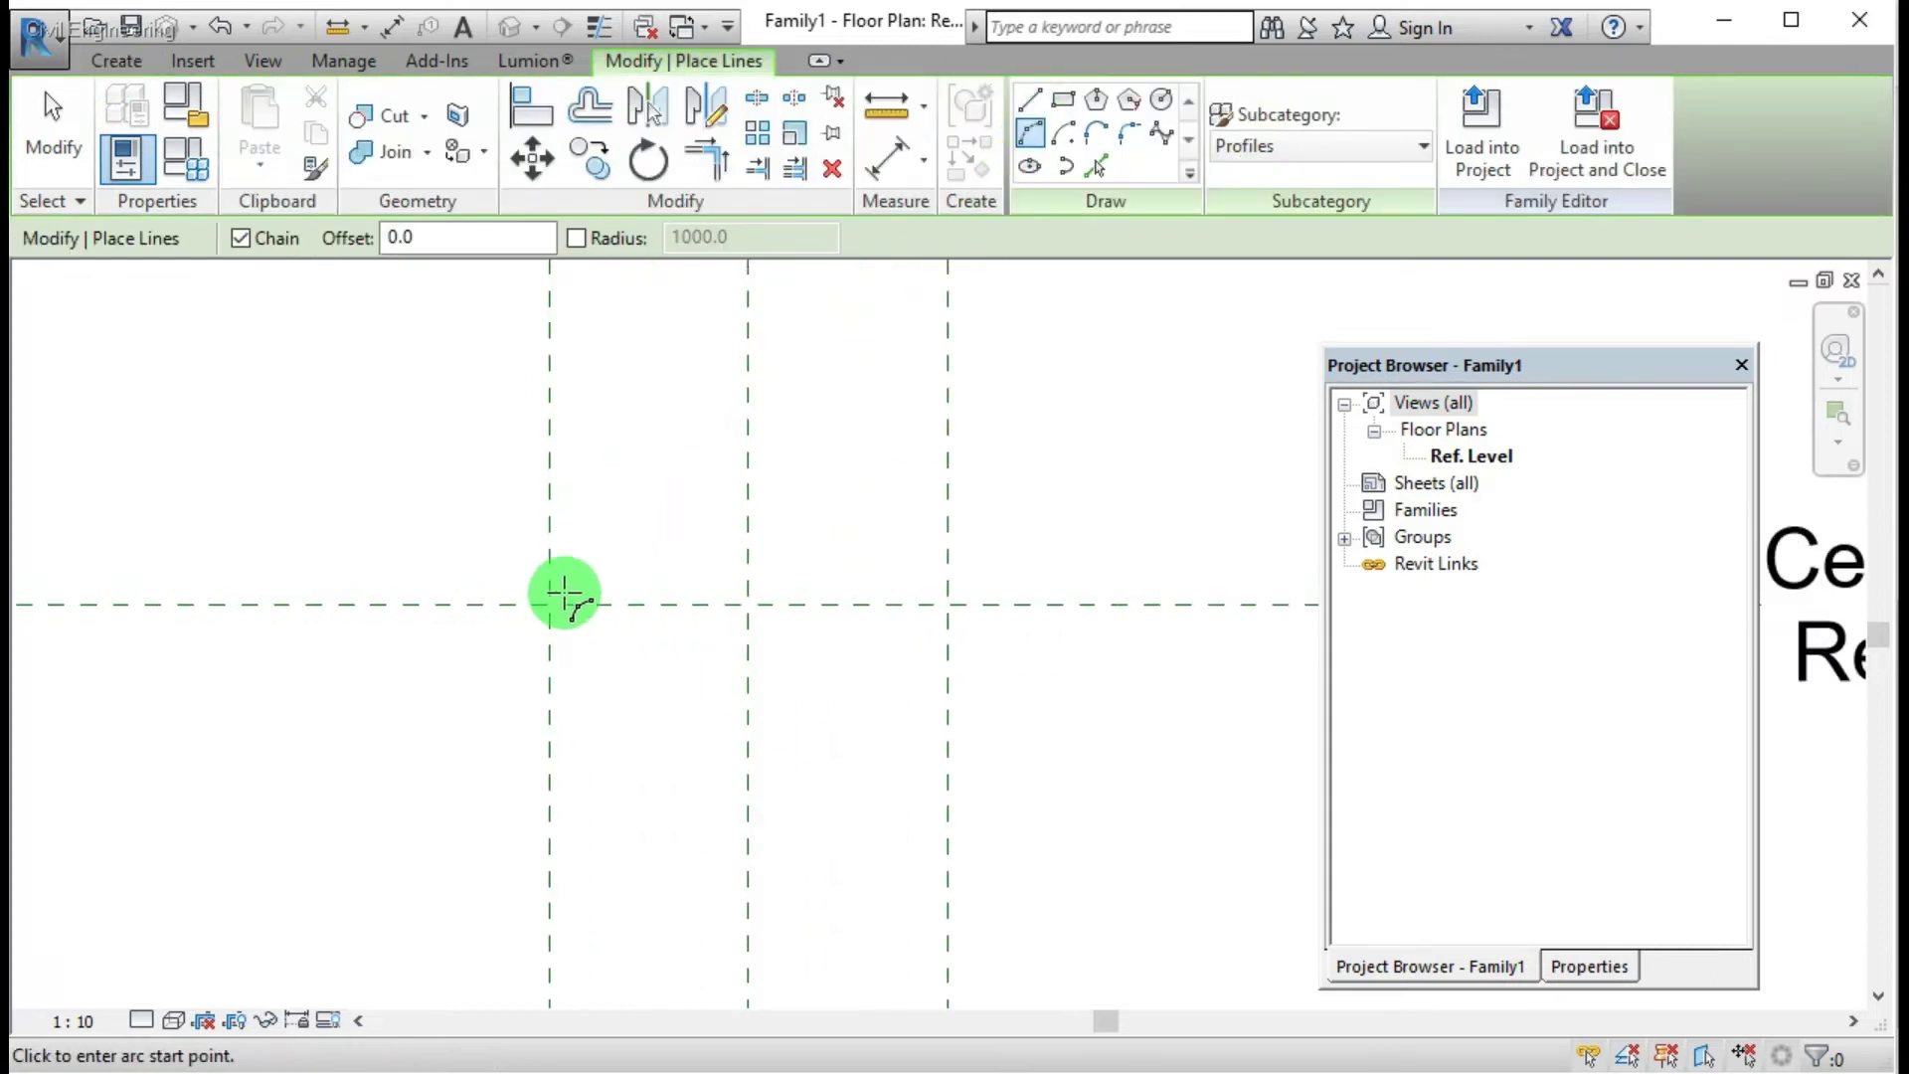
left_click(550, 604)
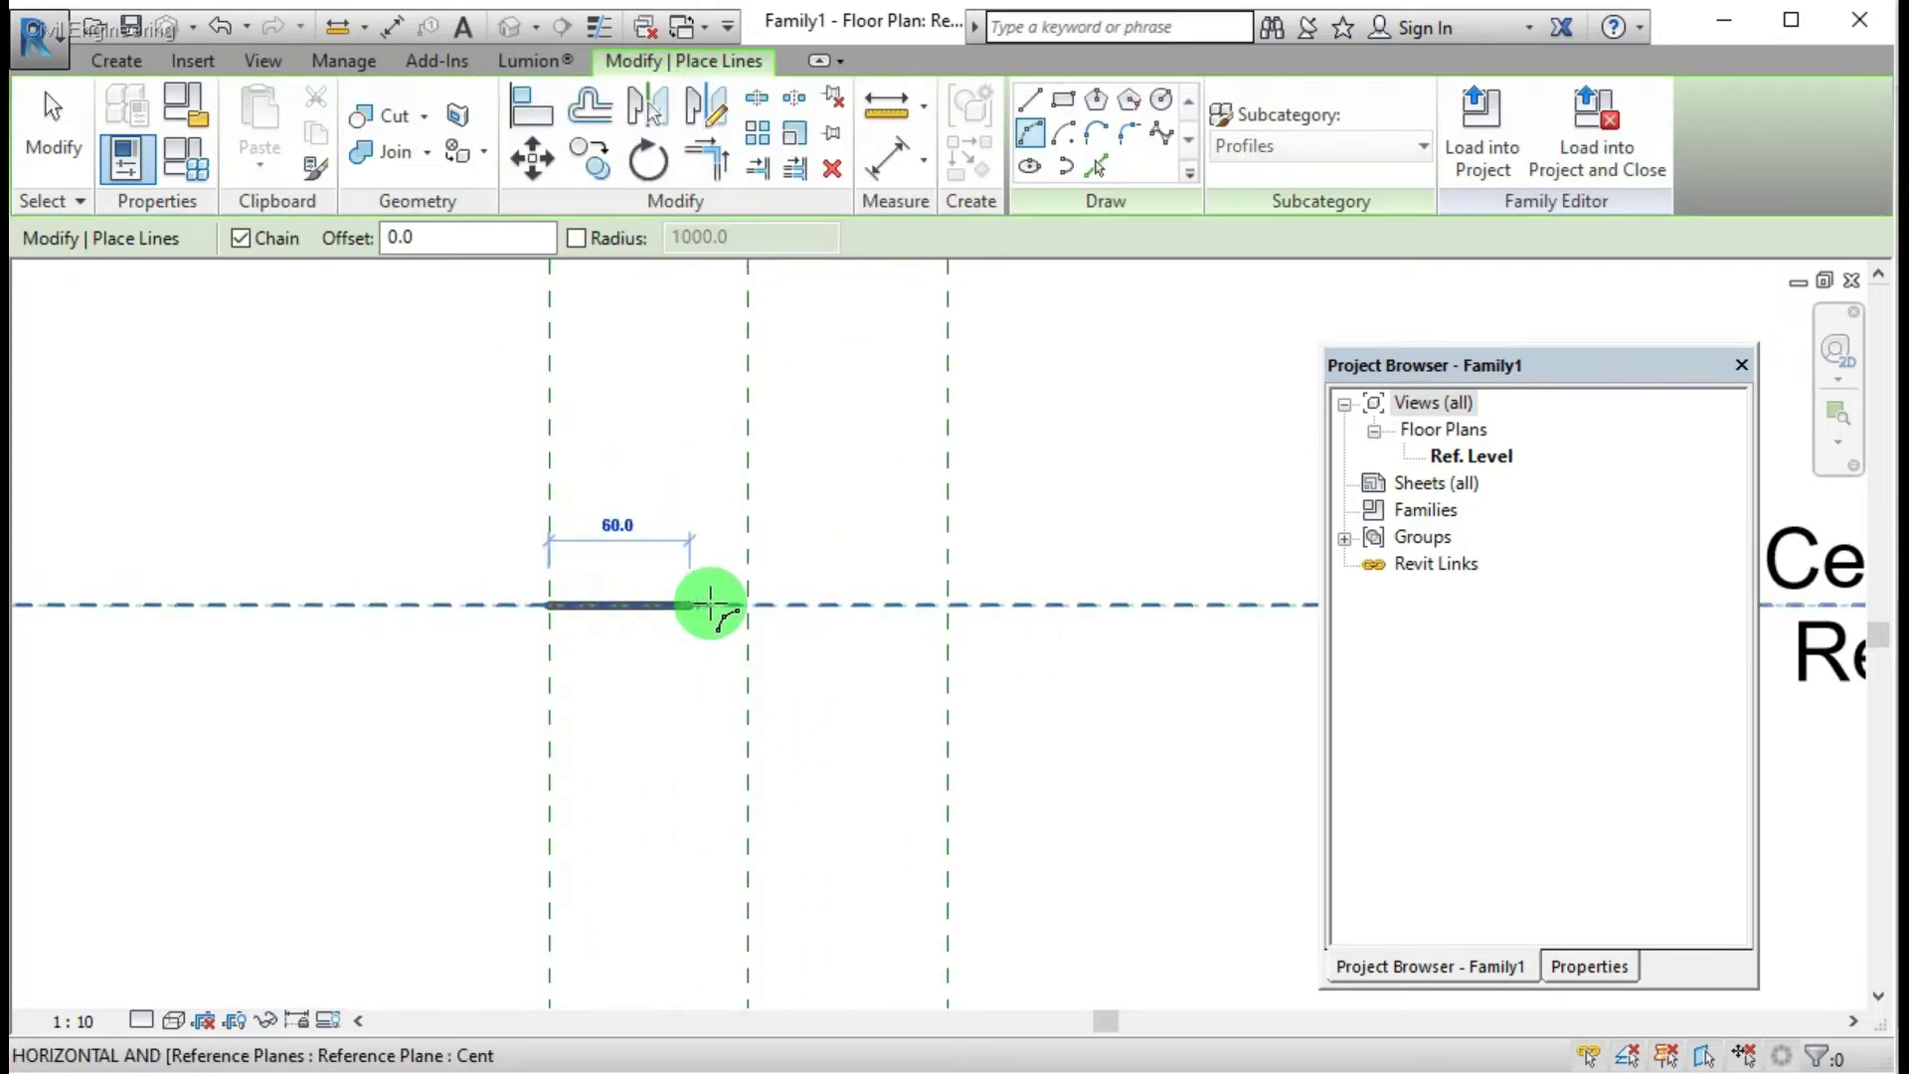
left_click(748, 604)
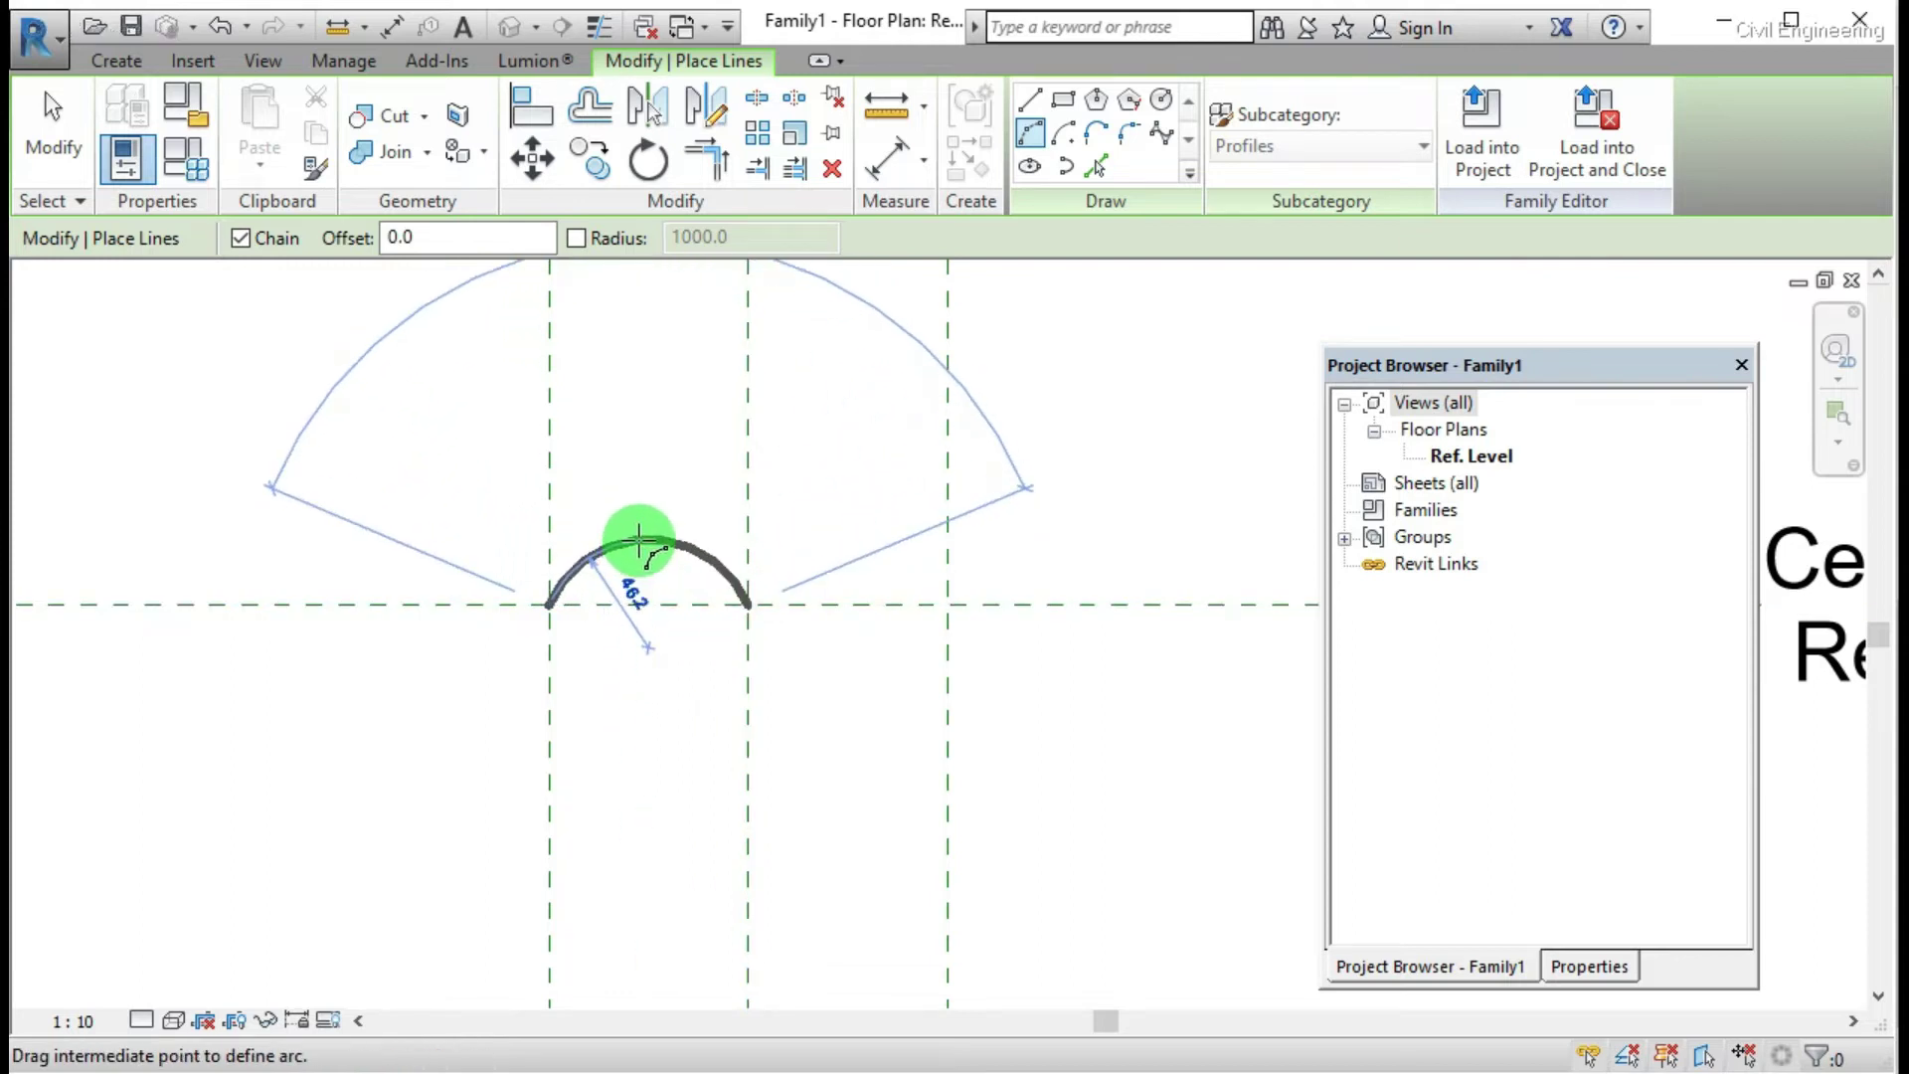
left_click(638, 540)
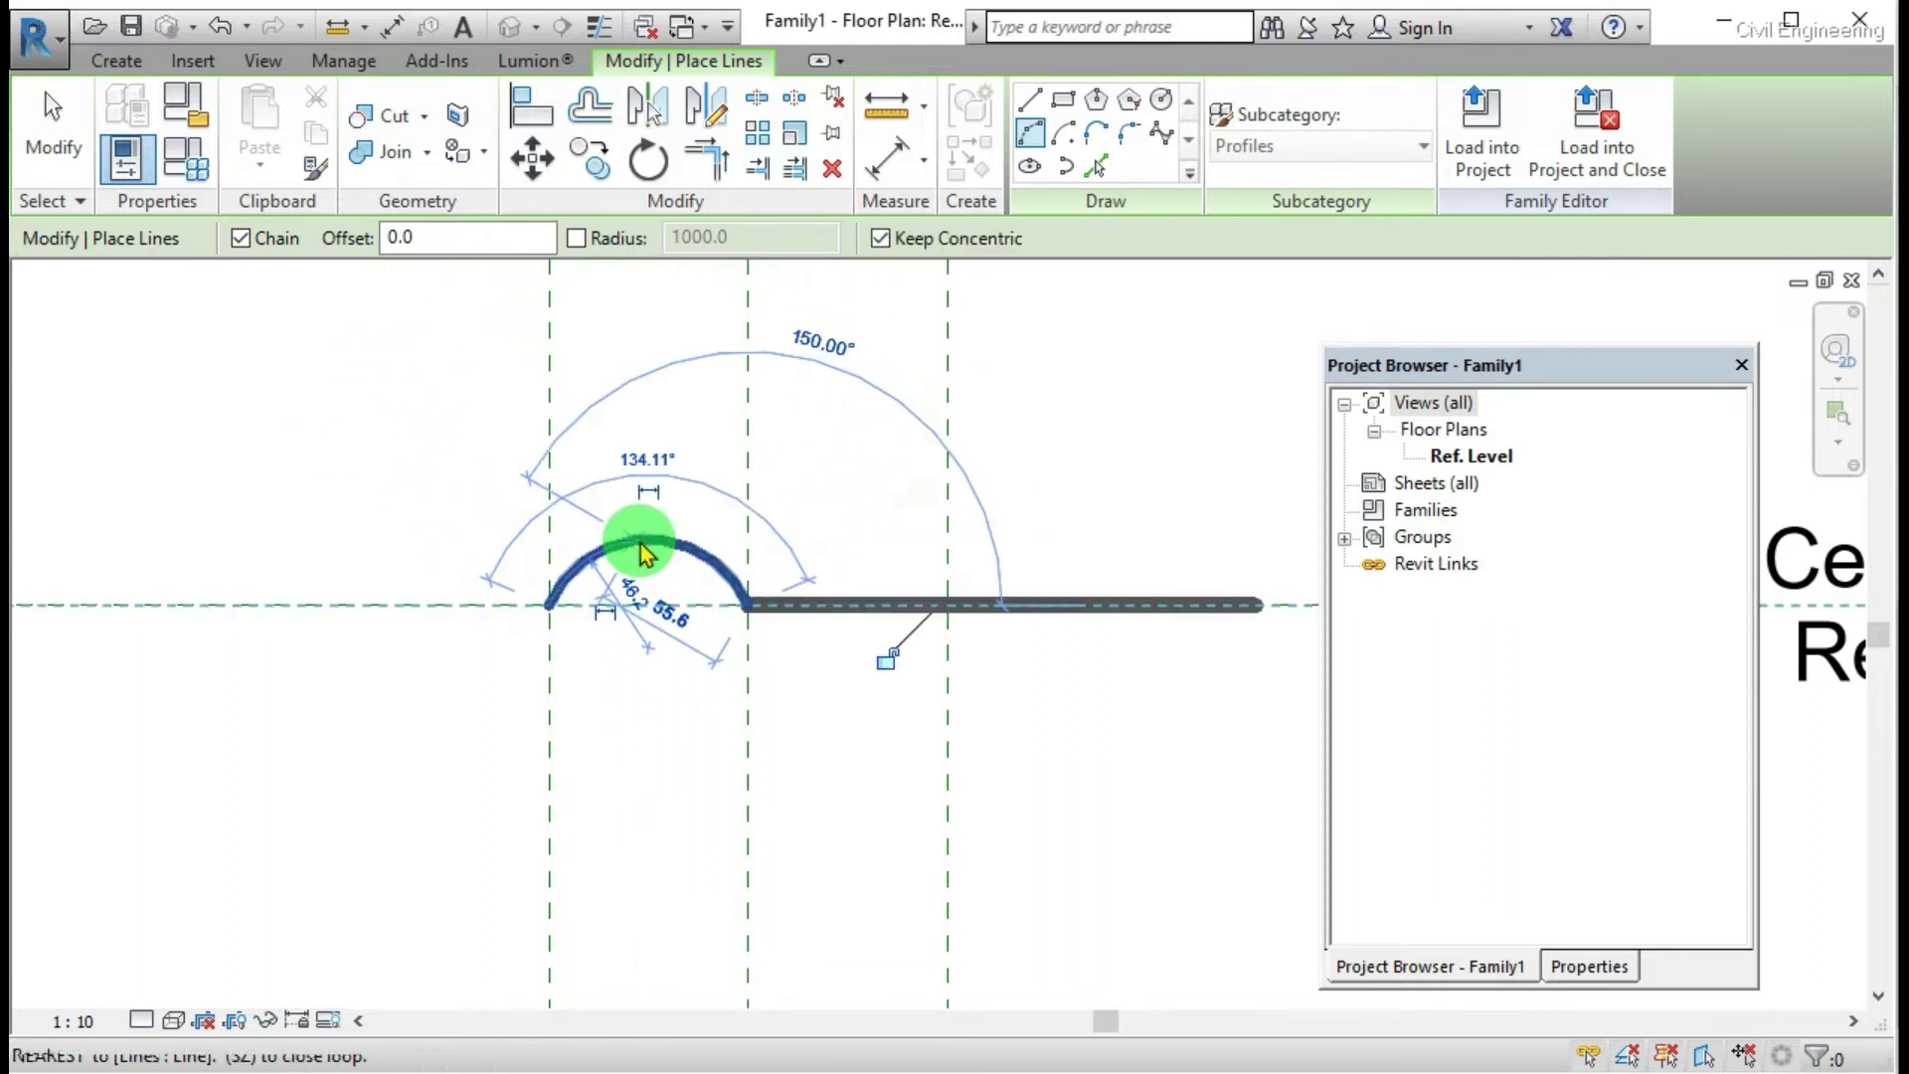
Step: Add a downward arc from the middle to the right intersection, completing the S-curve
left_click(948, 603)
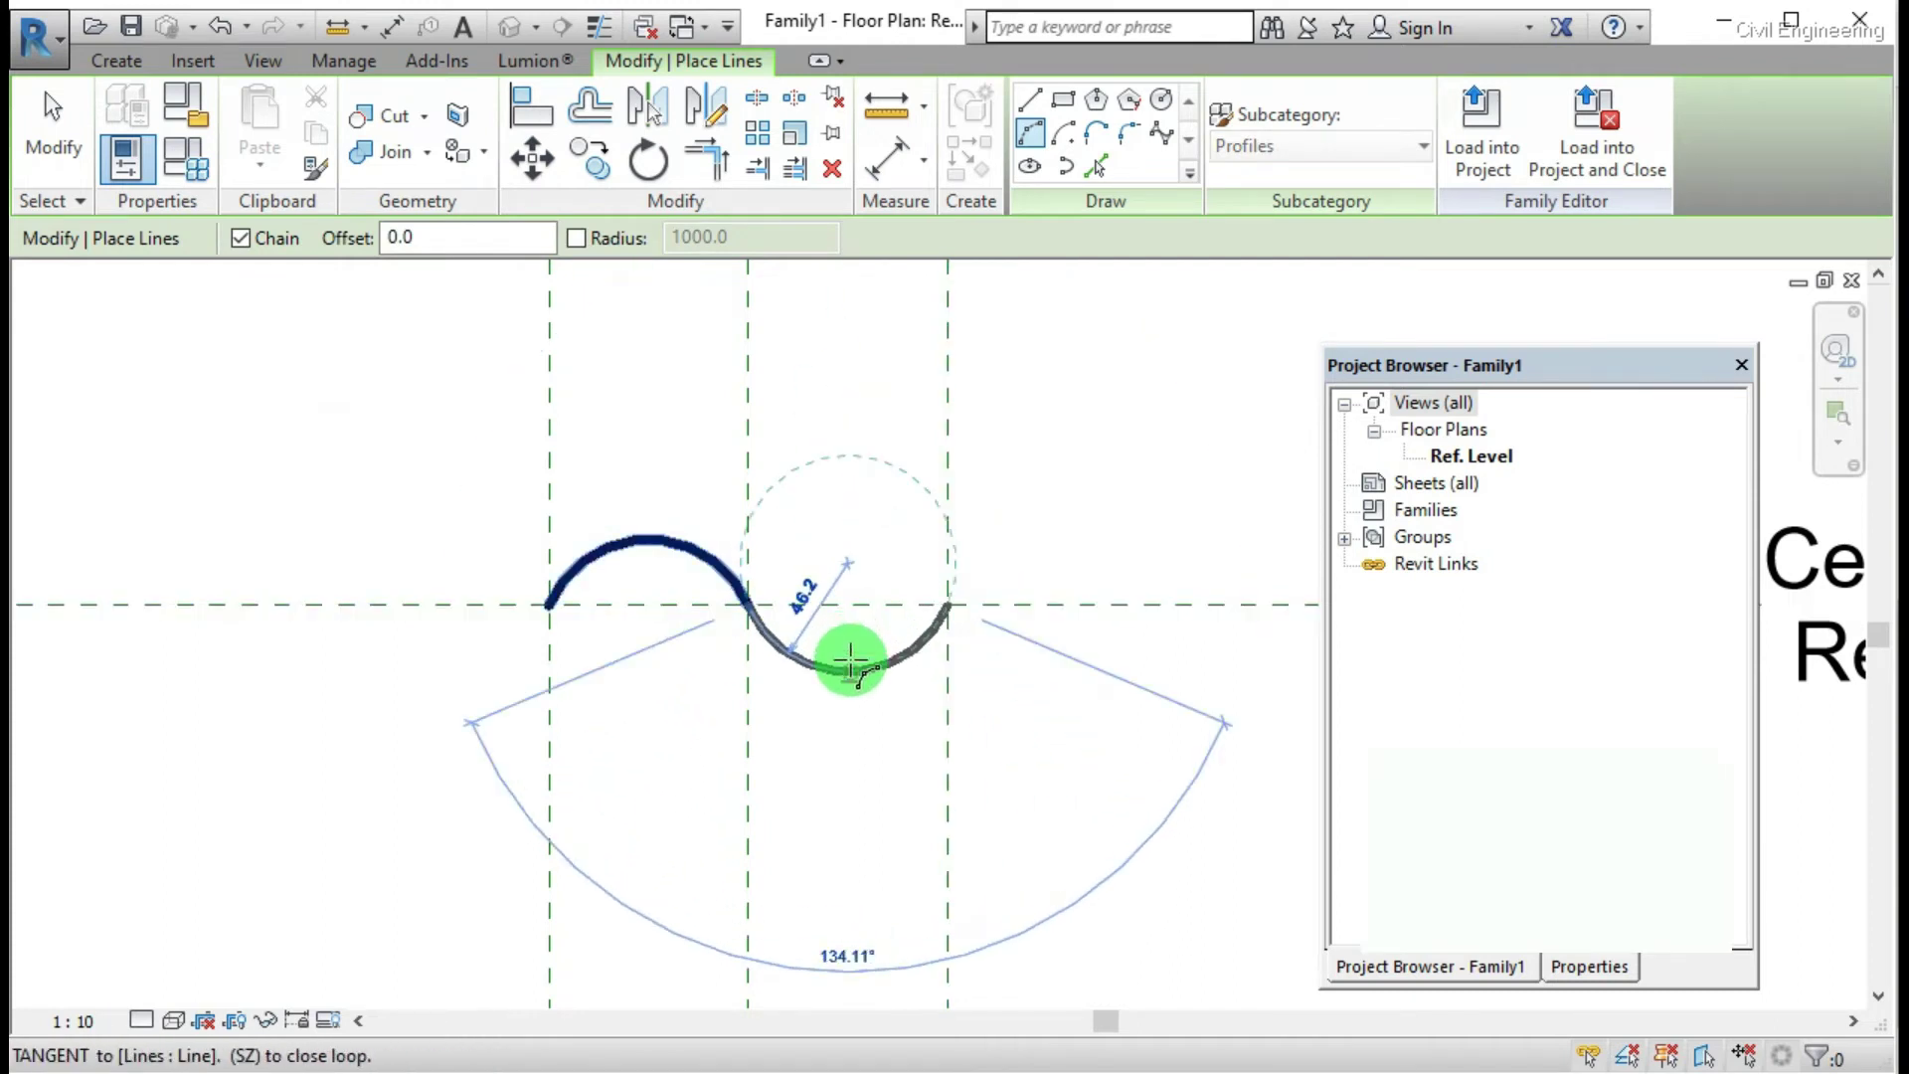
left_click(850, 659)
scroll(584, 639, "down", 2)
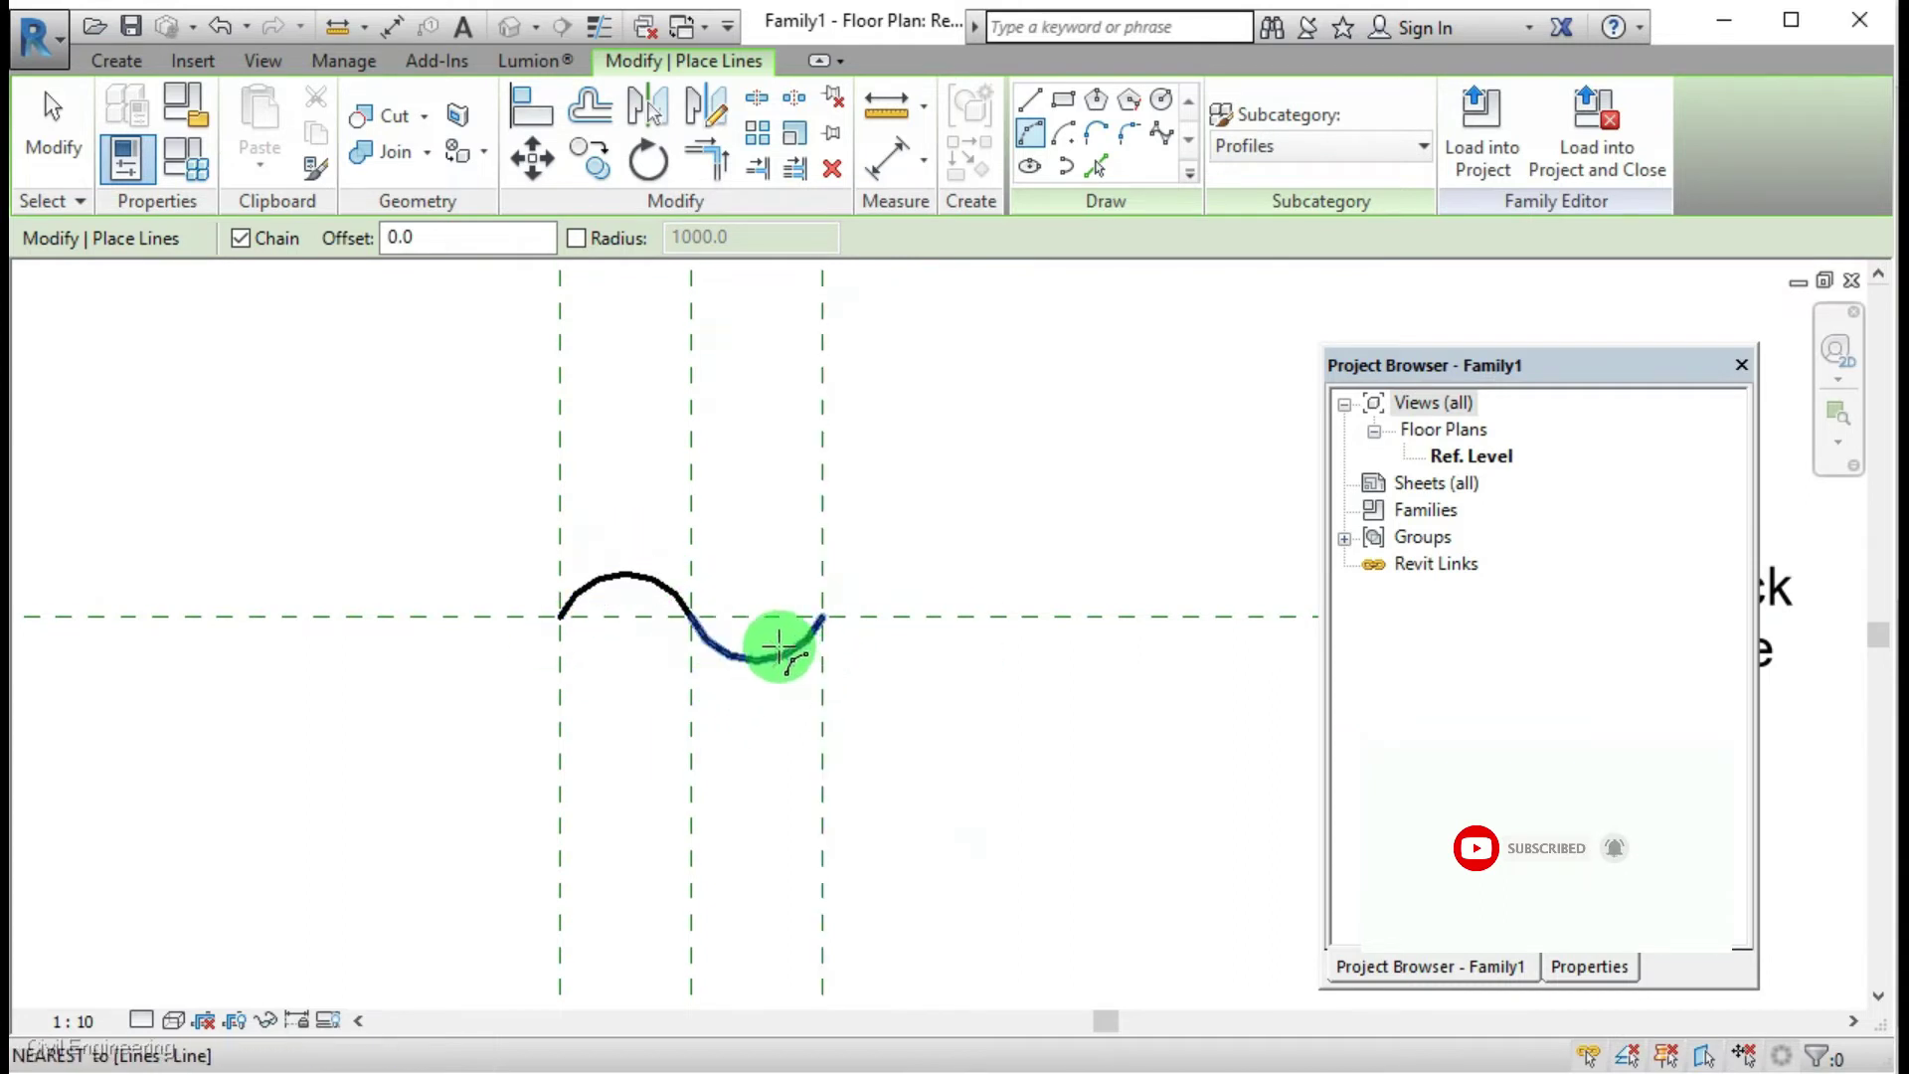
scroll(773, 642, "up", 2)
scroll(774, 641, "up", 1)
key("Escape")
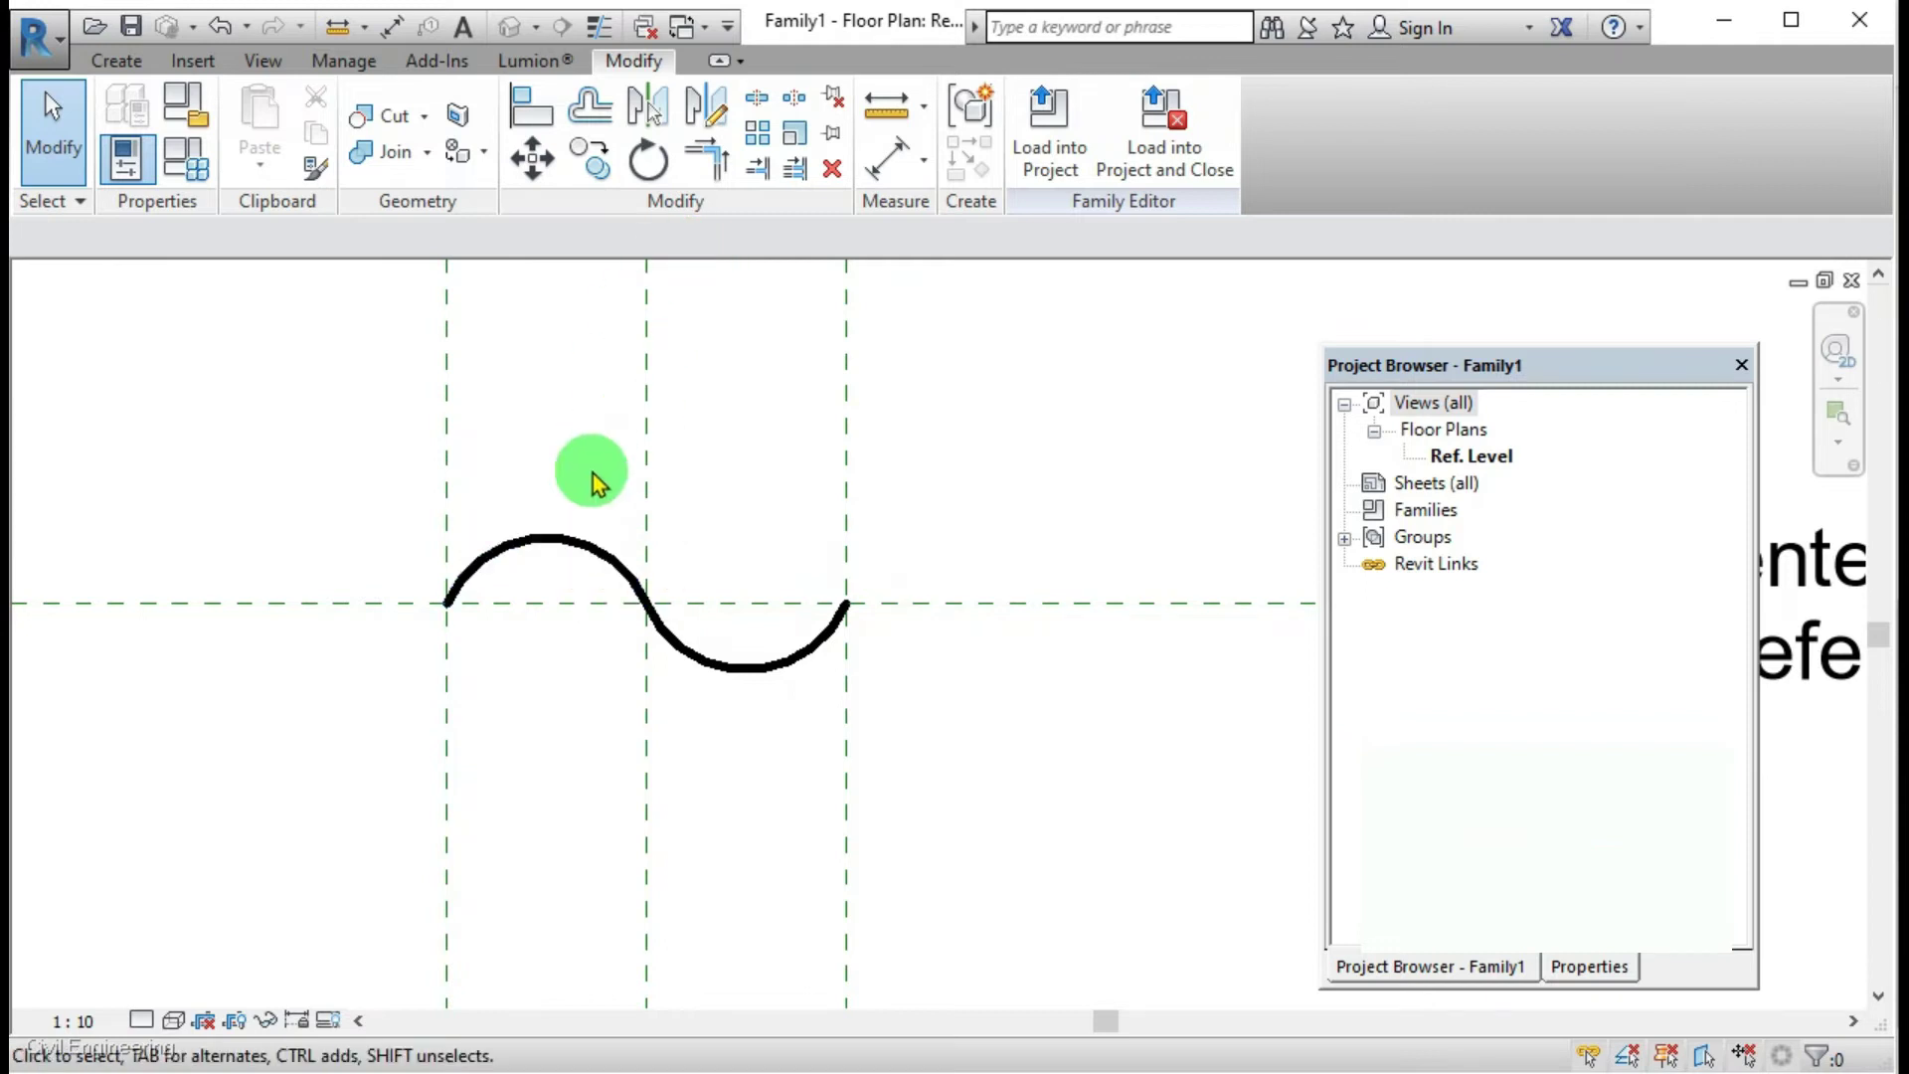
Step: Use Pick Lines with offset 5 to copy both arcs onto each side
left_click(142, 64)
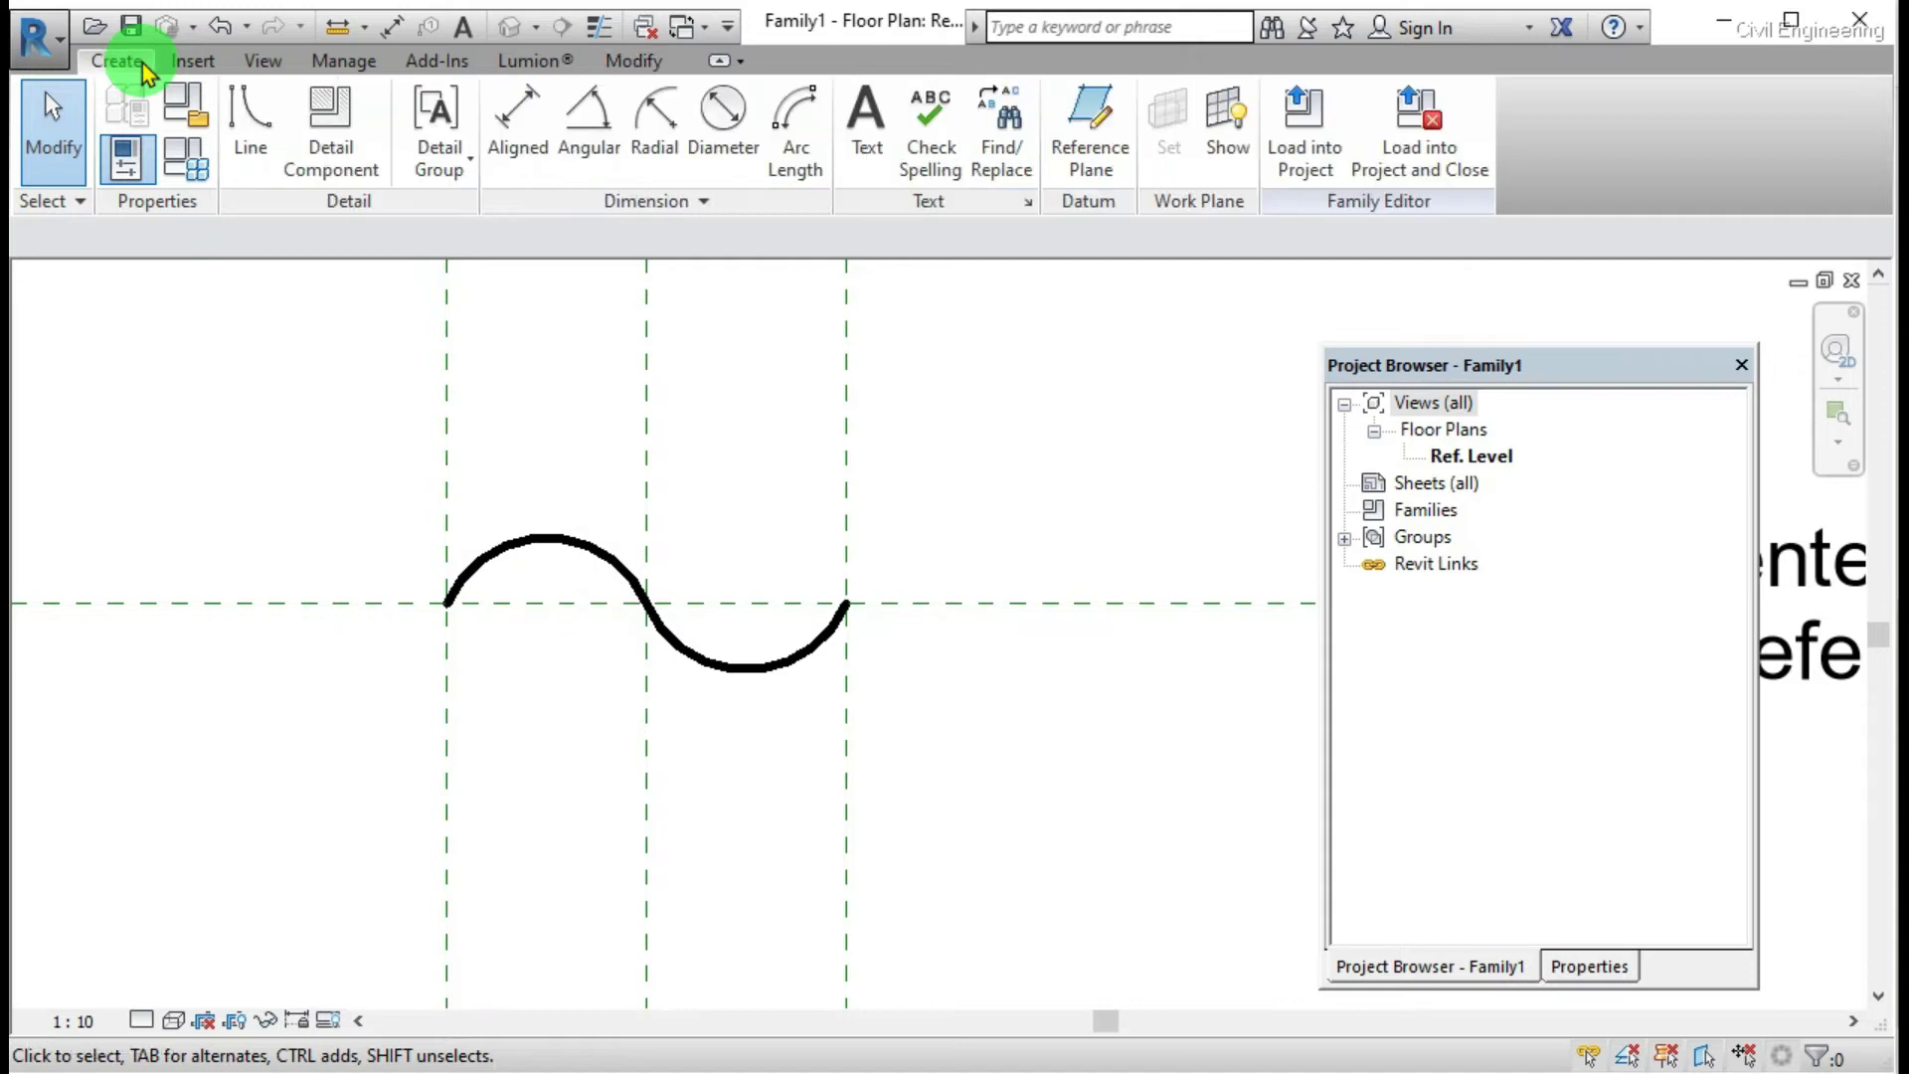
left_click(267, 147)
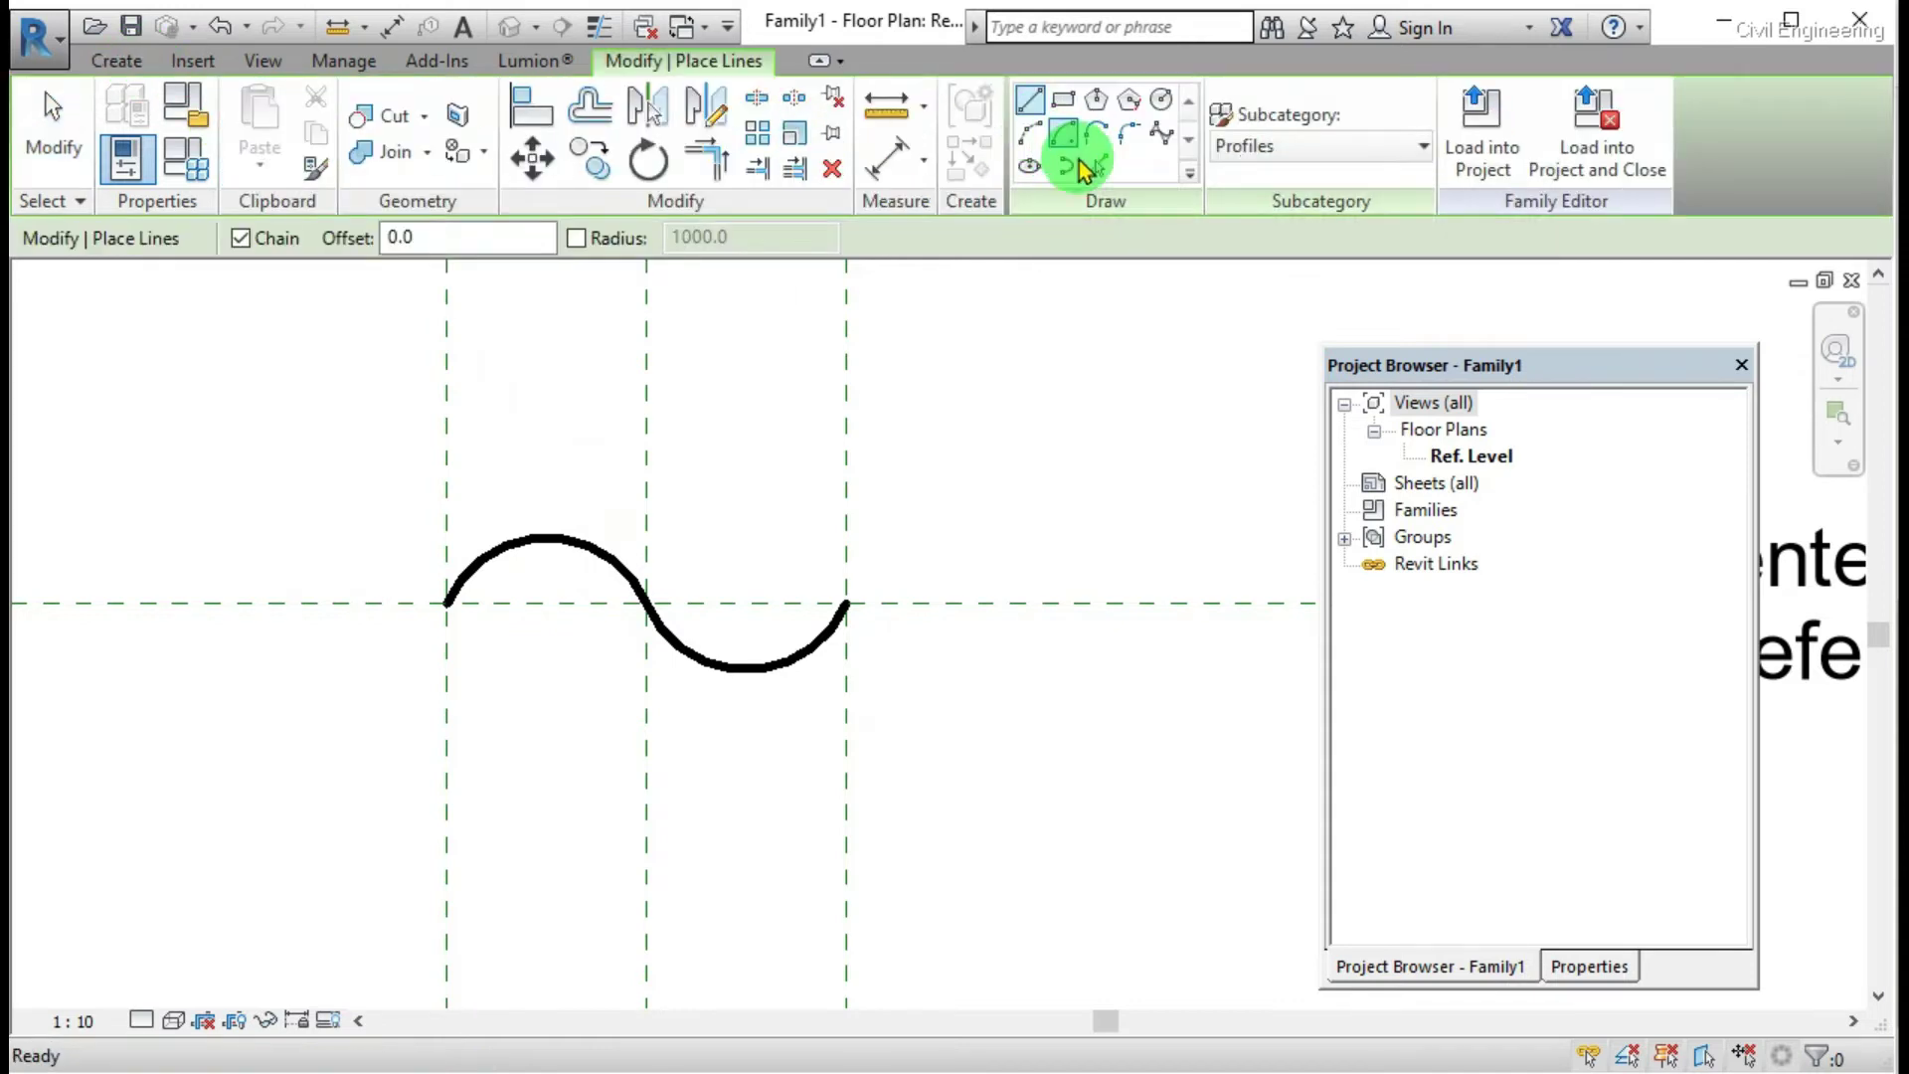
left_click(1097, 171)
scroll(703, 477, "up", 3)
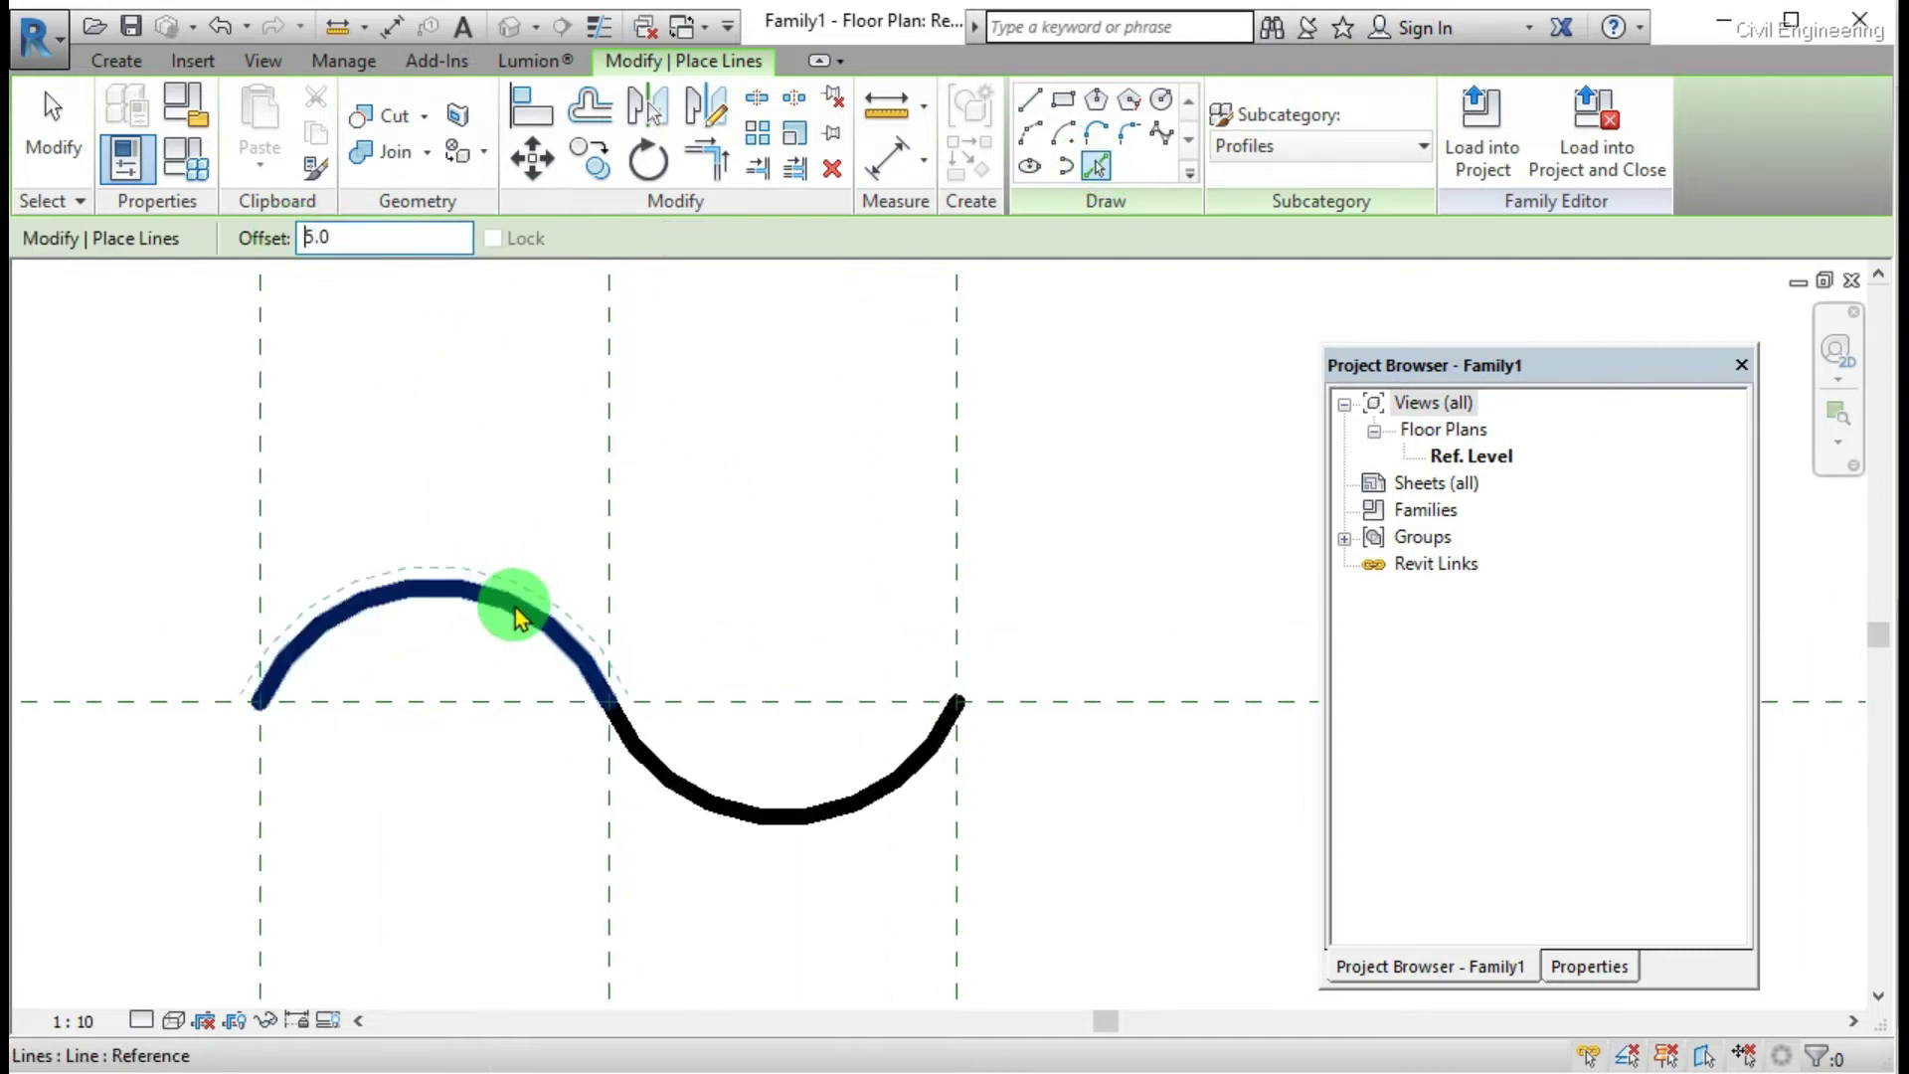
scroll(511, 609, "up", 1)
left_click(475, 594)
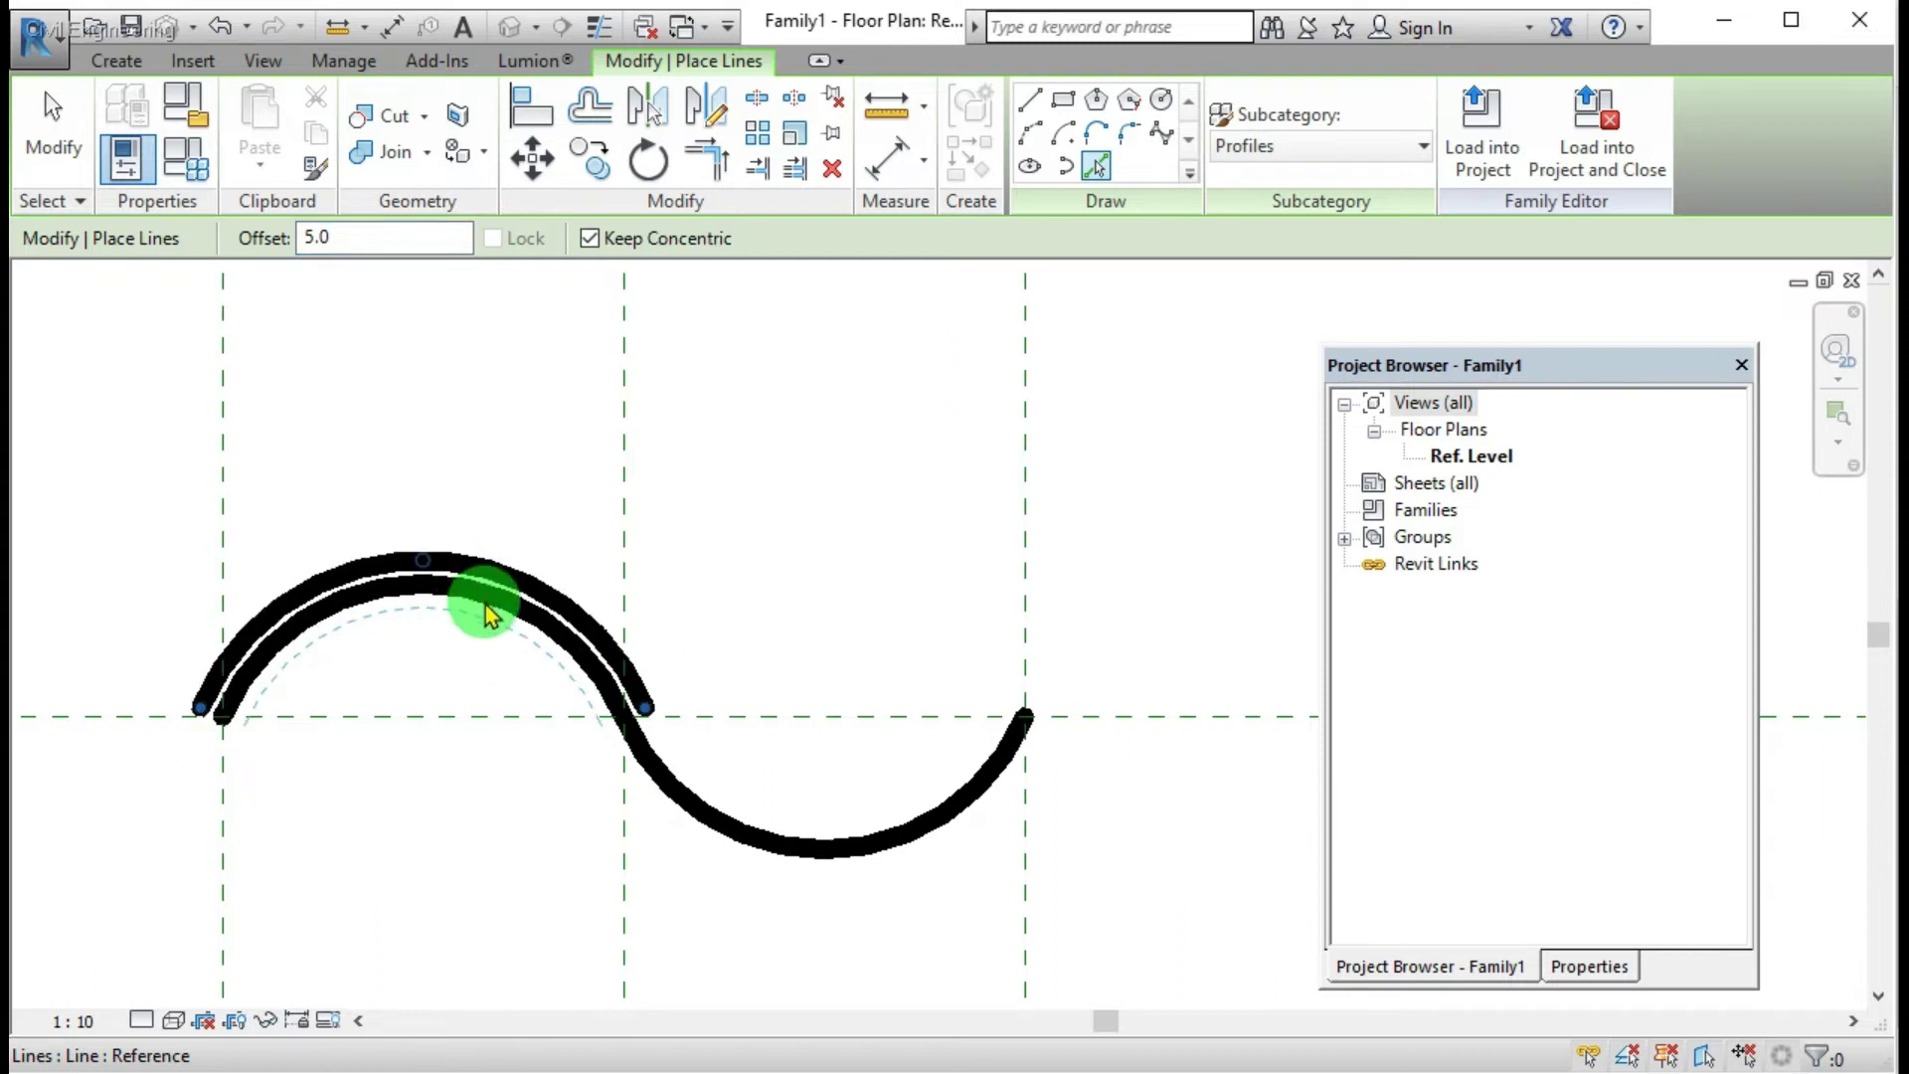
left_click(517, 629)
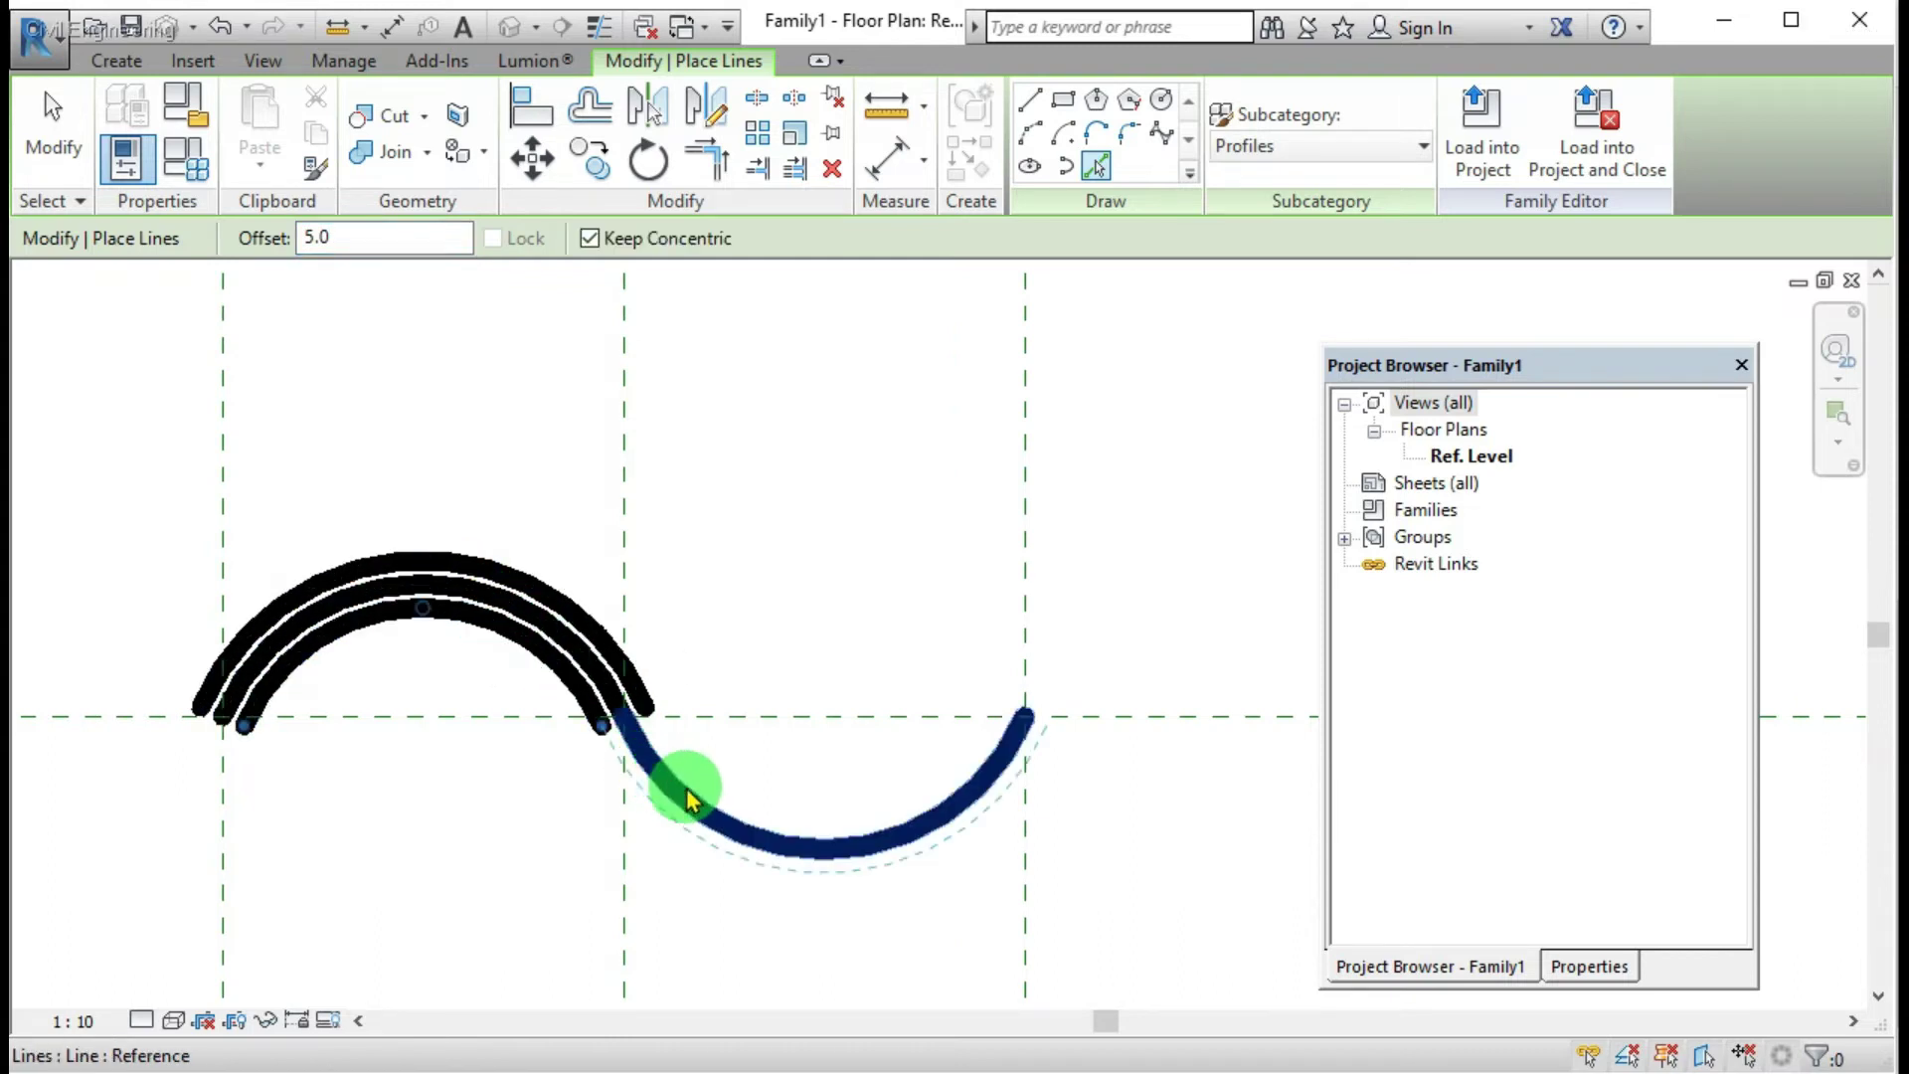
left_click(724, 798)
left_click(759, 827)
scroll(874, 756, "up", 1)
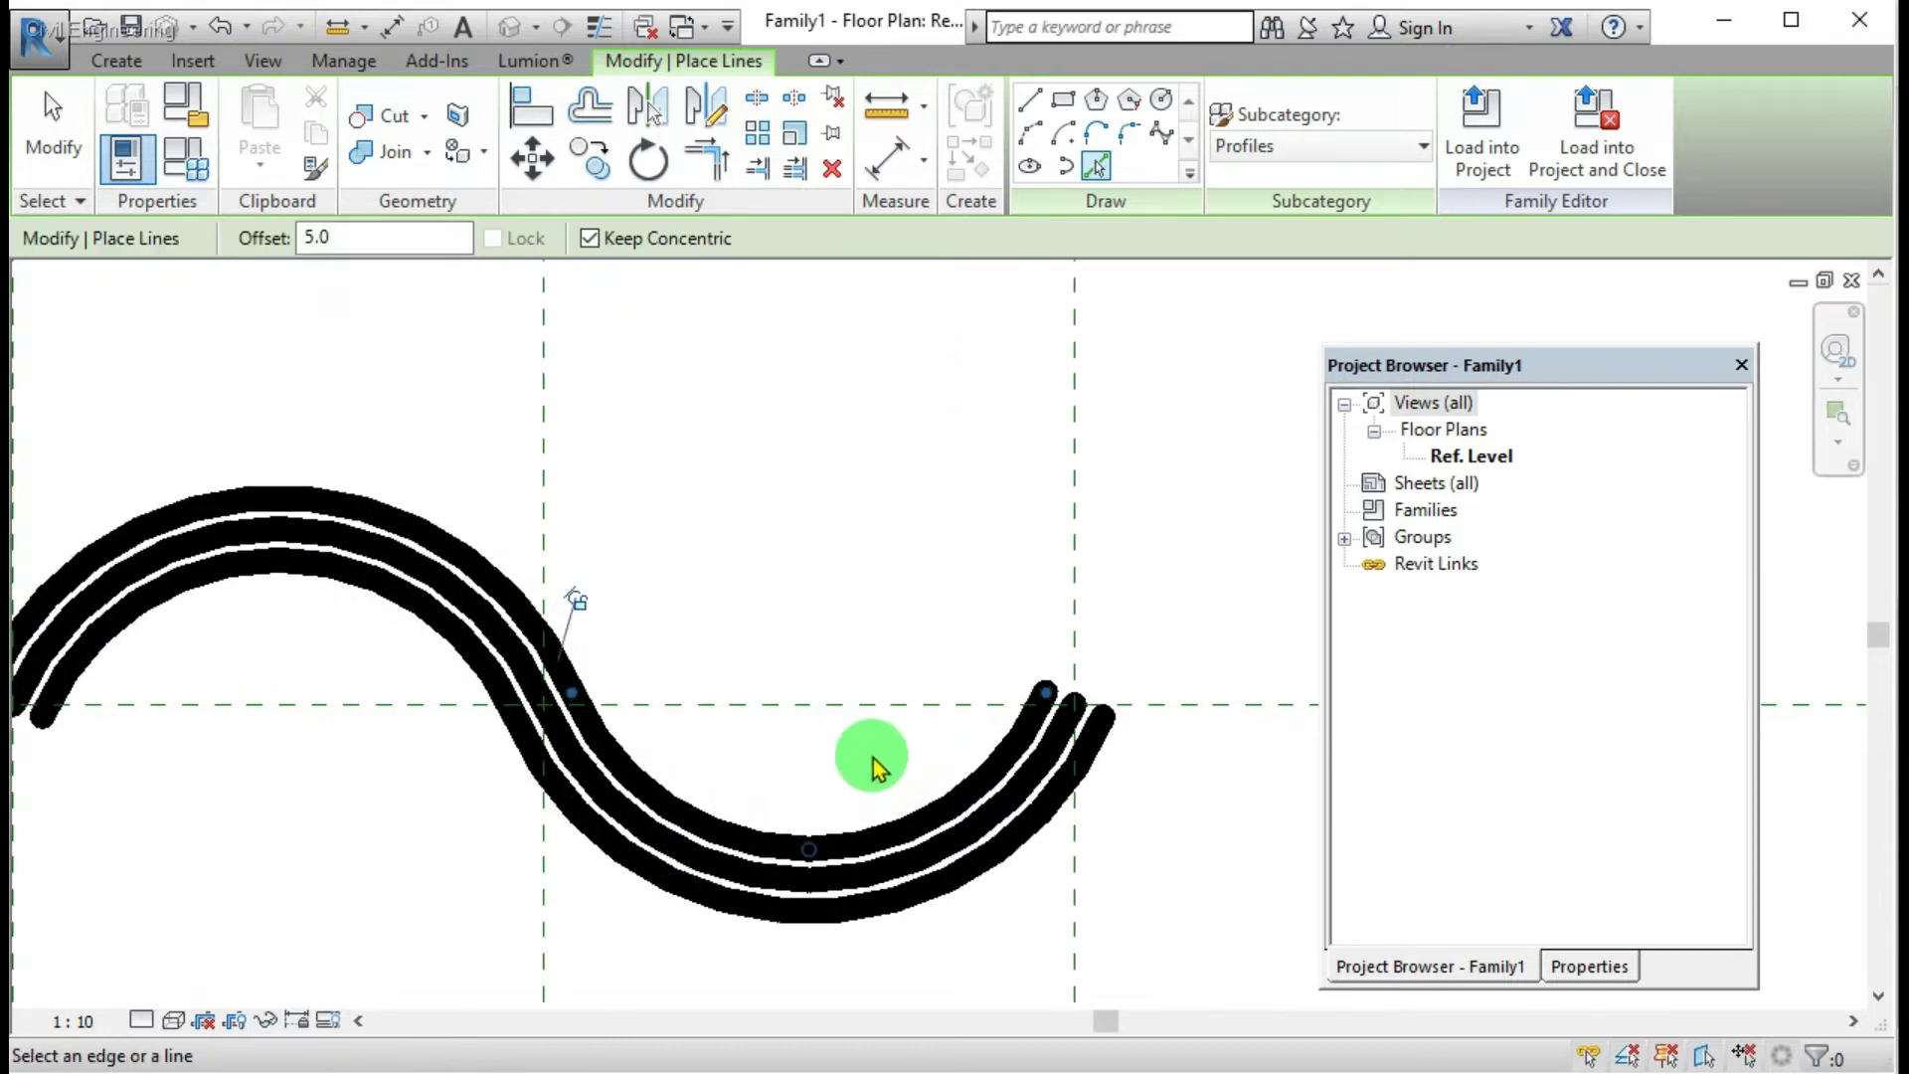
scroll(856, 716, "down", 2)
scroll(935, 718, "up", 2)
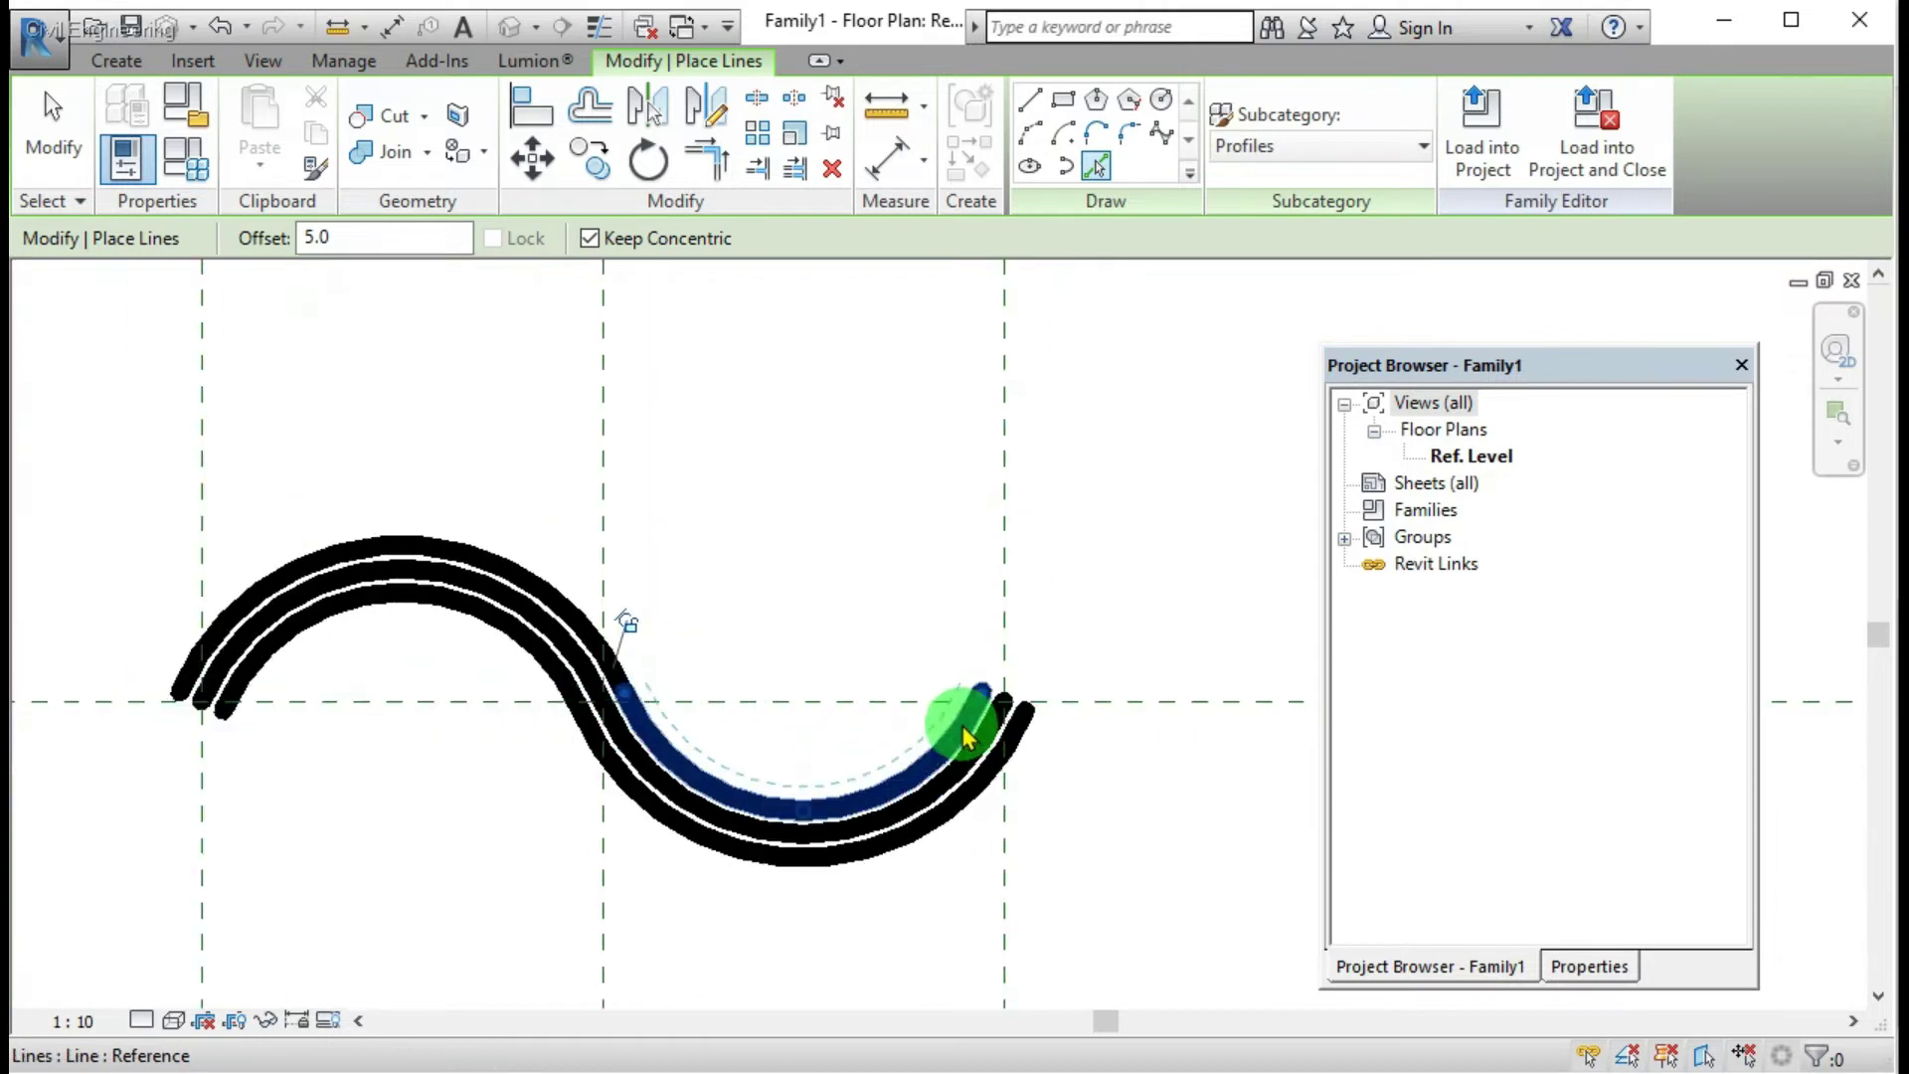
key("Escape")
key("Escape")
Step: Select and remove the original centre S-curve
scroll(1064, 726, "up", 3)
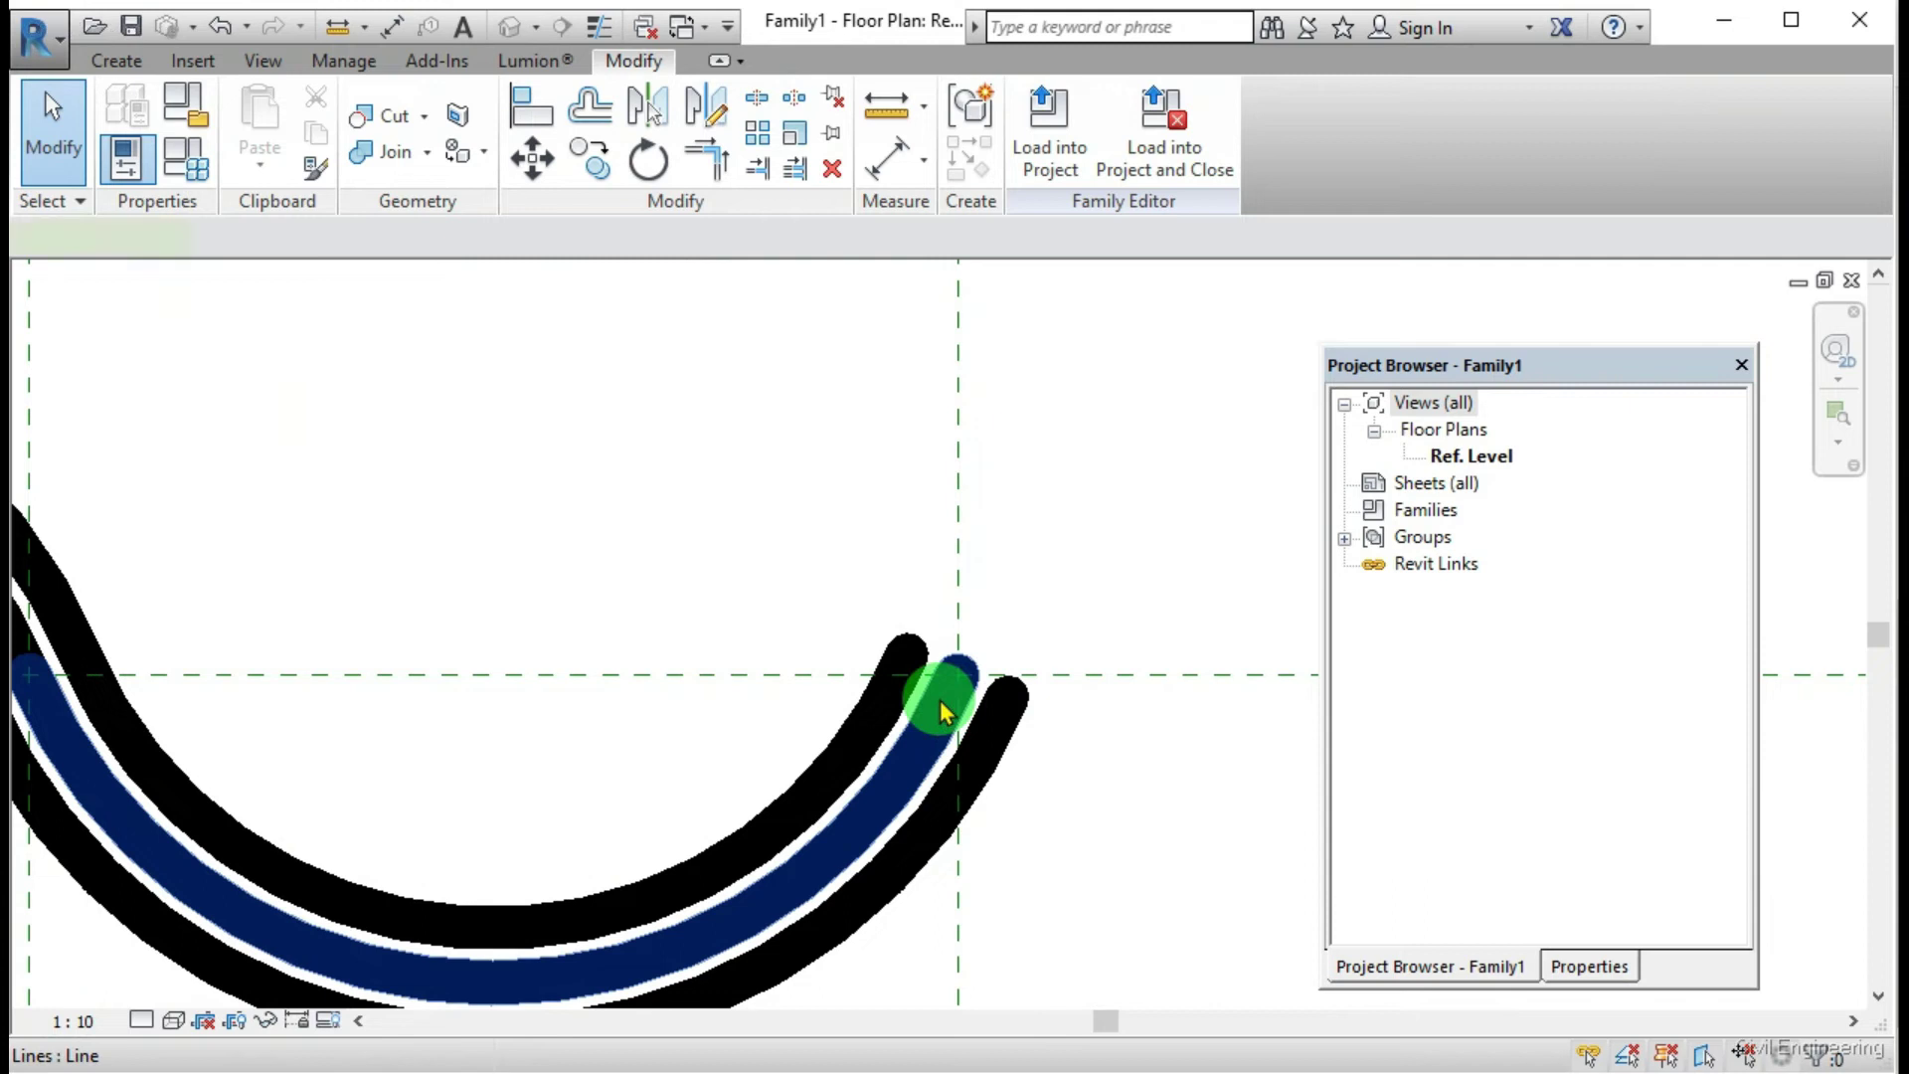
scroll(942, 711, "down", 3)
scroll(639, 634, "up", 2)
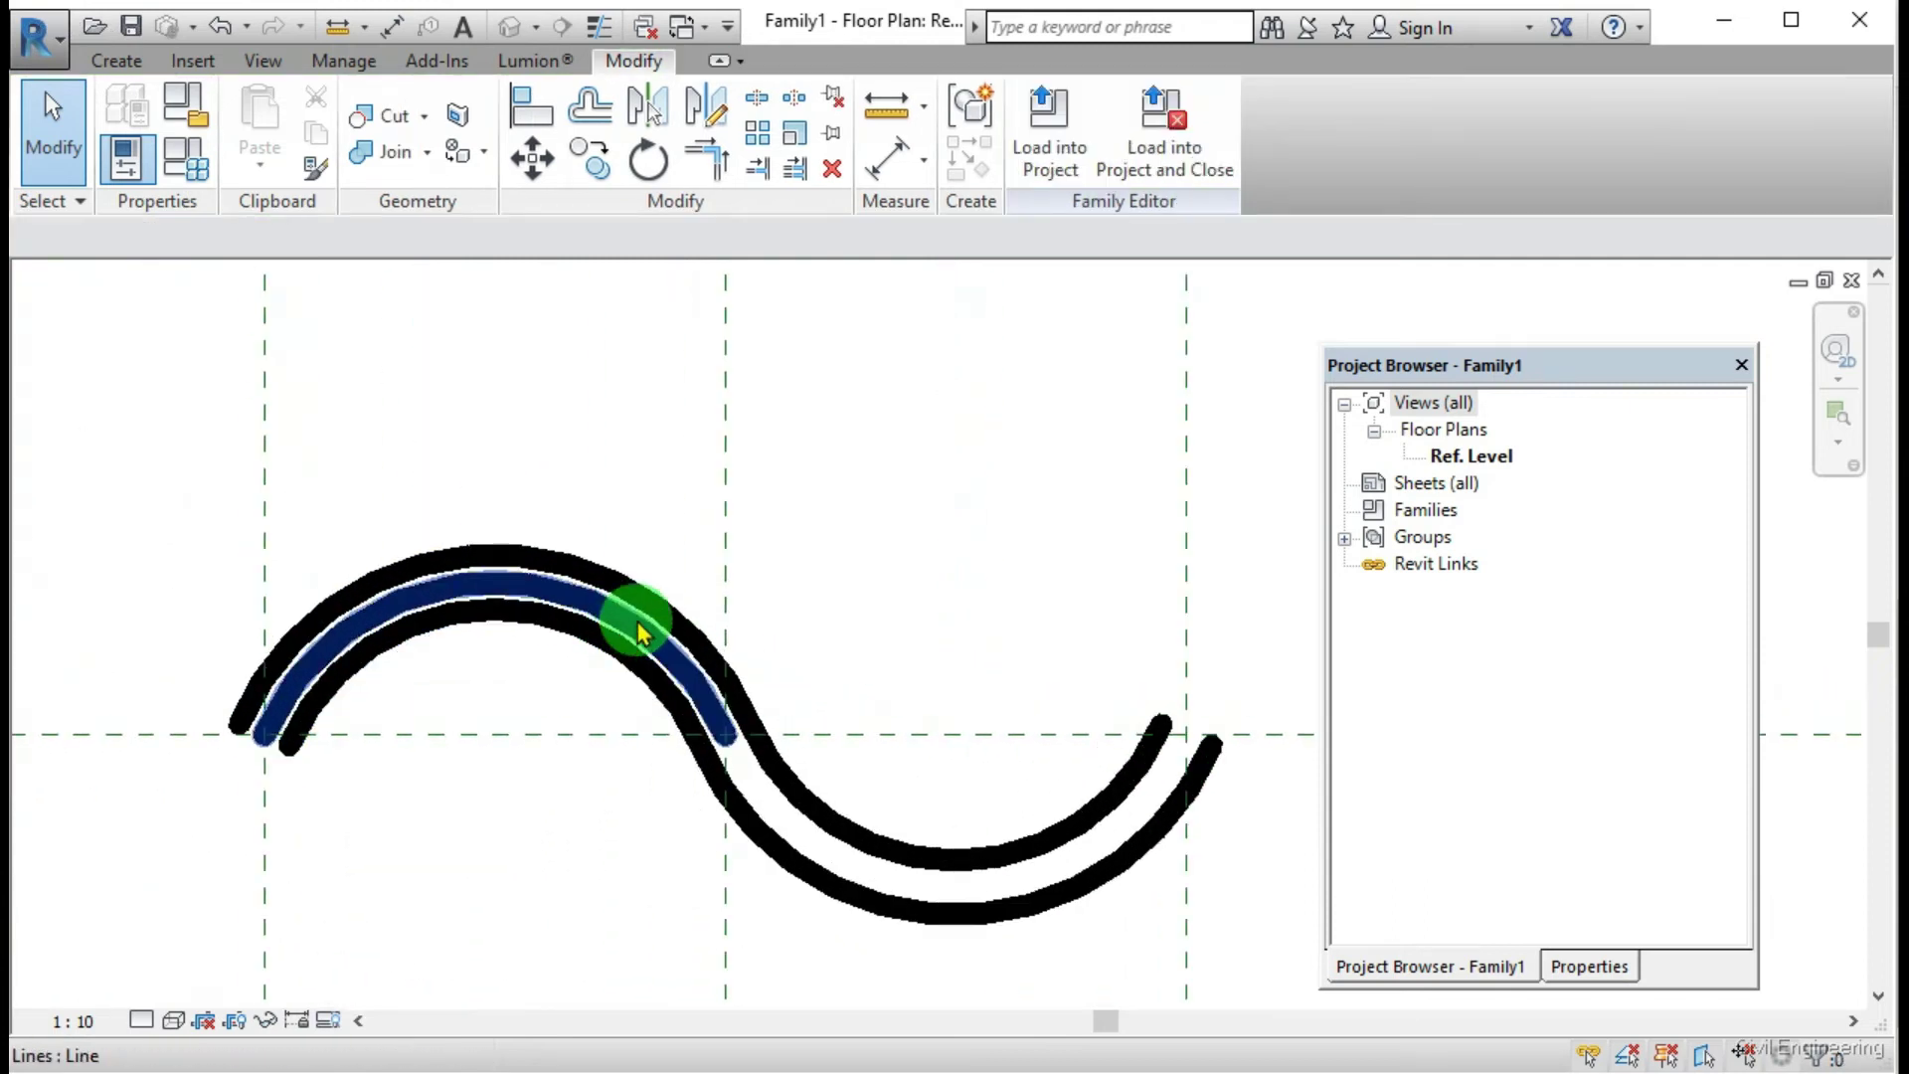
left_click(640, 633)
key("Escape")
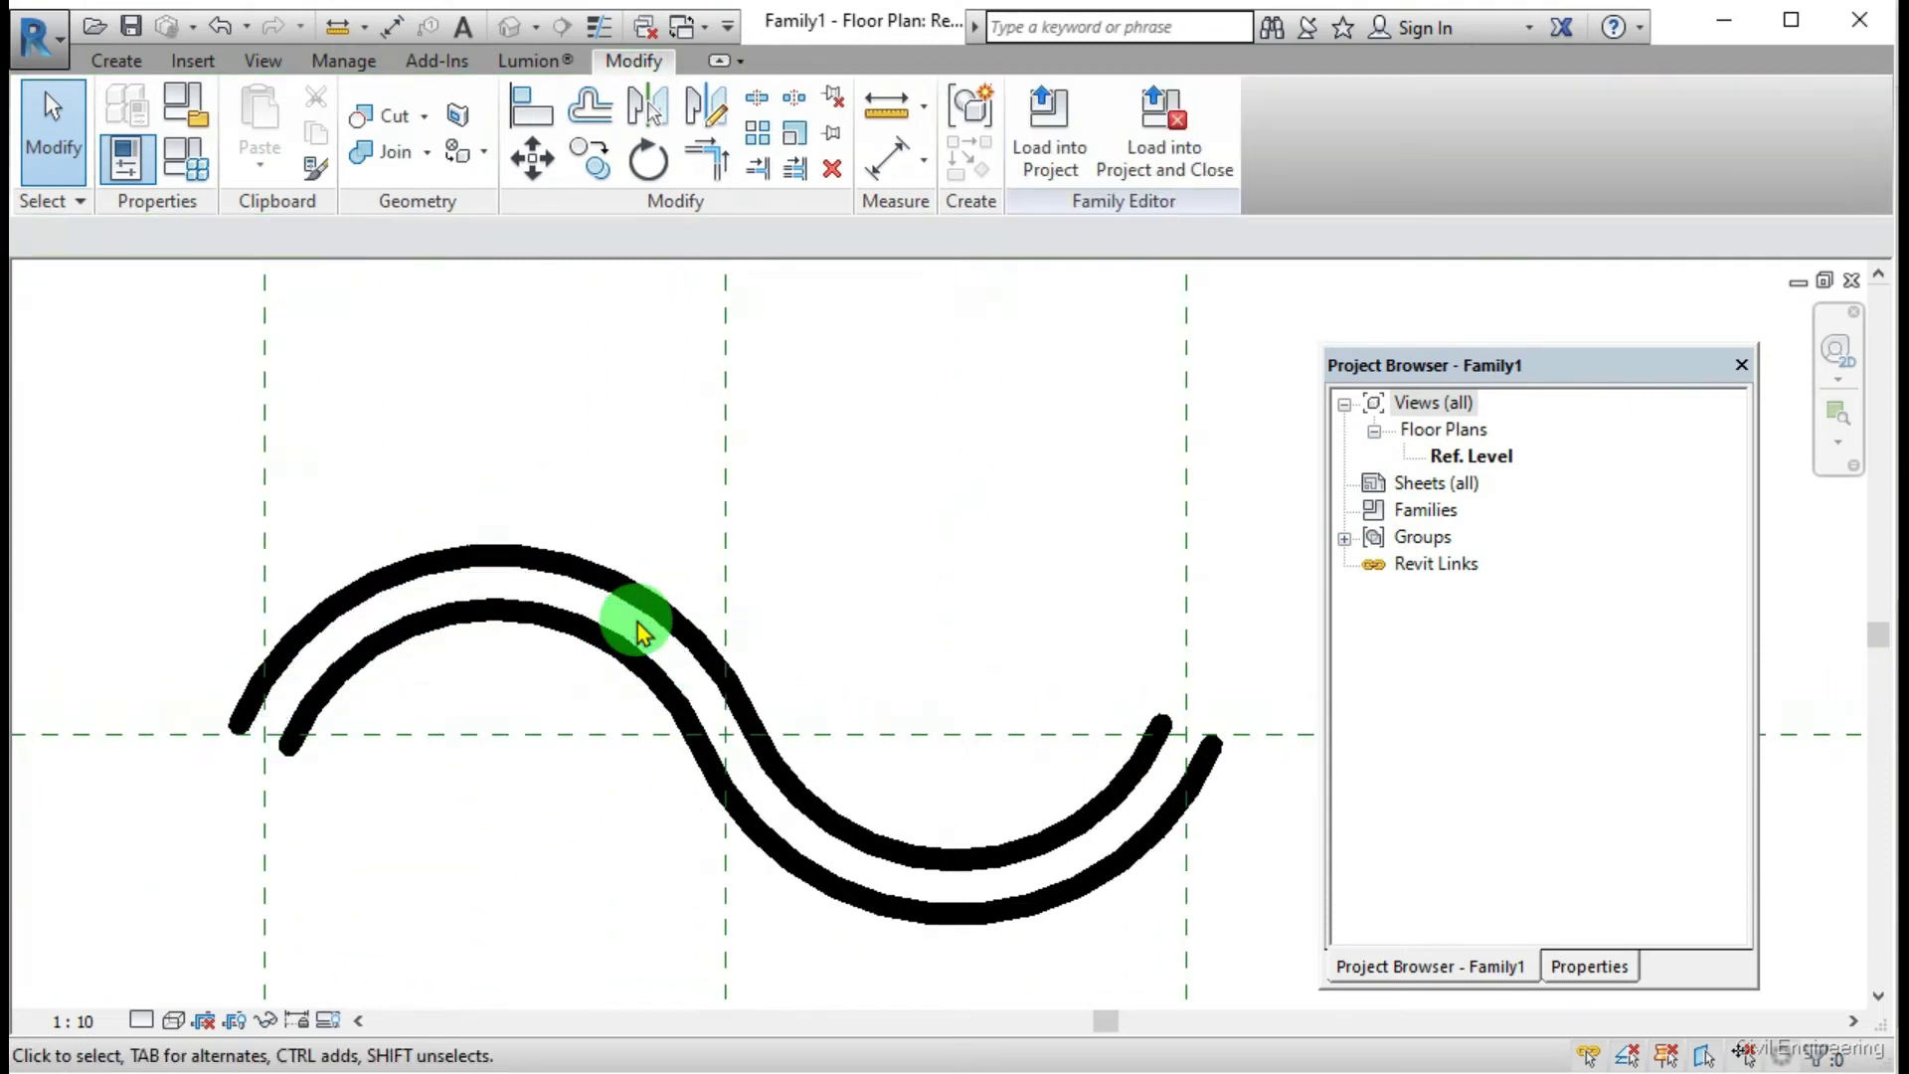
Step: Cap the left end with a flat detail line and trim both arcs to it at corners
left_click(139, 64)
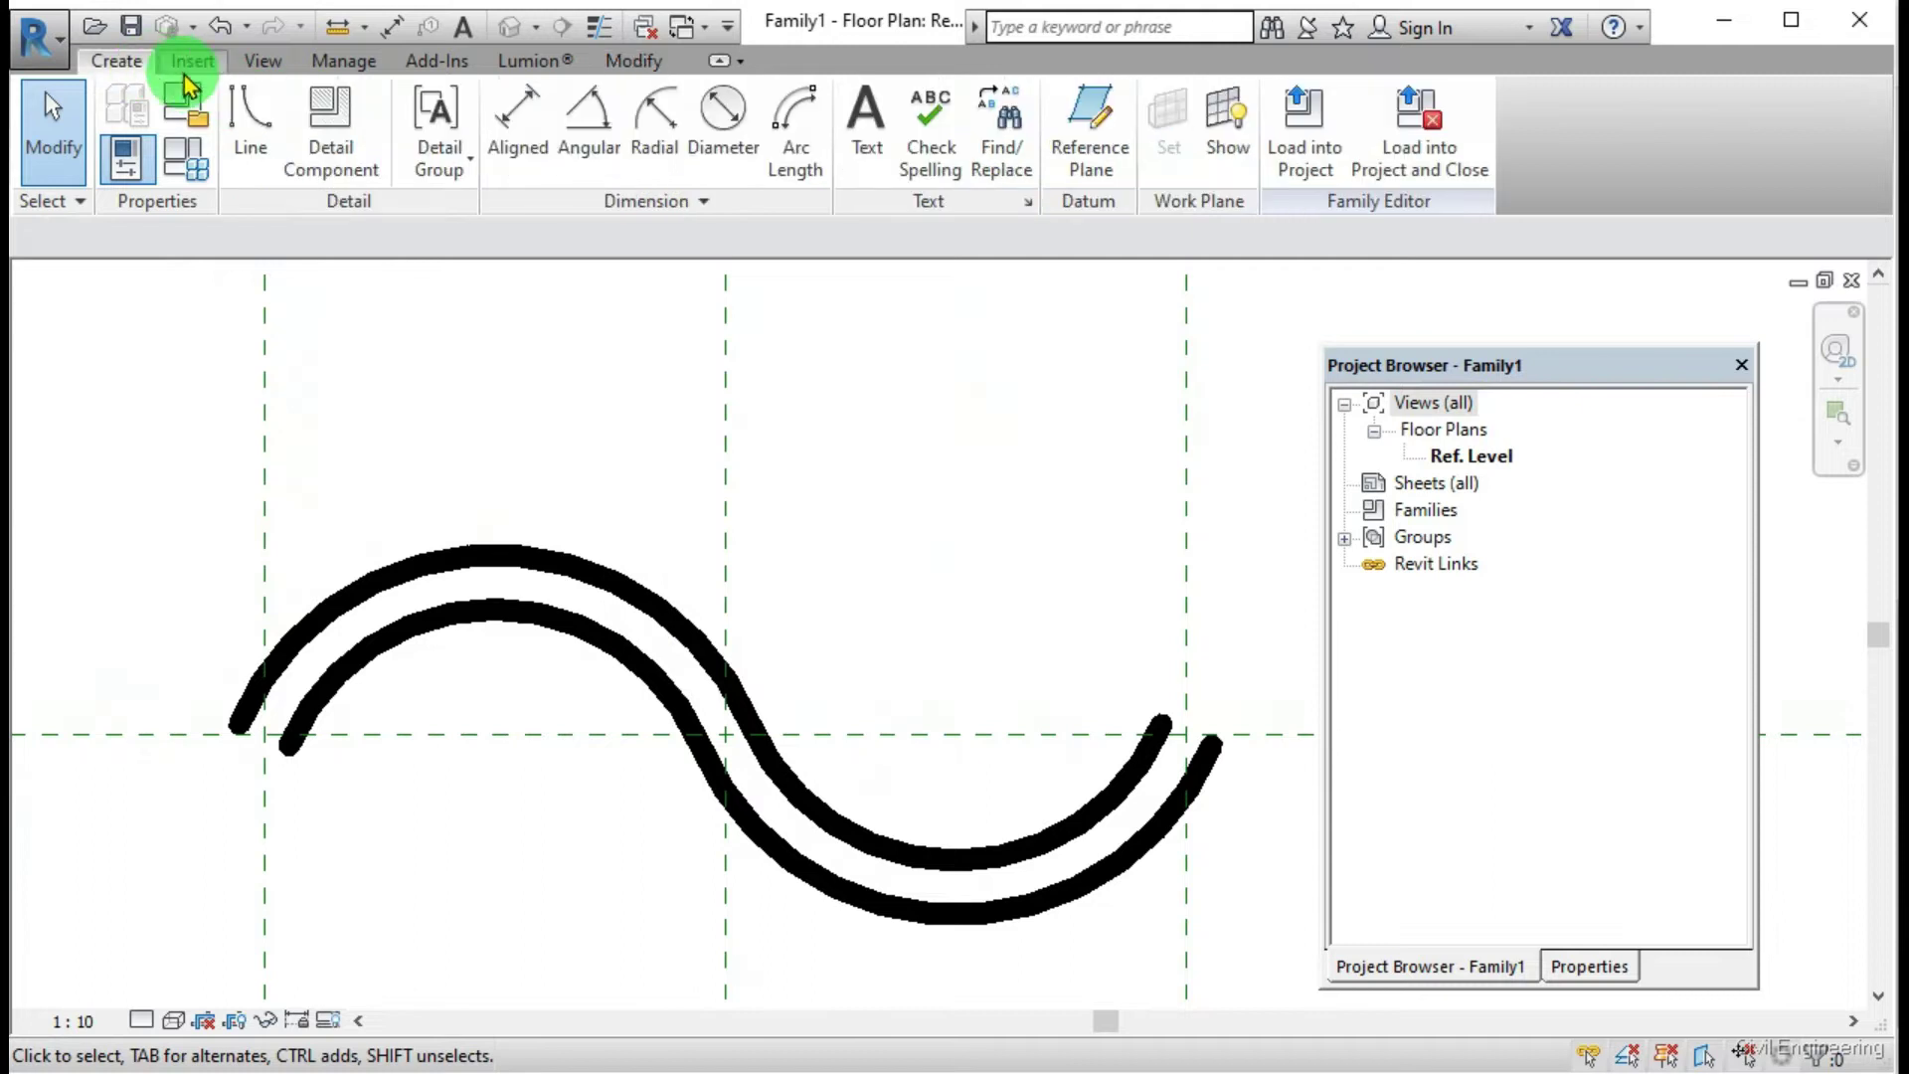
left_click(245, 159)
scroll(238, 741, "up", 2)
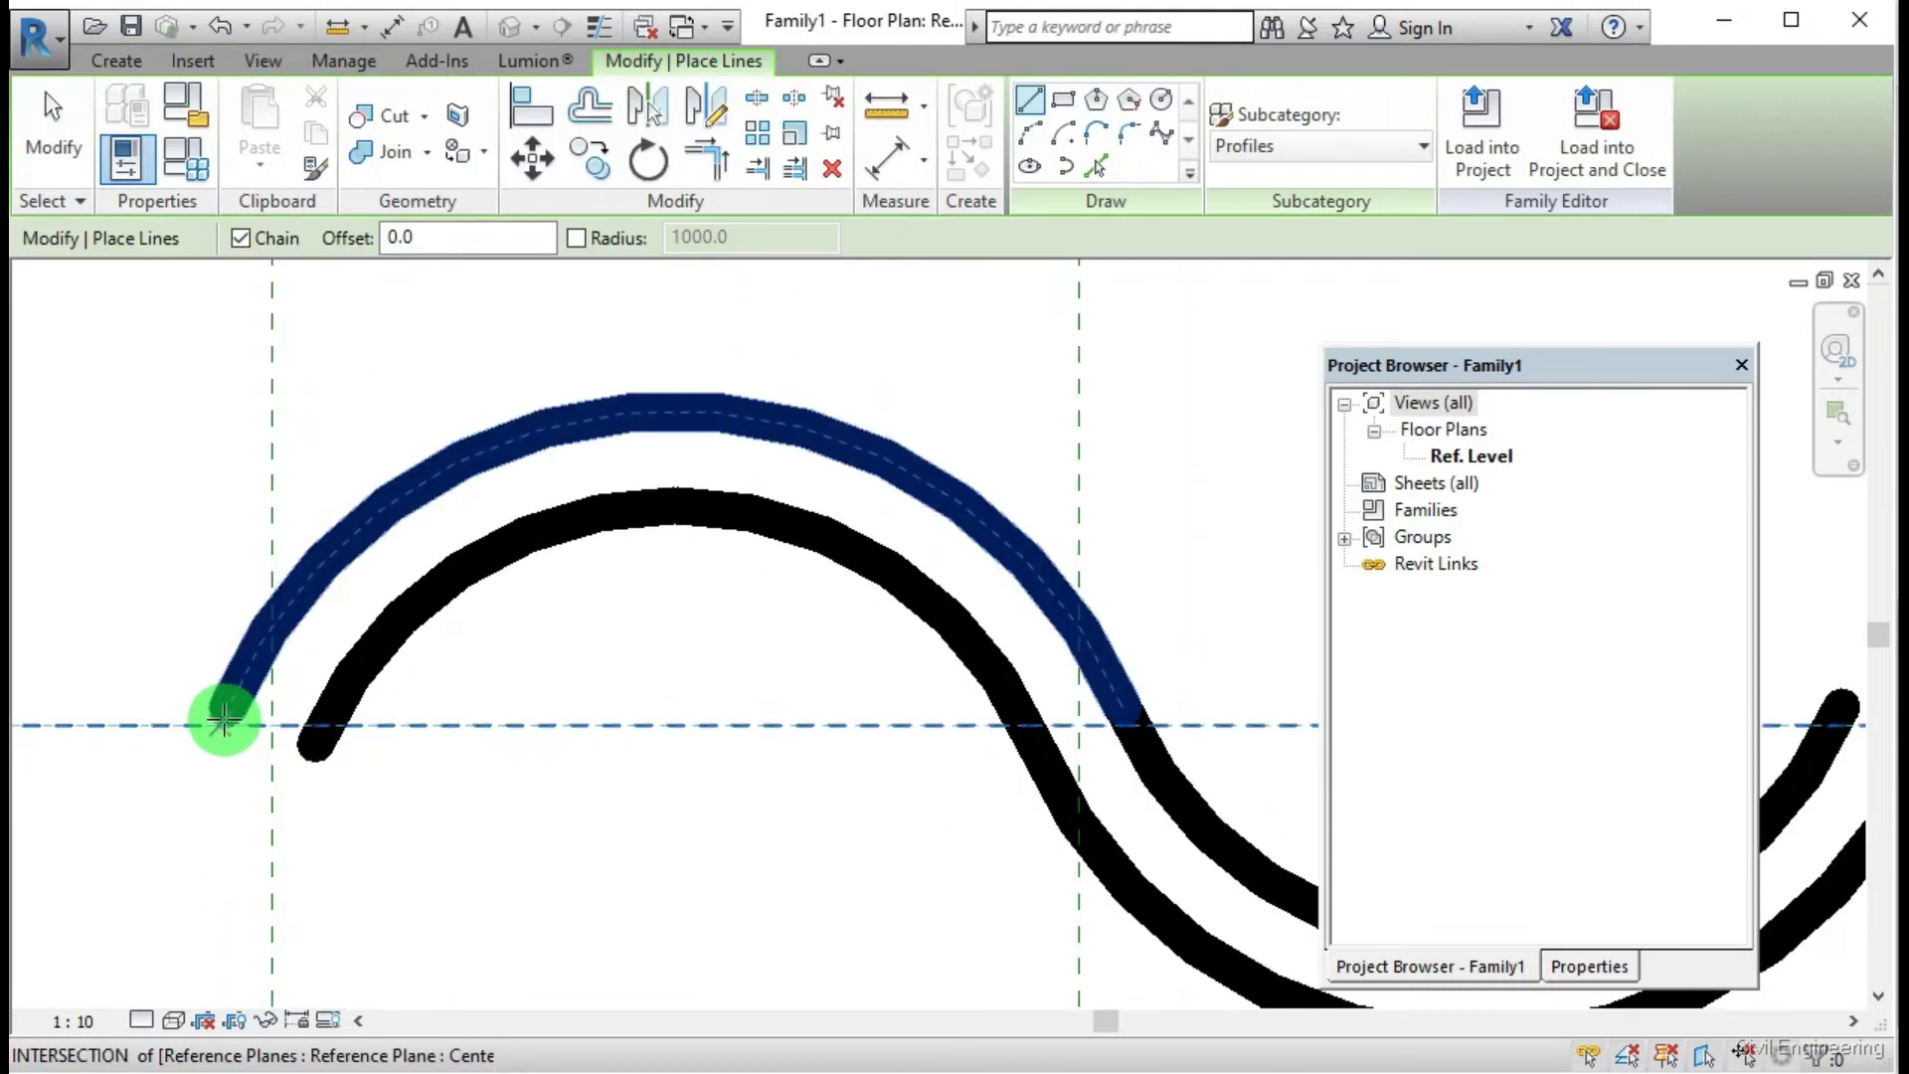
left_click(318, 734)
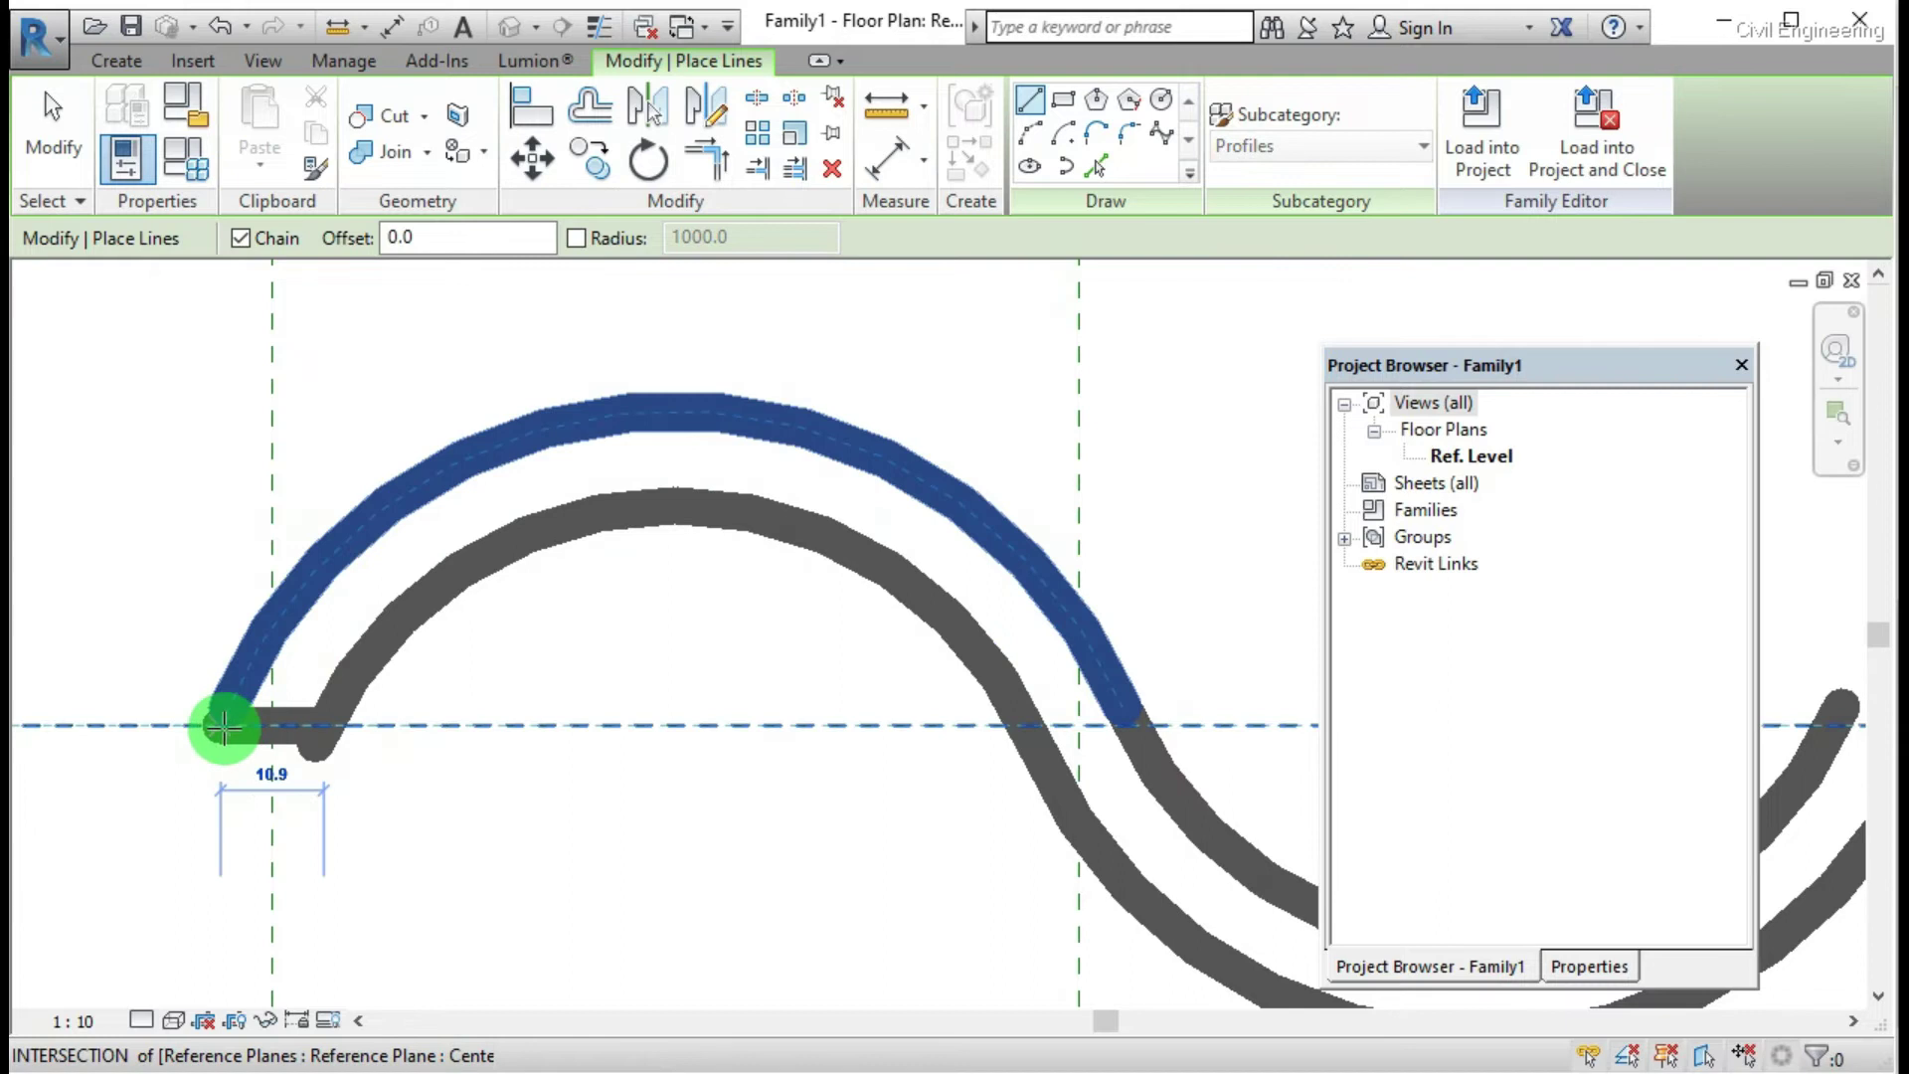
left_click(86, 725)
key("Escape")
left_click(649, 155)
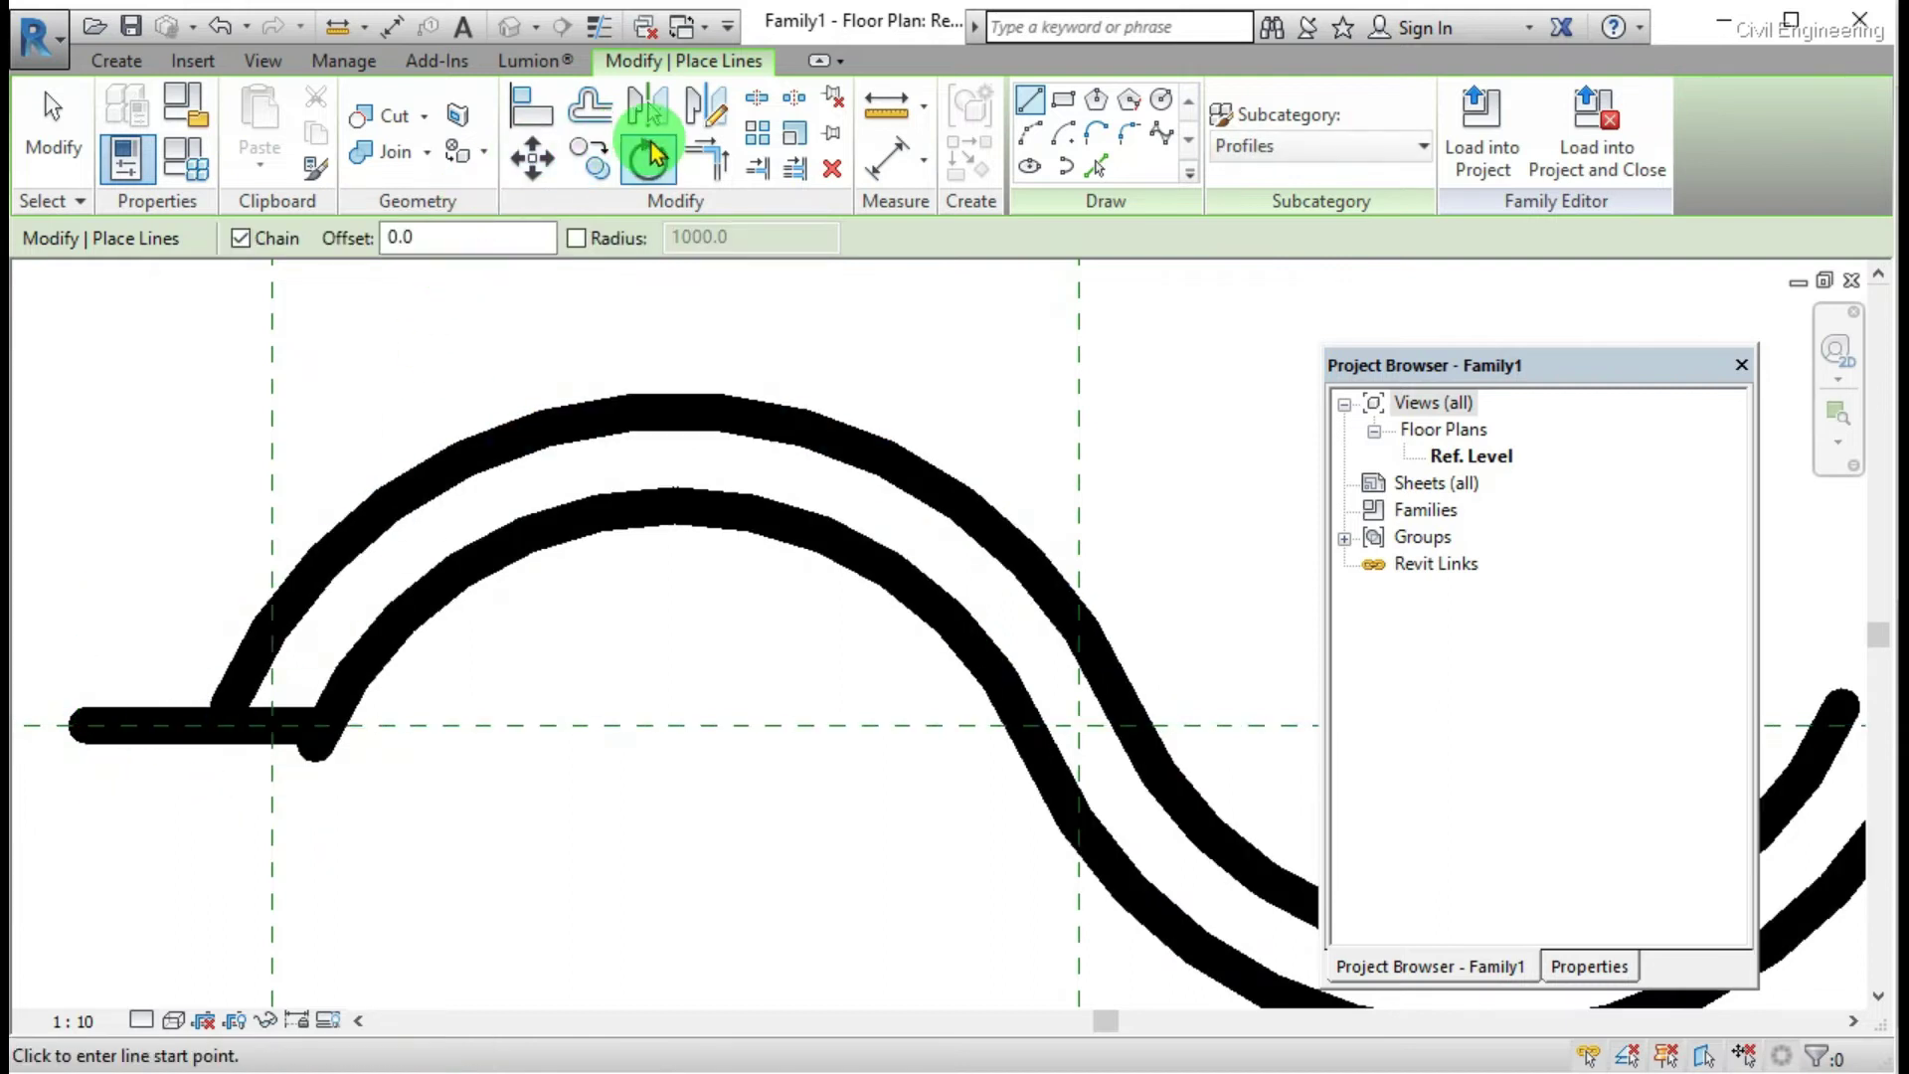
left_click(705, 157)
left_click(328, 569)
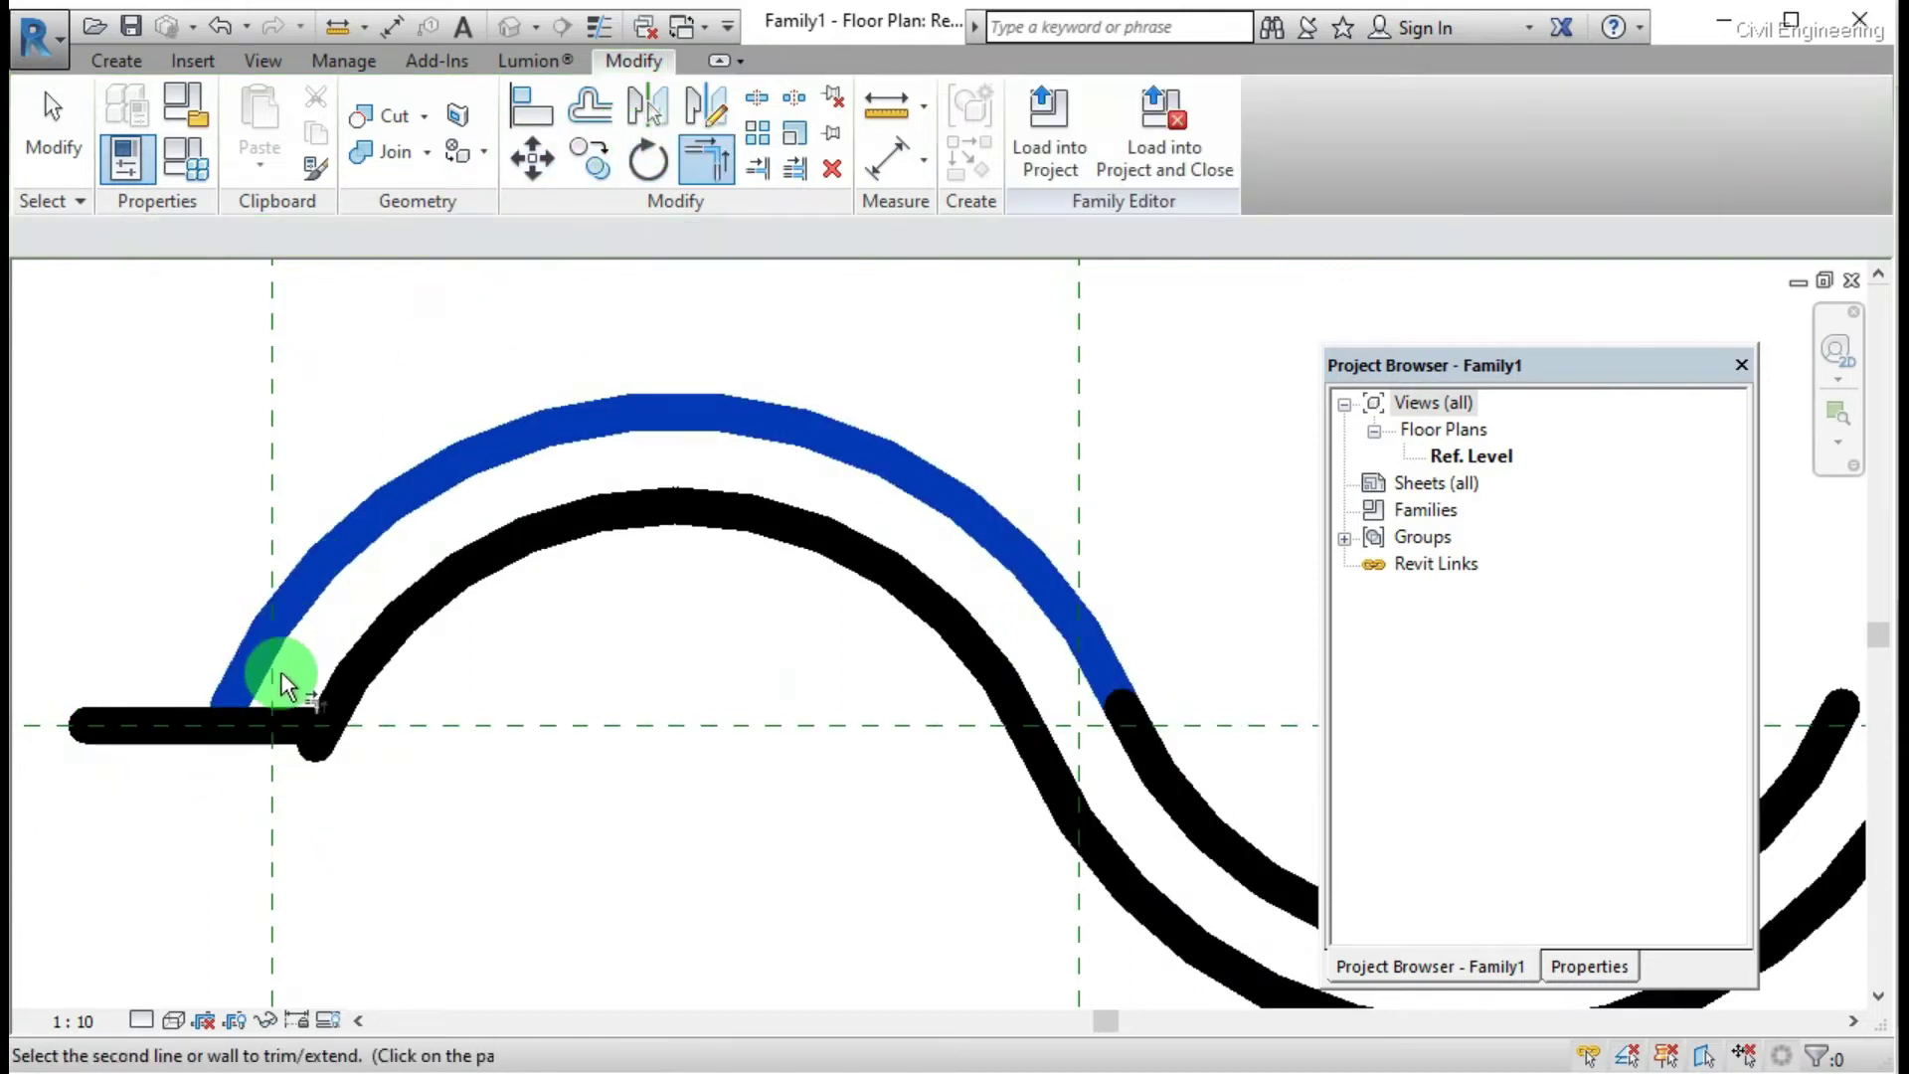
left_click(248, 725)
scroll(283, 668, "up", 2)
left_click(364, 672)
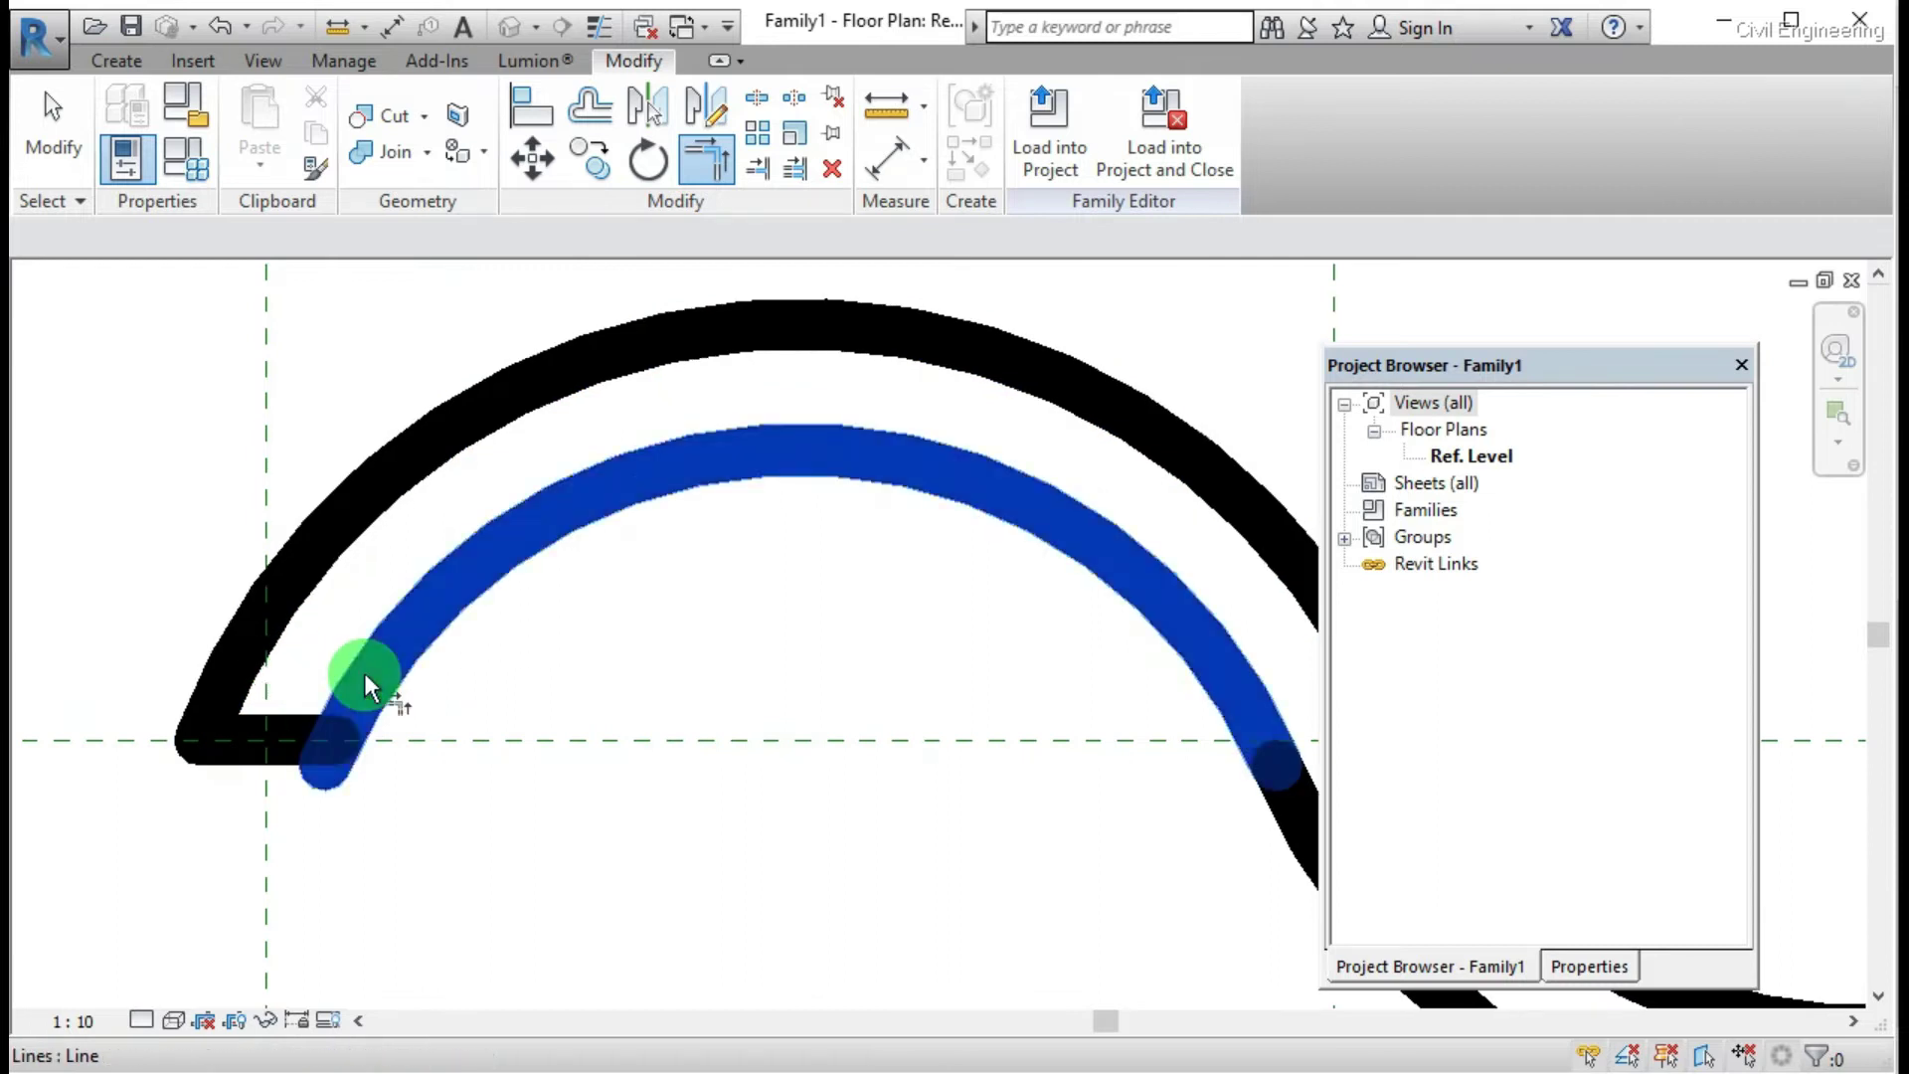
left_click(274, 749)
scroll(136, 670, "down", 3)
scroll(358, 731, "up", 4)
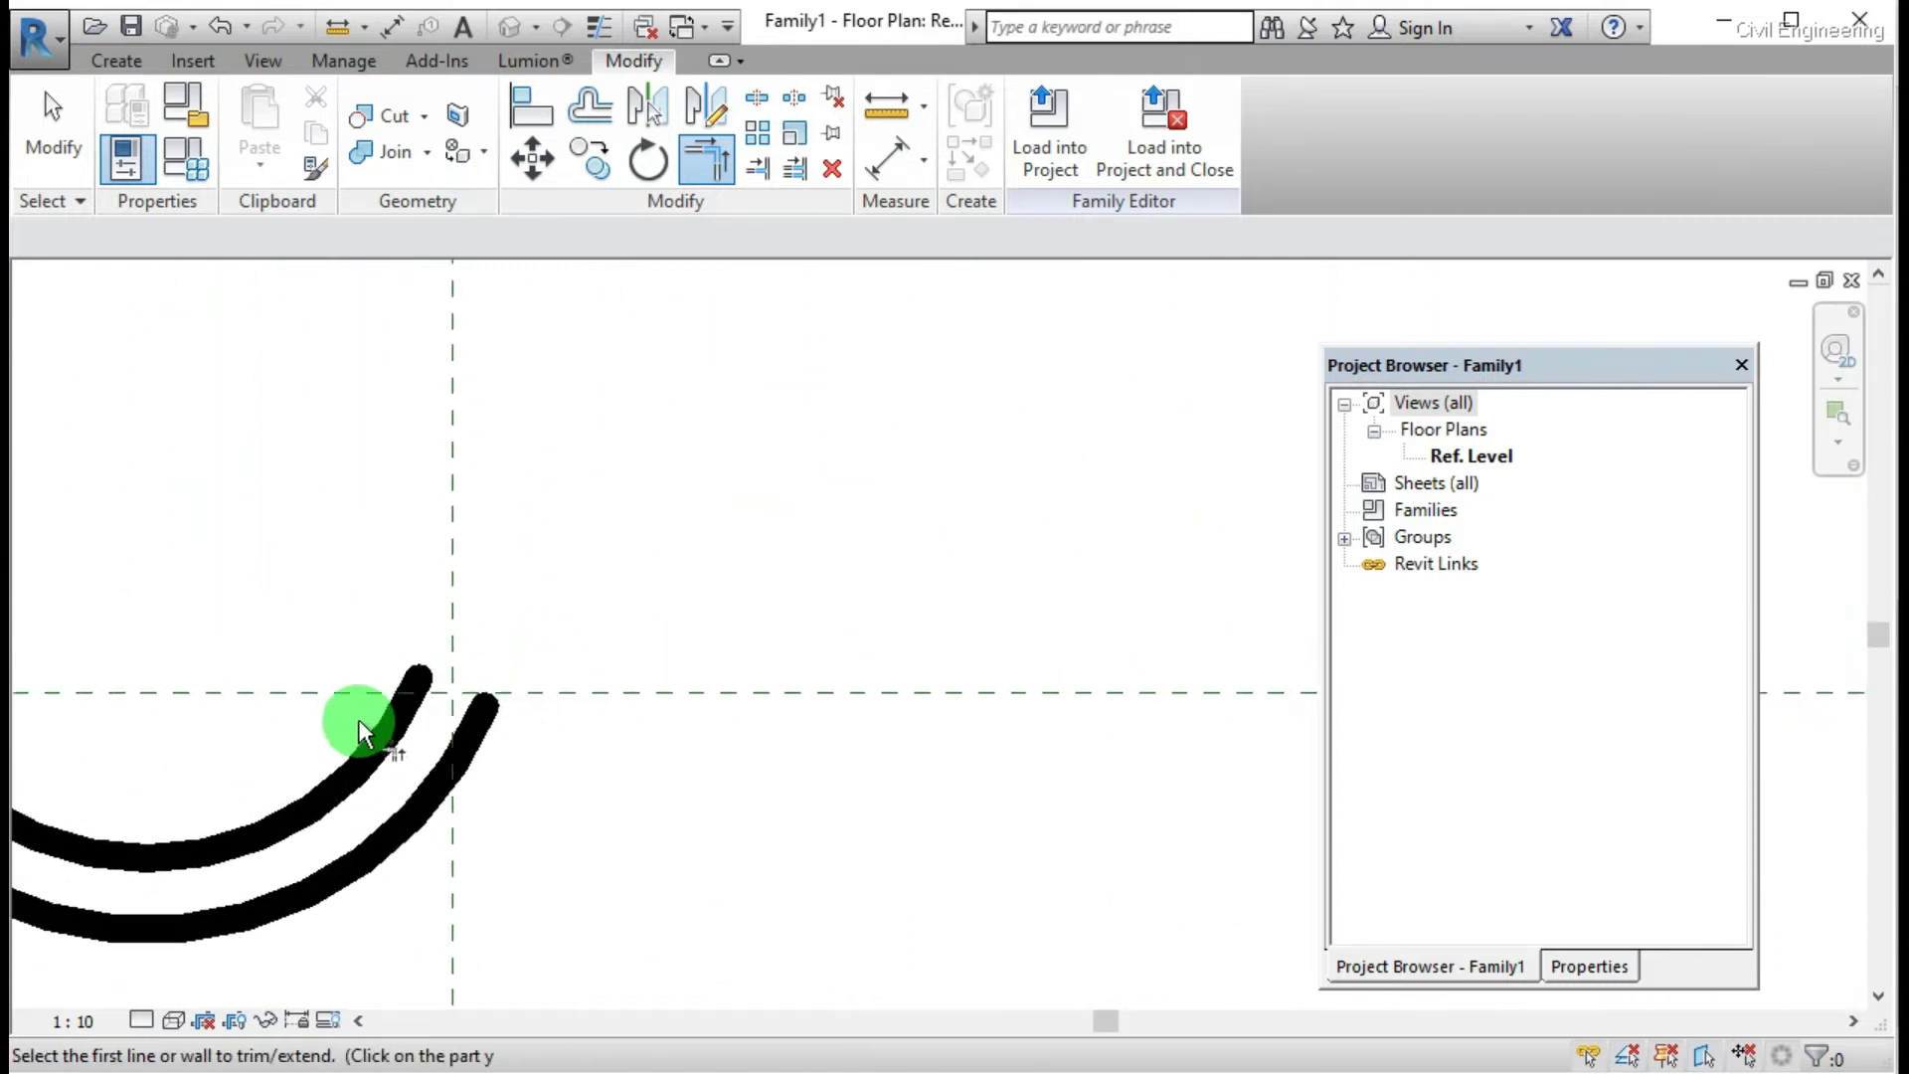
scroll(358, 734, "up", 2)
Step: Cap the right end with a flat detail line and trim both arcs to it at corners
left_click(116, 61)
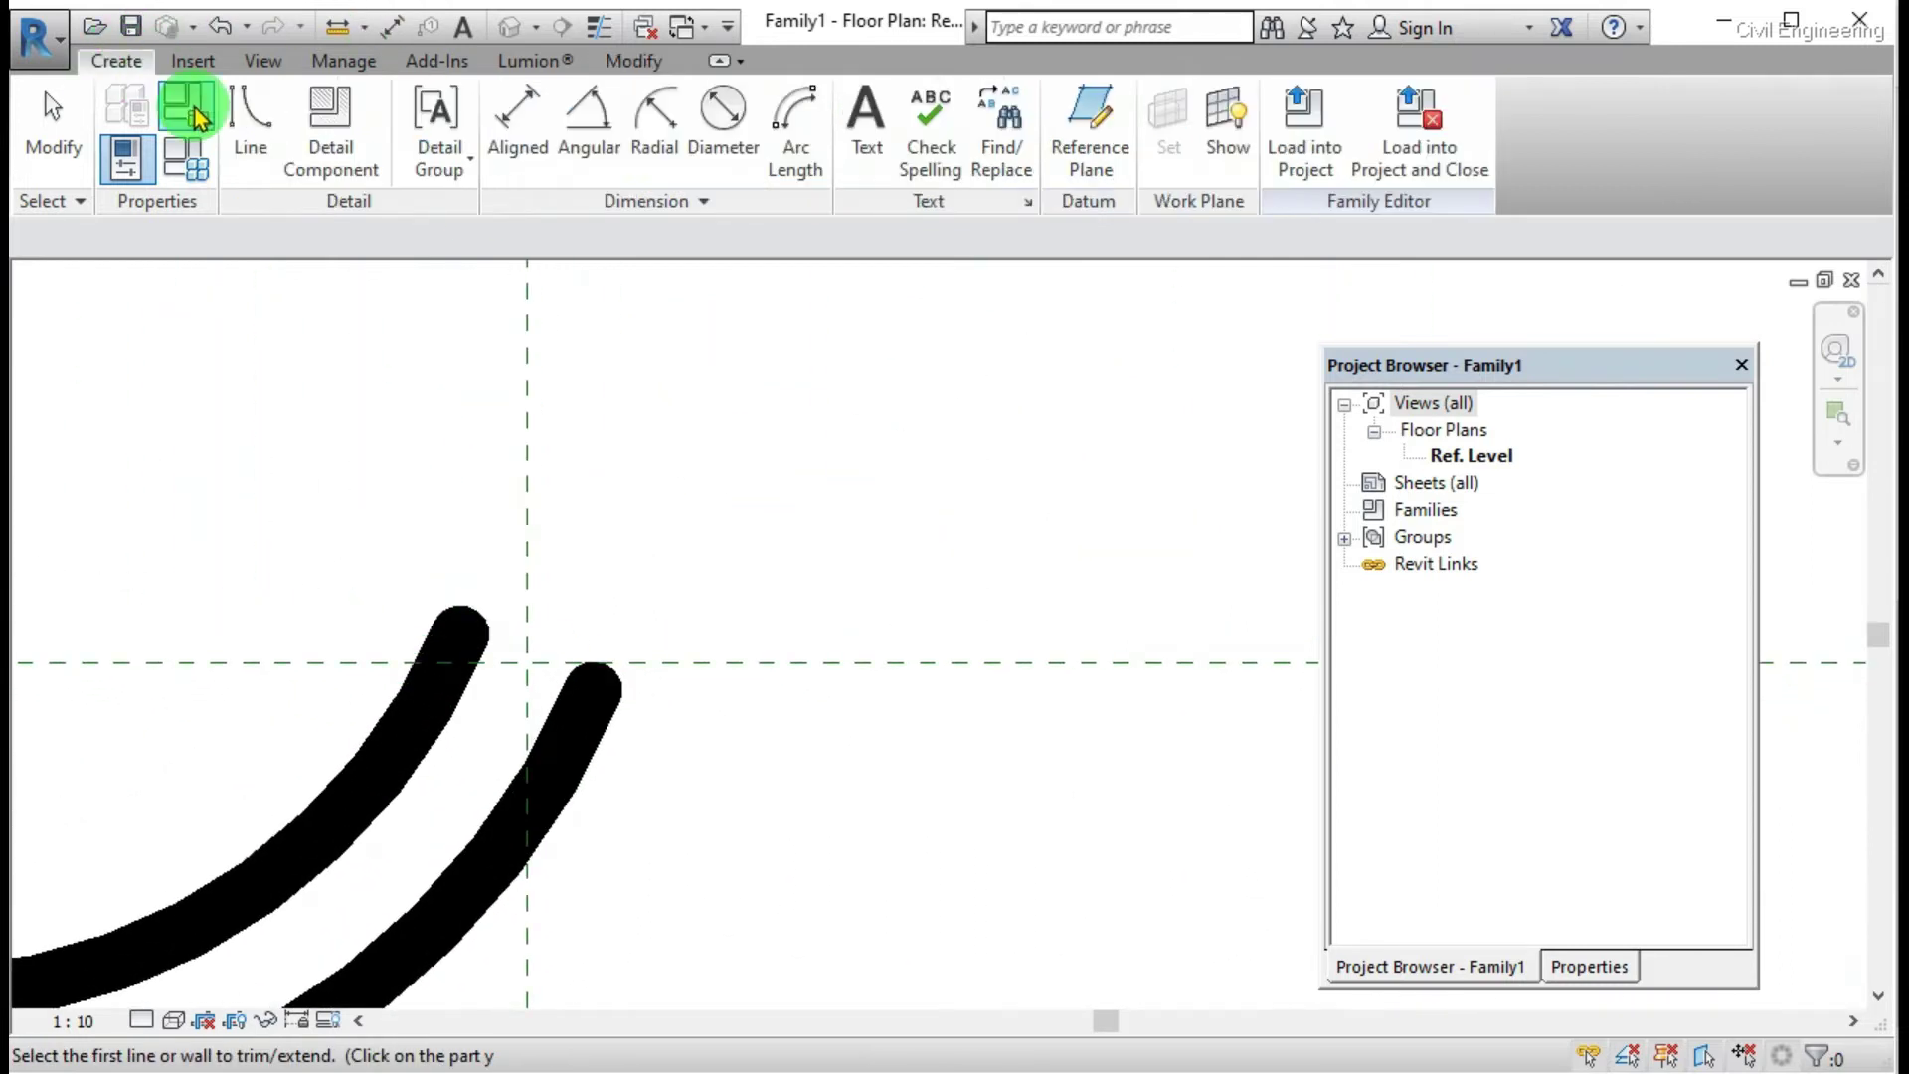
left_click(257, 154)
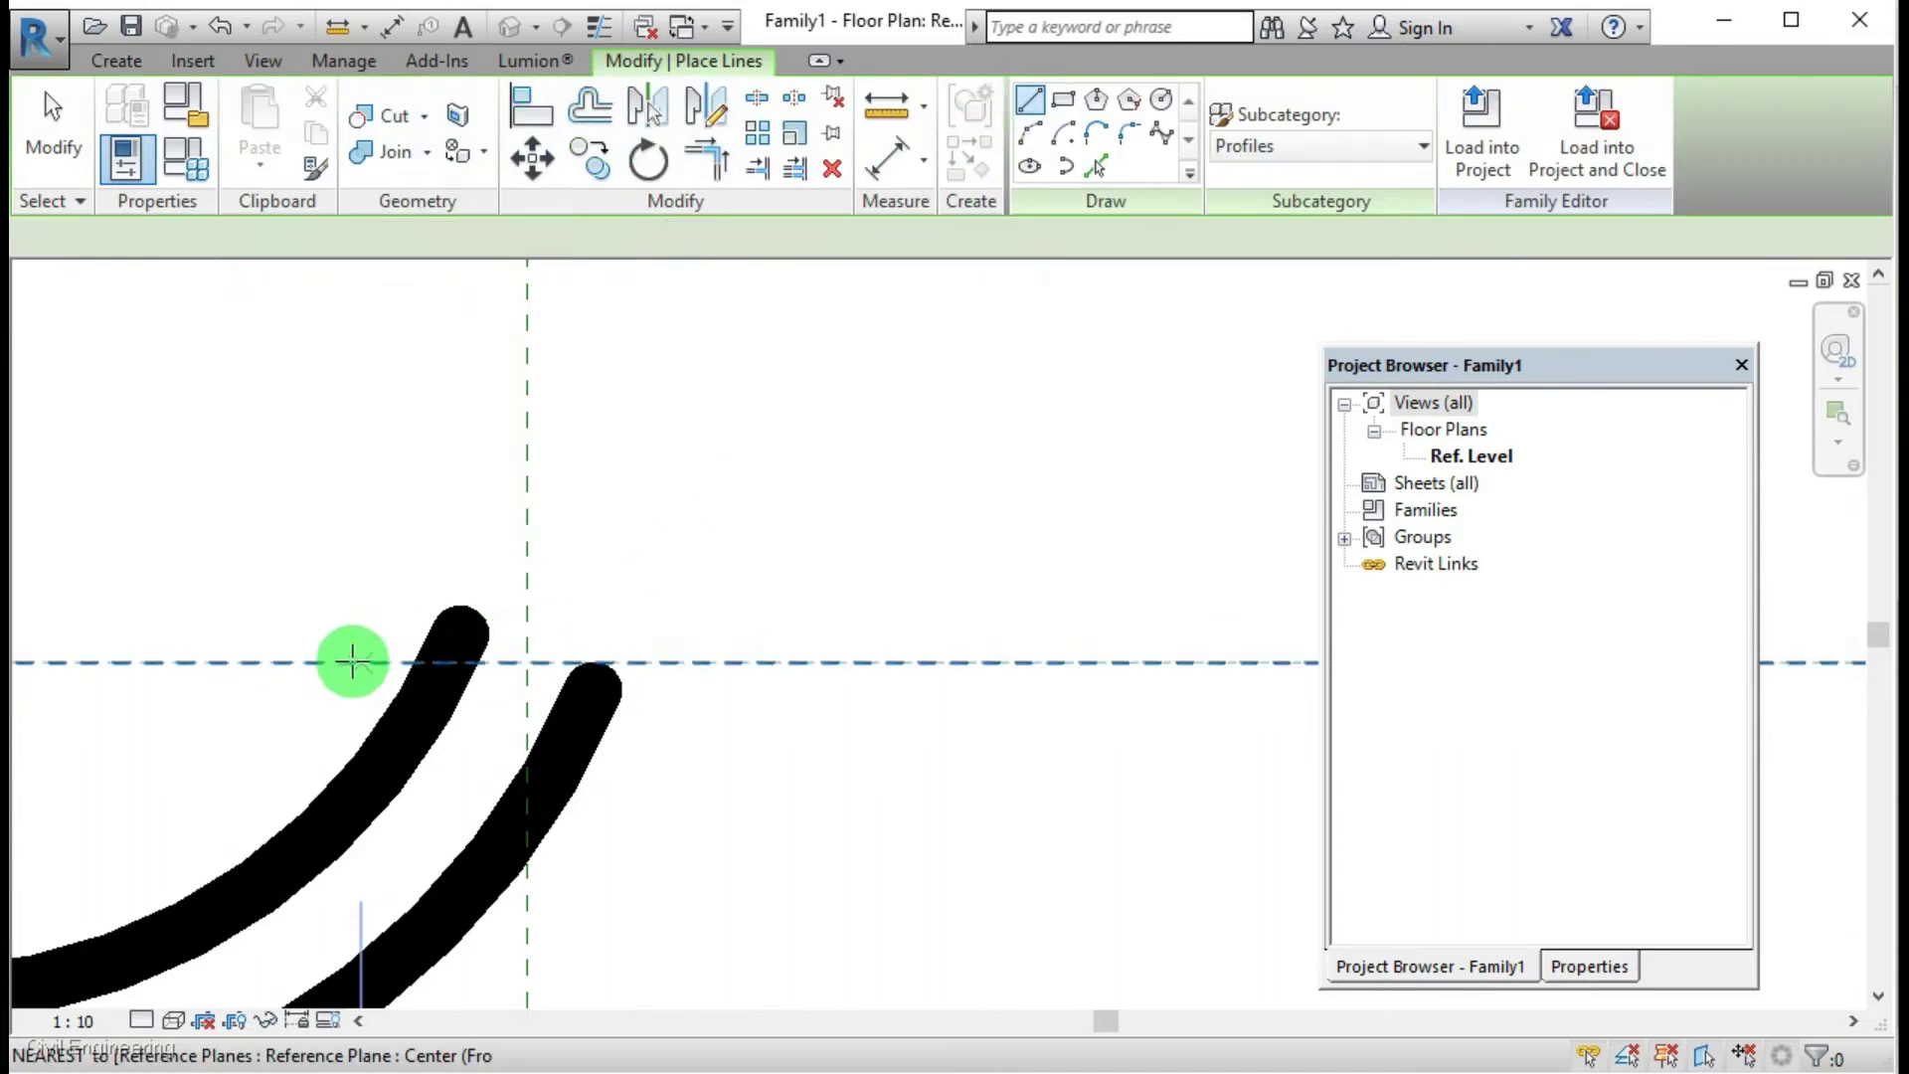
left_click(311, 661)
left_click(816, 676)
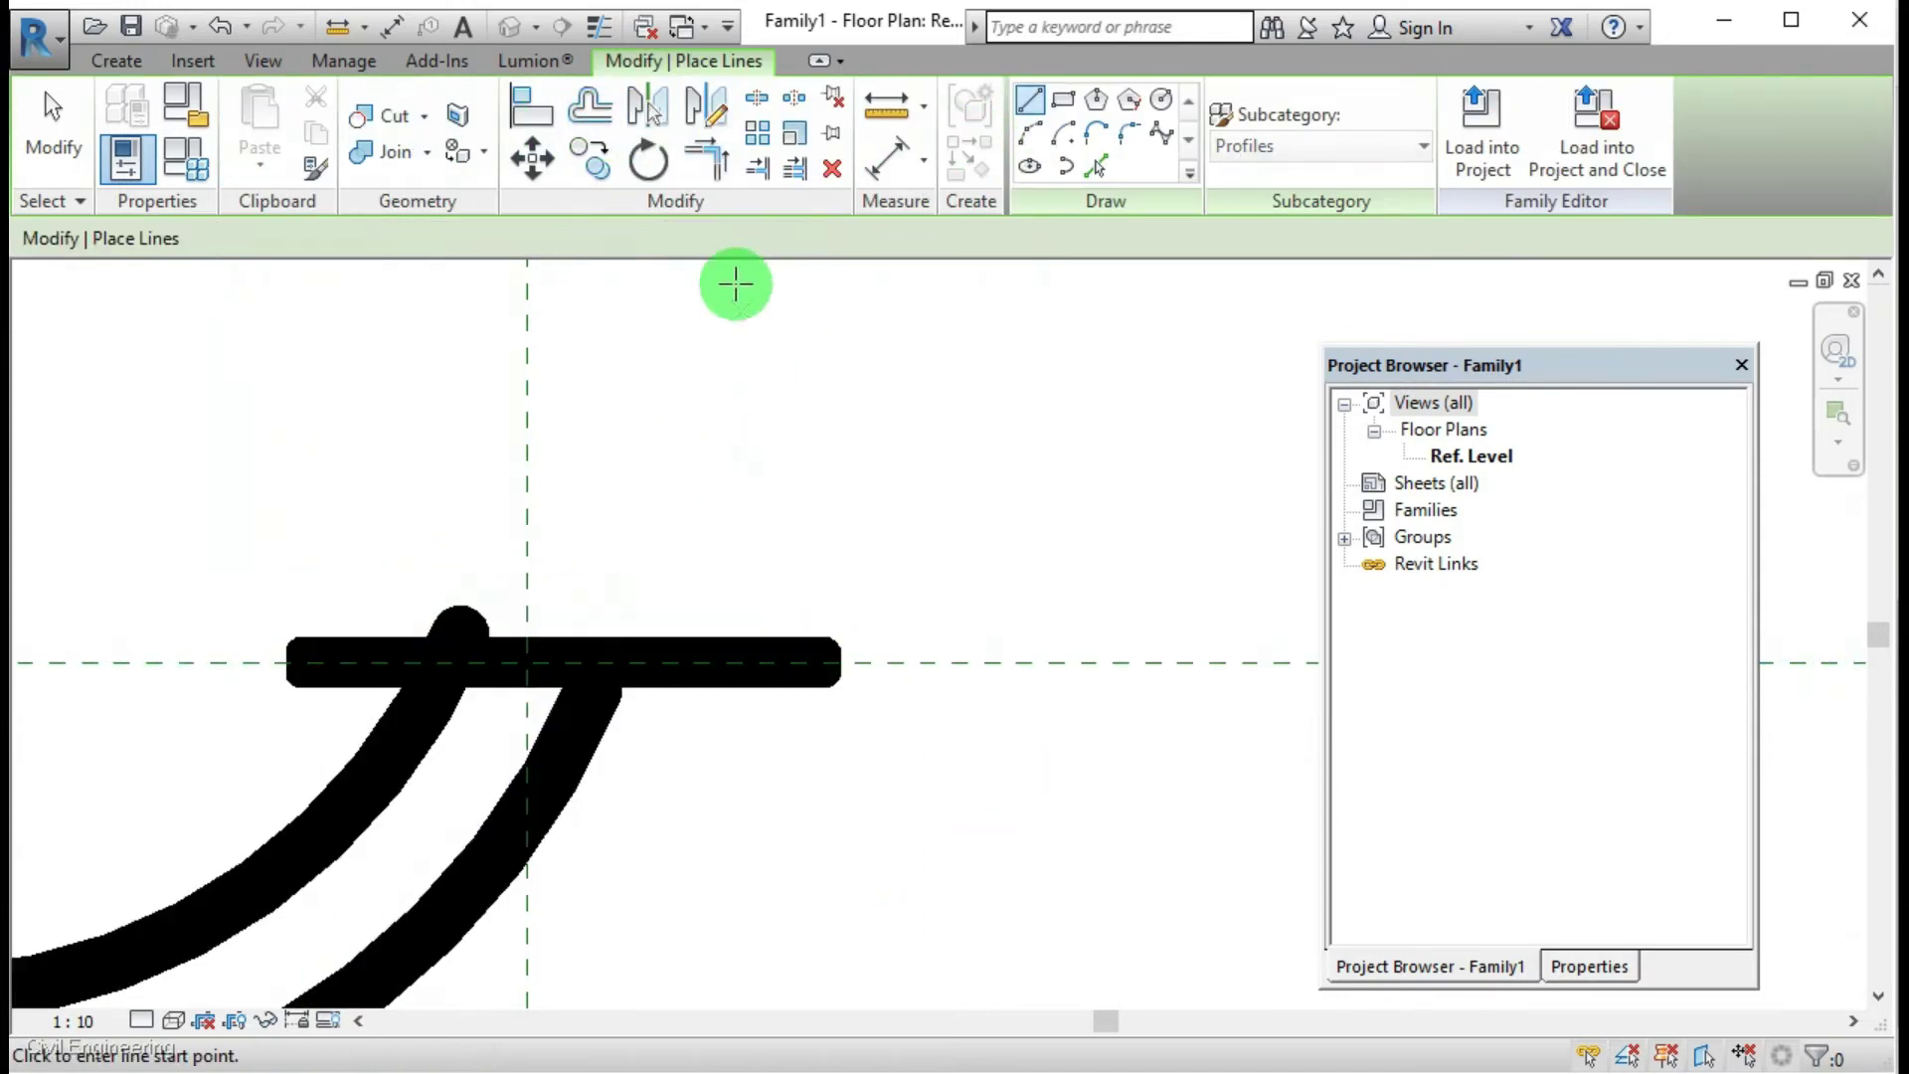
left_click(707, 159)
left_click(480, 686)
left_click(480, 686)
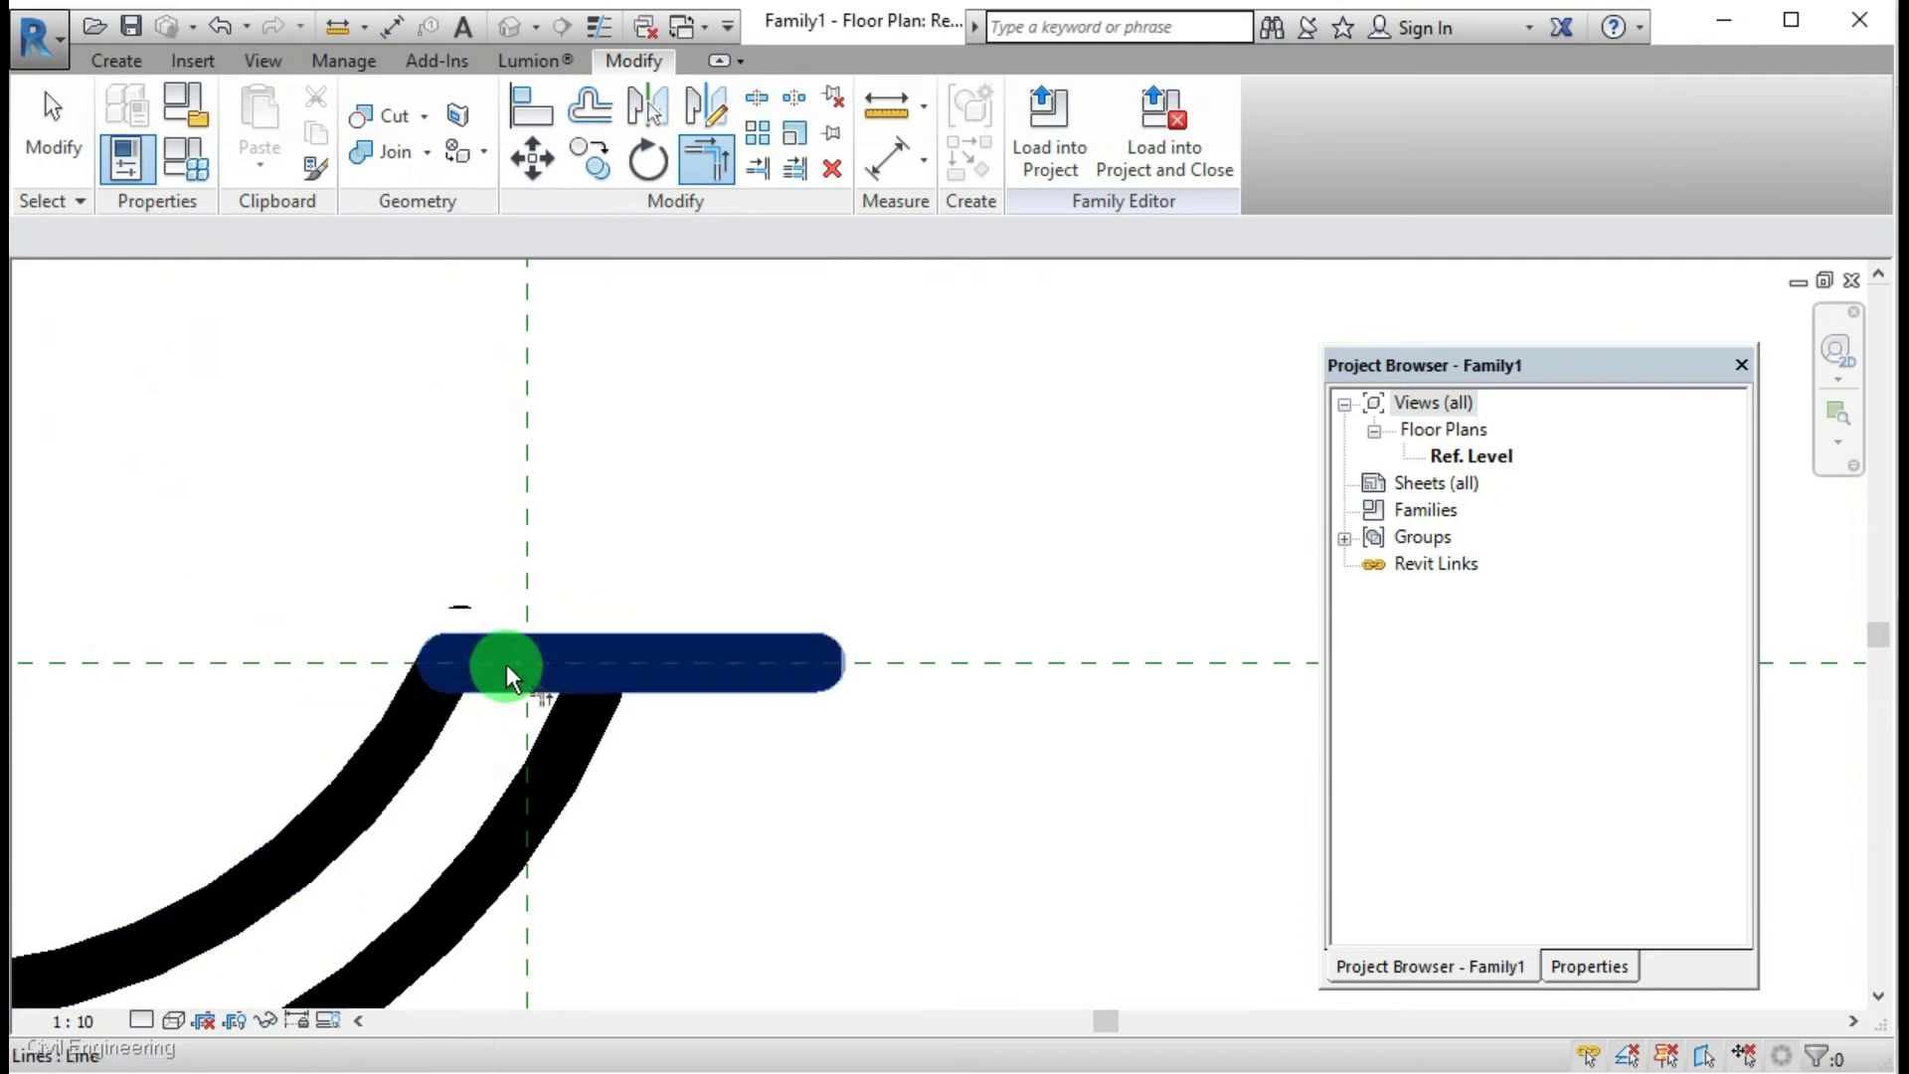
left_click(503, 673)
left_click(583, 724)
scroll(648, 703, "down", 2)
scroll(684, 675, "down", 3)
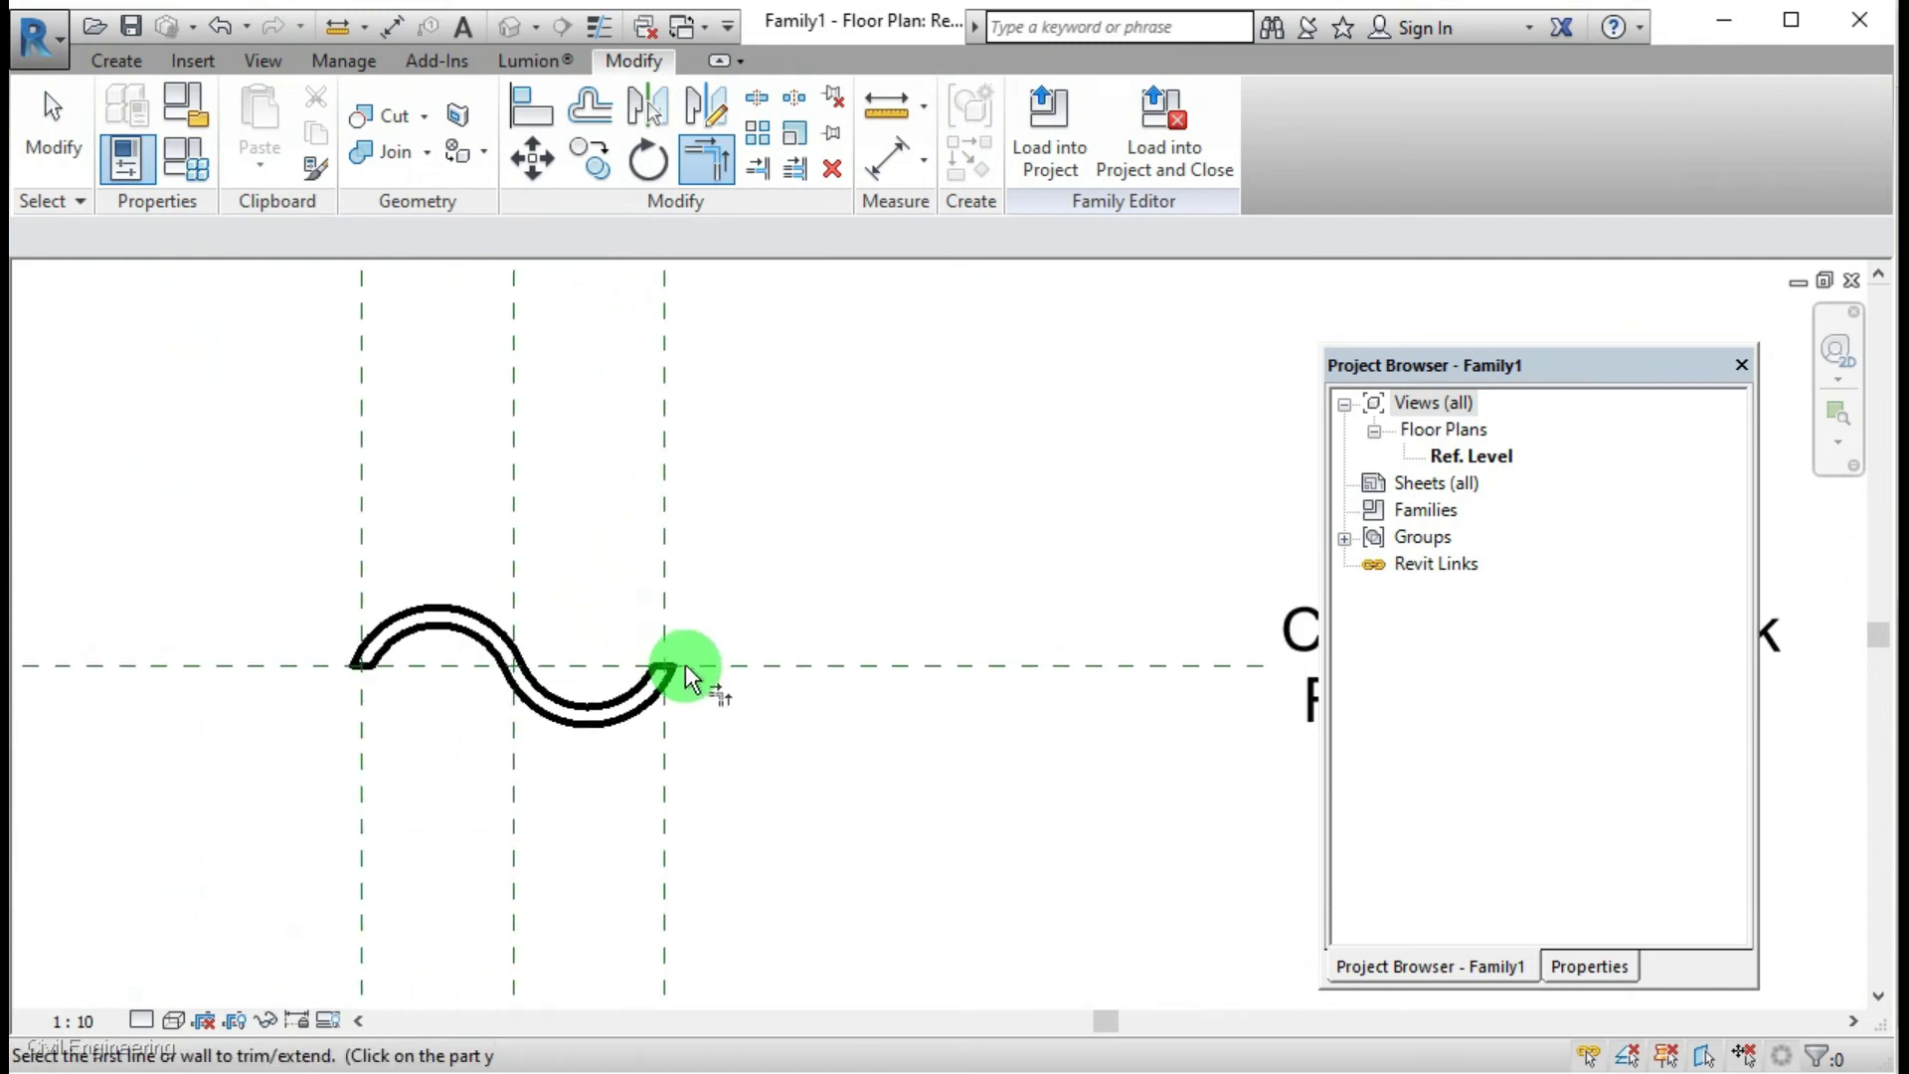
scroll(537, 656, "up", 2)
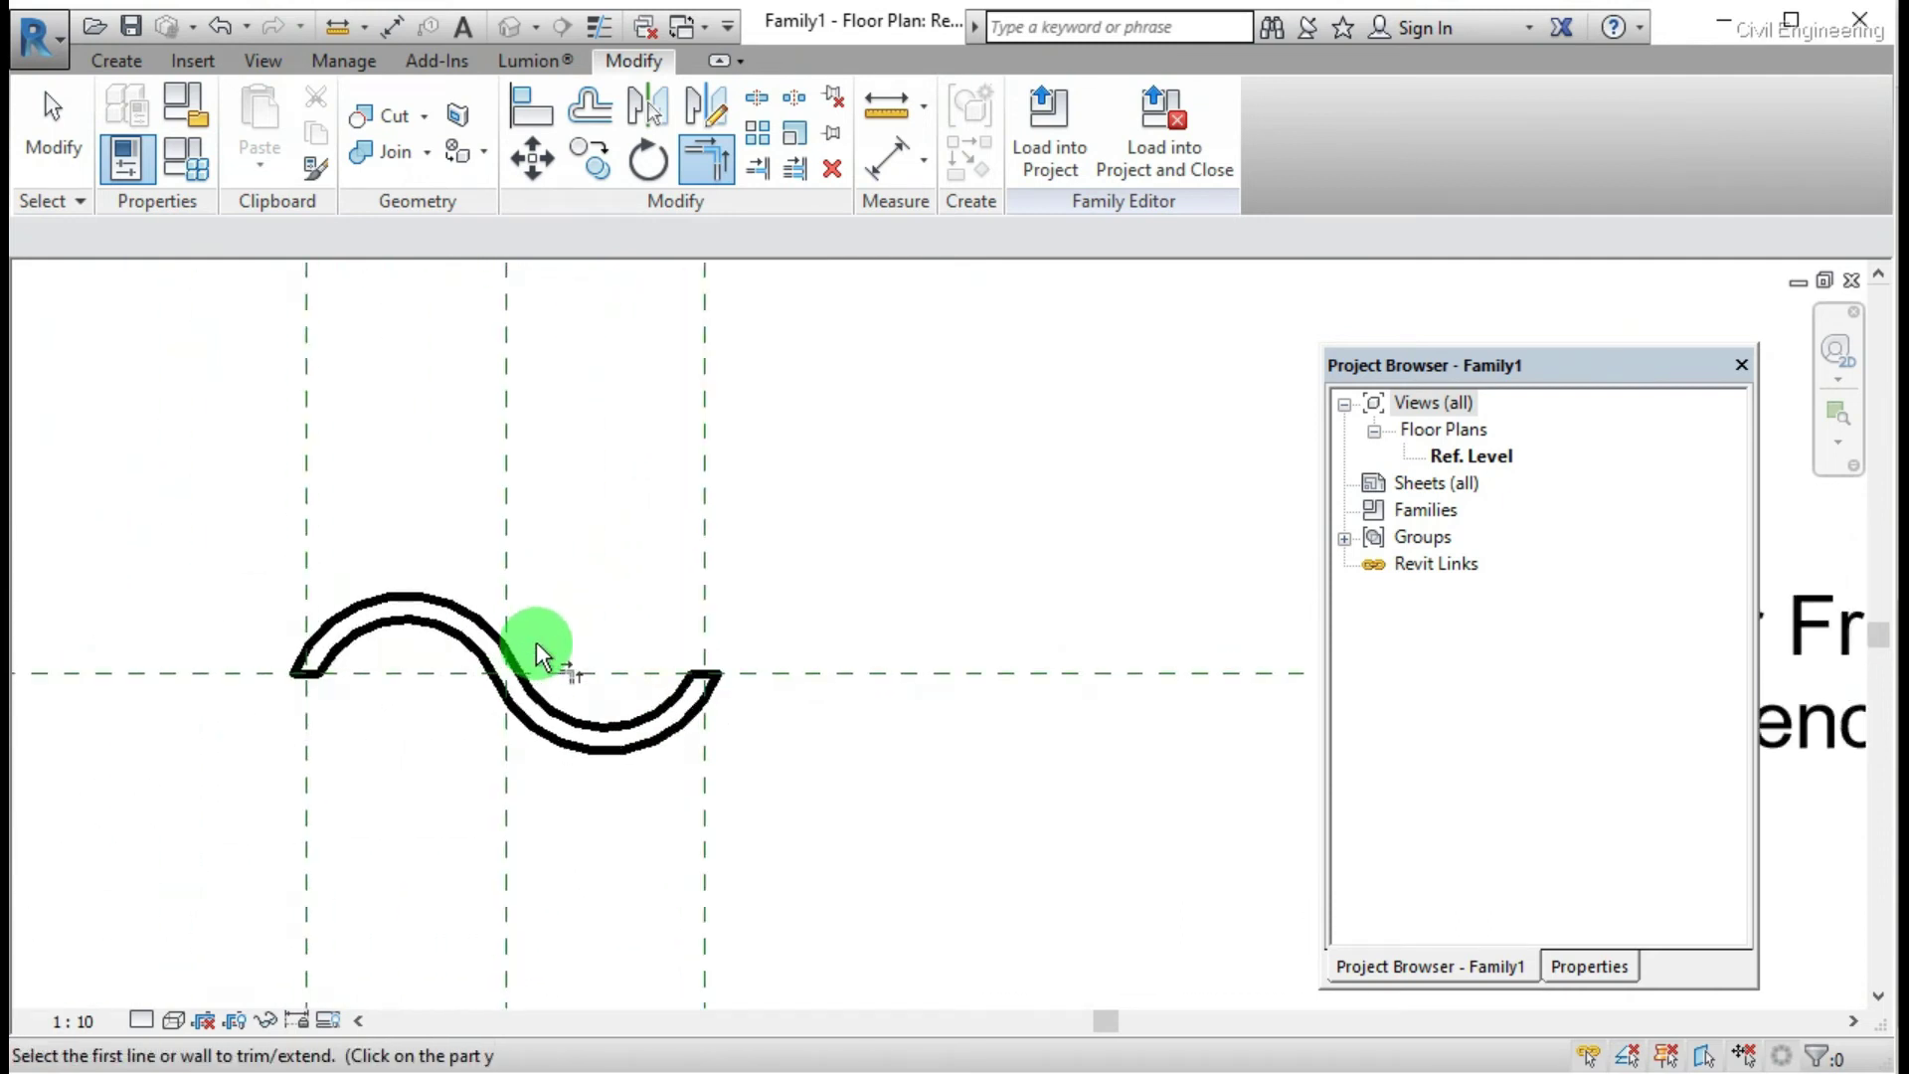
scroll(537, 656, "up", 2)
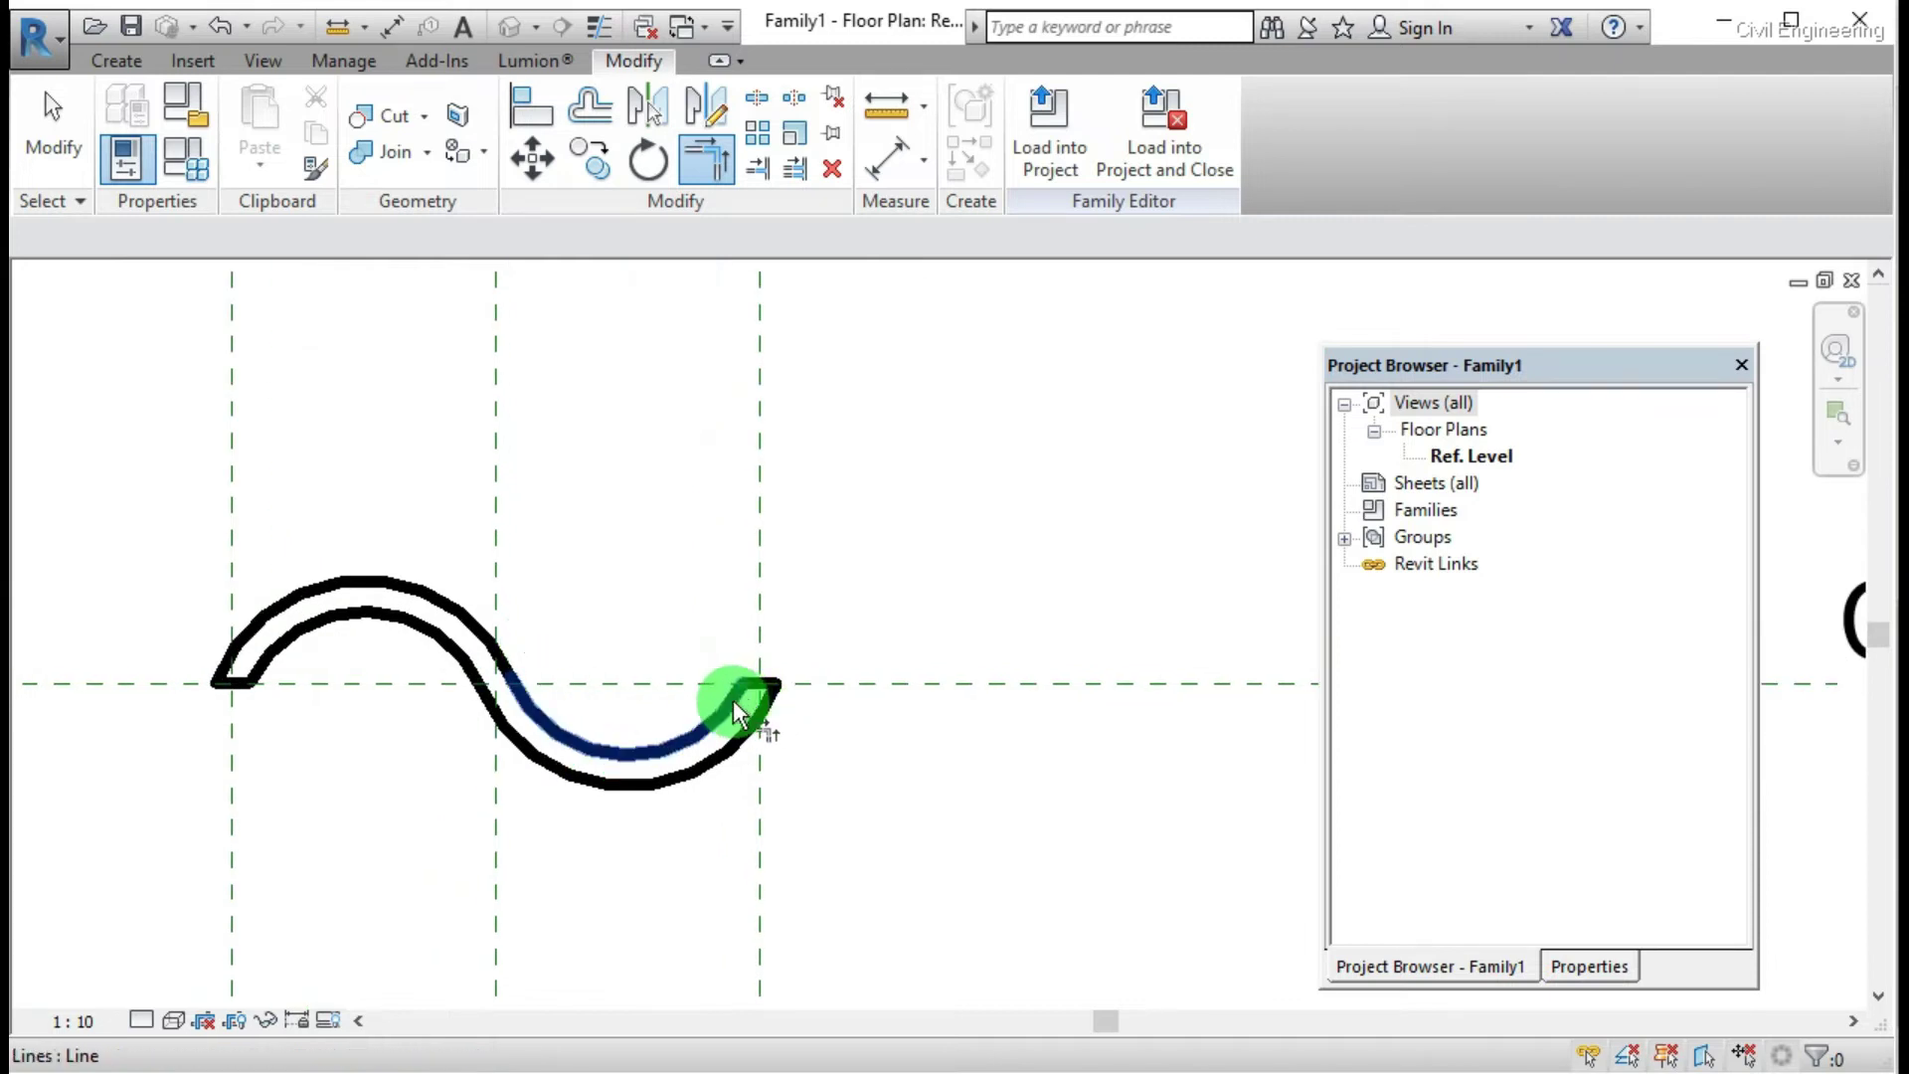
scroll(746, 696, "down", 2)
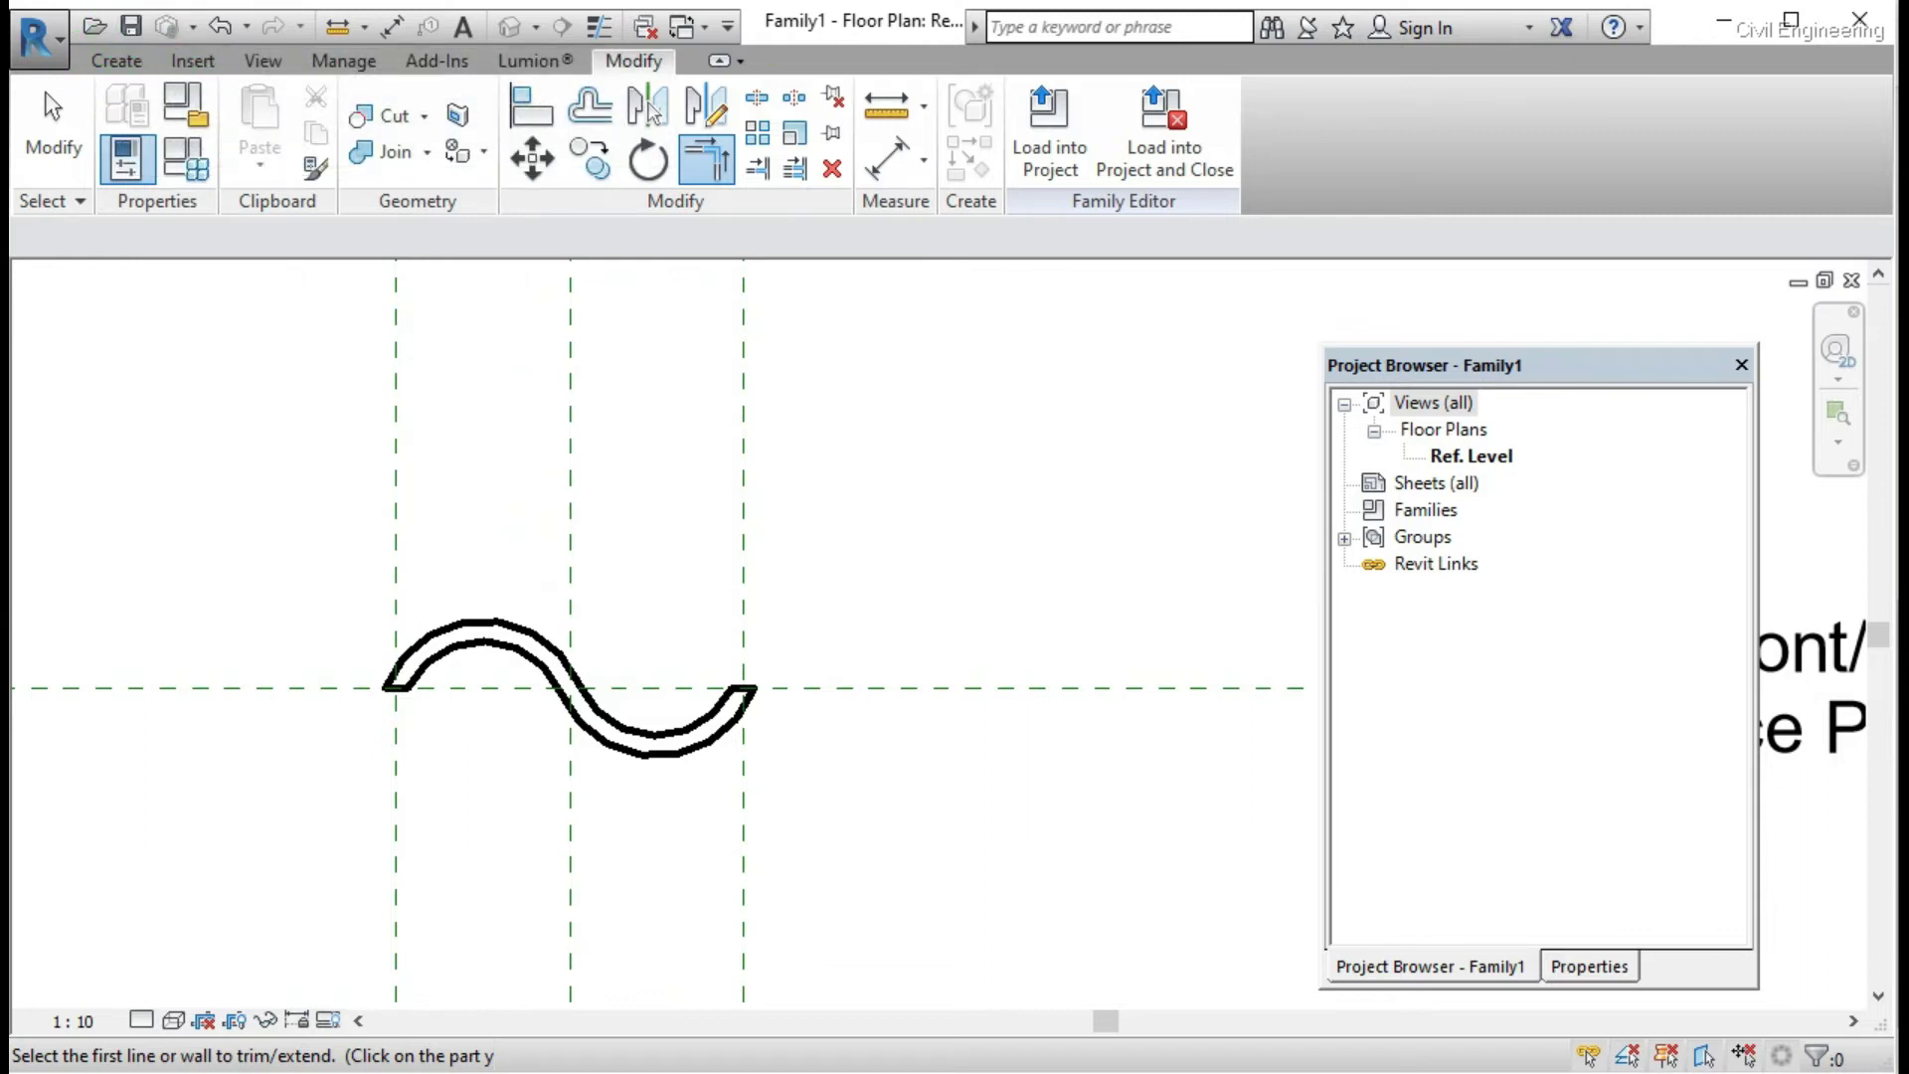
Step: Save the family as 'asbastos profile' and load it into the project
key("ctrl+s")
left_click(822, 892)
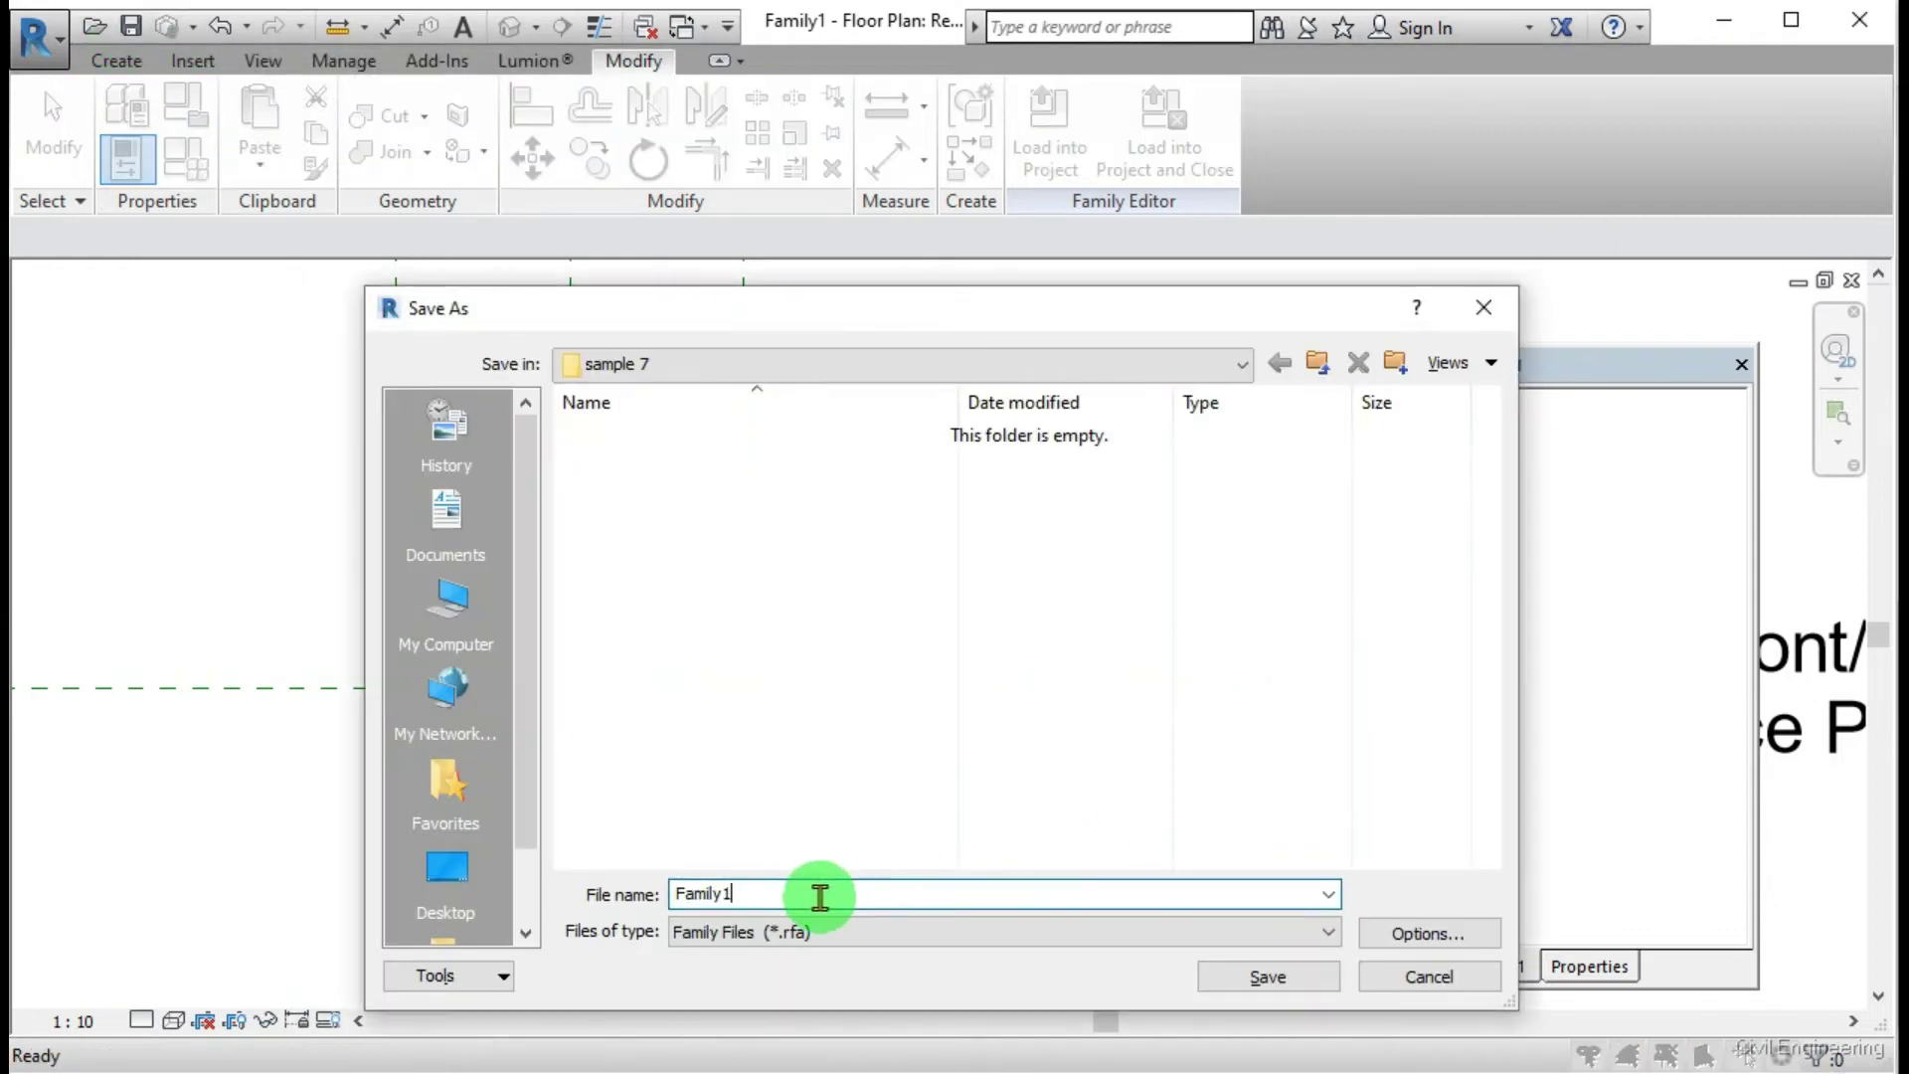
left_click_drag(768, 885, 643, 880)
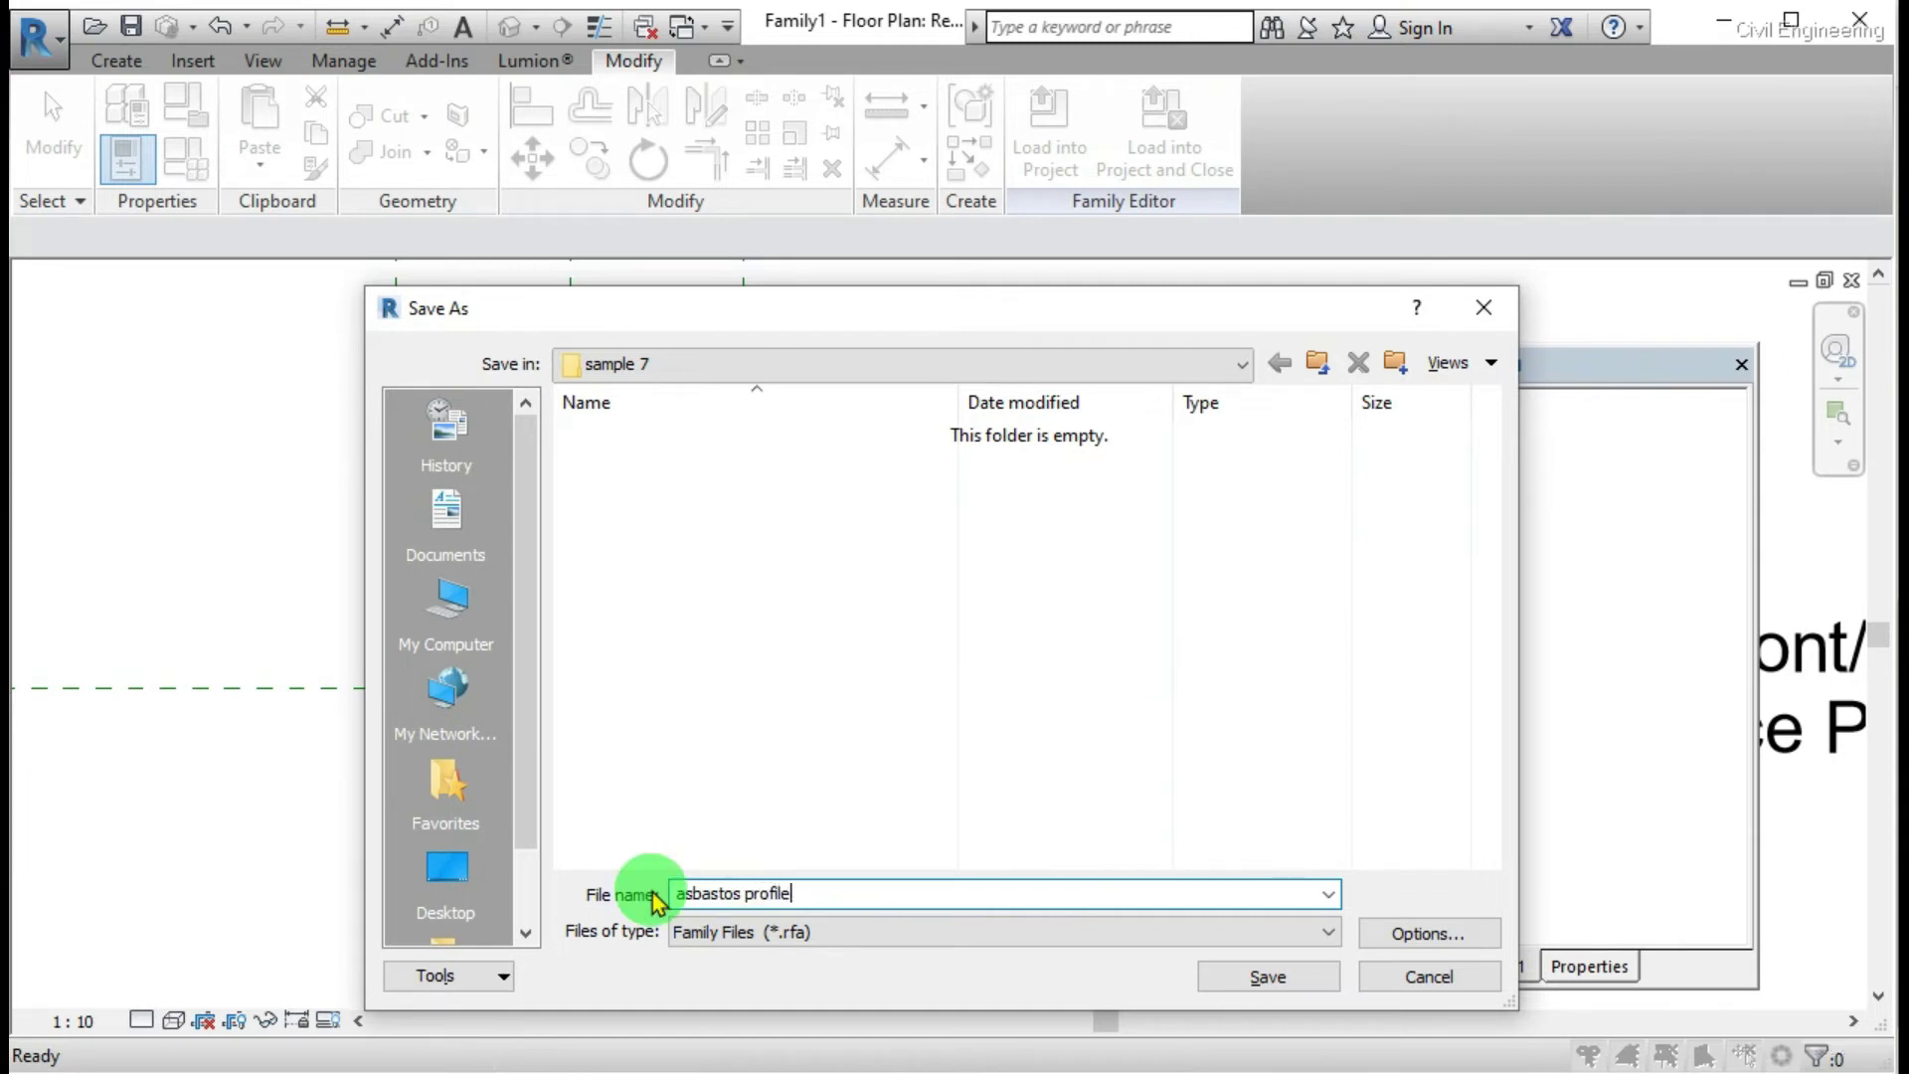
key("Return")
scroll(628, 661, "down", 3)
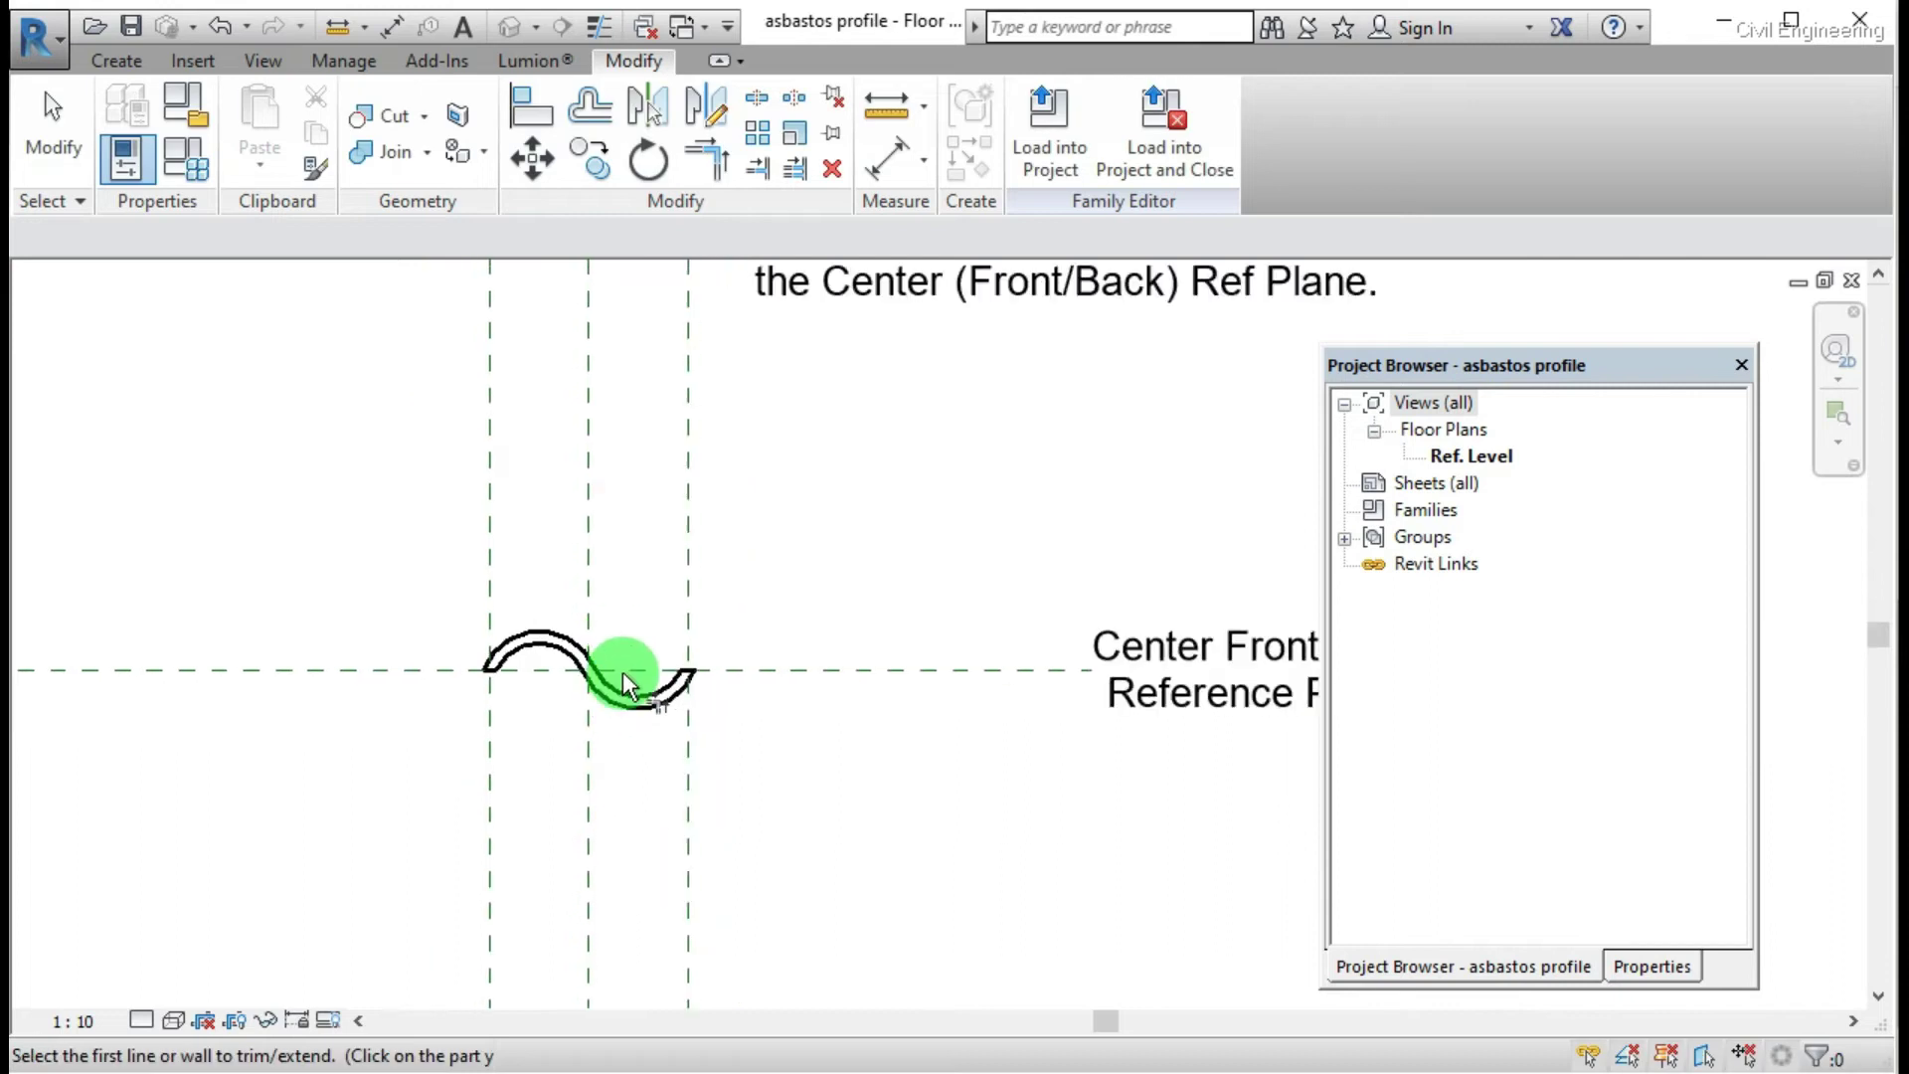
scroll(626, 684, "up", 3)
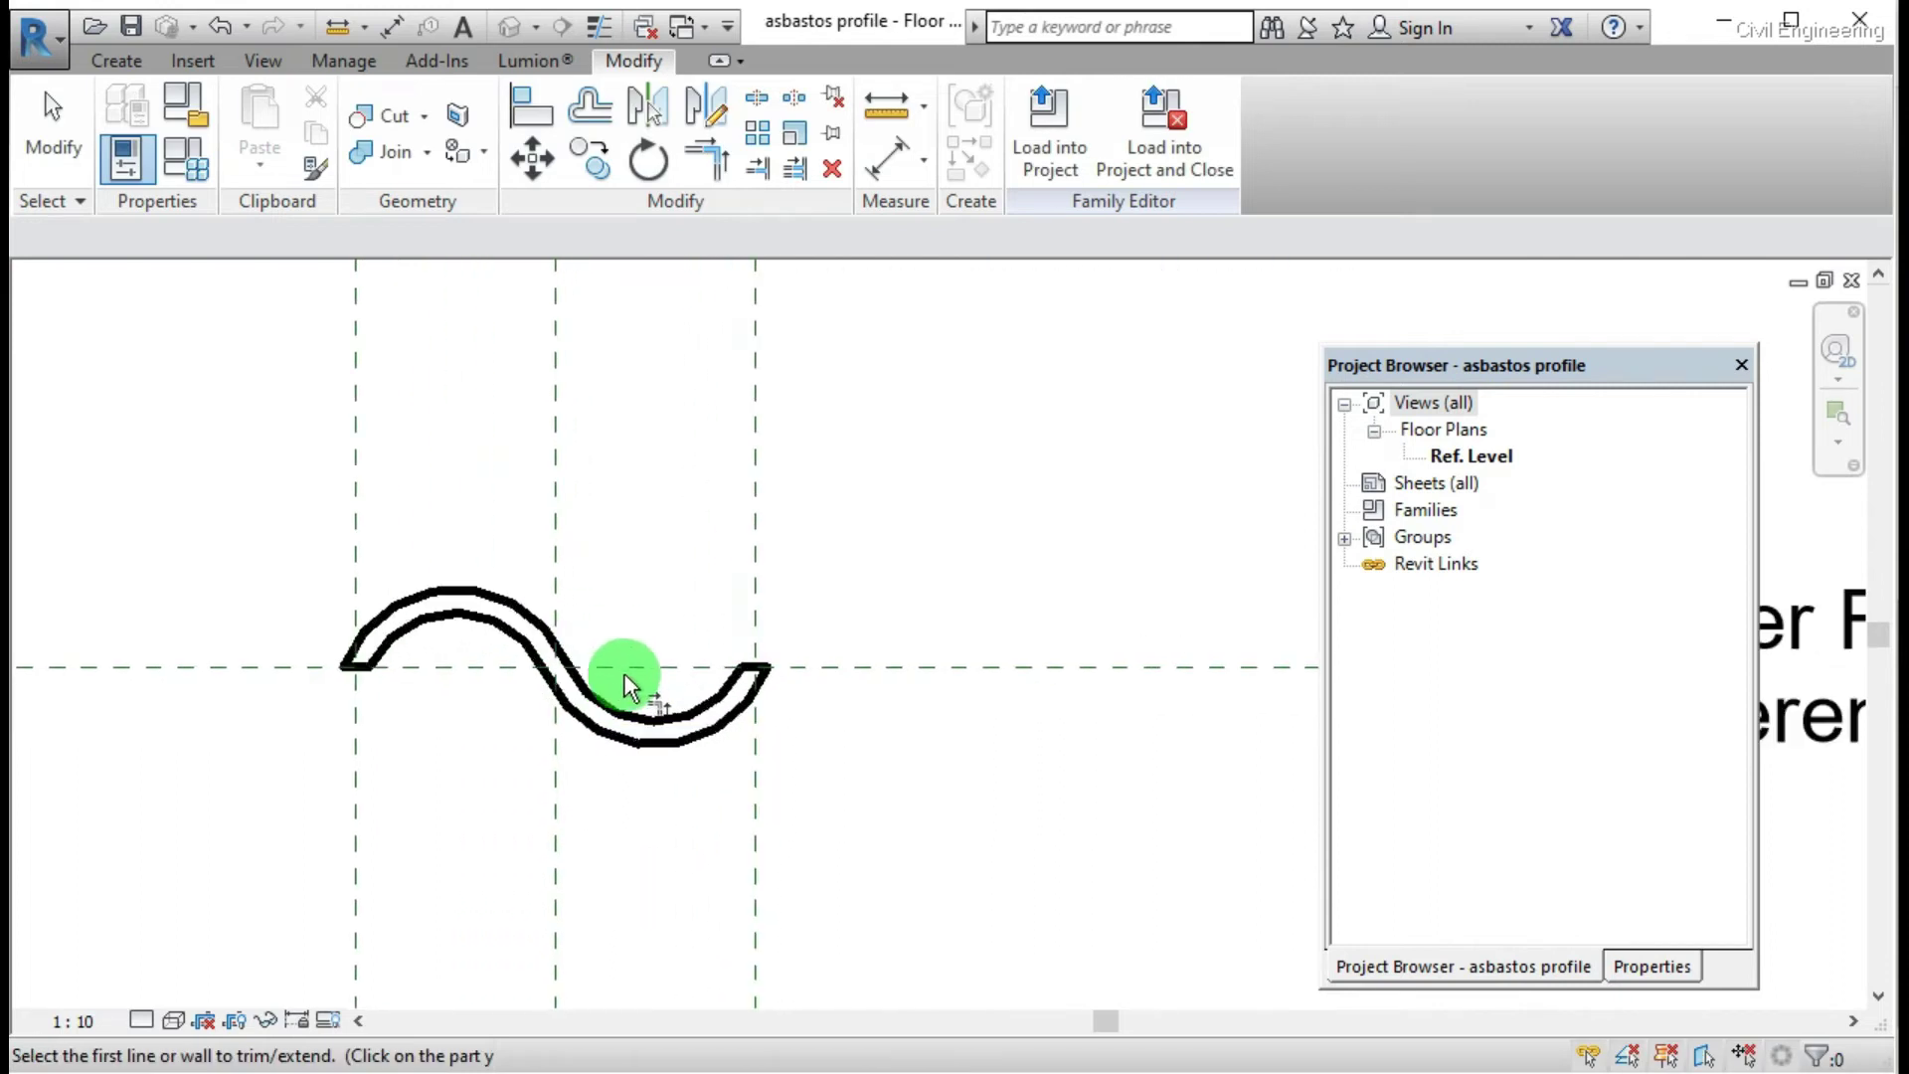
left_click(1066, 159)
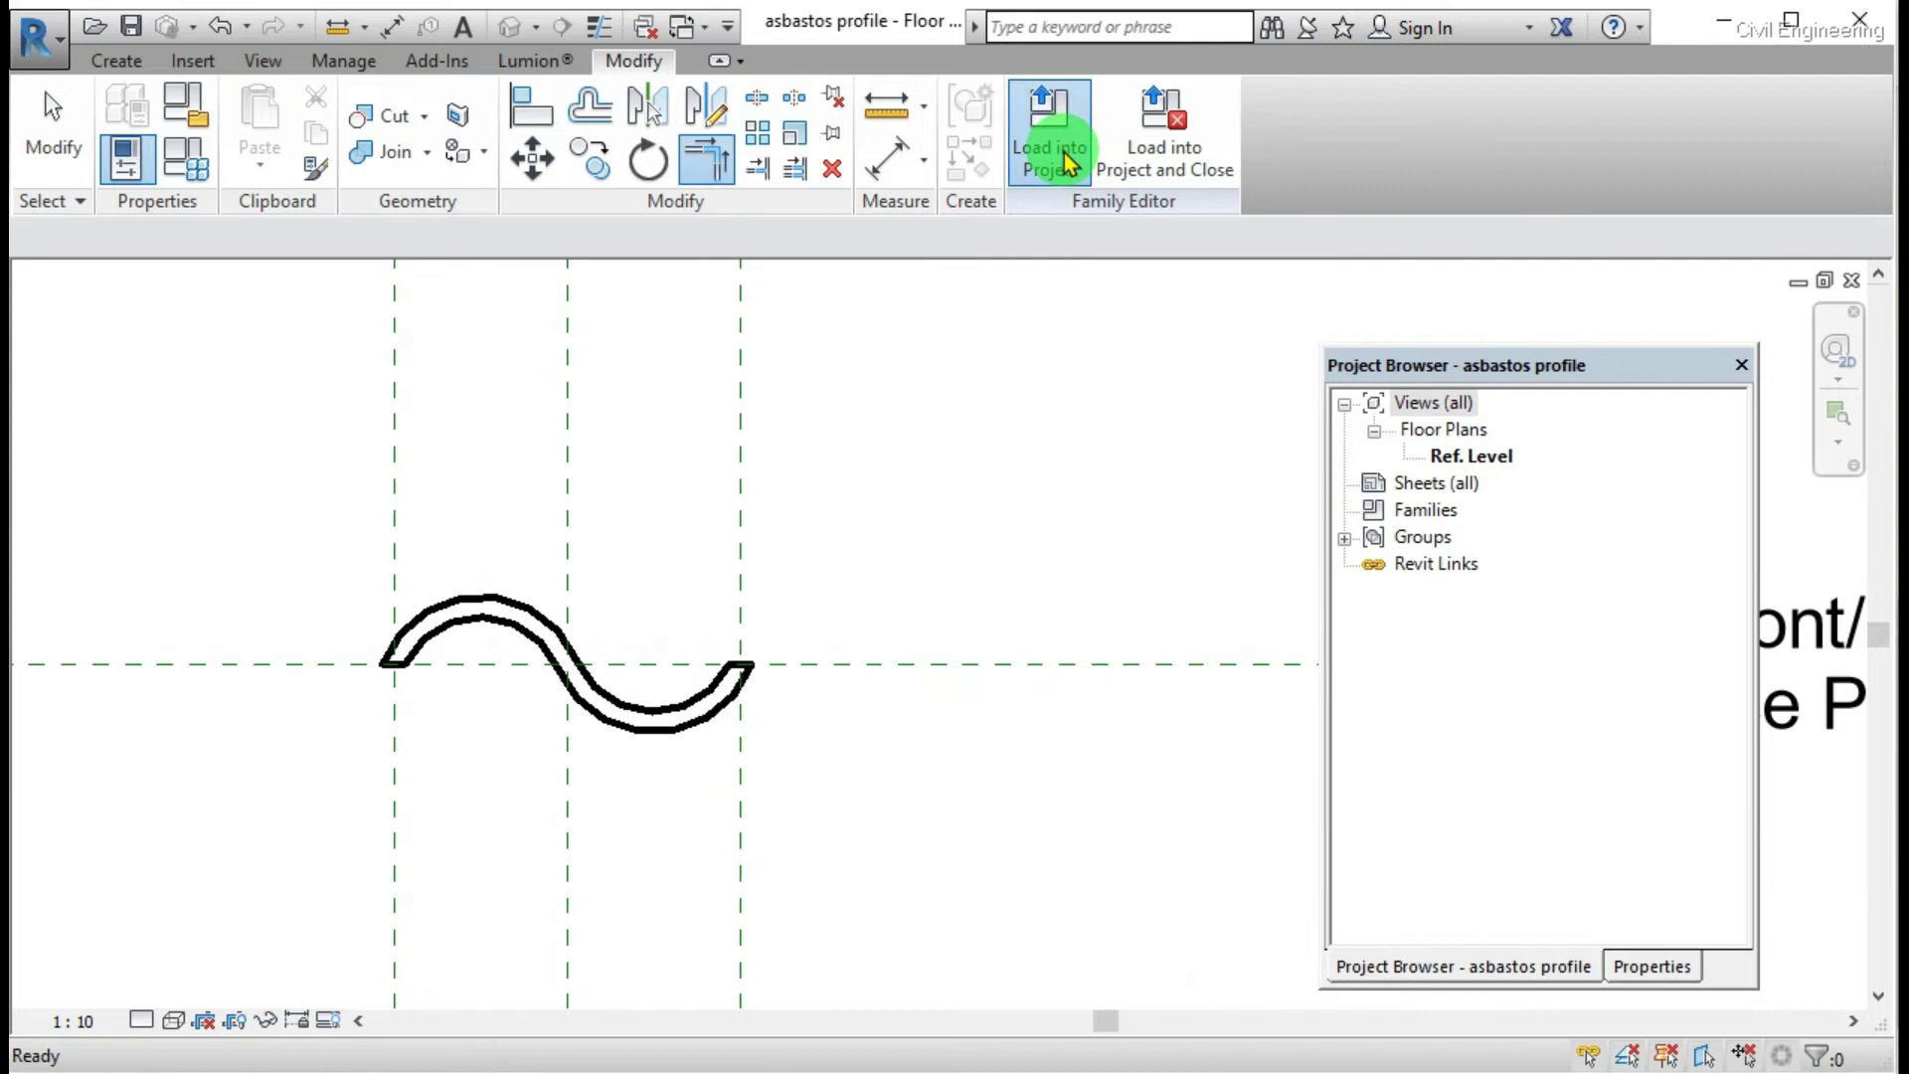
left_click(1152, 280)
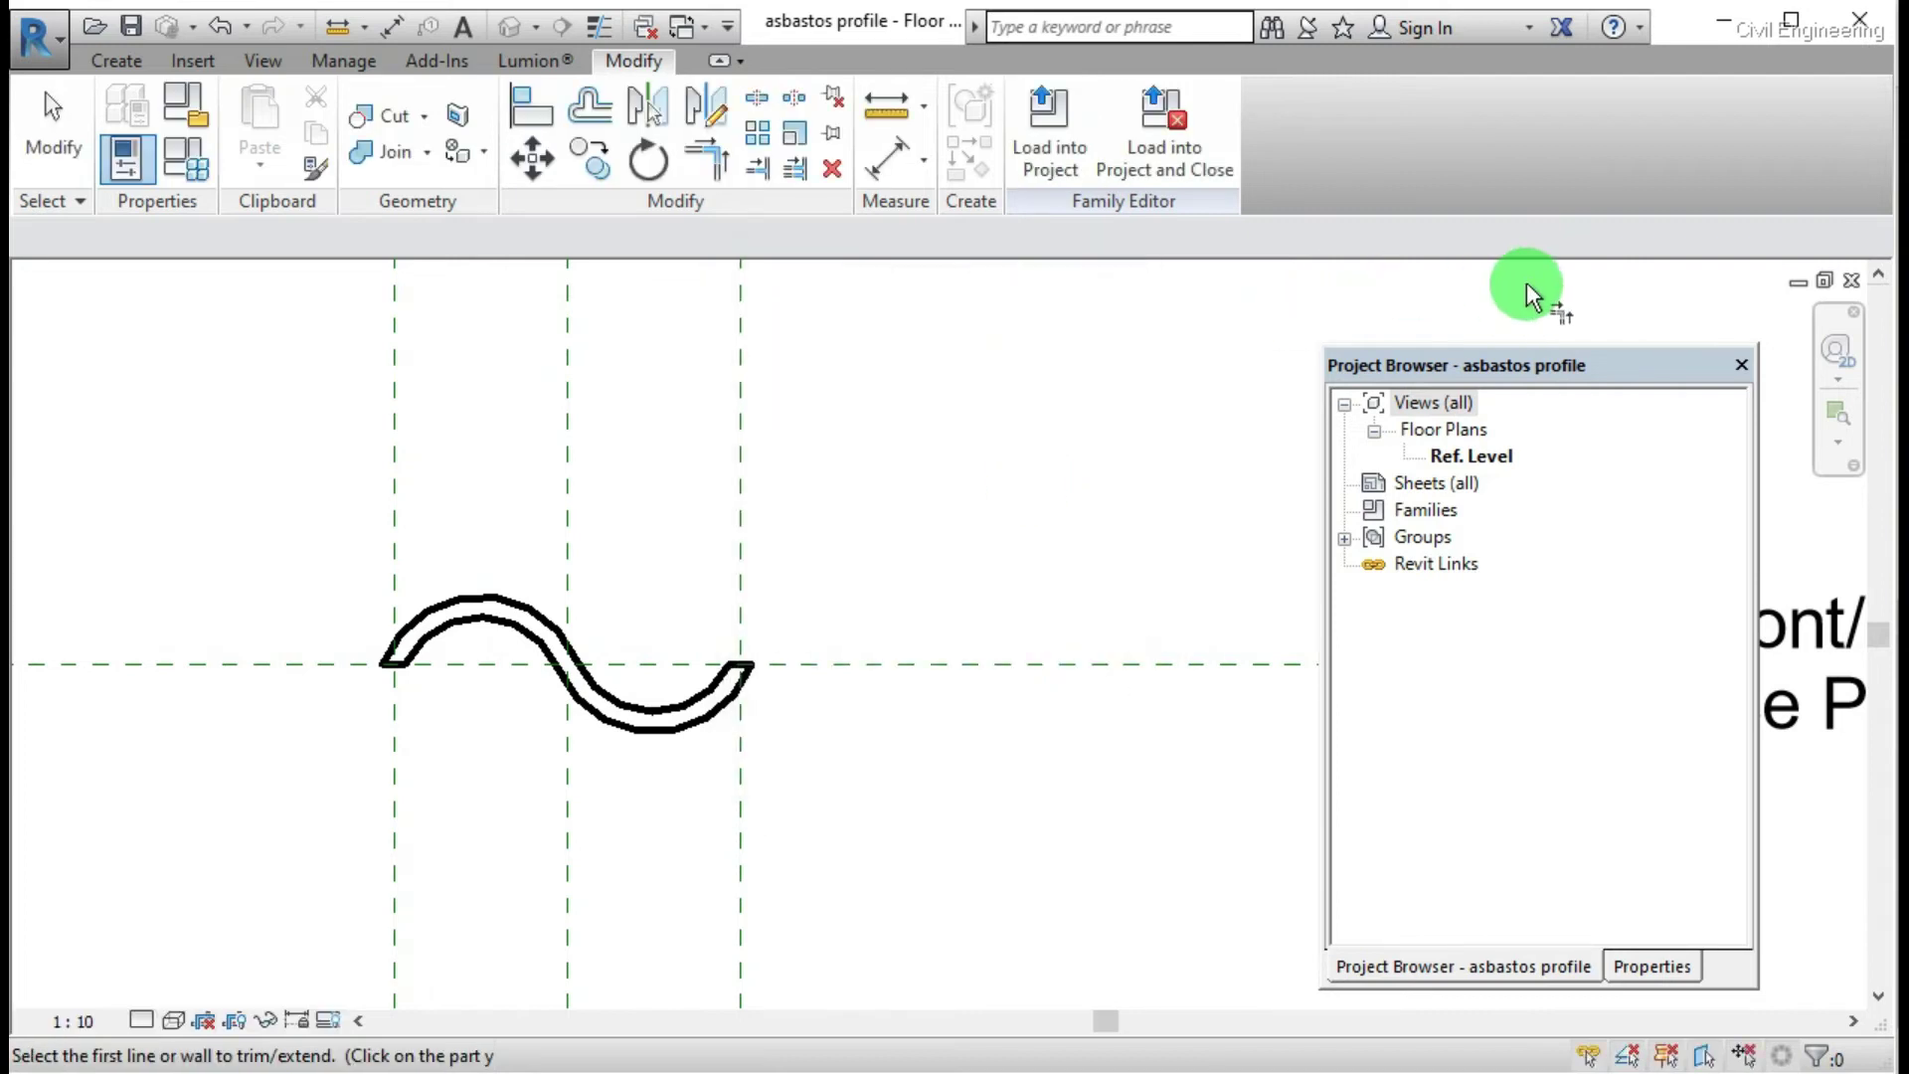
Step: Minimize the family window and maximize the house project's 3D view
left_click(1798, 282)
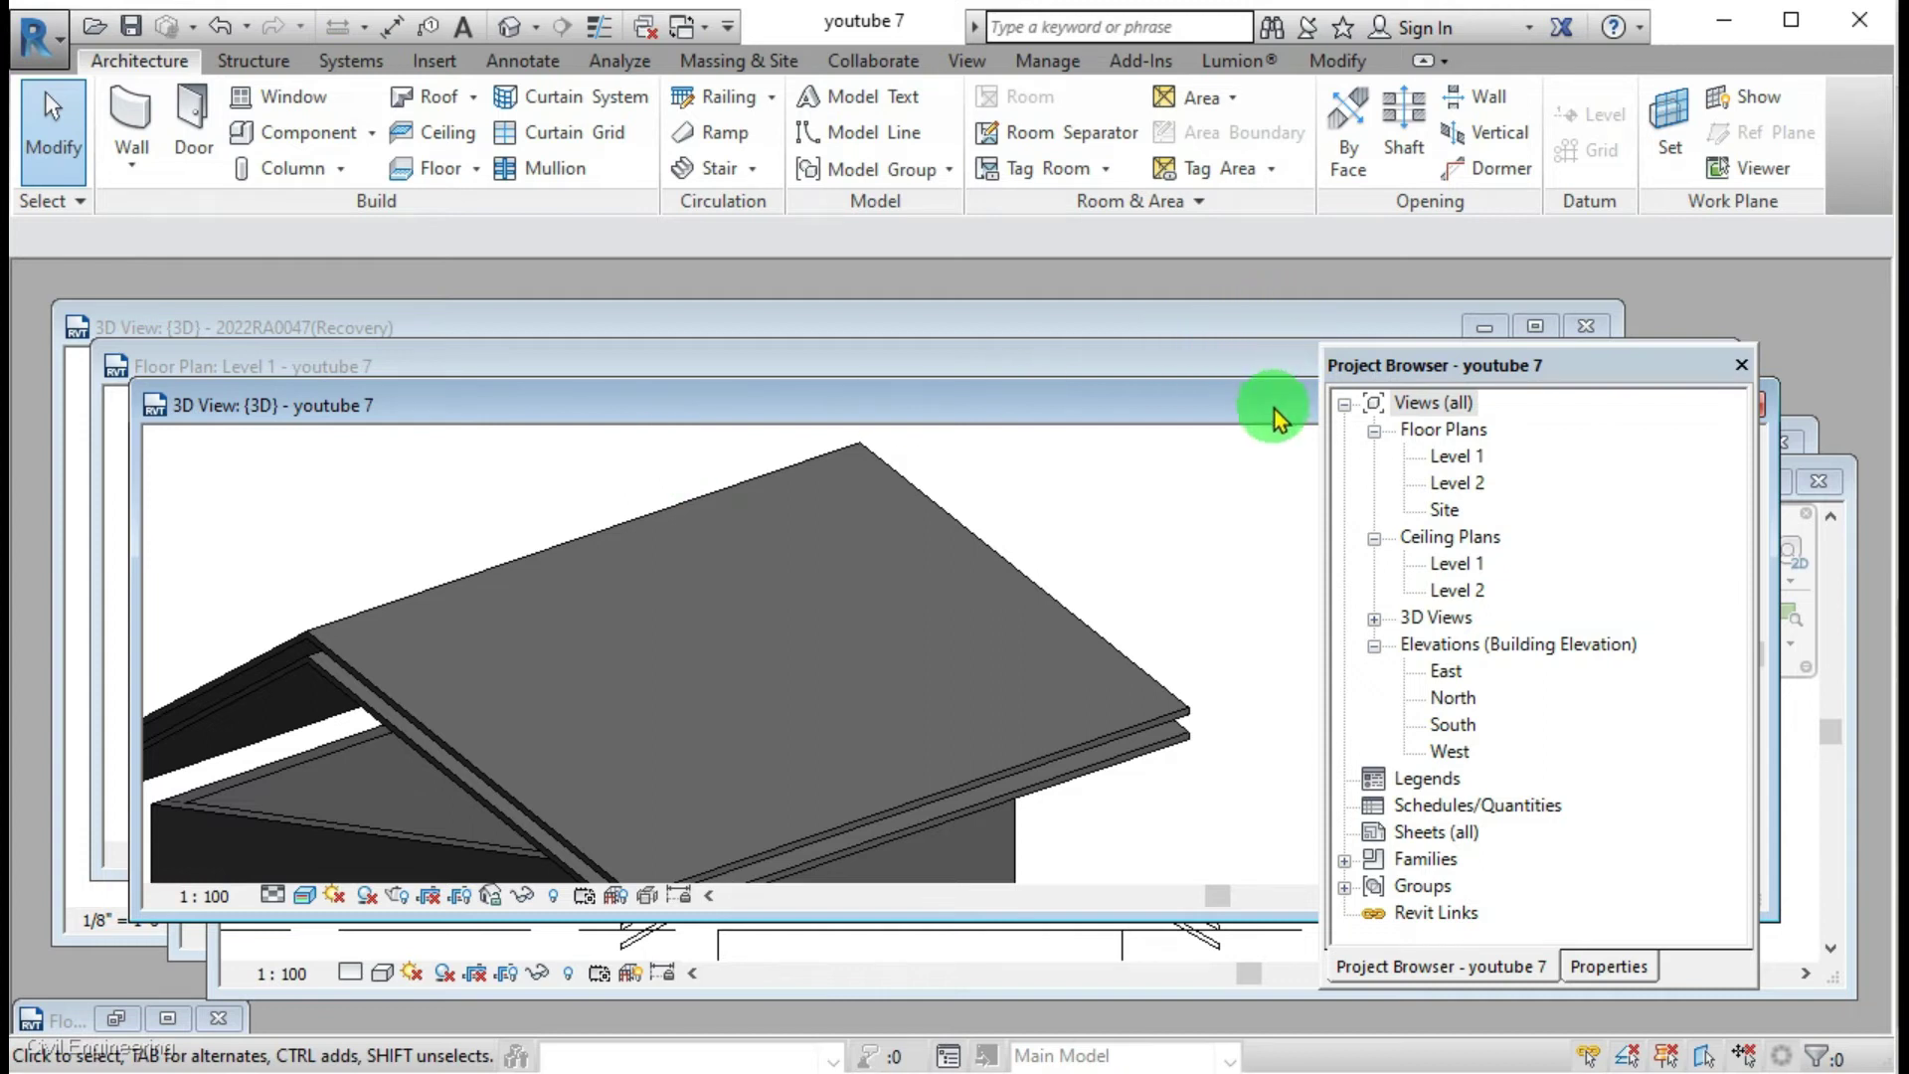
left_click_drag(1444, 376, 1521, 475)
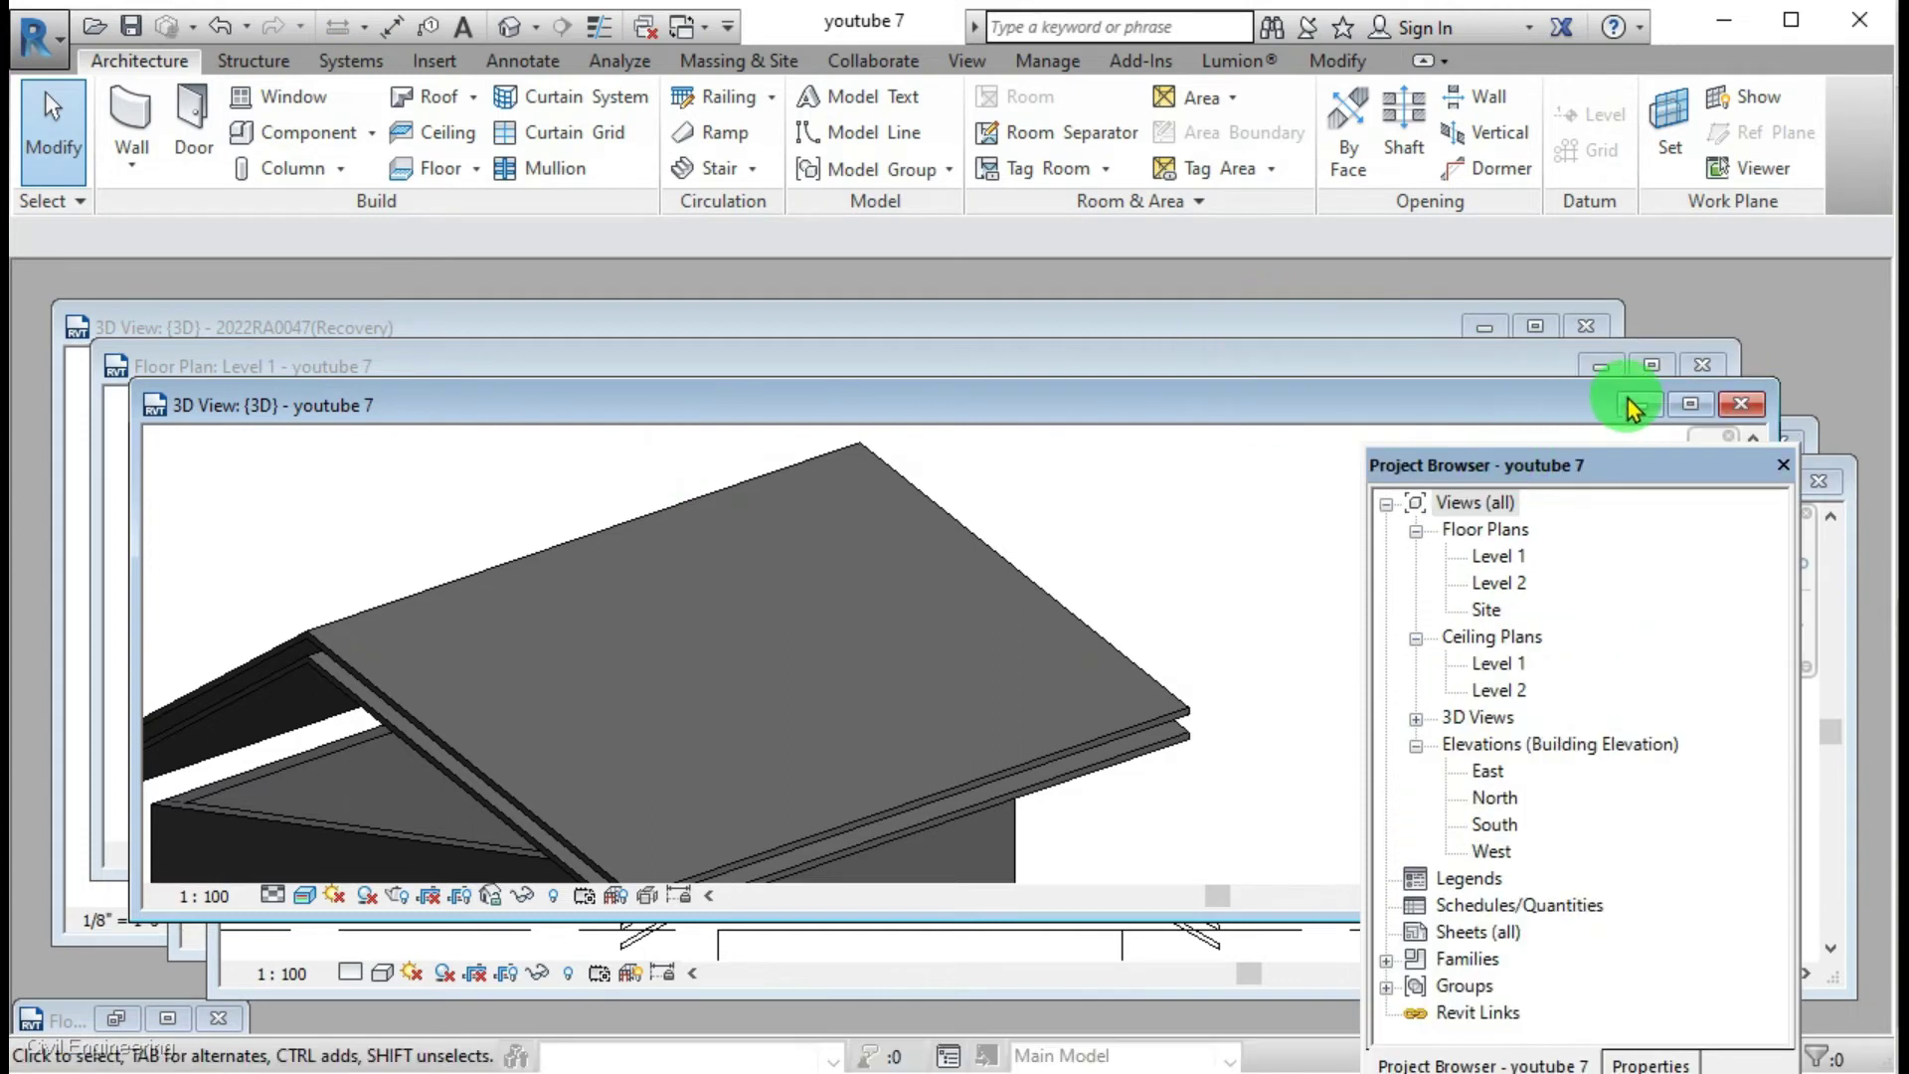
left_click(1687, 405)
scroll(588, 458, "down", 3)
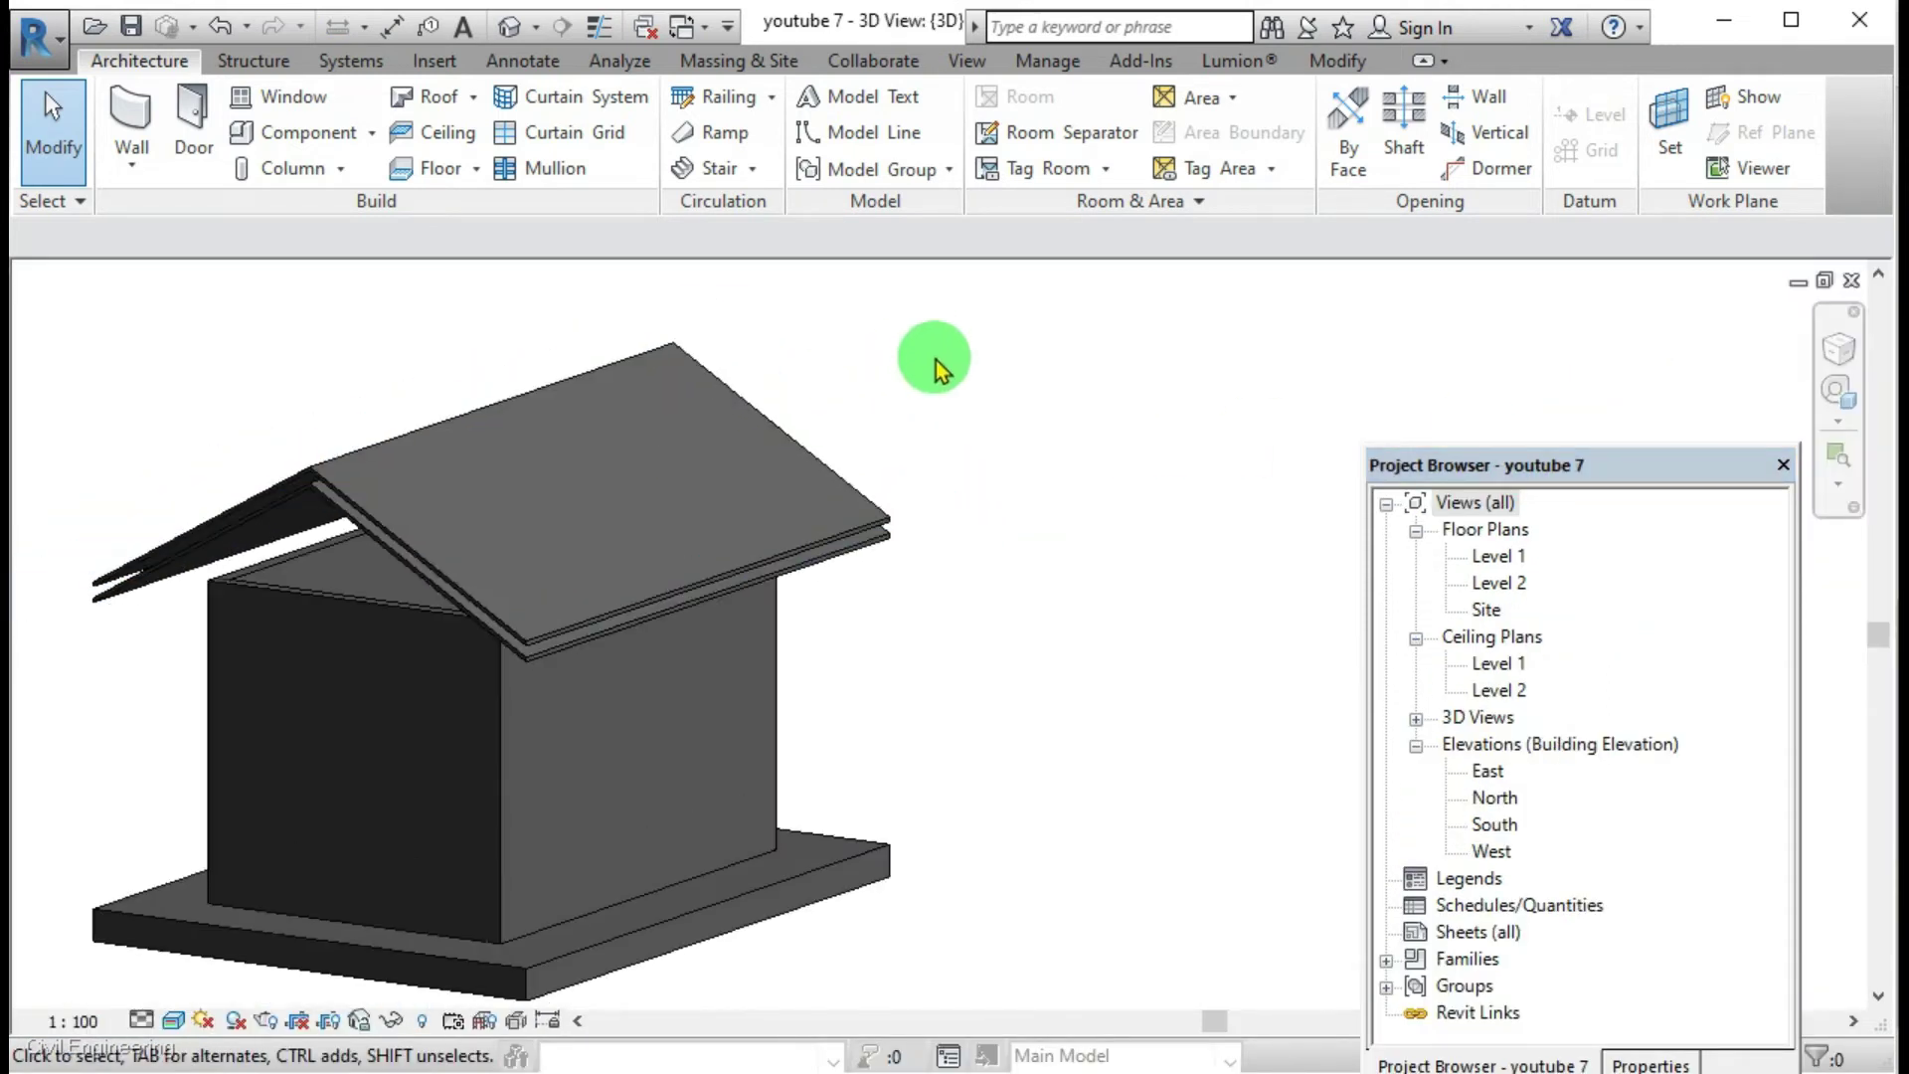
Step: Load the asbastos profile family file via Insert > Load Family
left_click(420, 60)
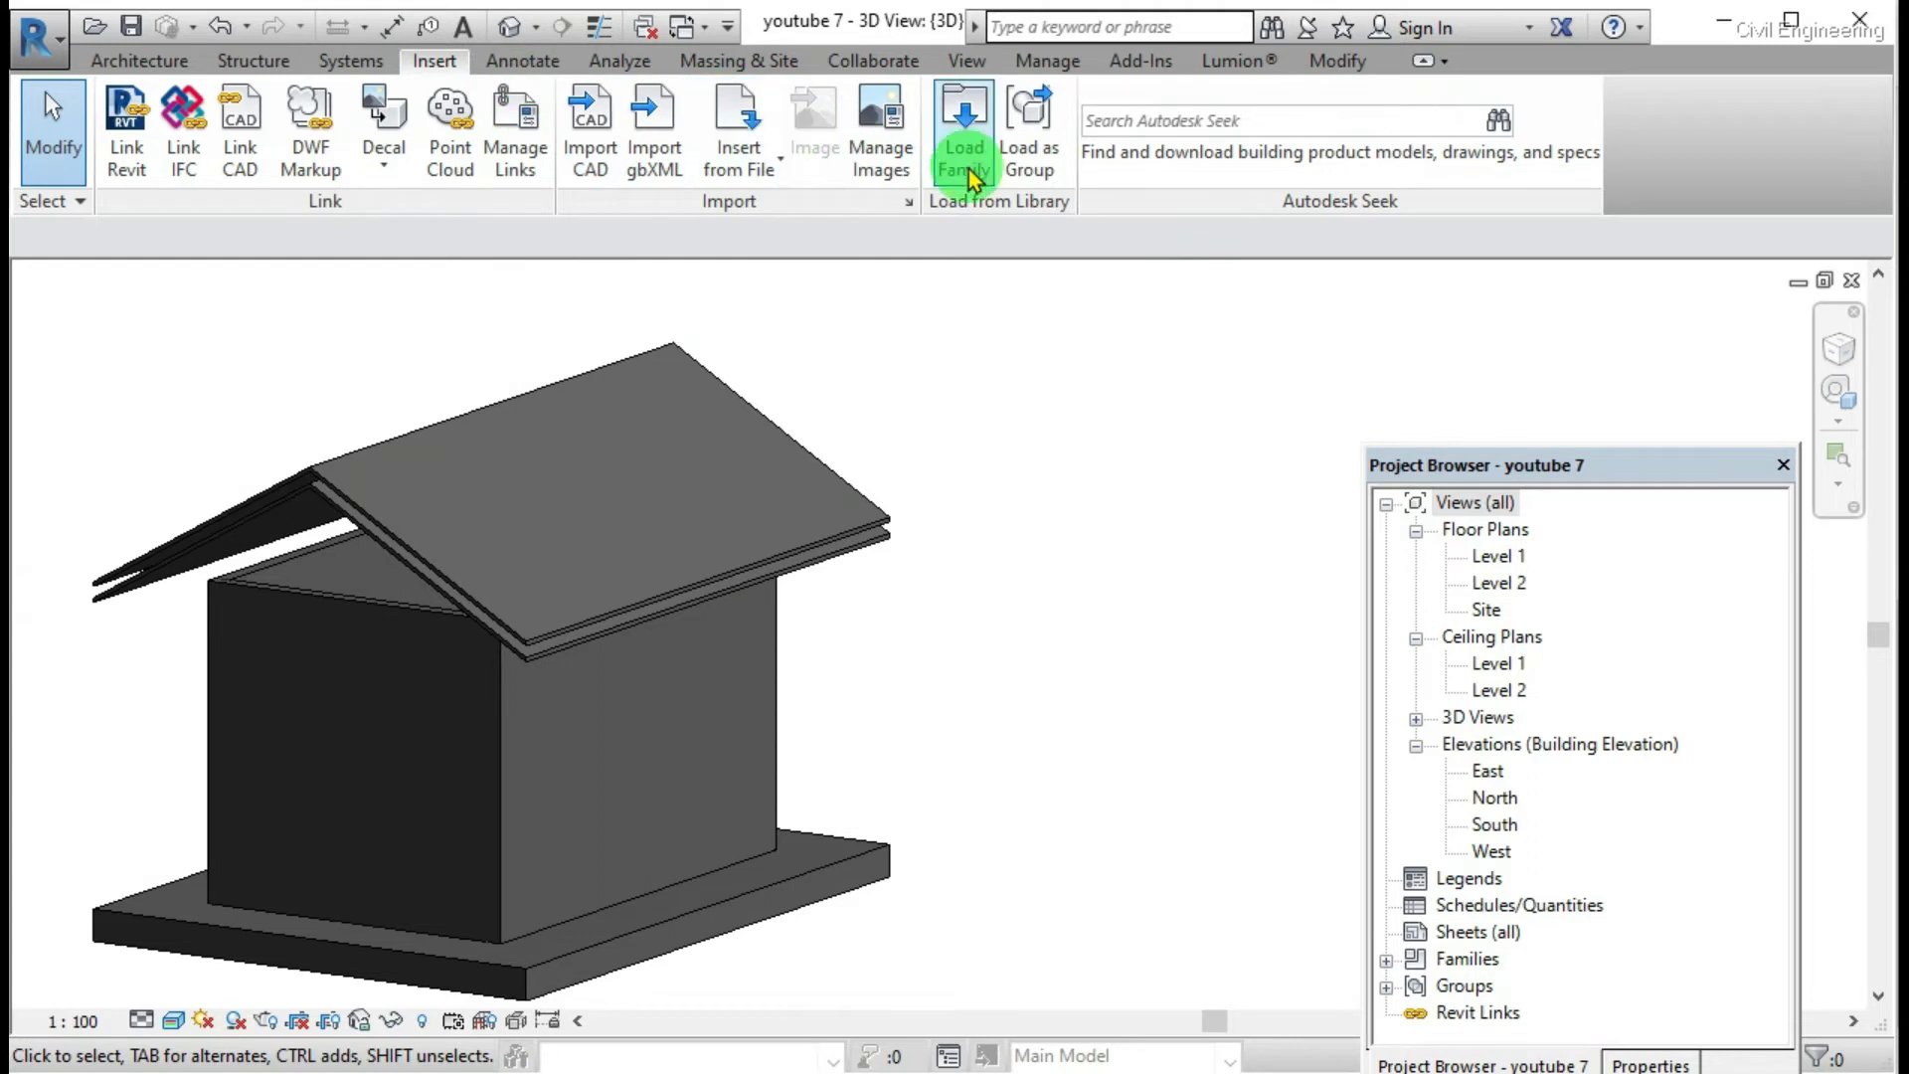
left_click(962, 125)
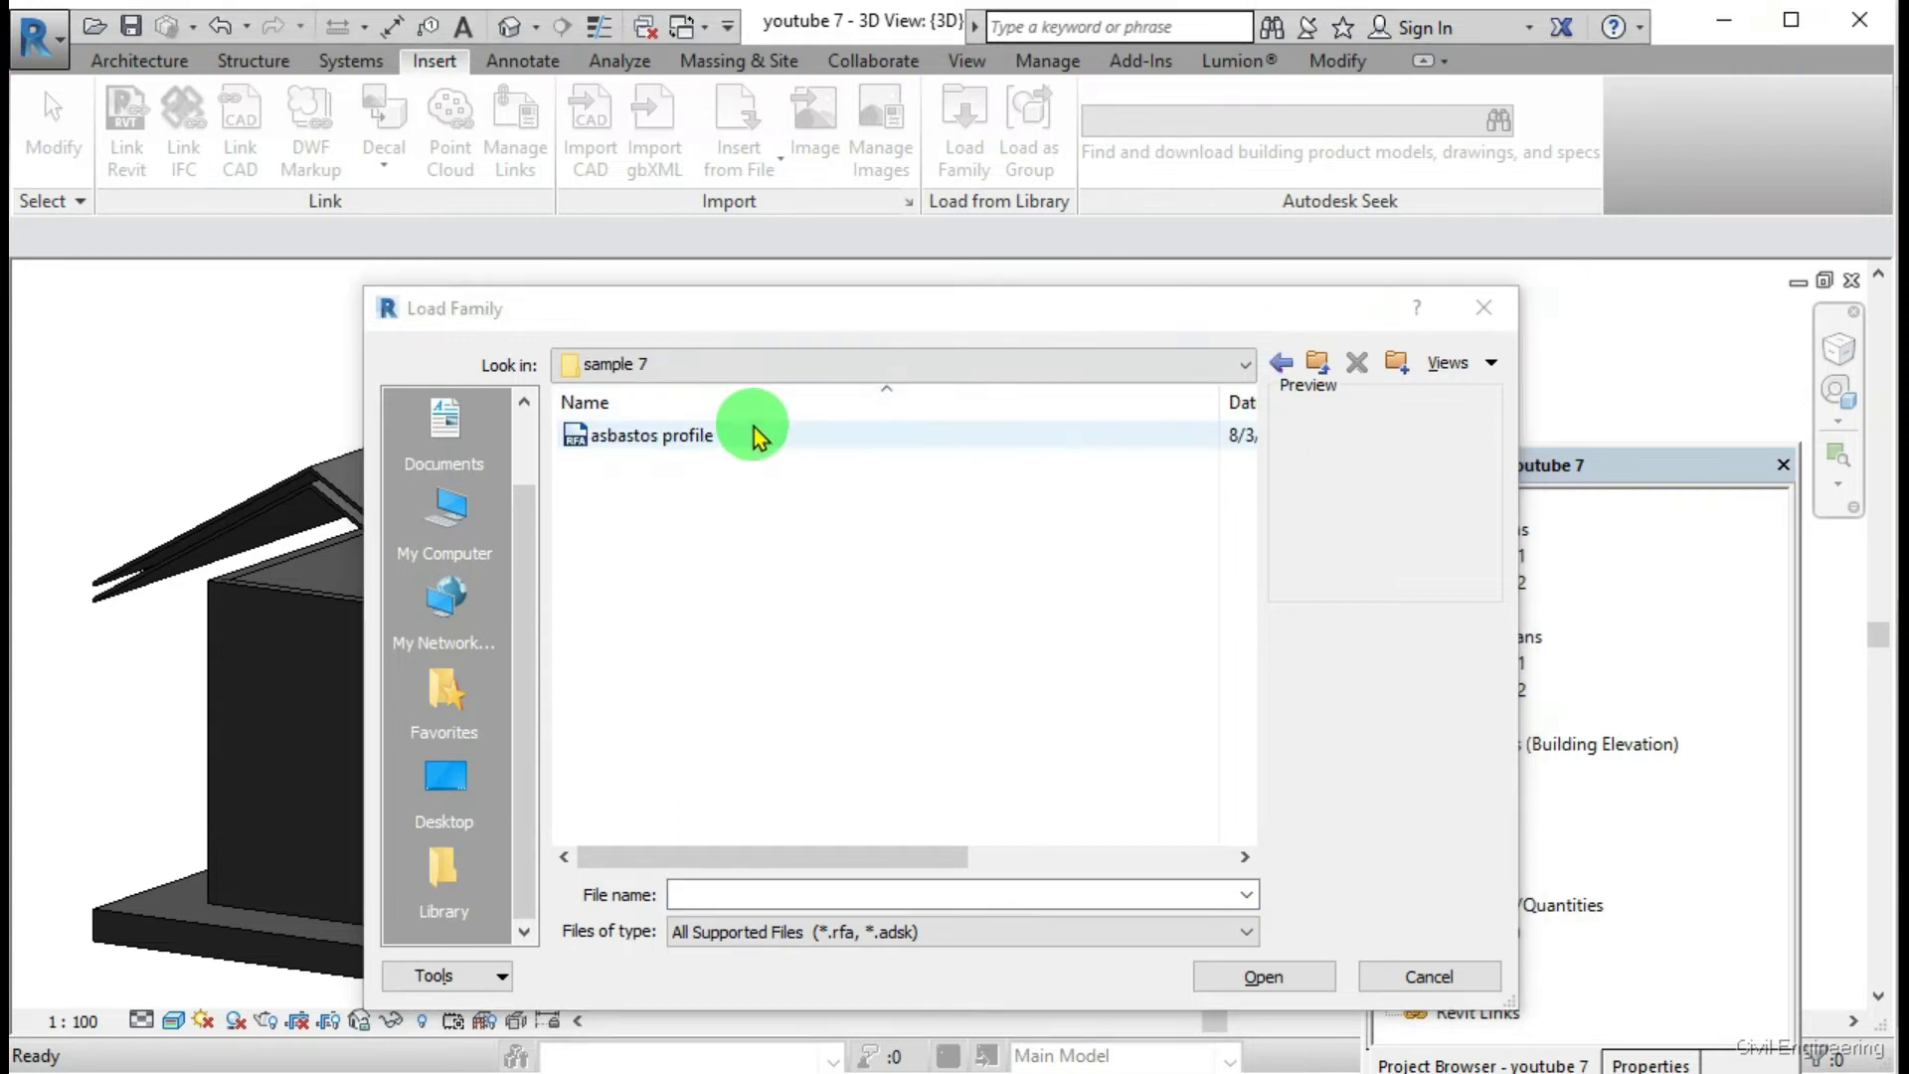
left_click(716, 443)
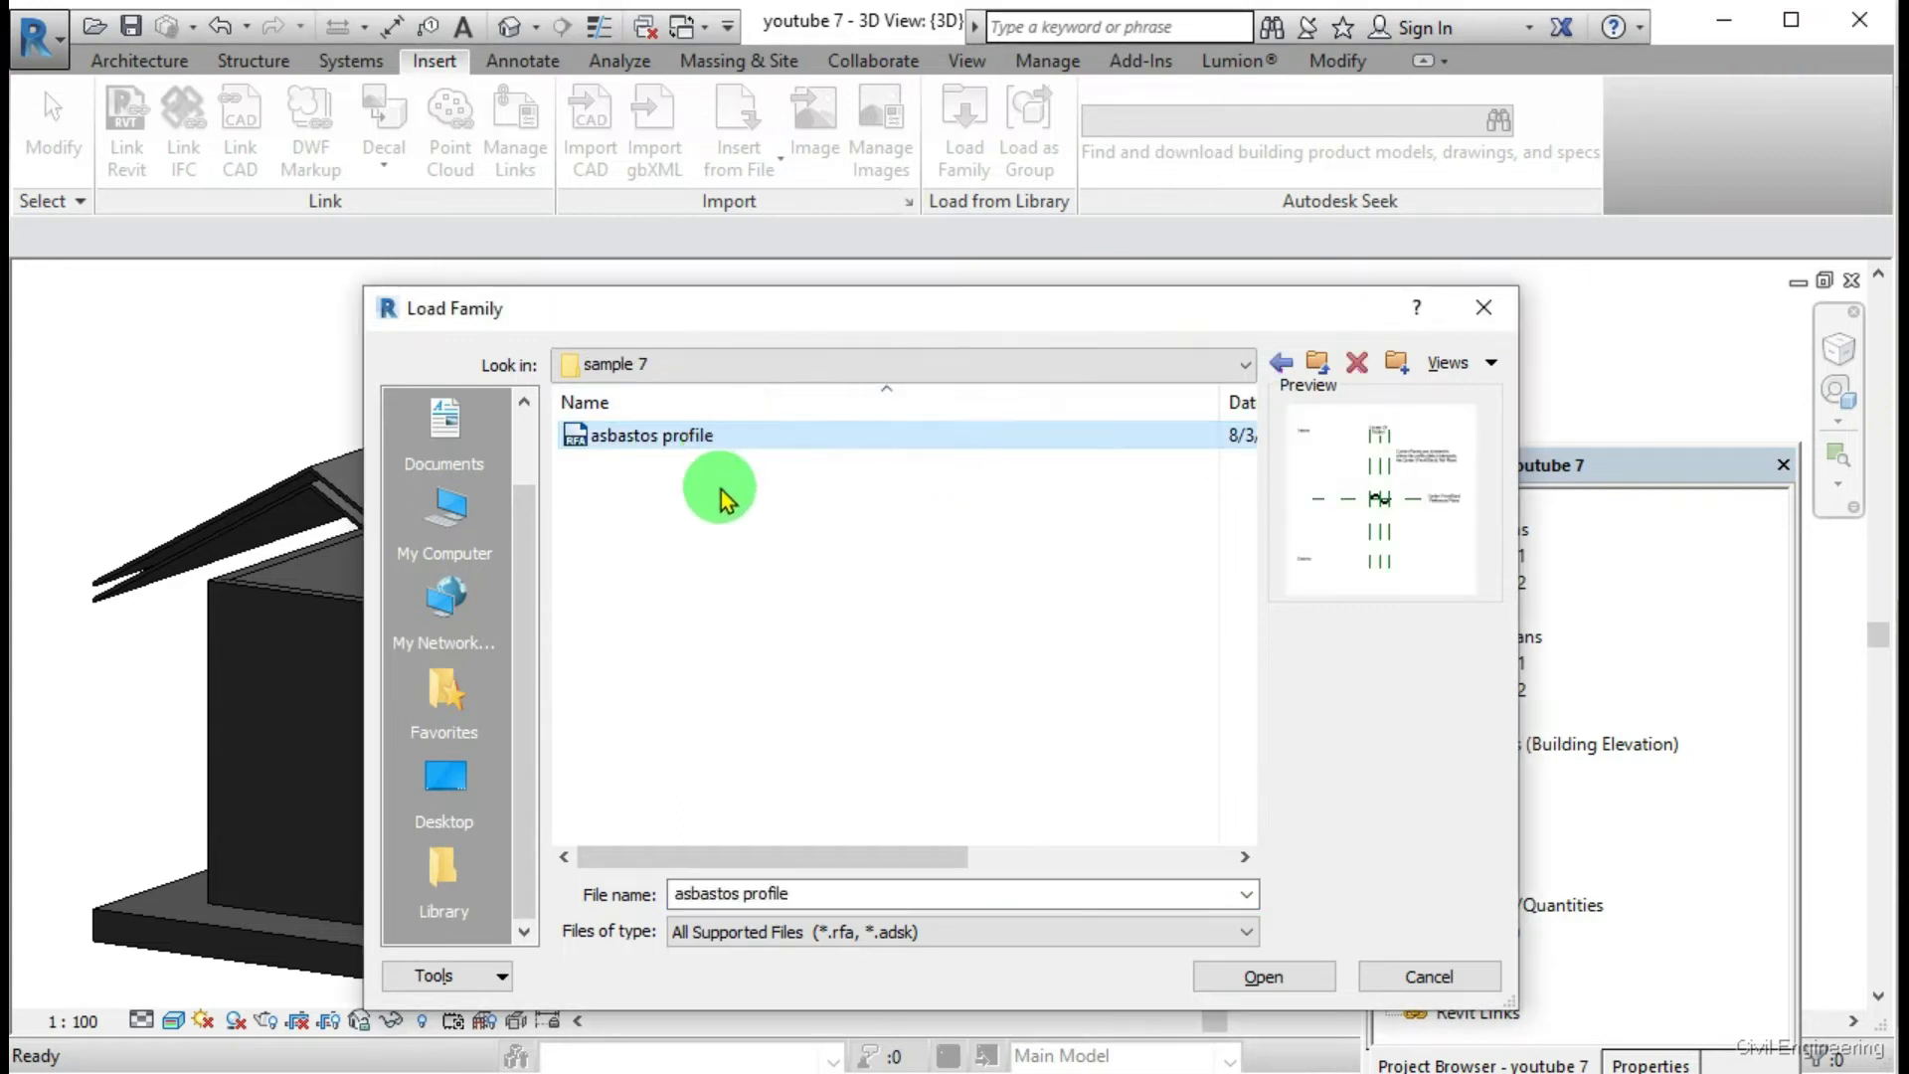
double_click(755, 442)
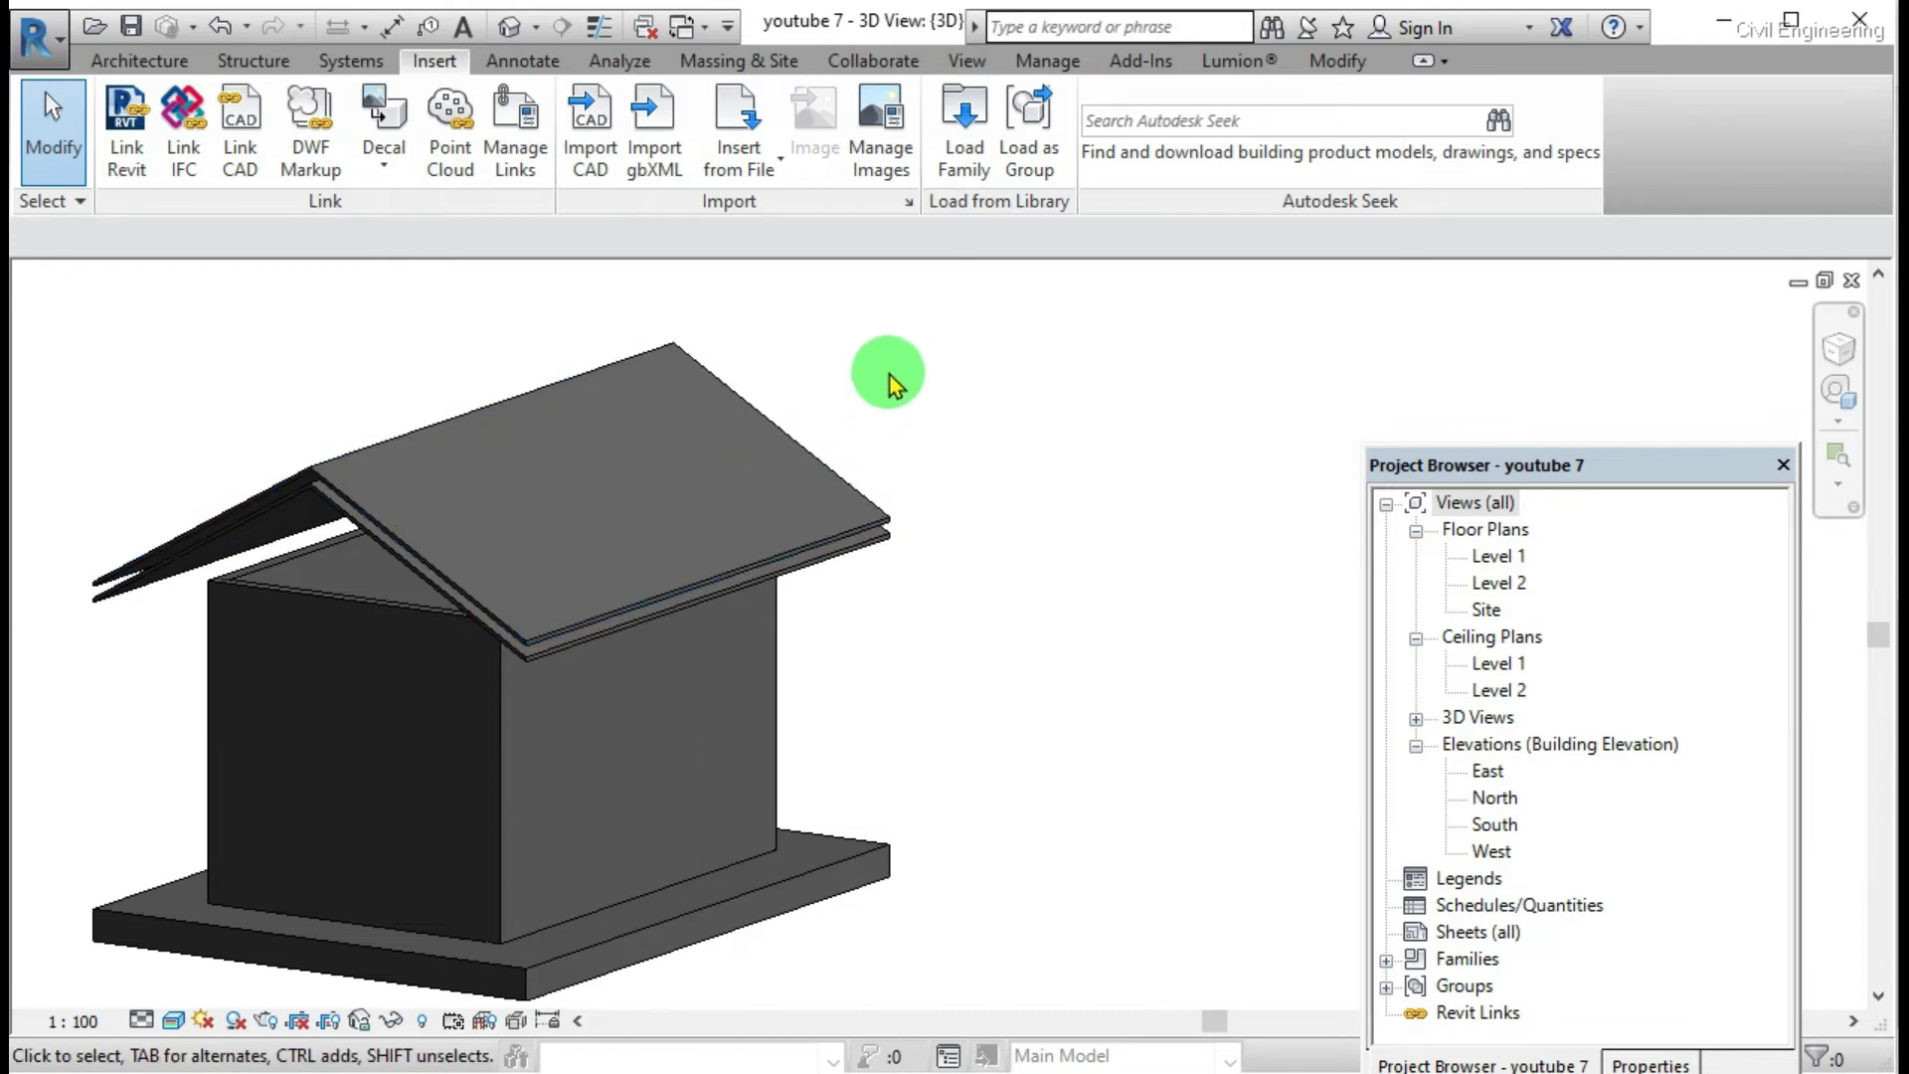
Step: Start the Mullion tool and open Edit Type for Rectangular Mullion 50mm x 150mm
left_click(548, 452)
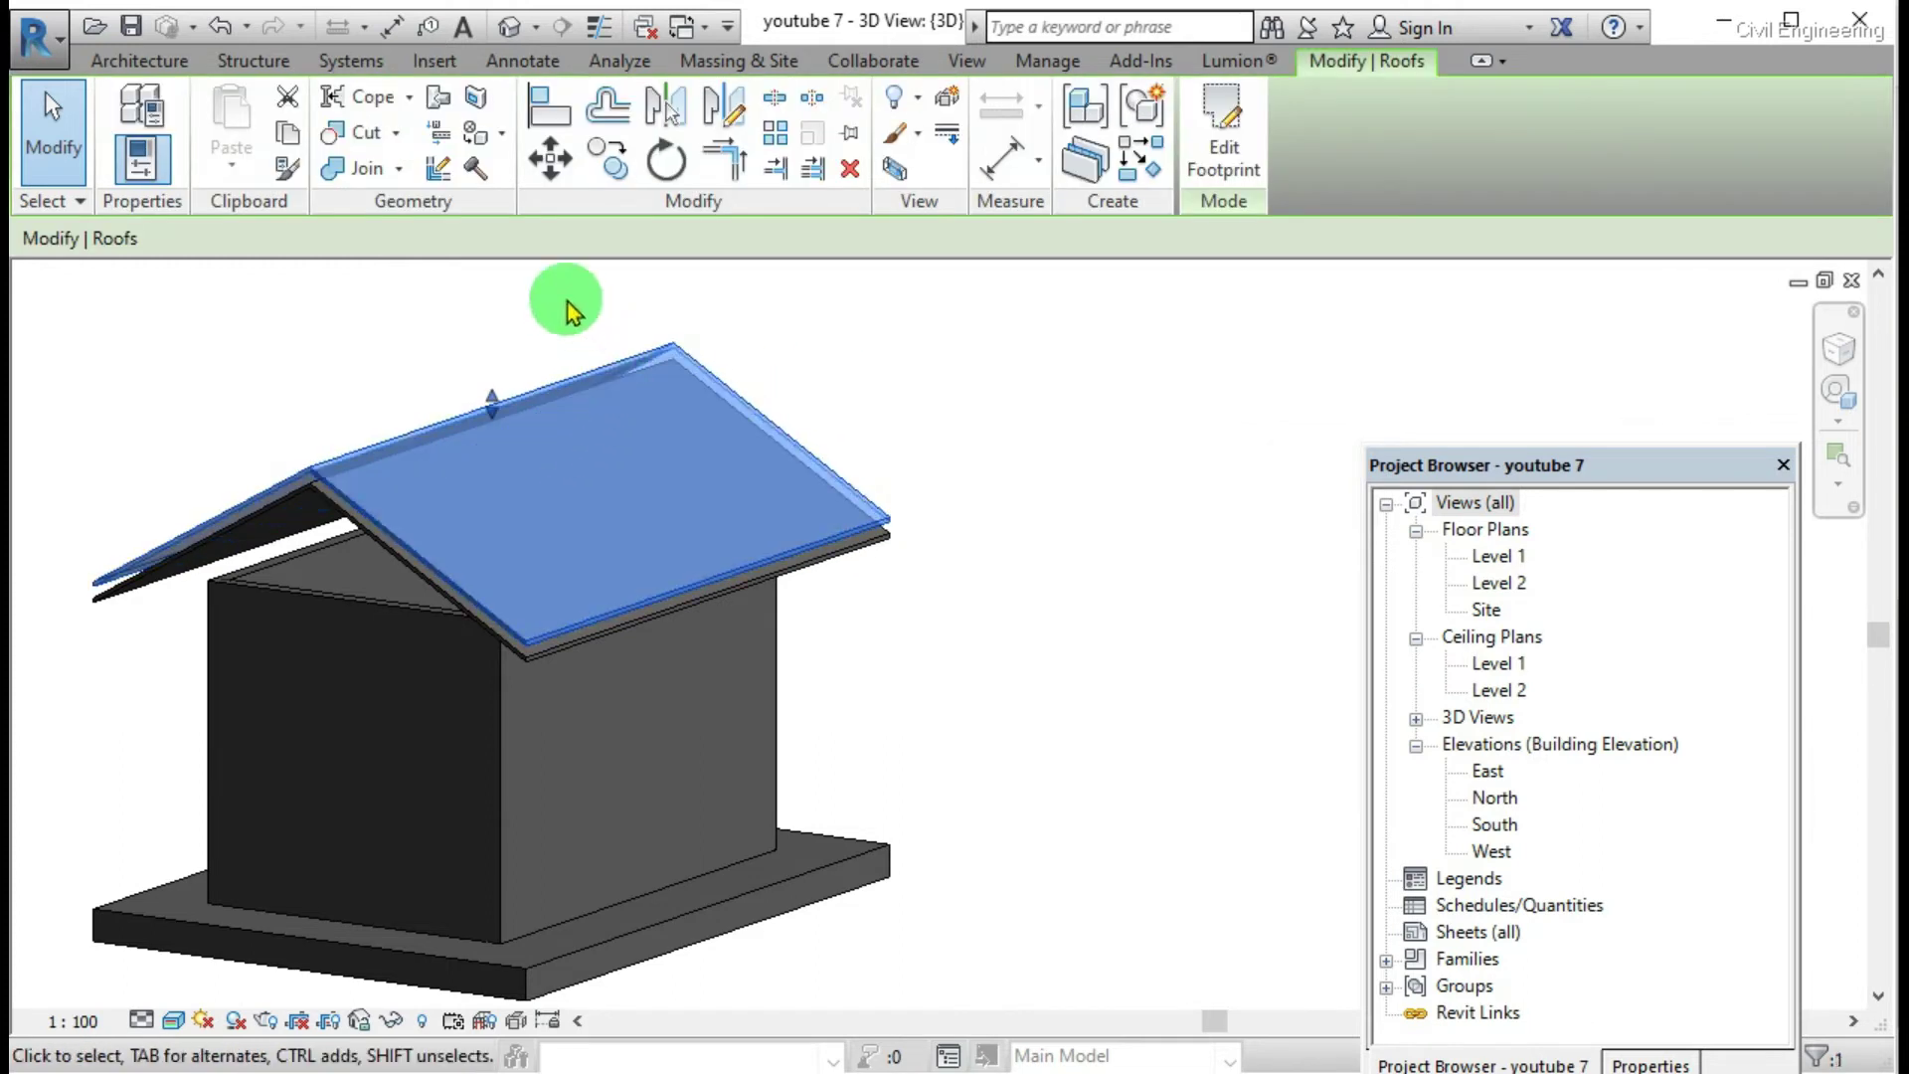
left_click(142, 66)
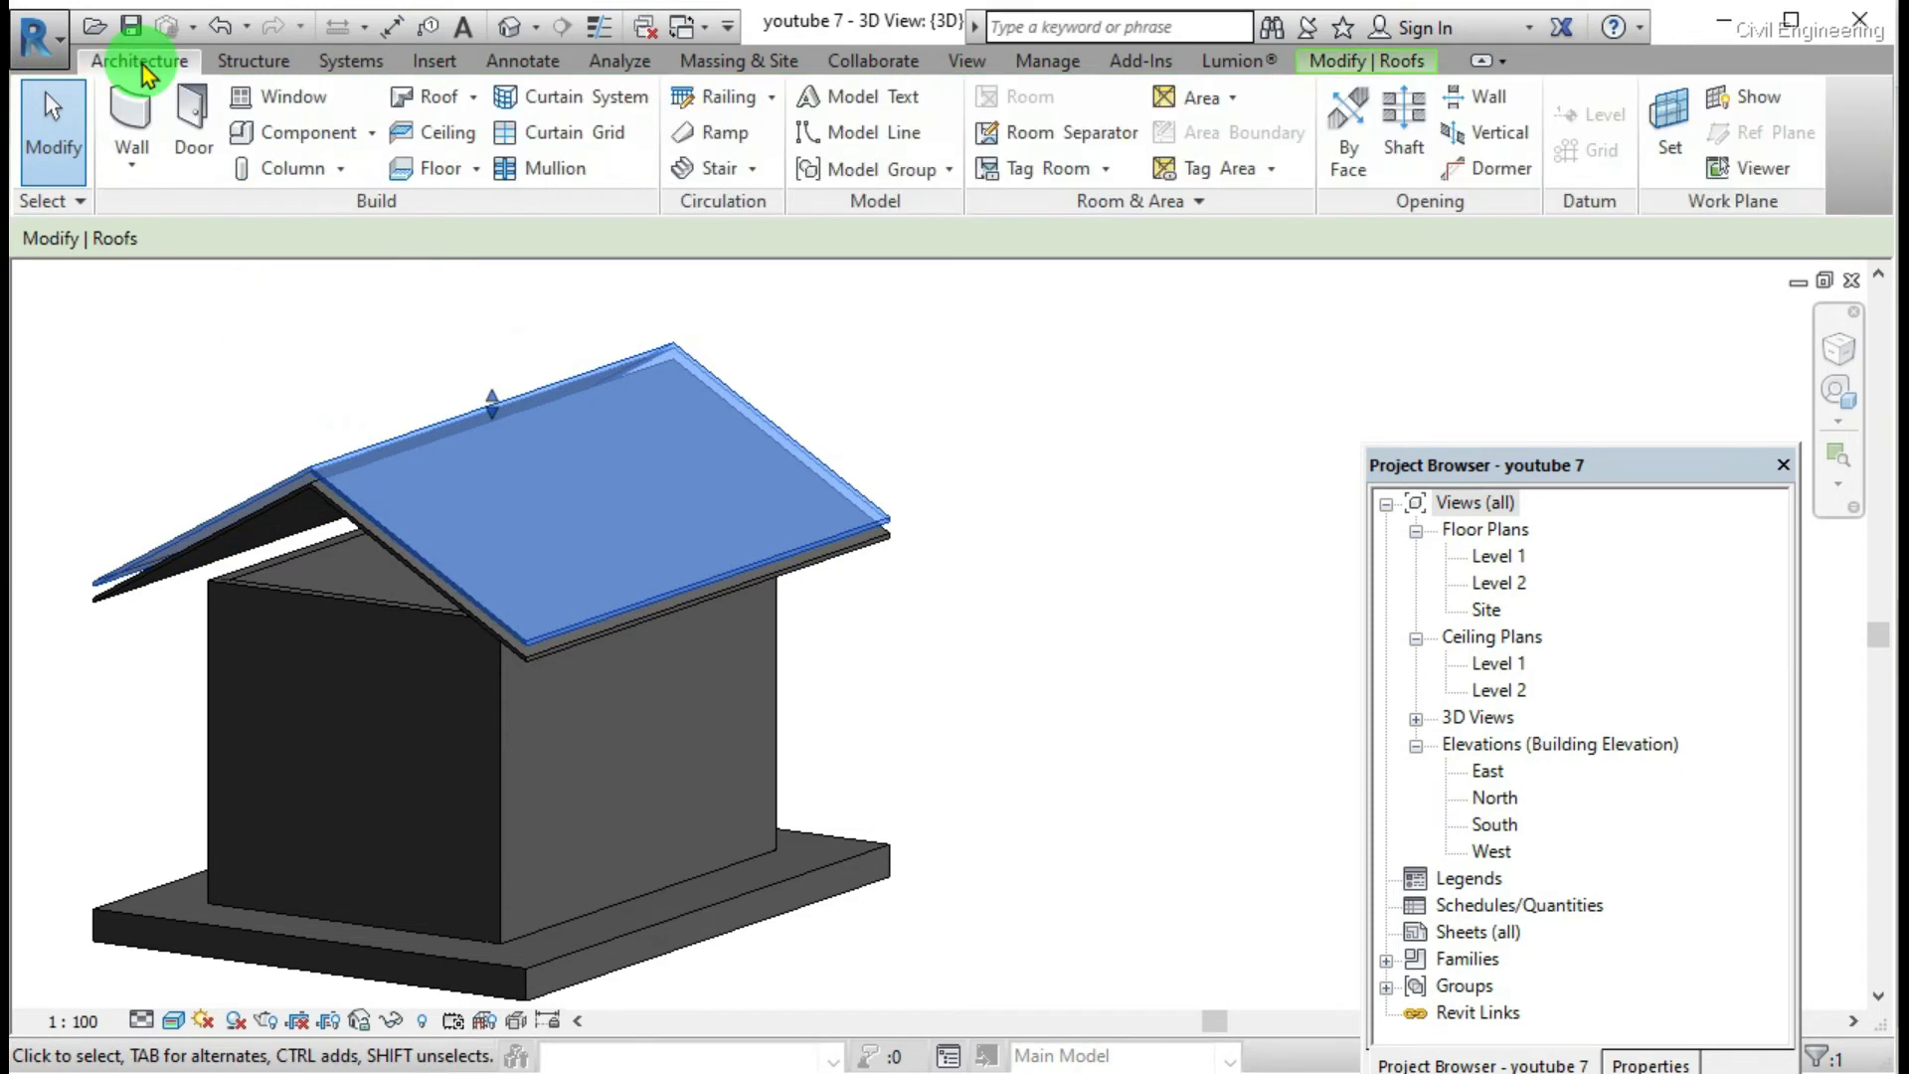
left_click(571, 171)
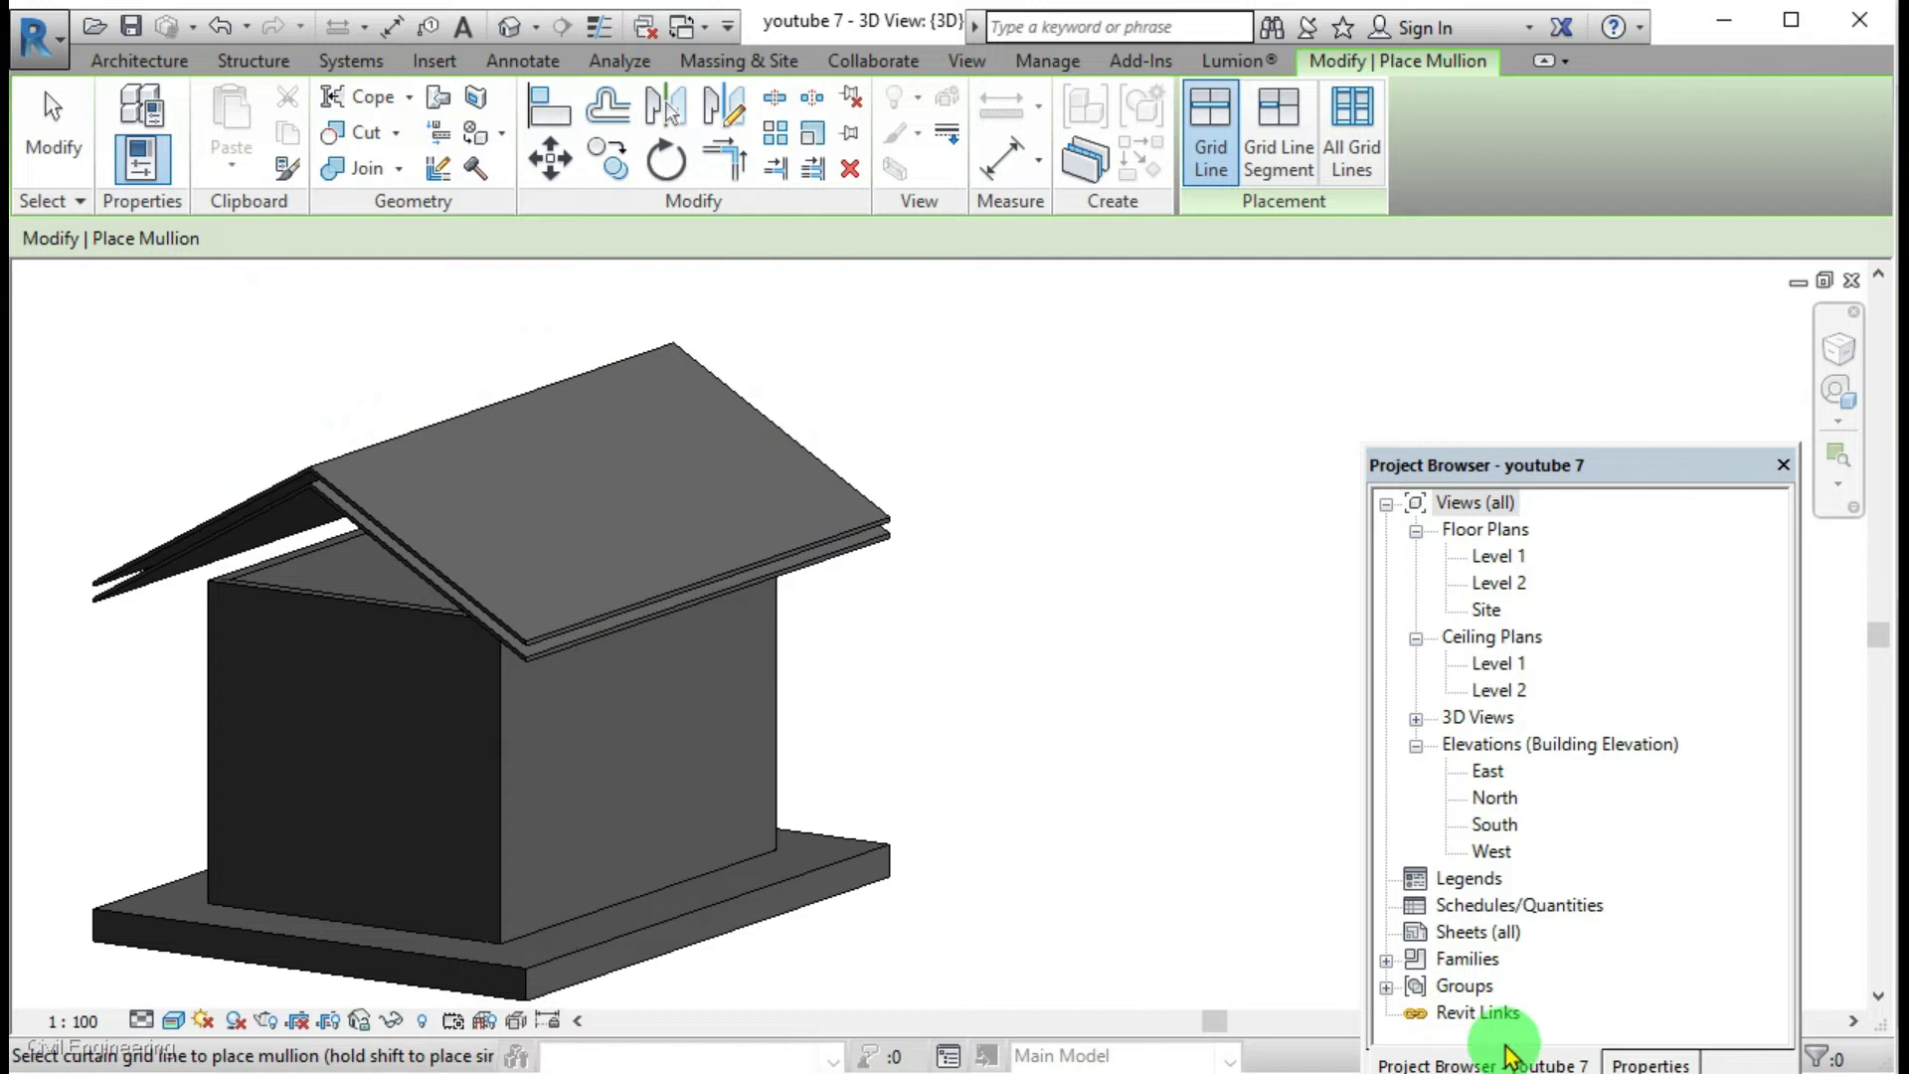
left_click(1623, 1065)
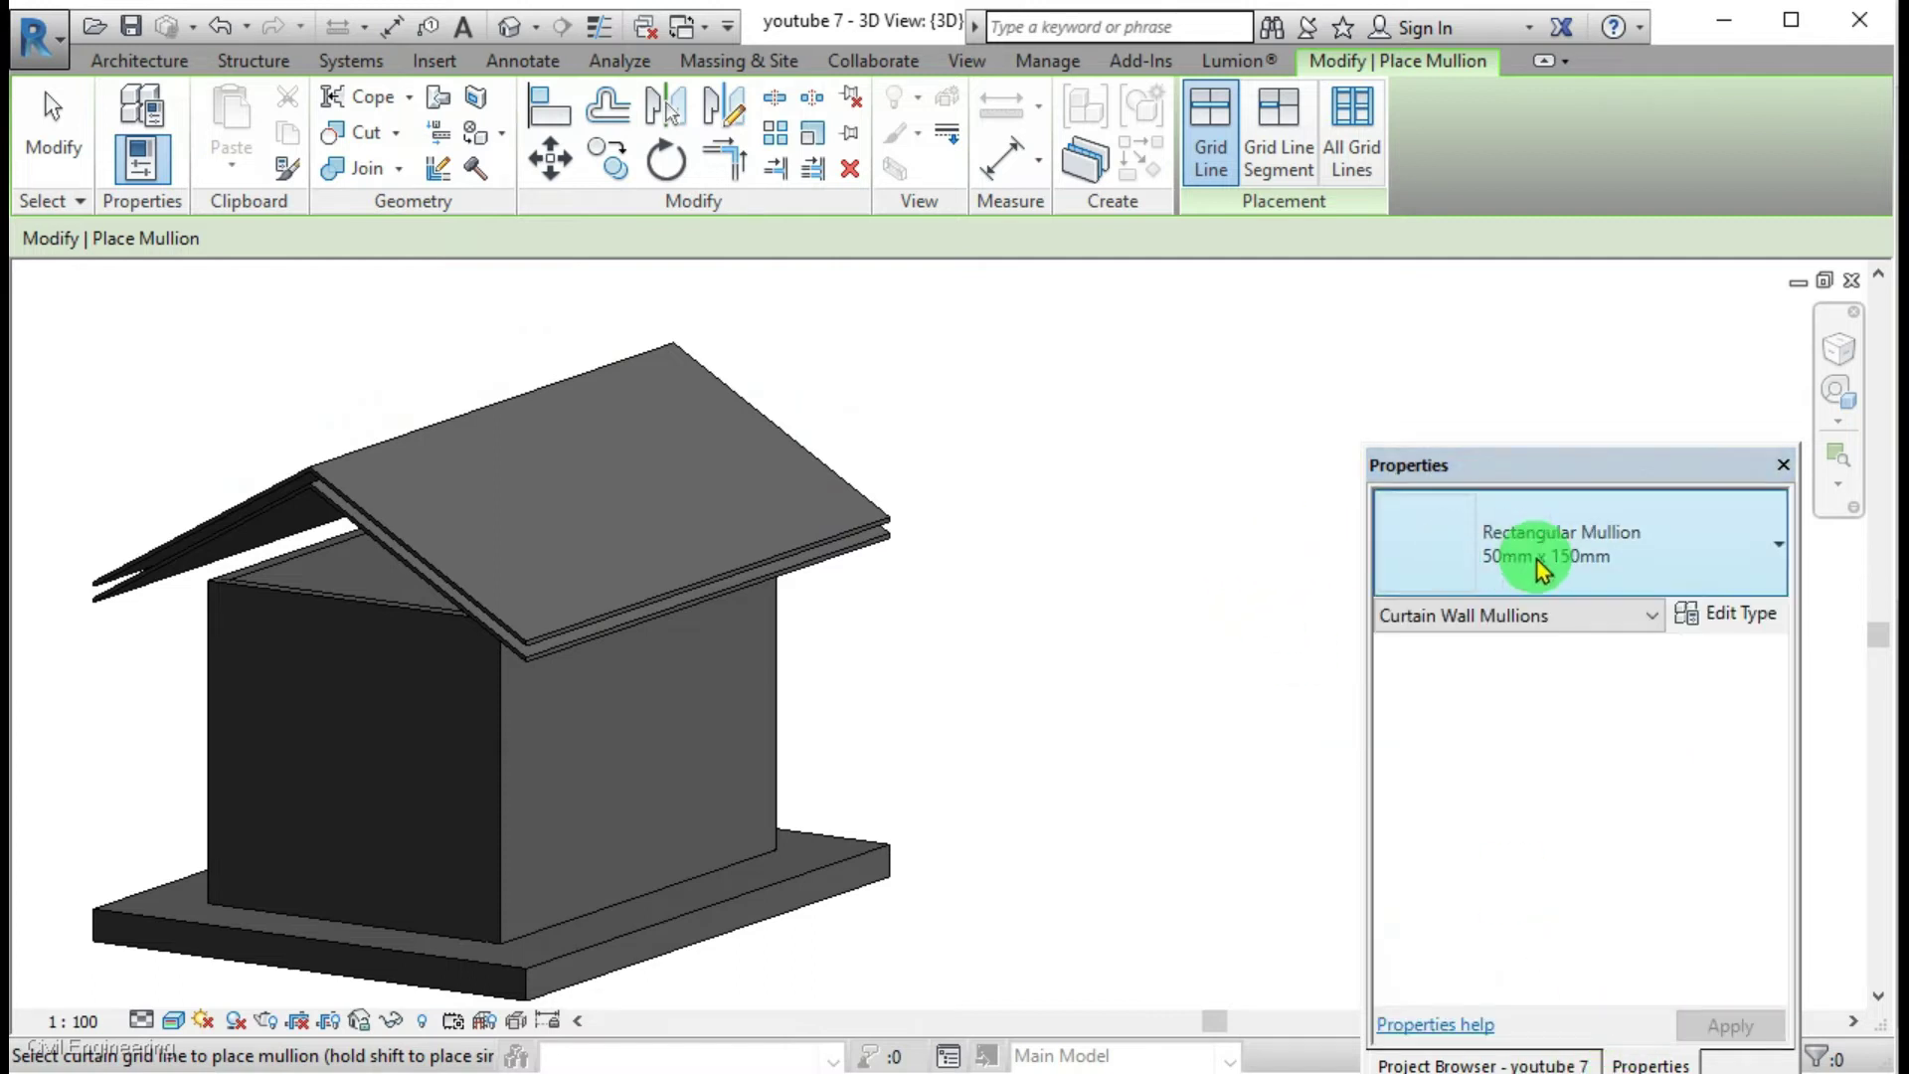
left_click(142, 66)
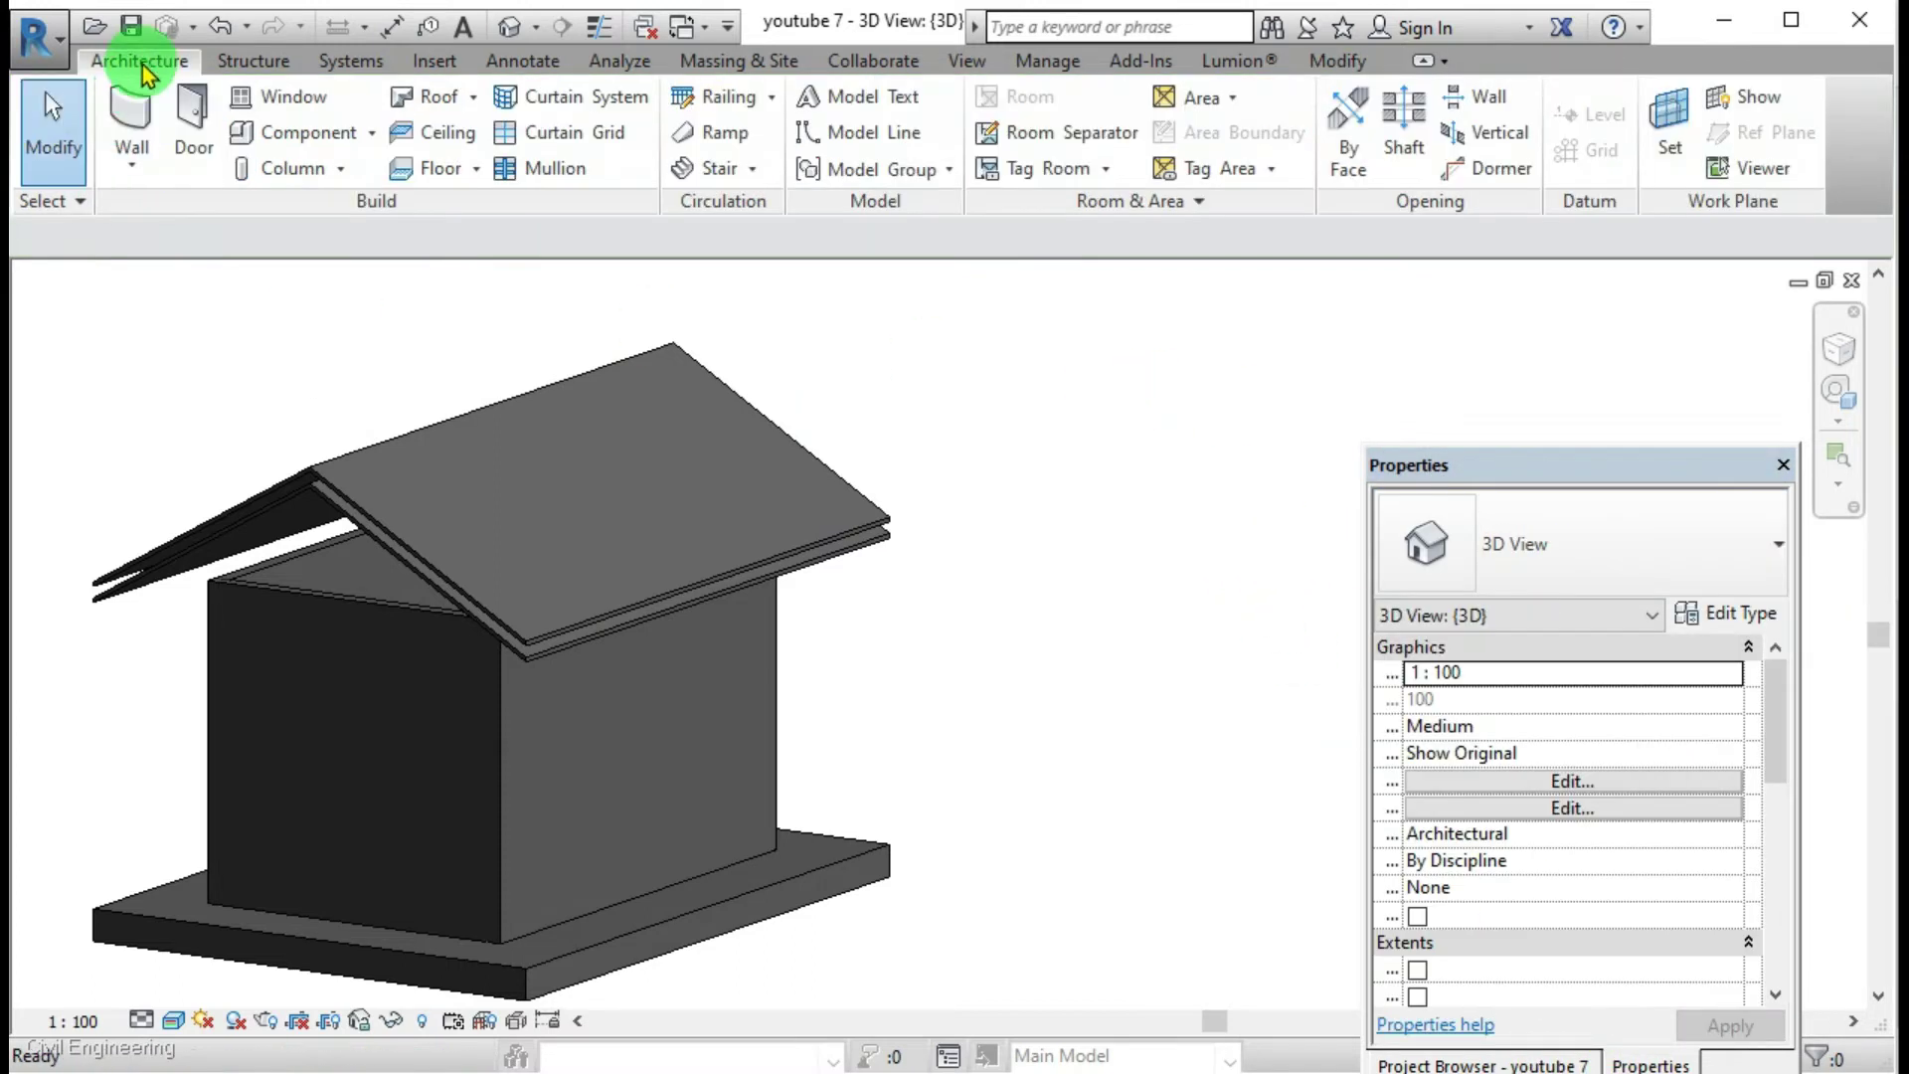
left_click(552, 168)
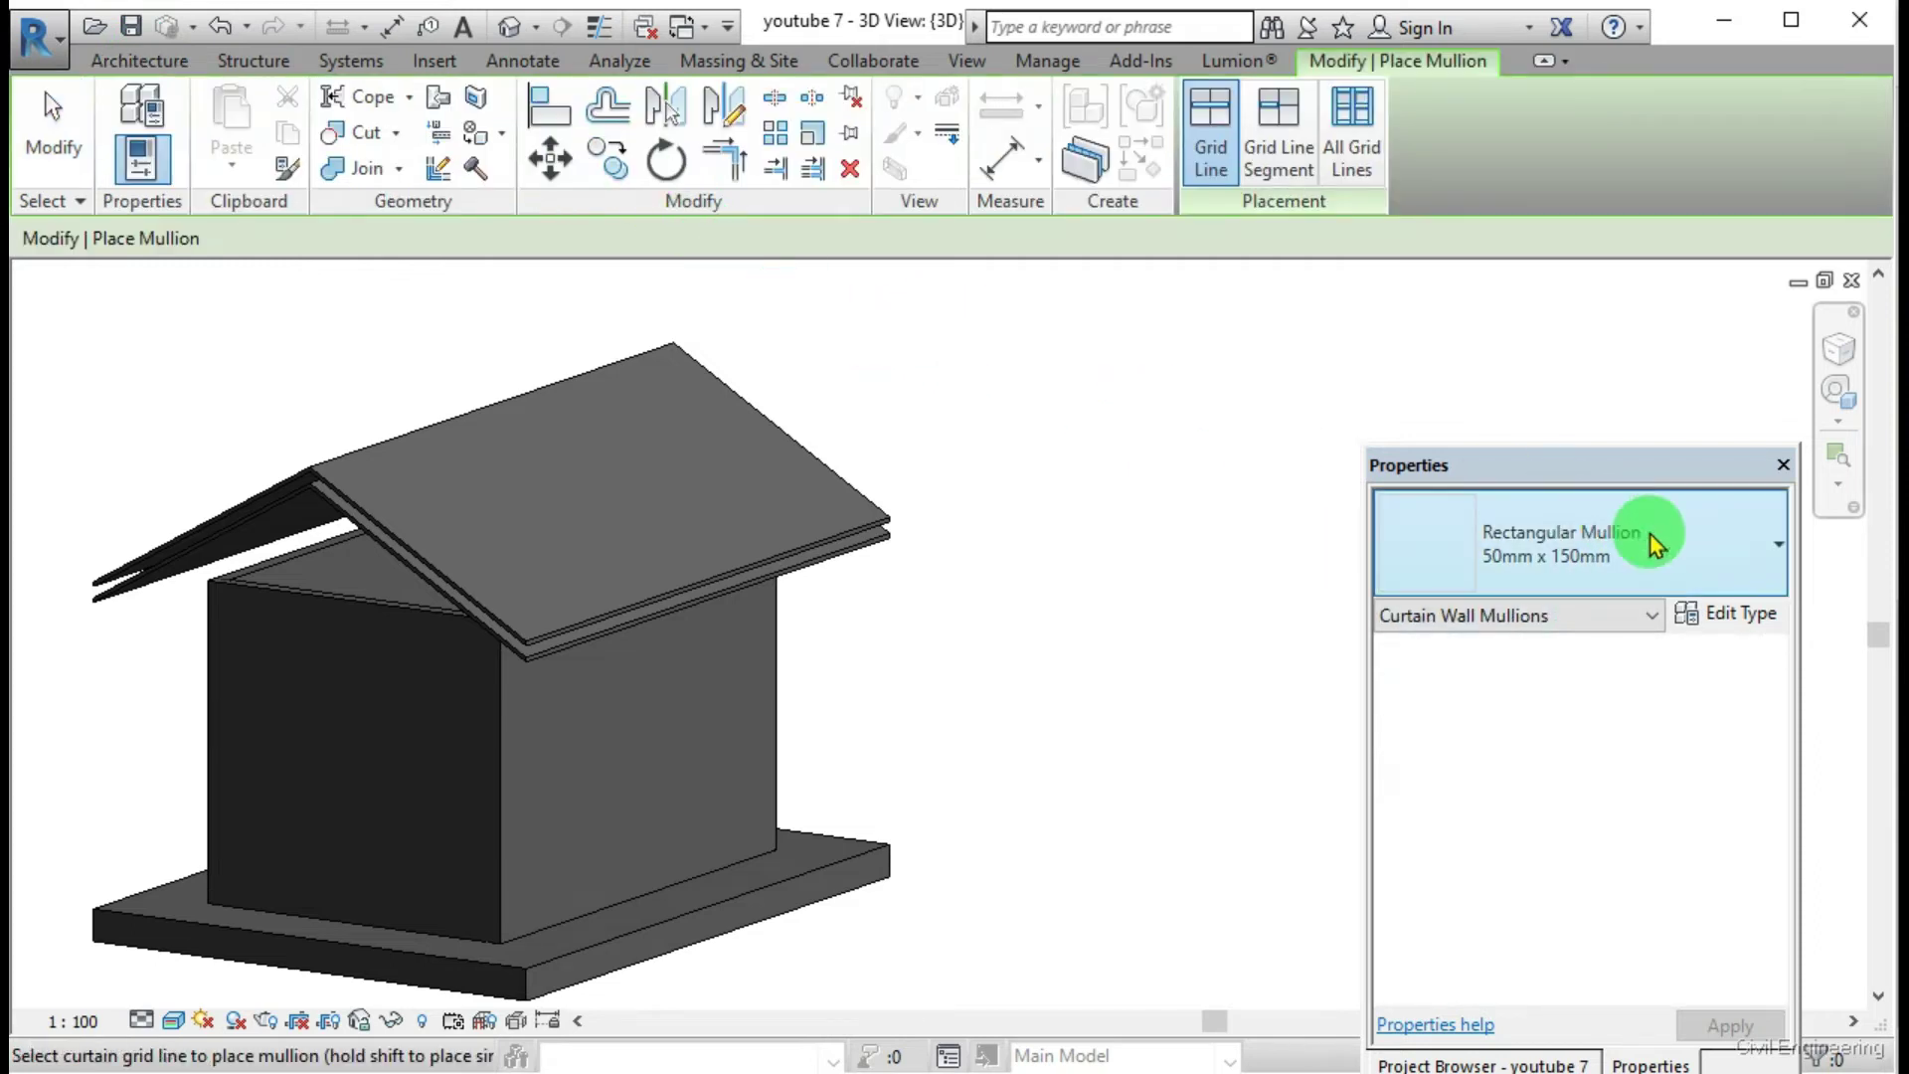
left_click(1758, 619)
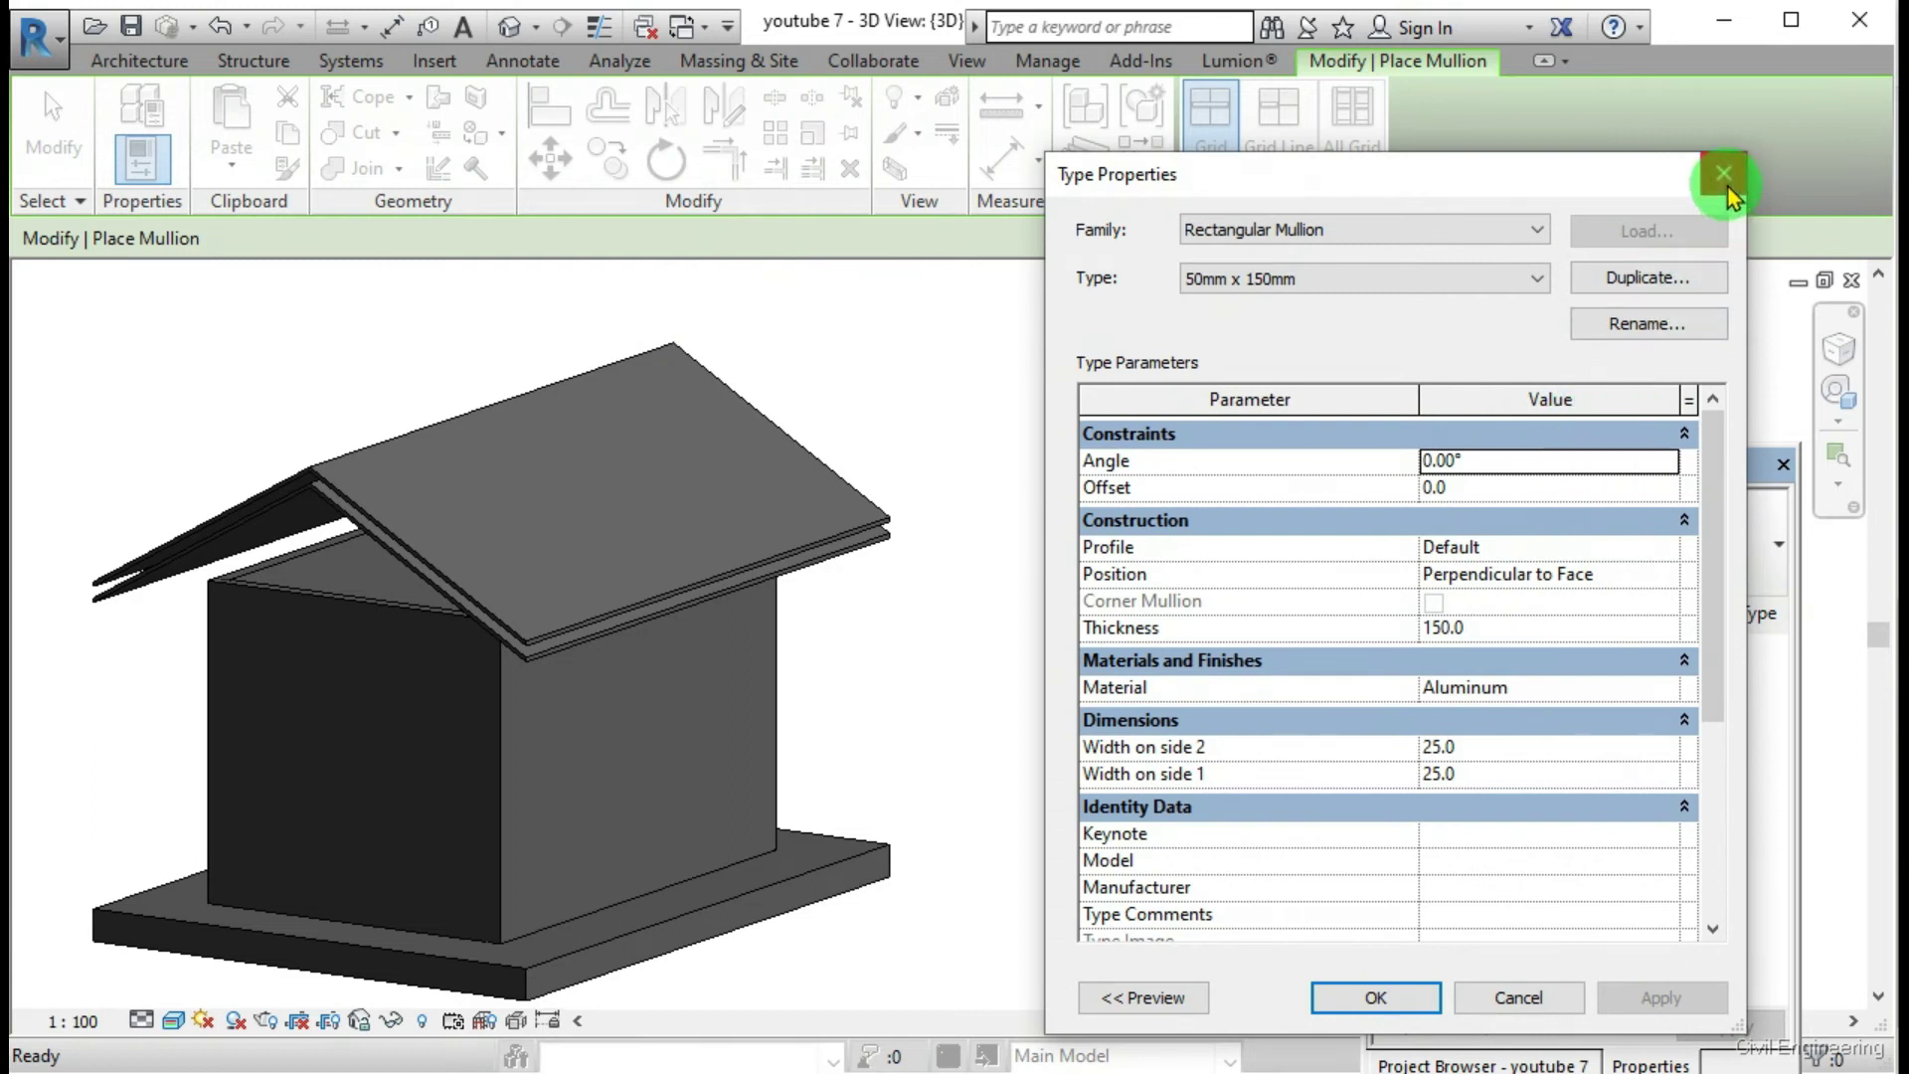
Step: Duplicate the mullion type as 'Asbastos' and set its Profile to asbastos profile
left_click(1631, 281)
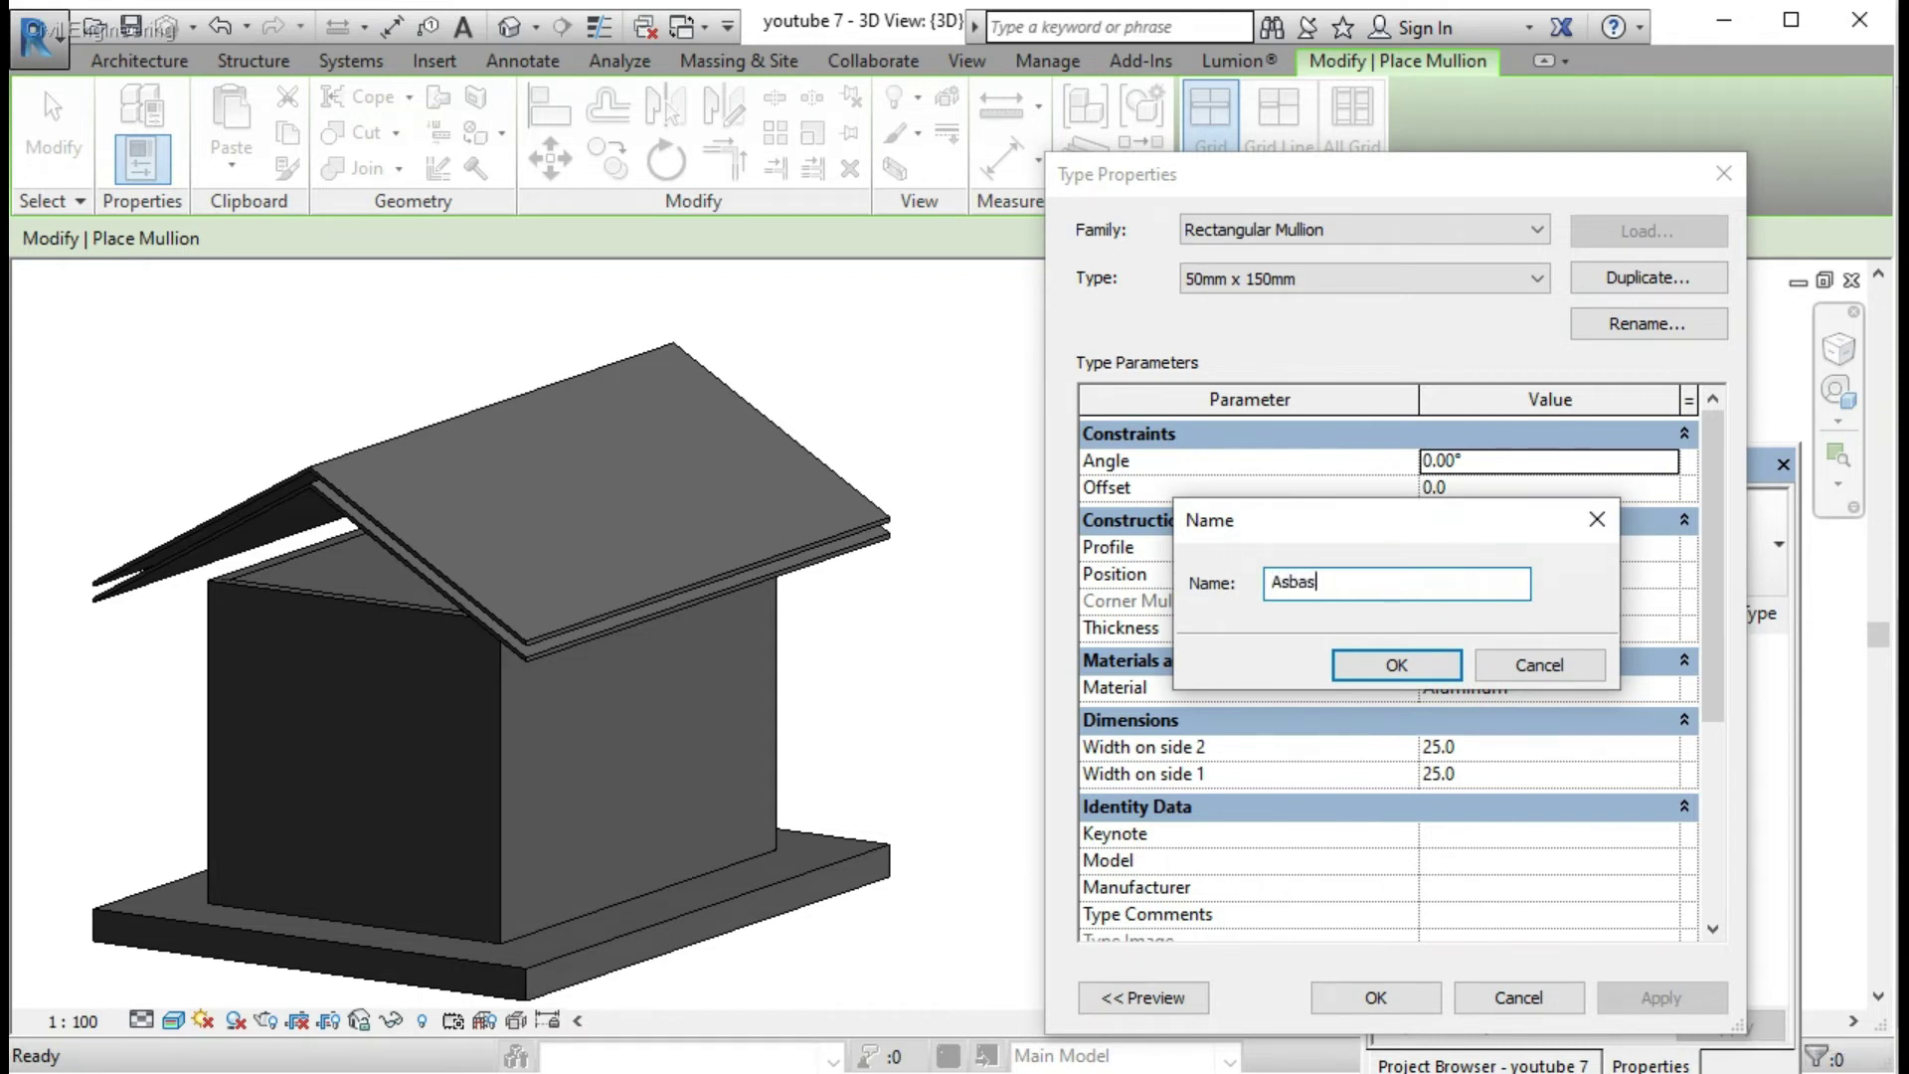
left_click(1402, 663)
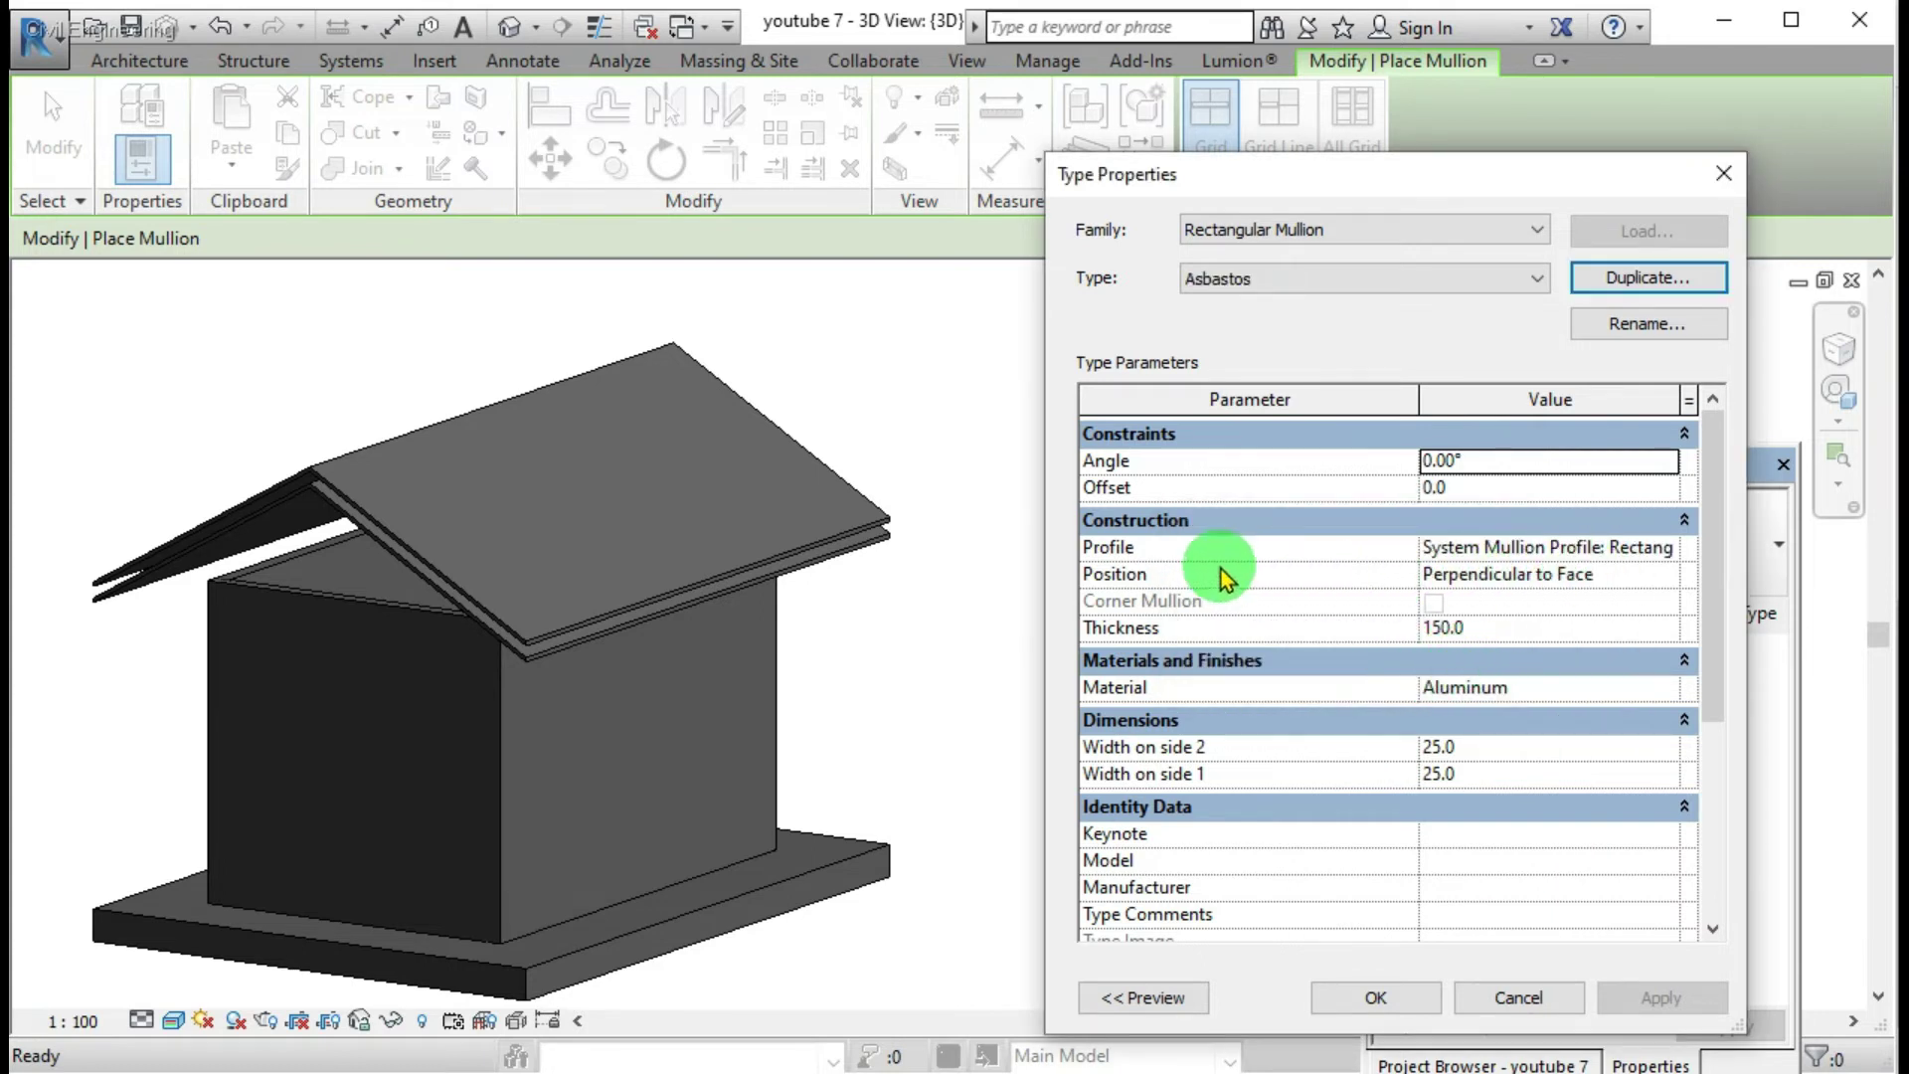
left_click(1675, 556)
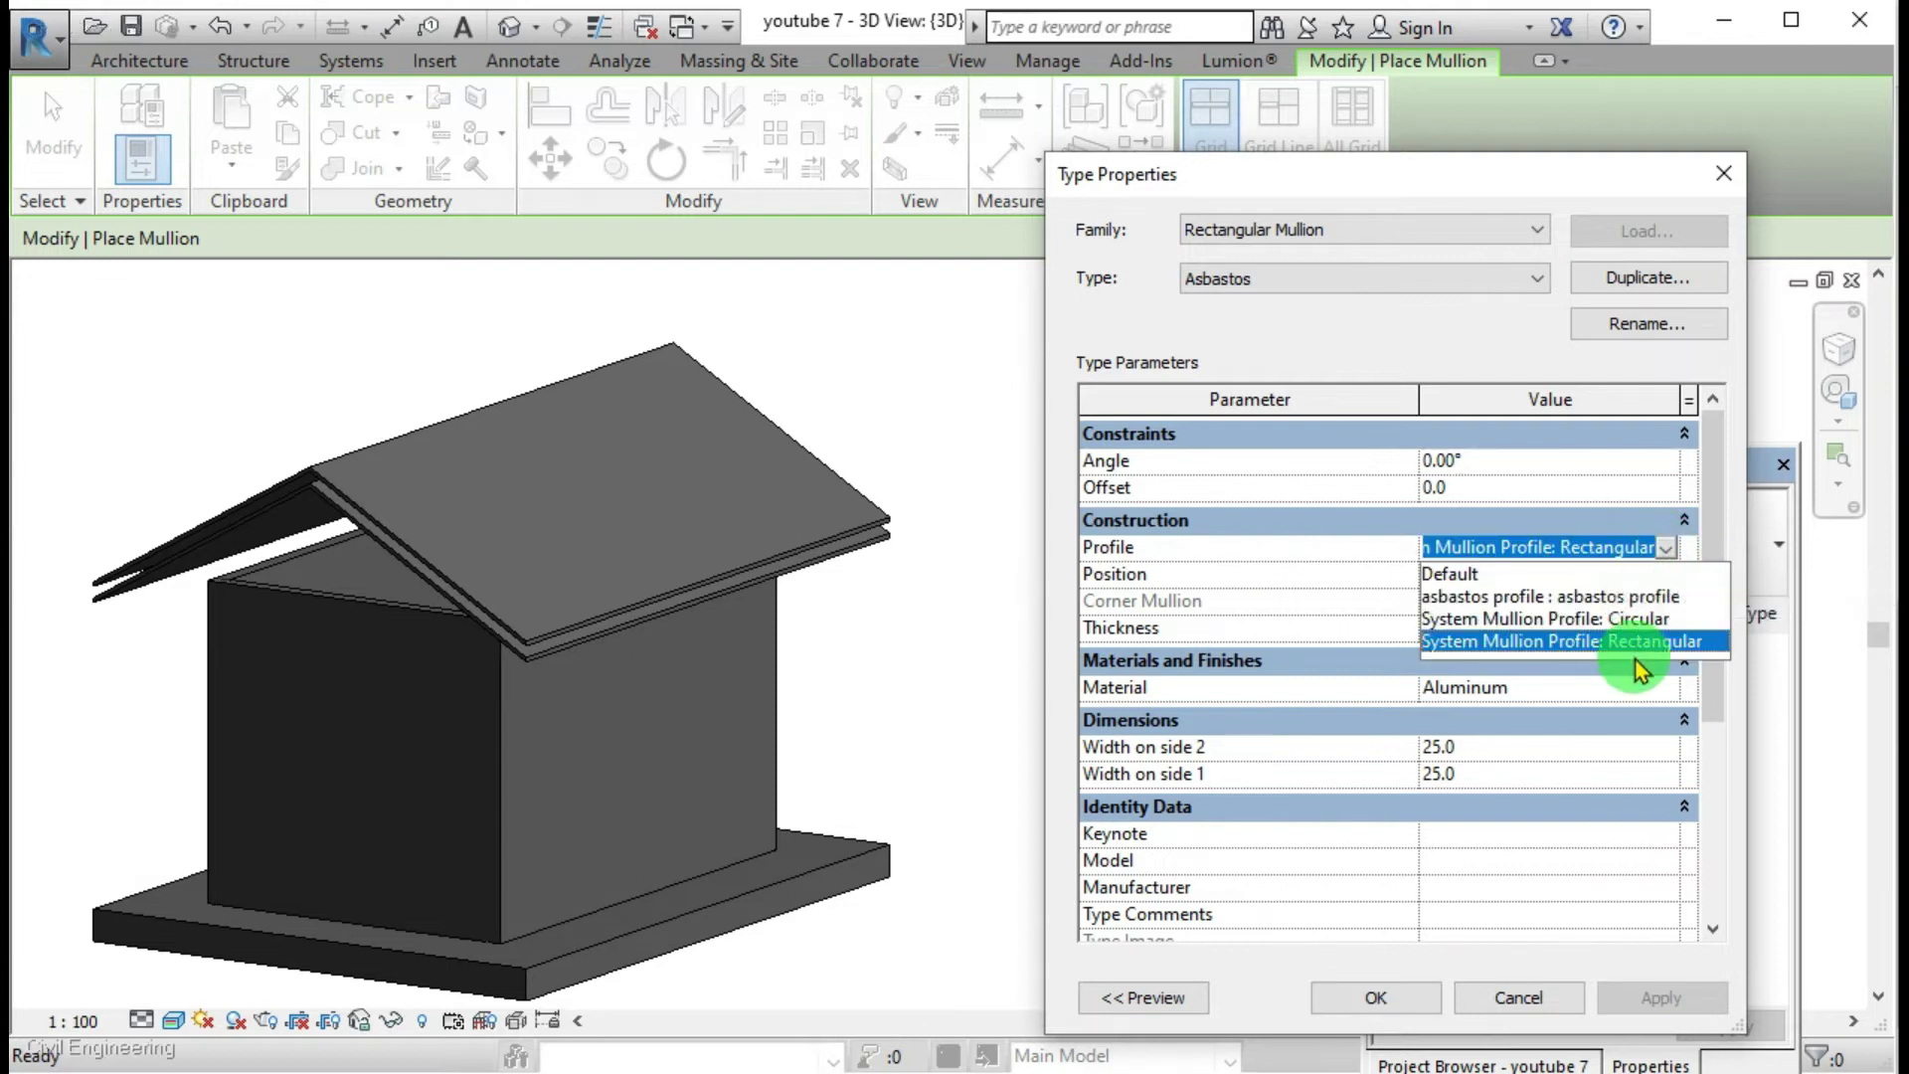
left_click(1668, 555)
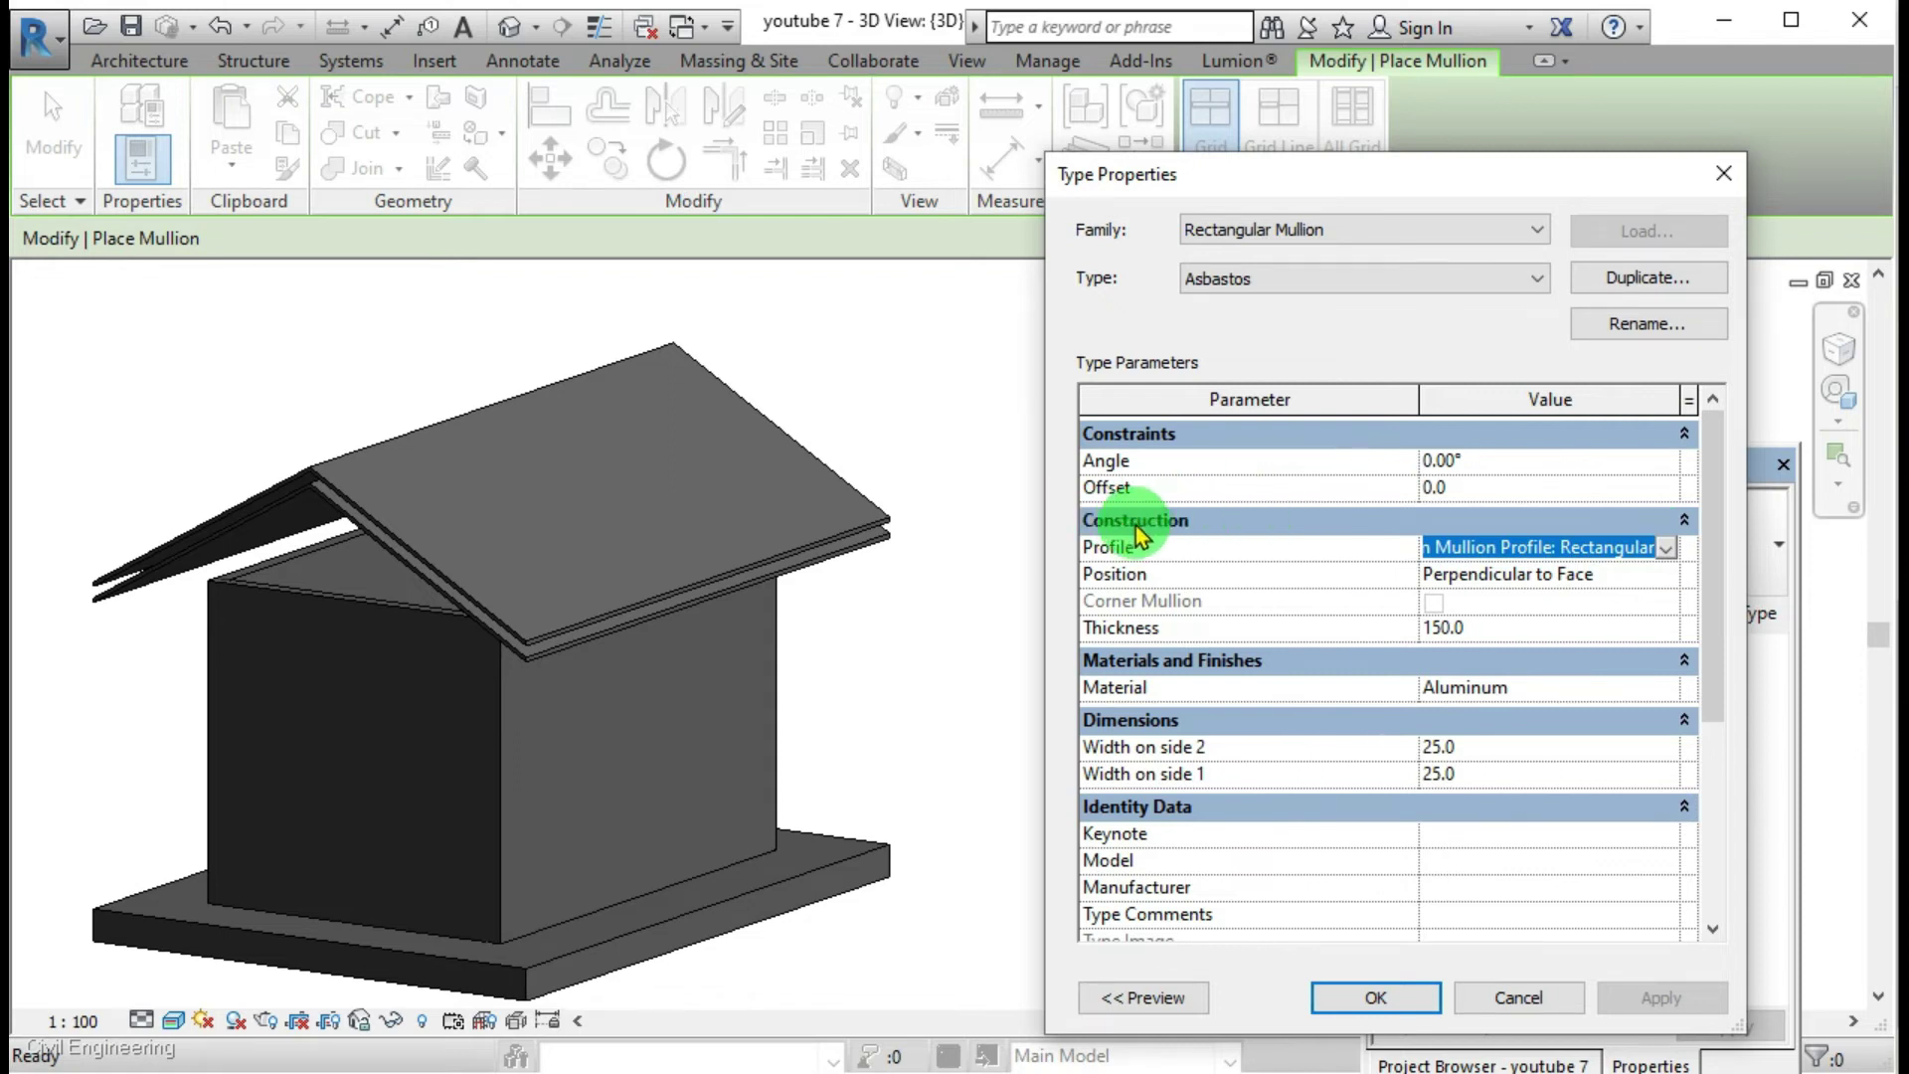
left_click(1193, 549)
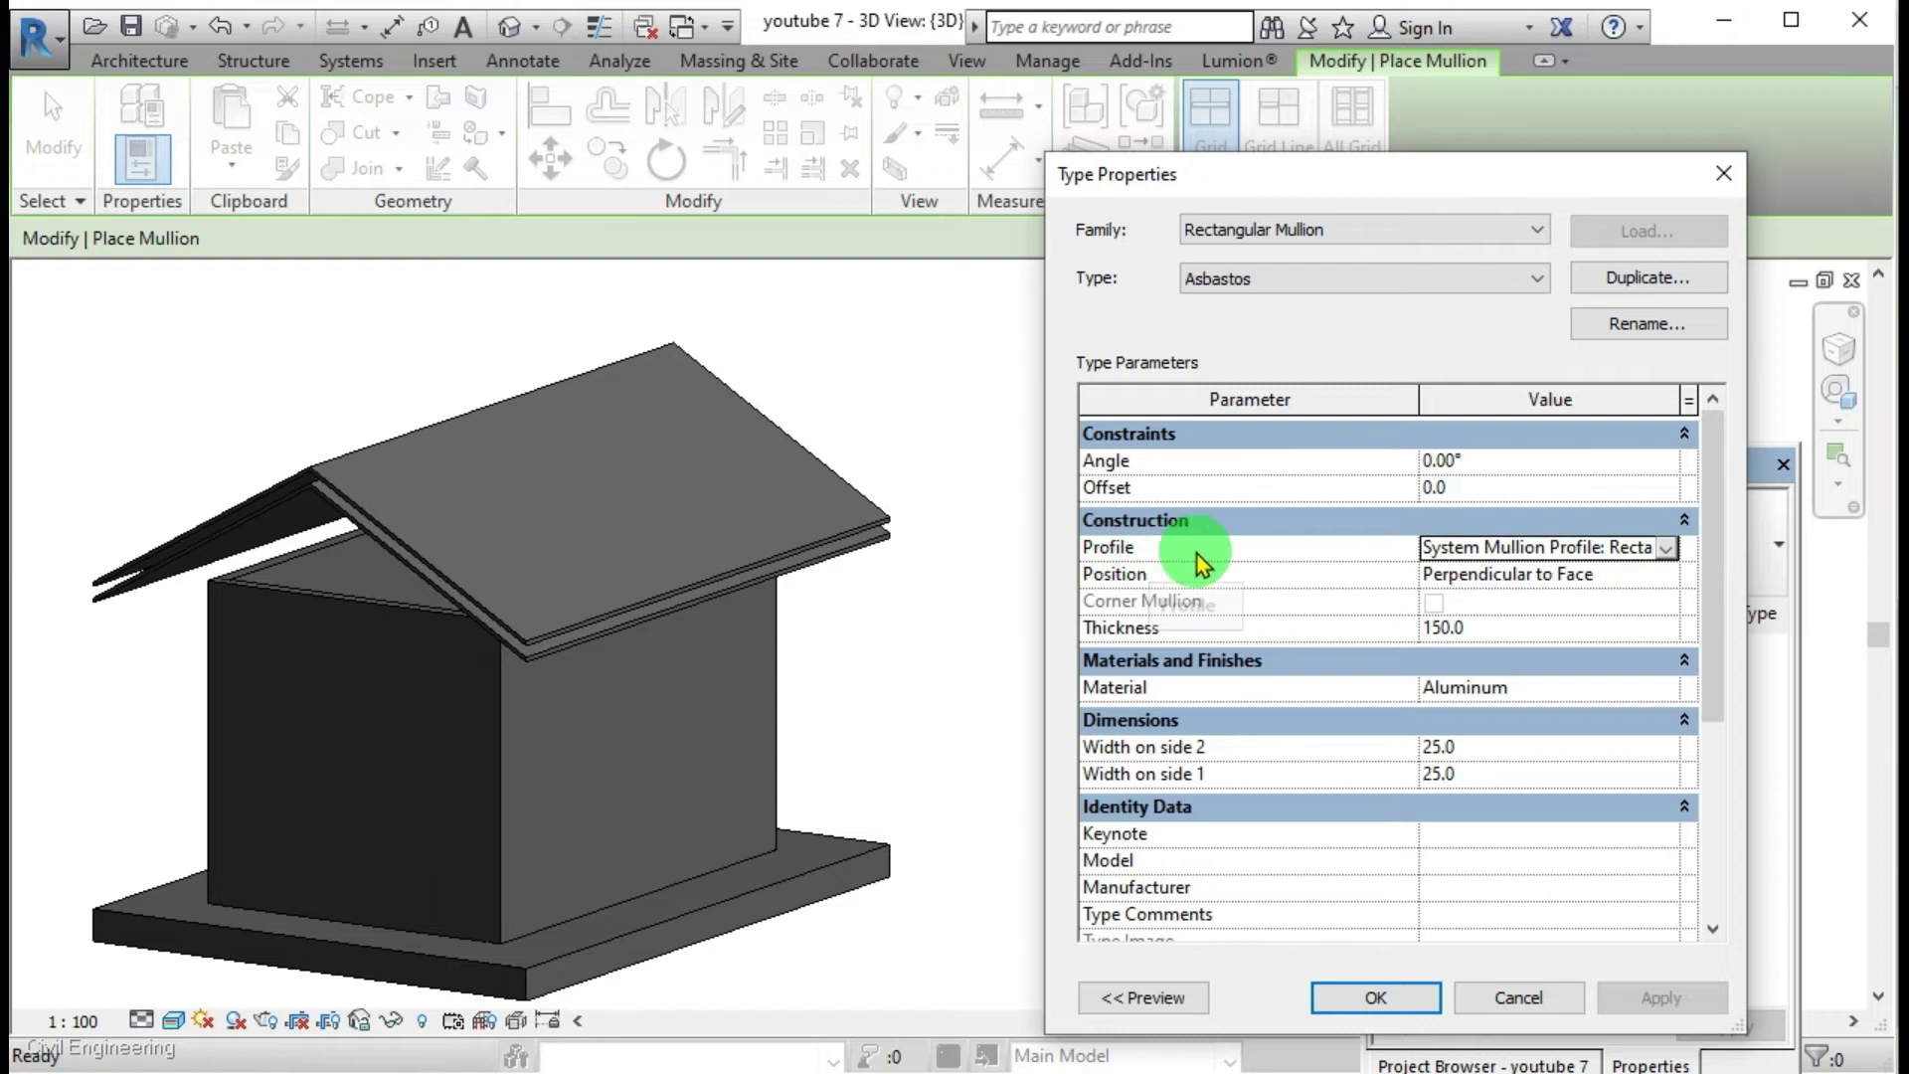
left_click(1665, 548)
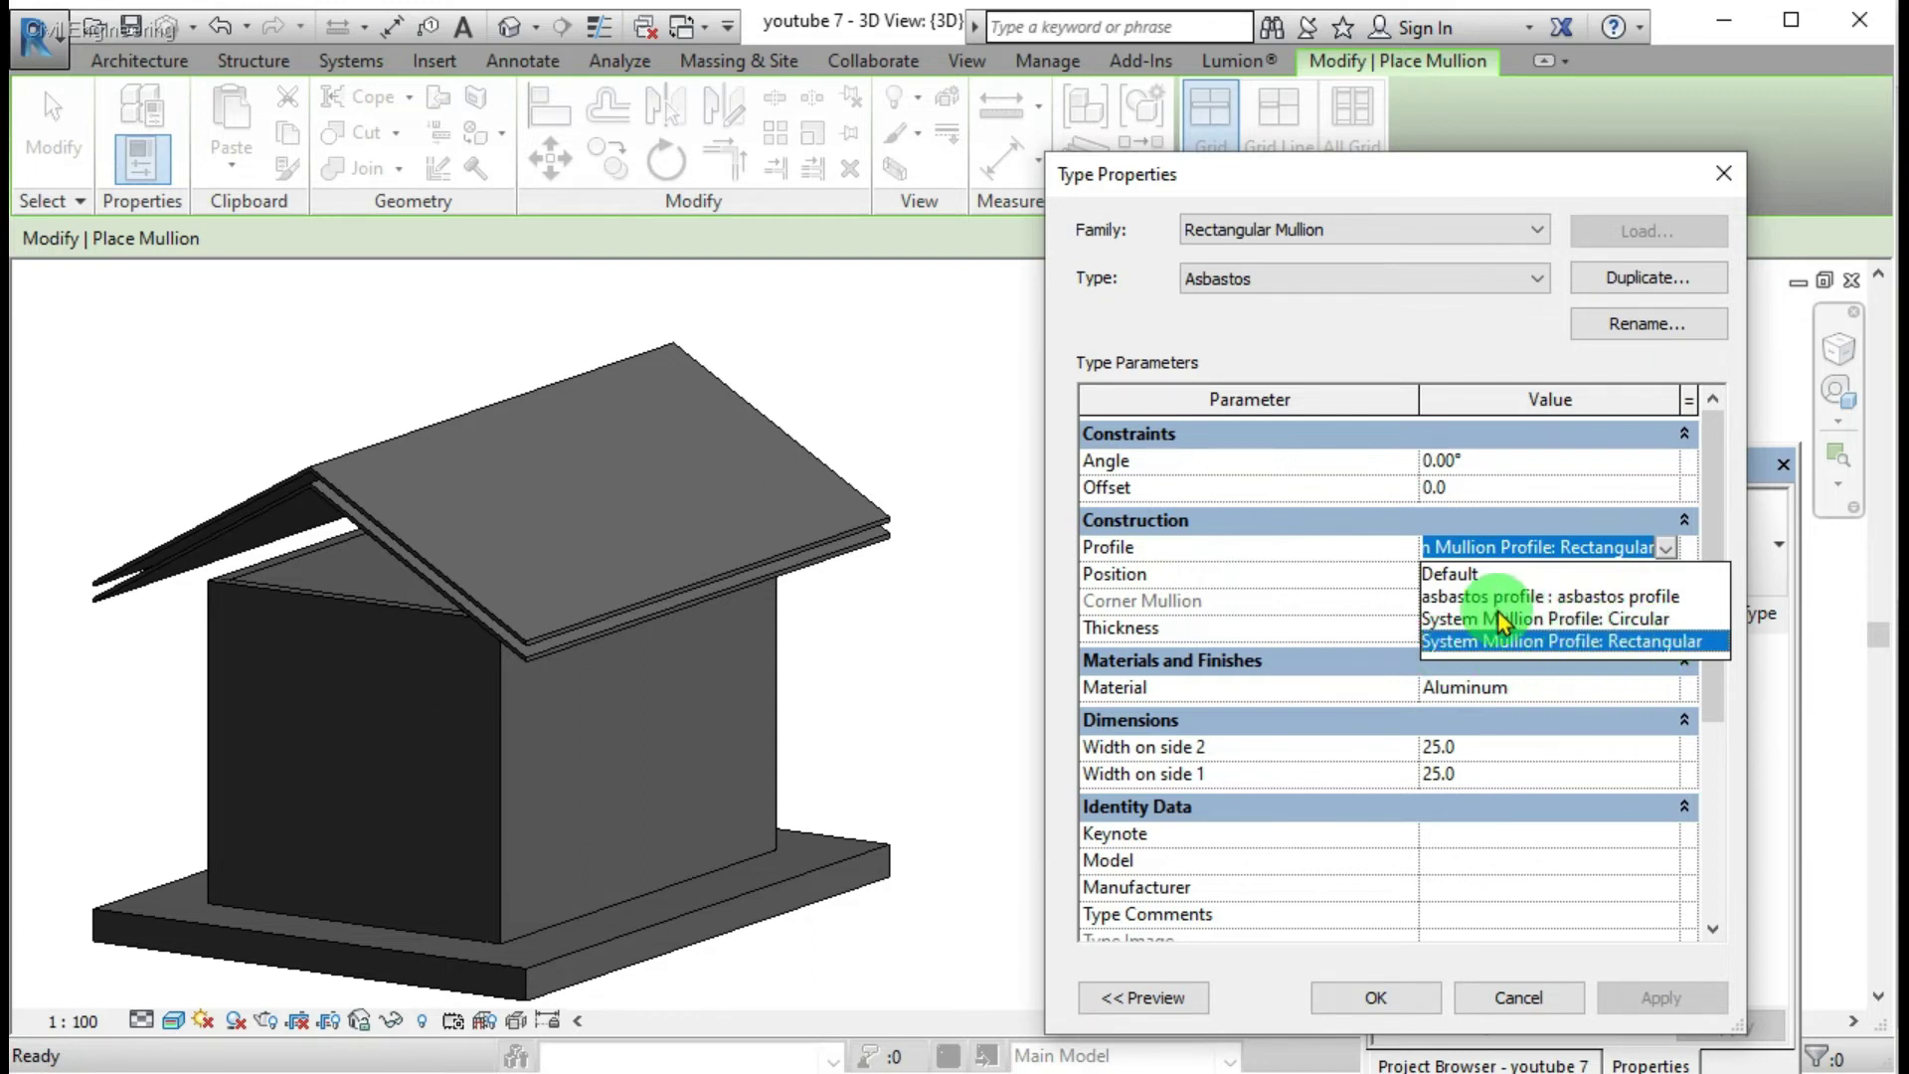
left_click(1458, 596)
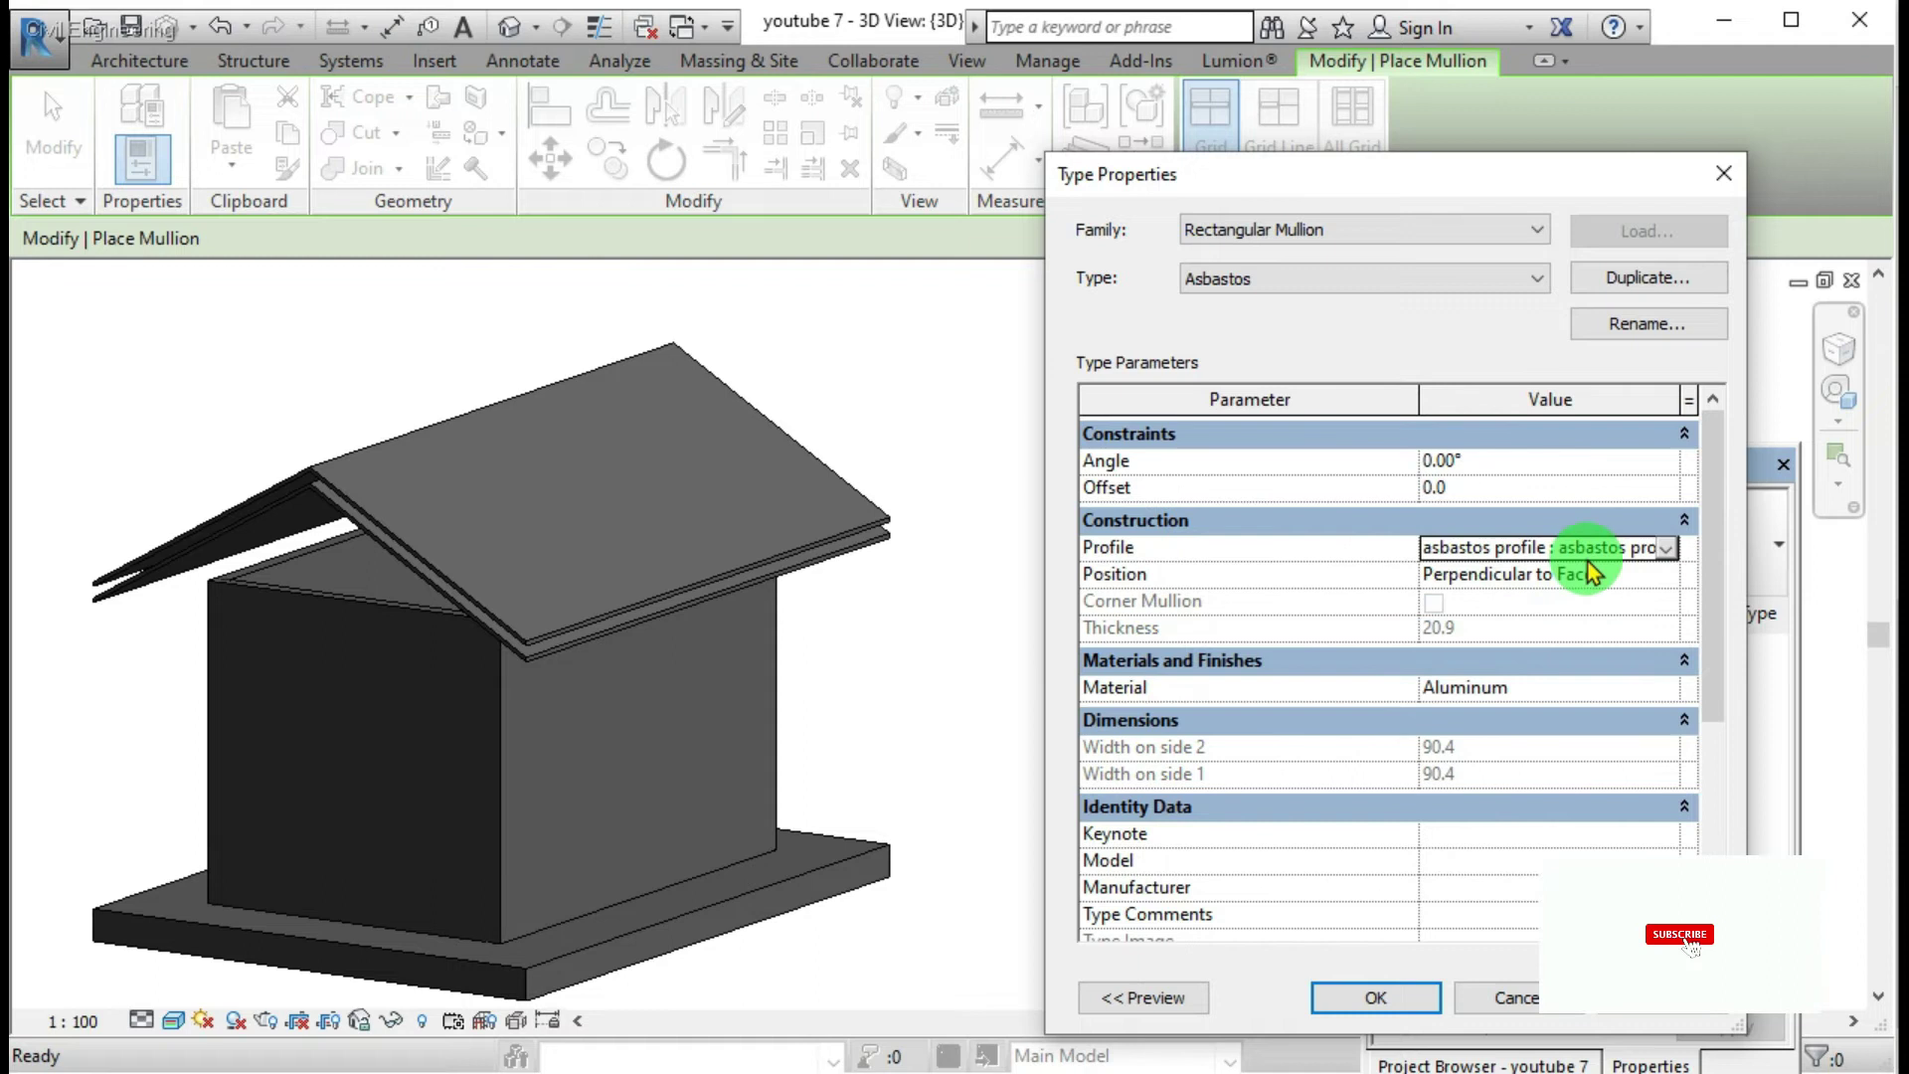
left_click(1674, 548)
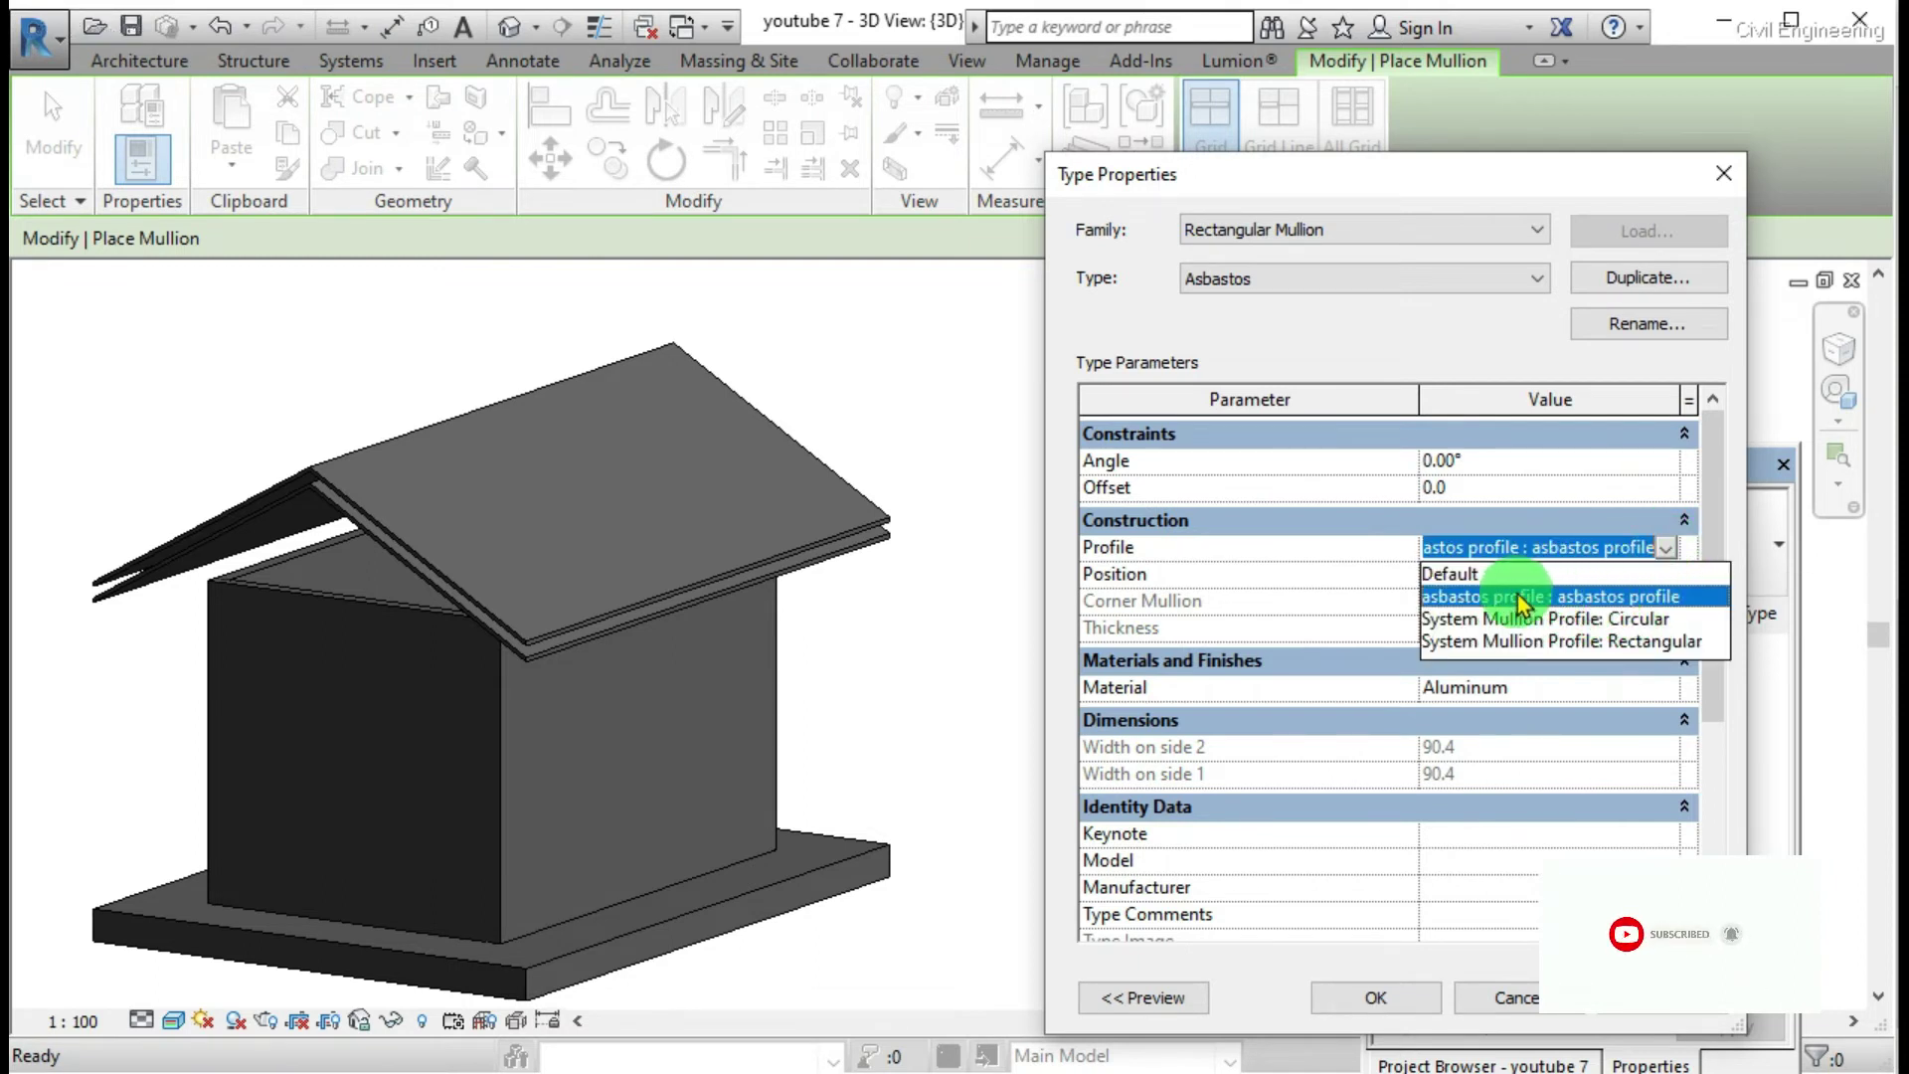
left_click(1620, 597)
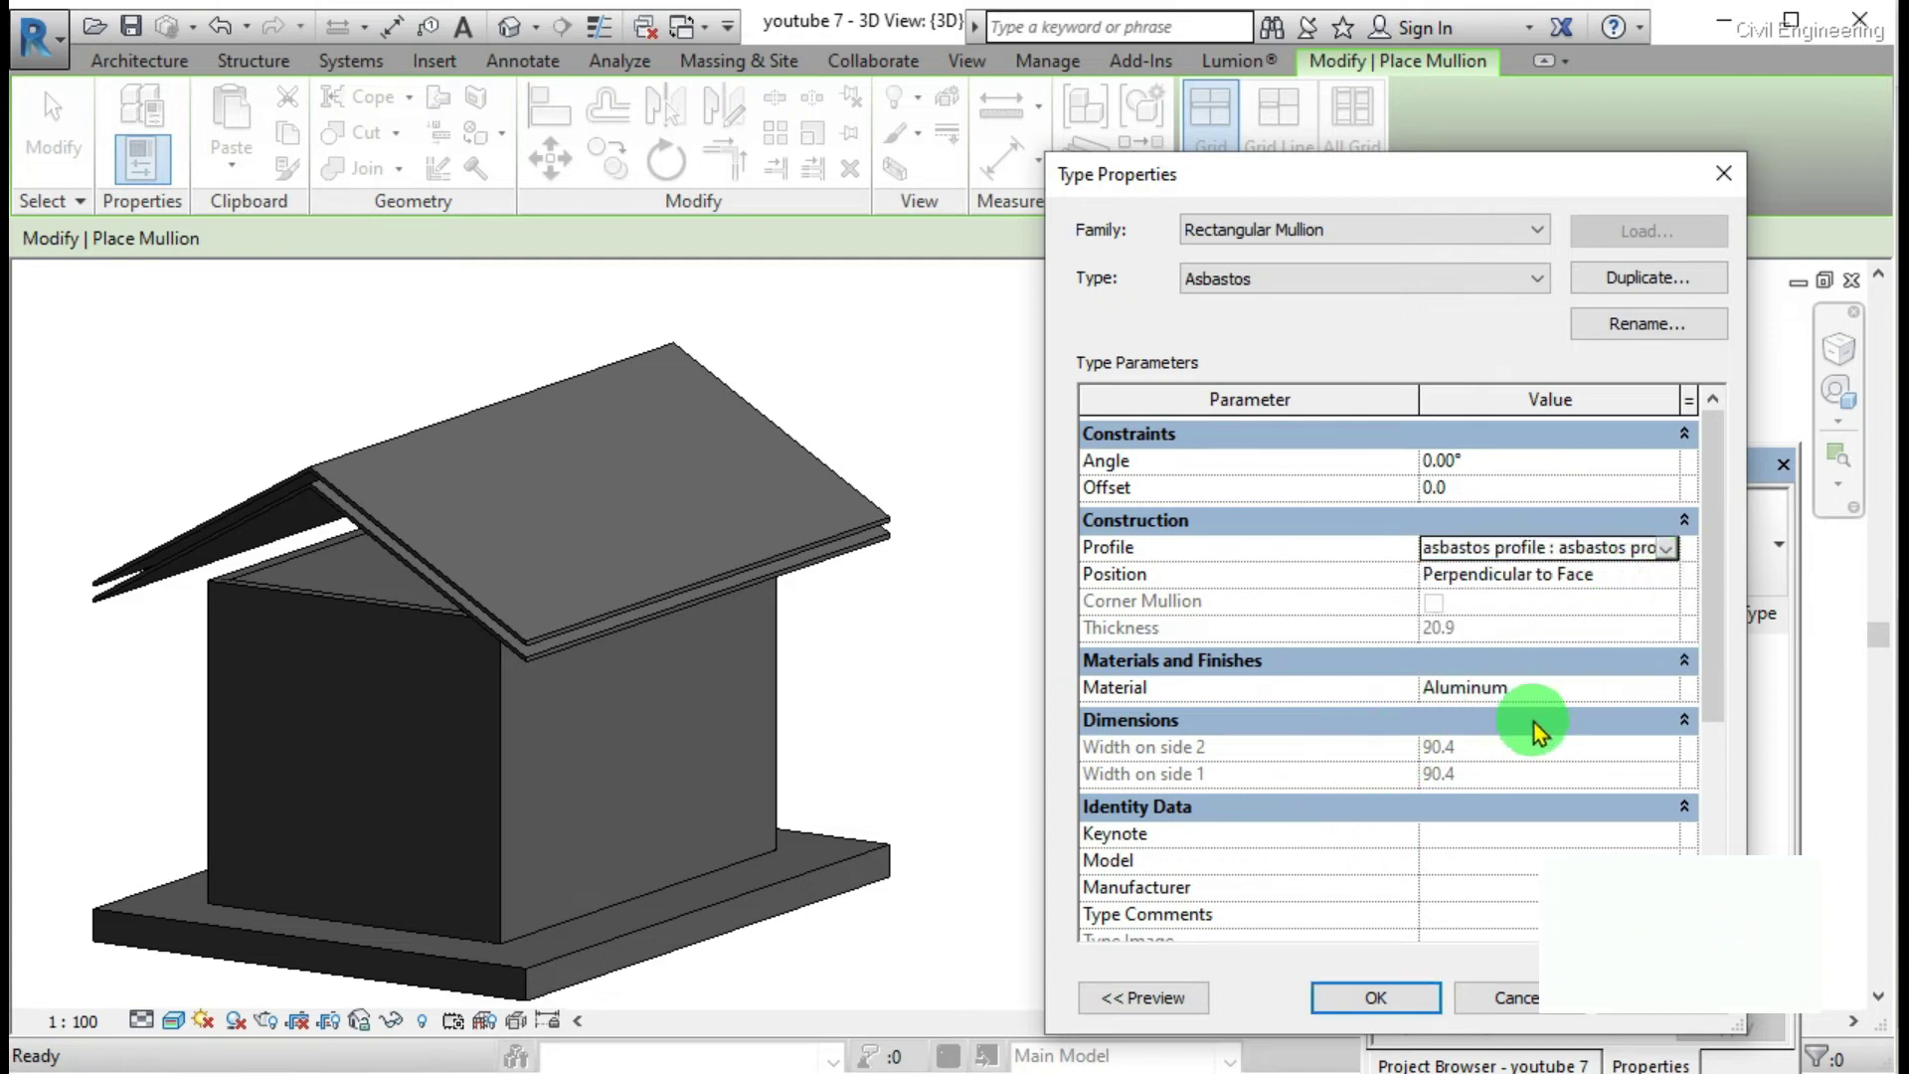
Step: Set the Asbastos mullion material to Concrete, Cast-in-Place gray and apply the type
left_click(1673, 687)
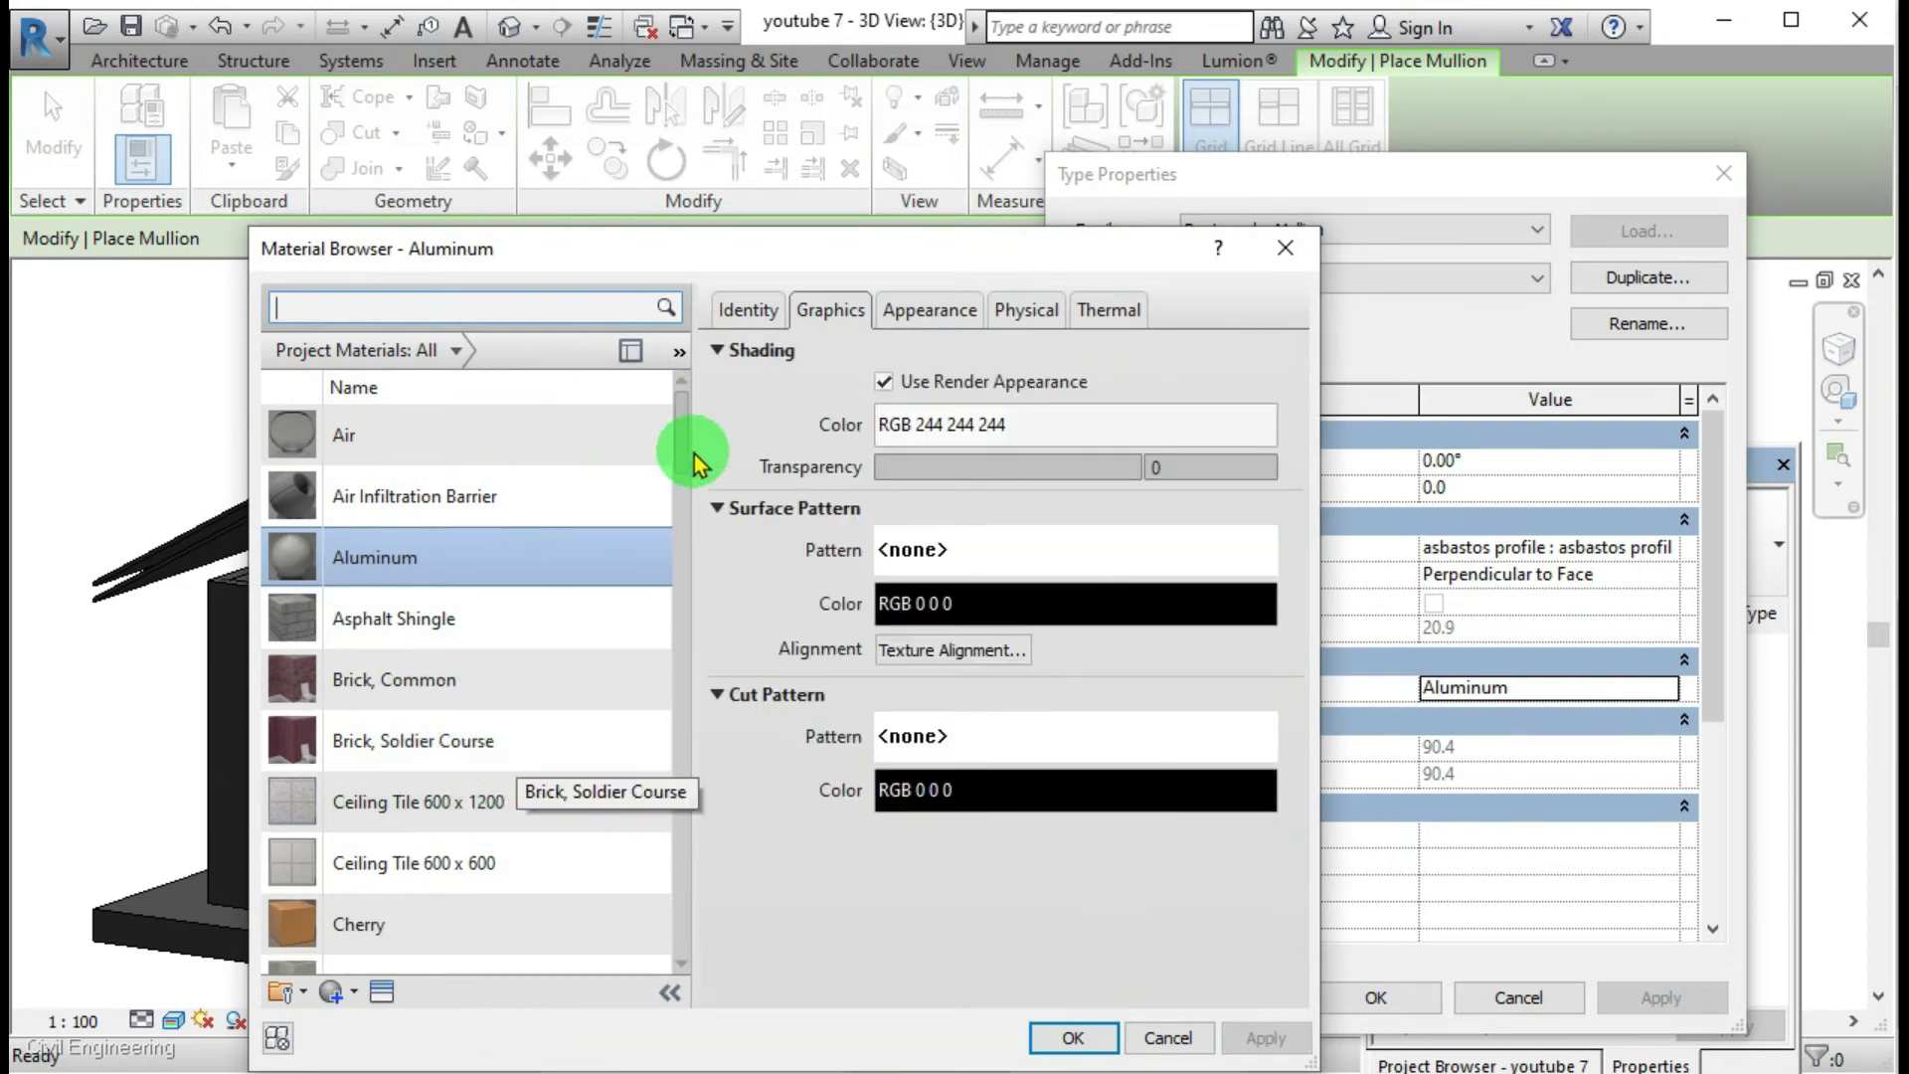
left_click_drag(683, 450, 661, 516)
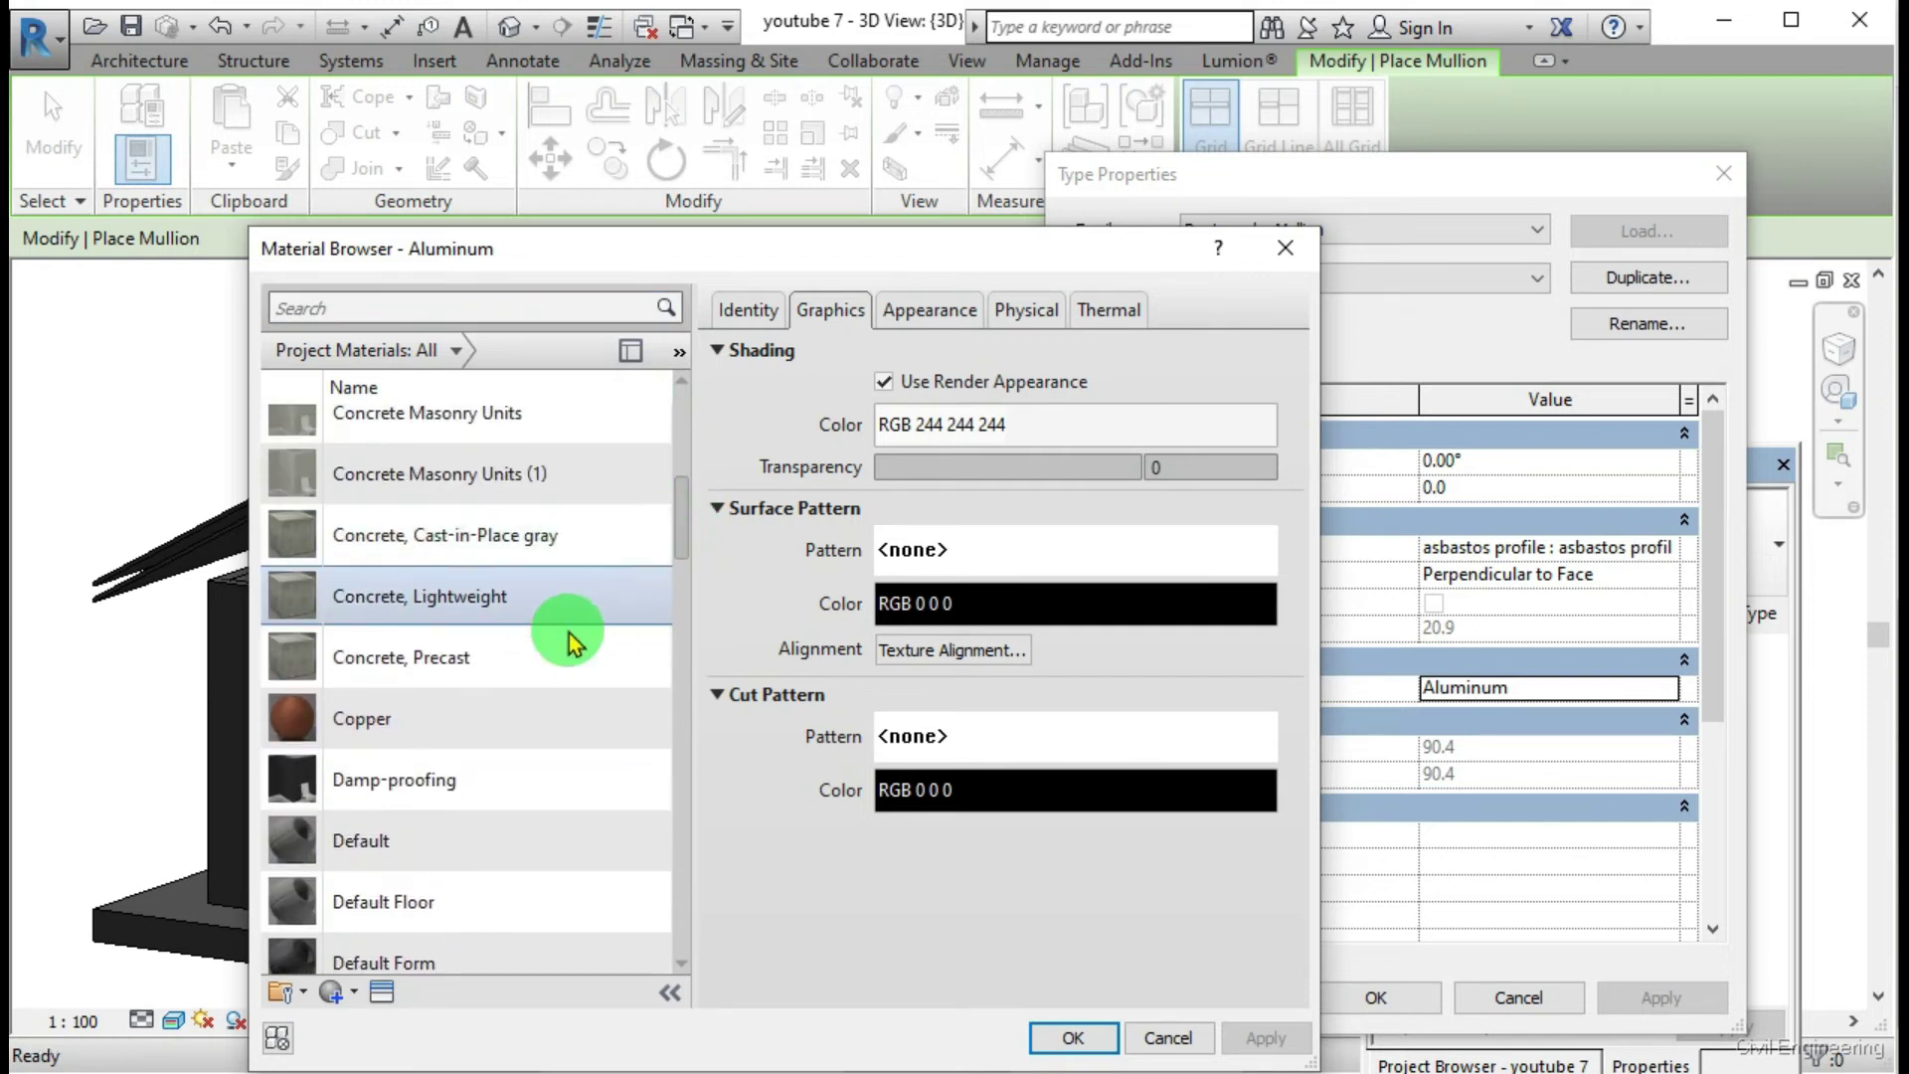
double_click(491, 539)
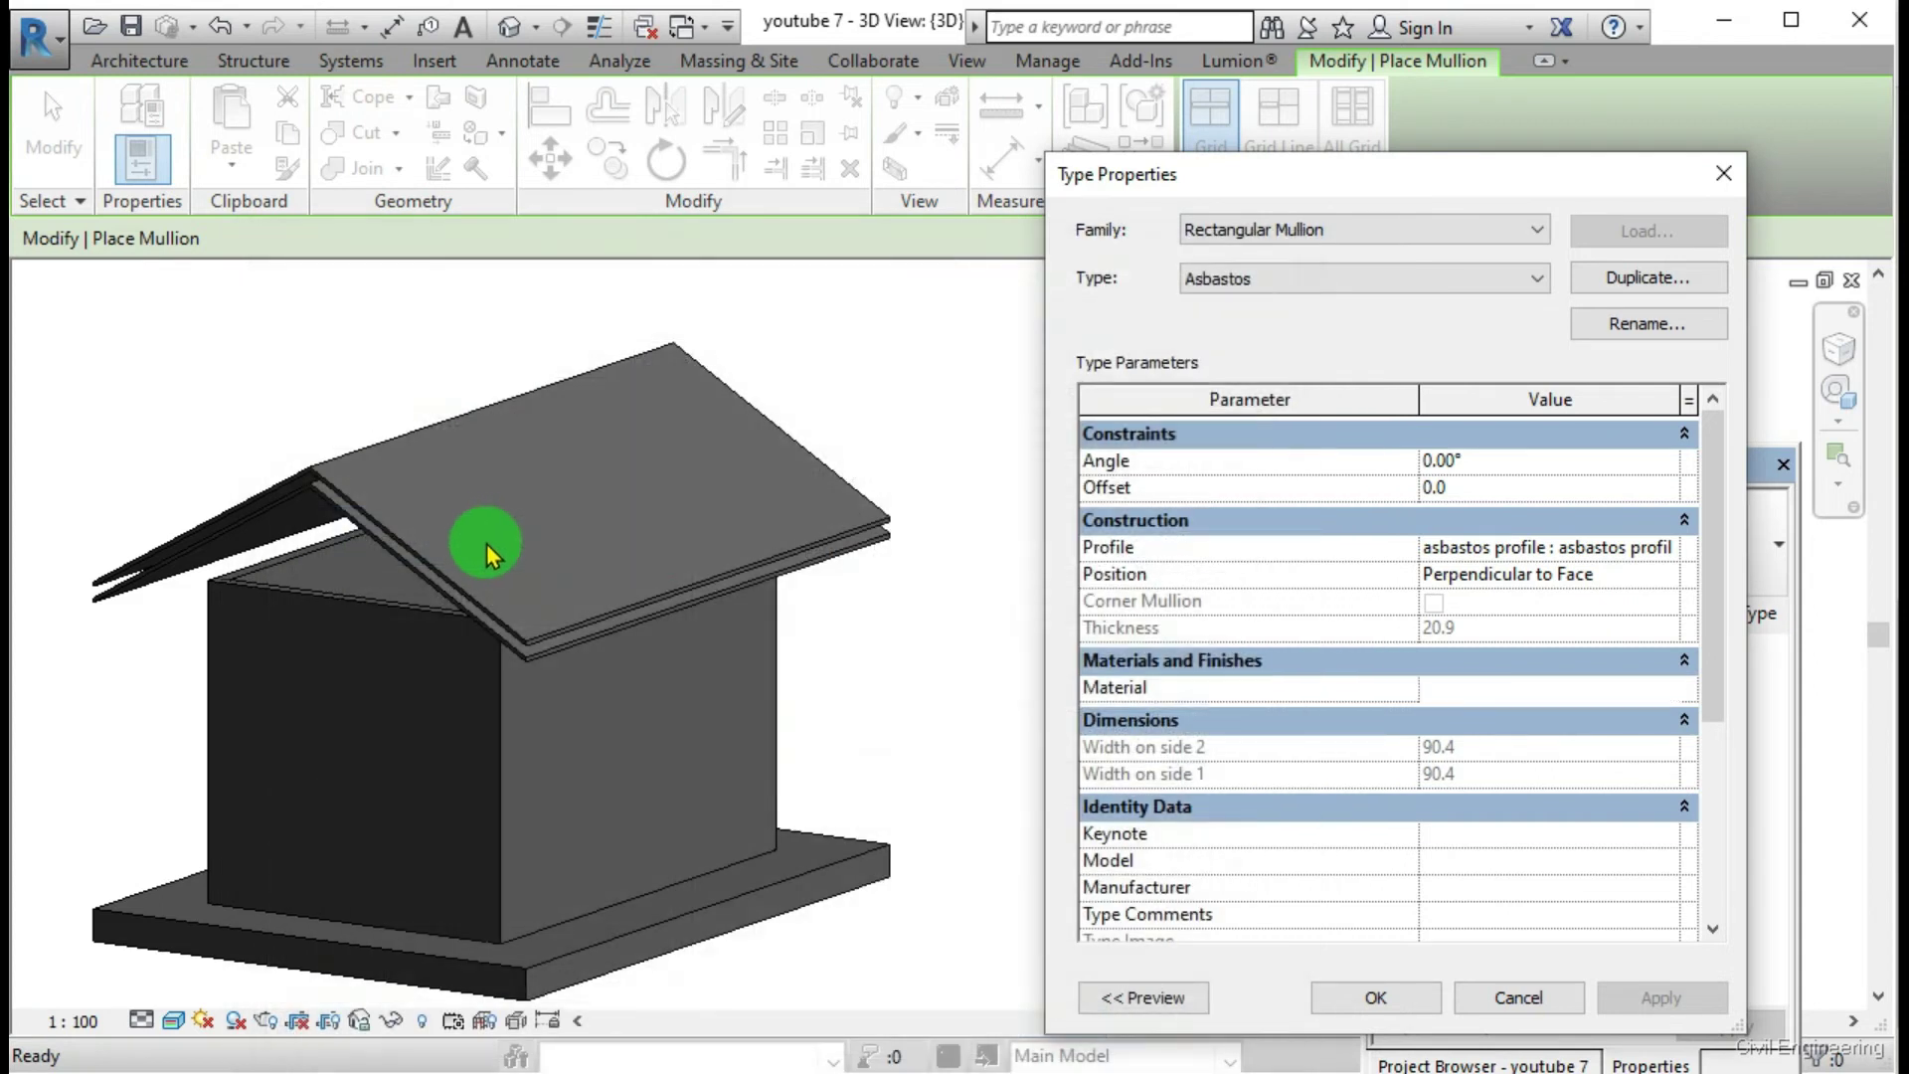
left_click(1372, 994)
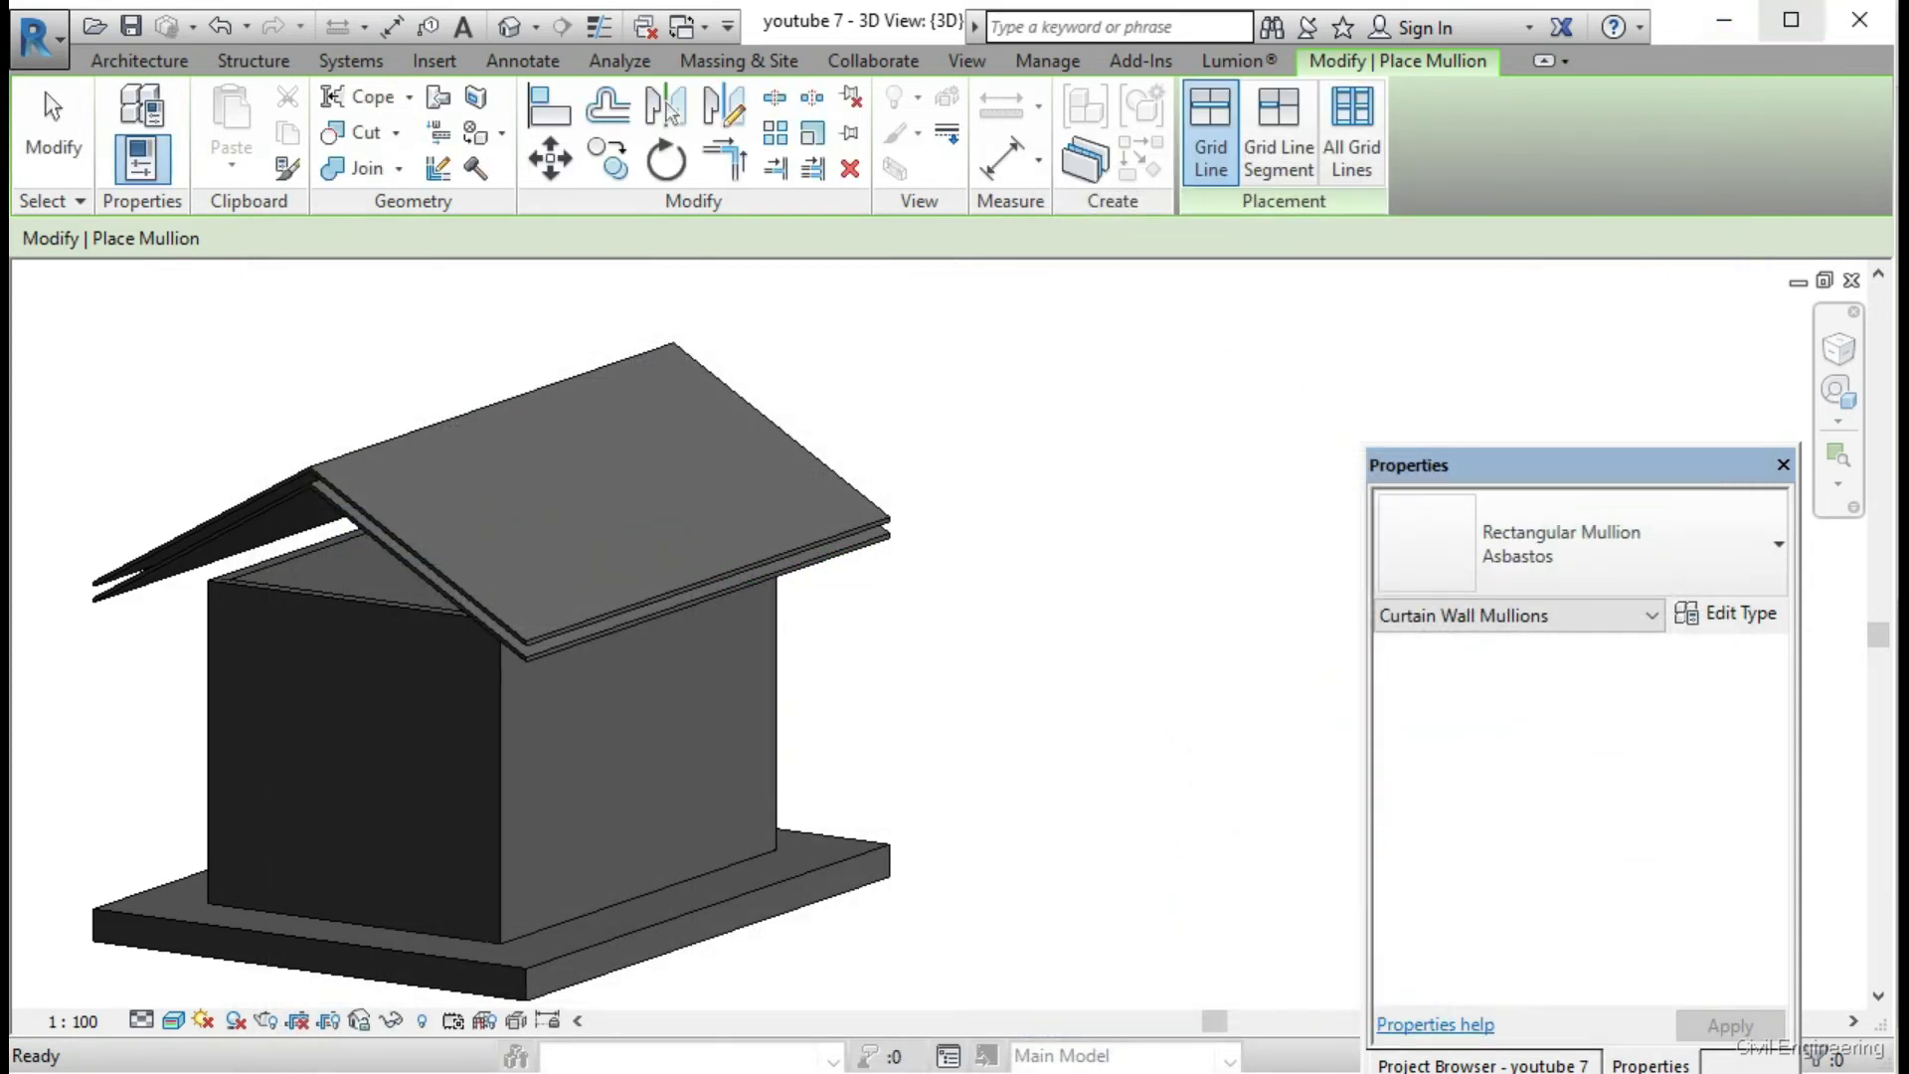
Step: Switch the gable roof to the Sloped Glazing type and open its type properties
key("Escape")
left_click(856, 489)
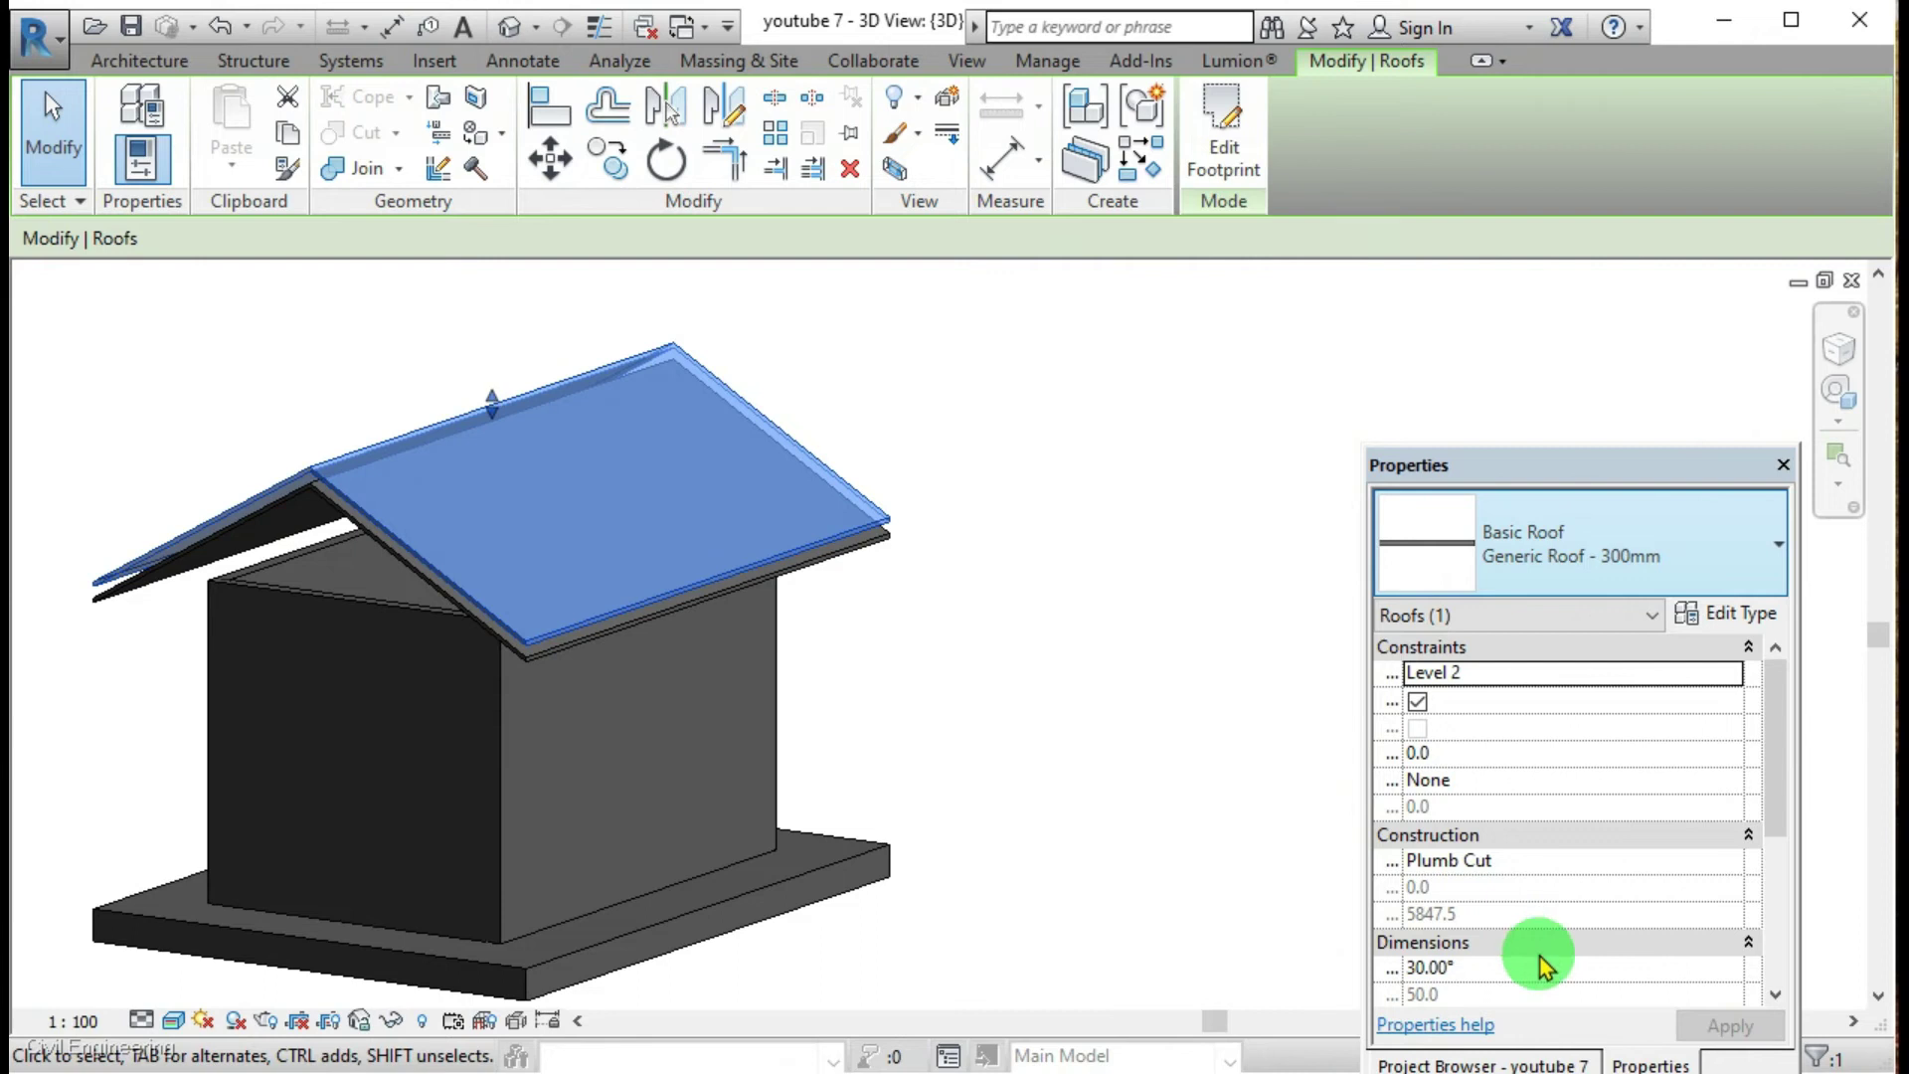
left_click(1551, 545)
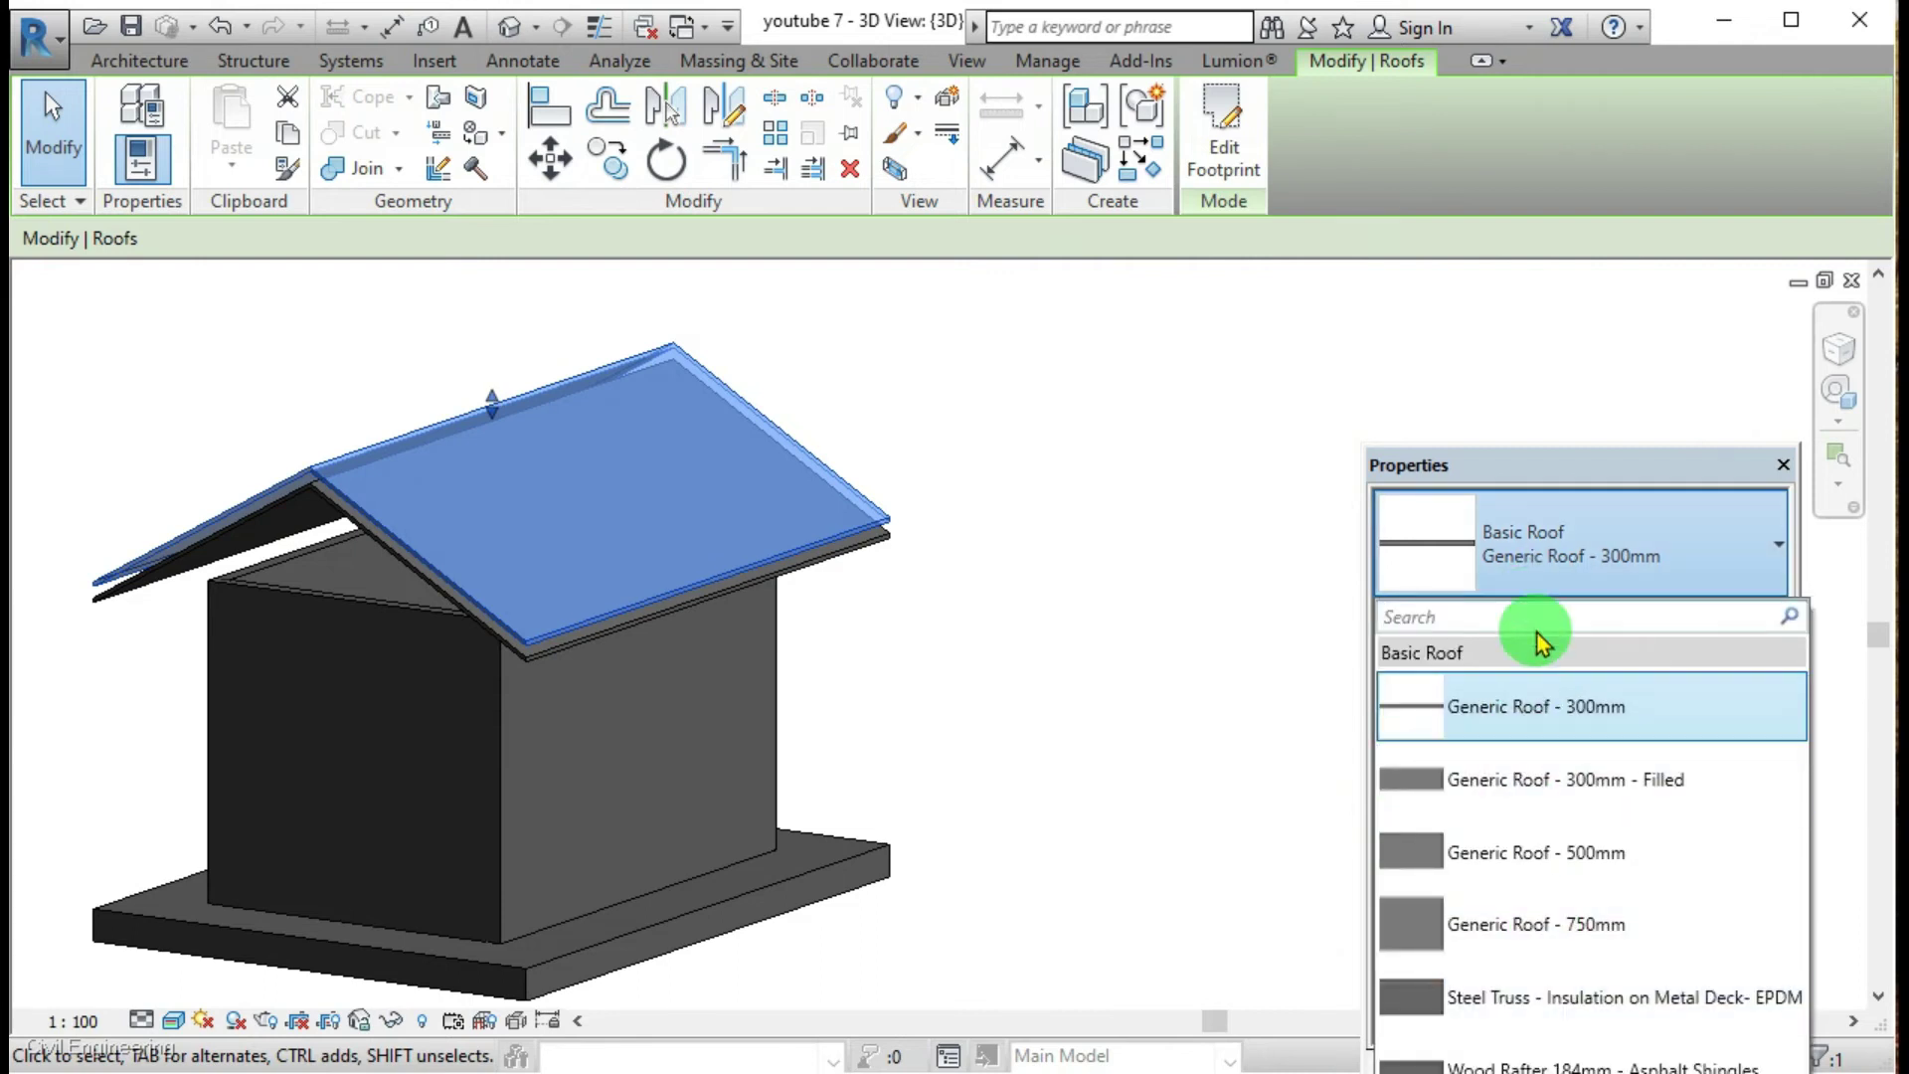
left_click_drag(1559, 474, 1508, 302)
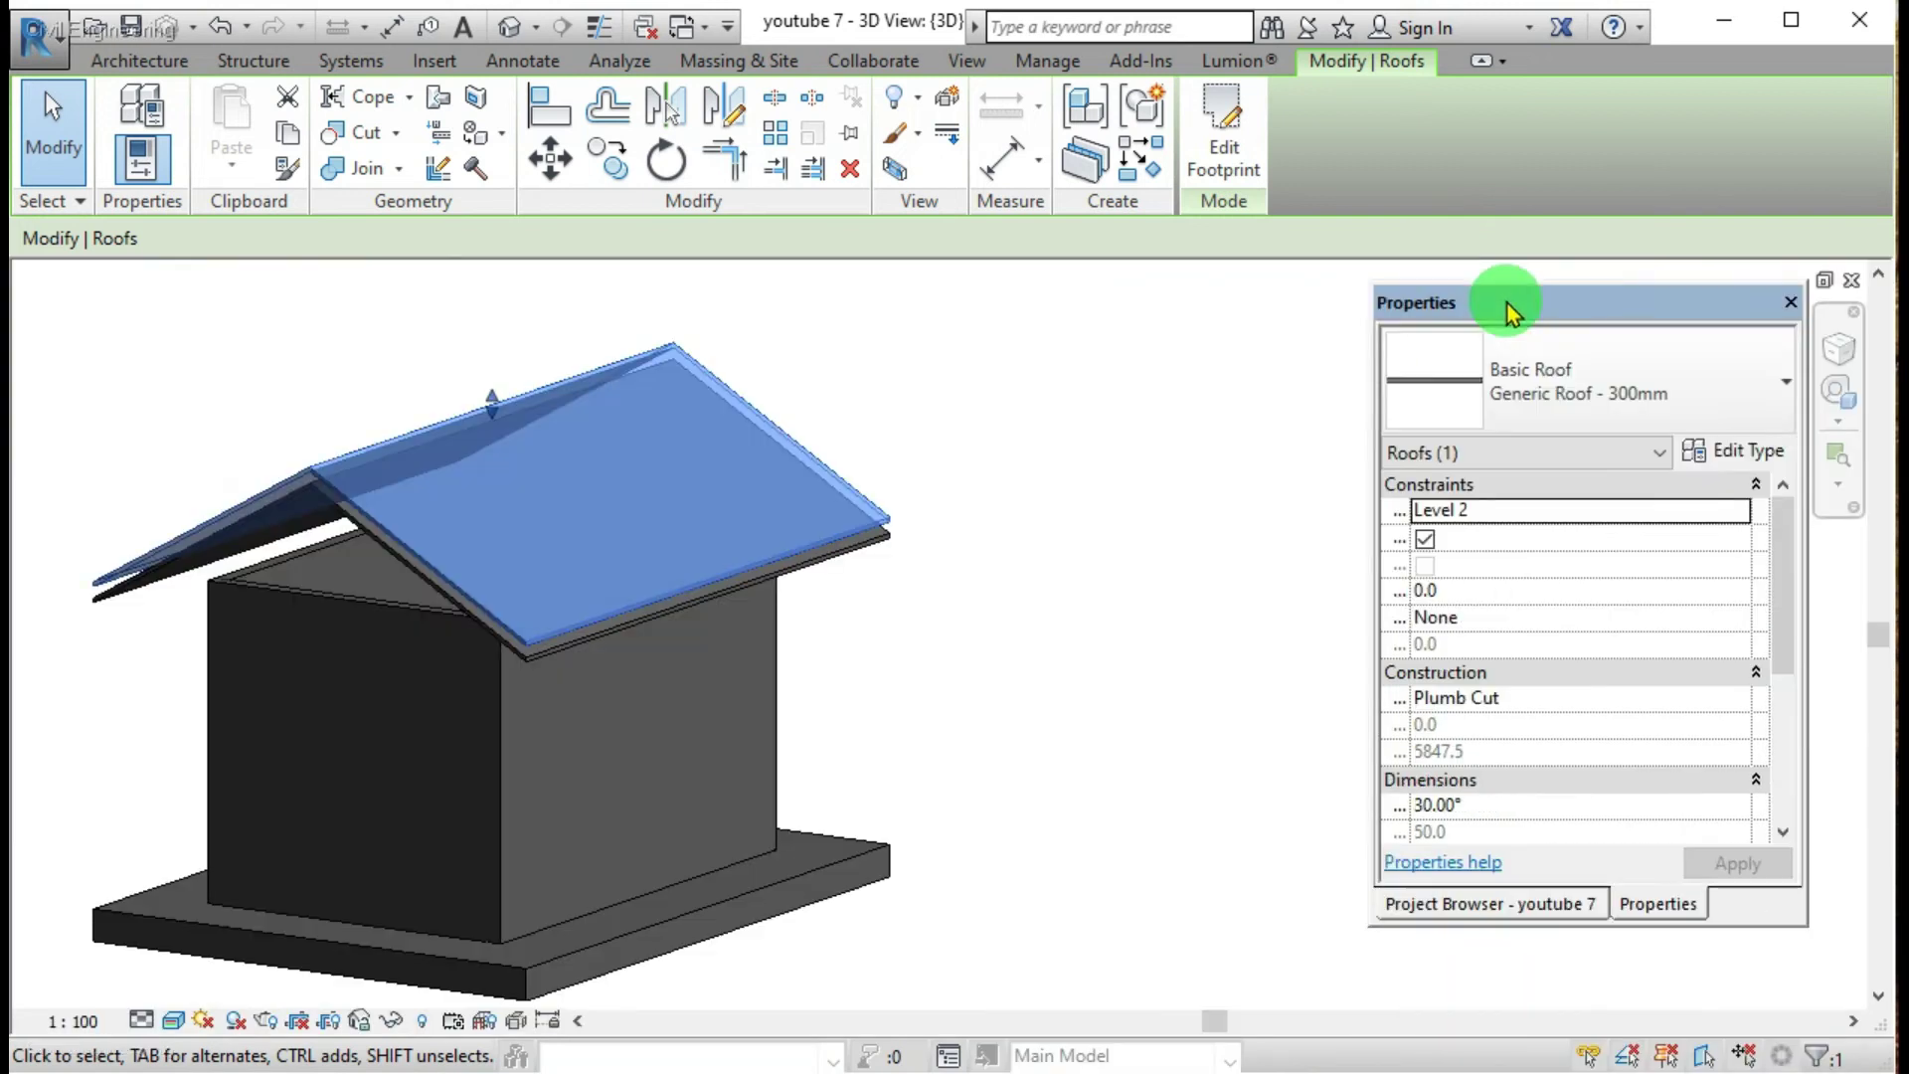
left_click(1535, 414)
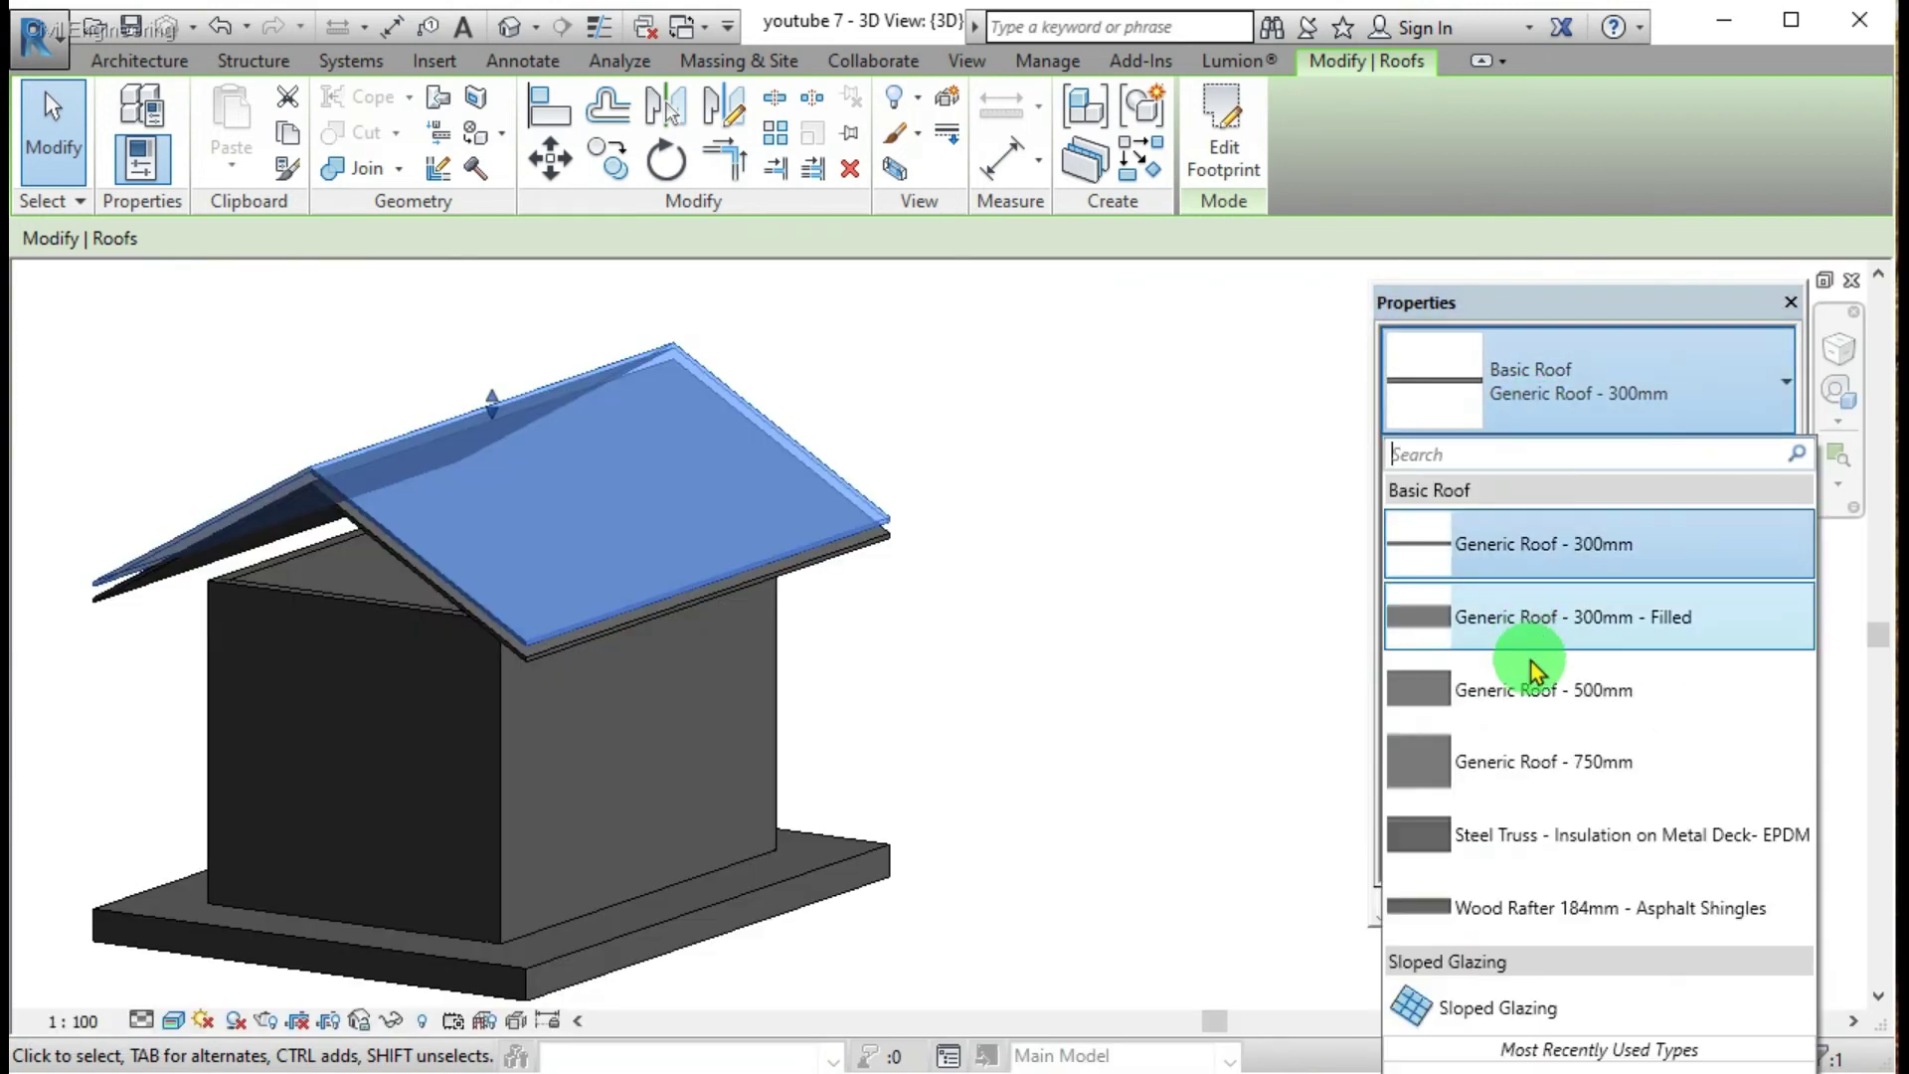
left_click(1528, 1009)
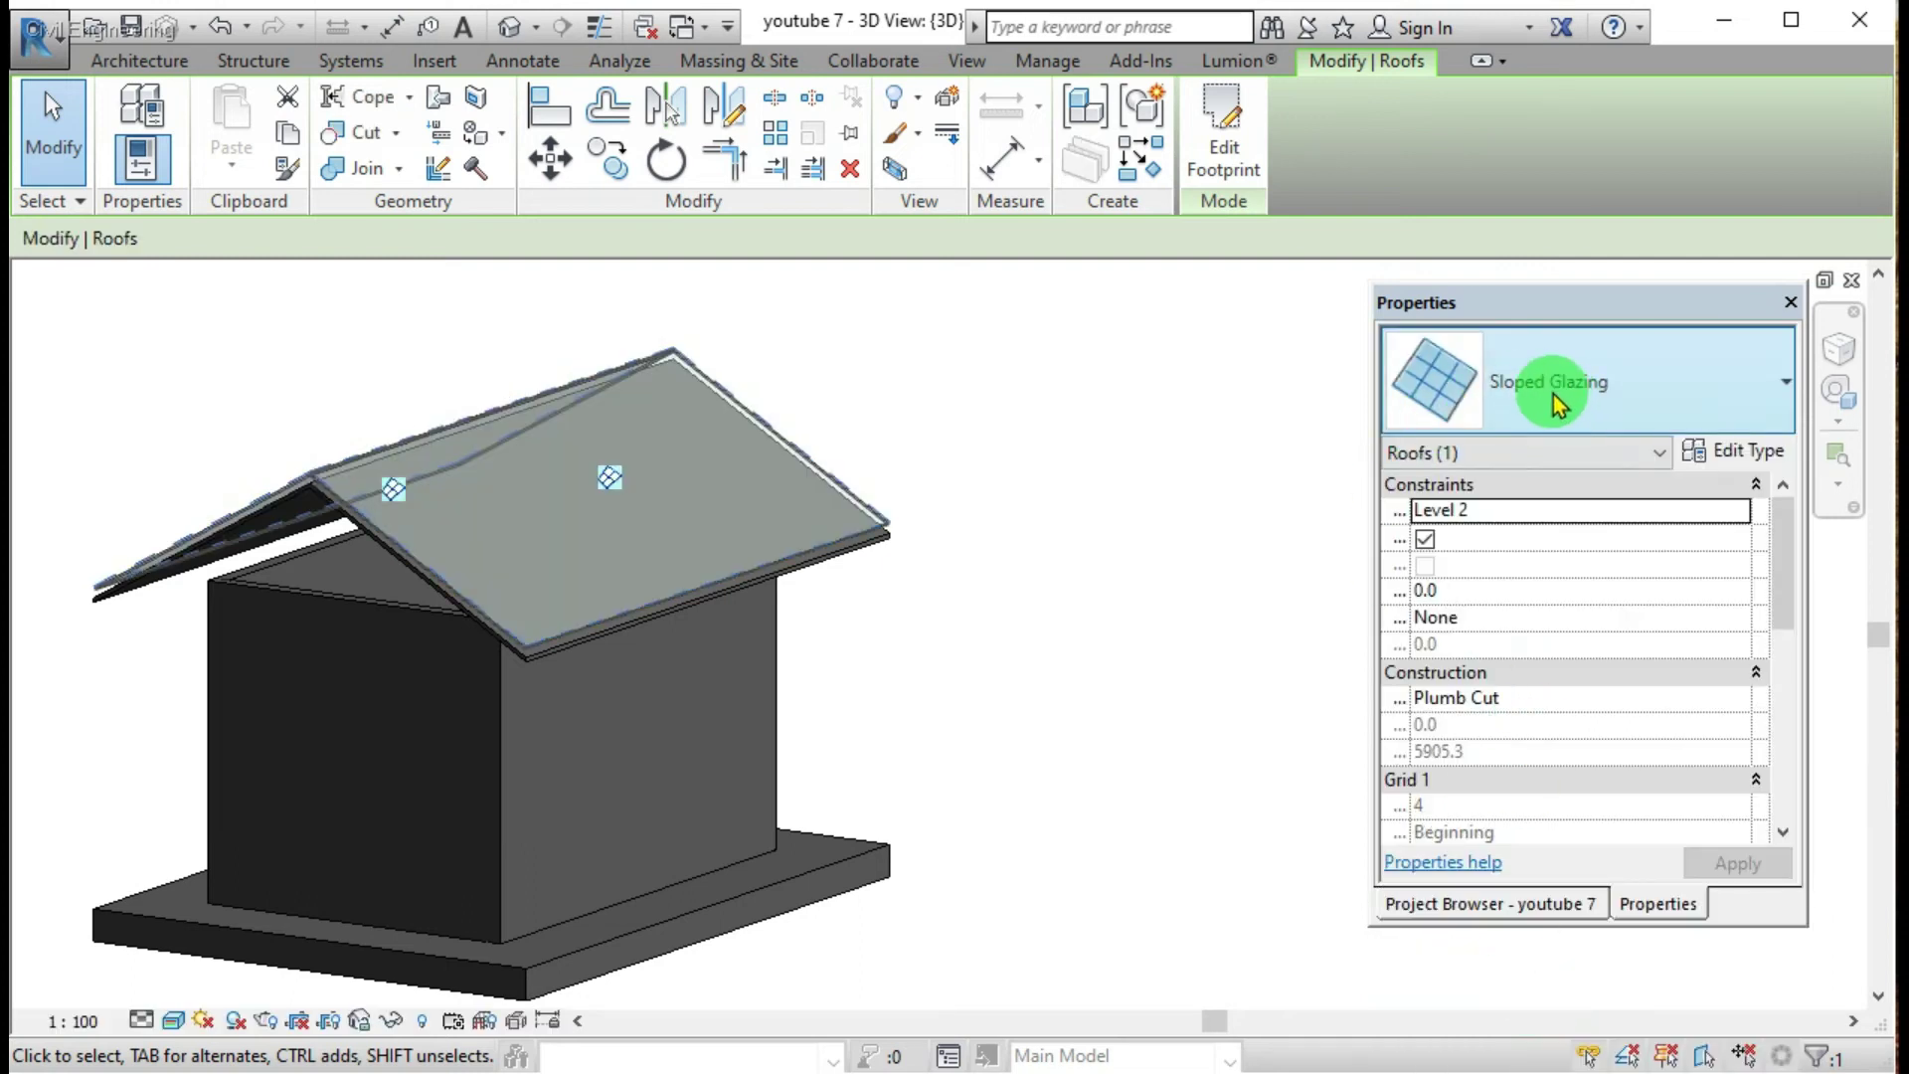
left_click(1735, 450)
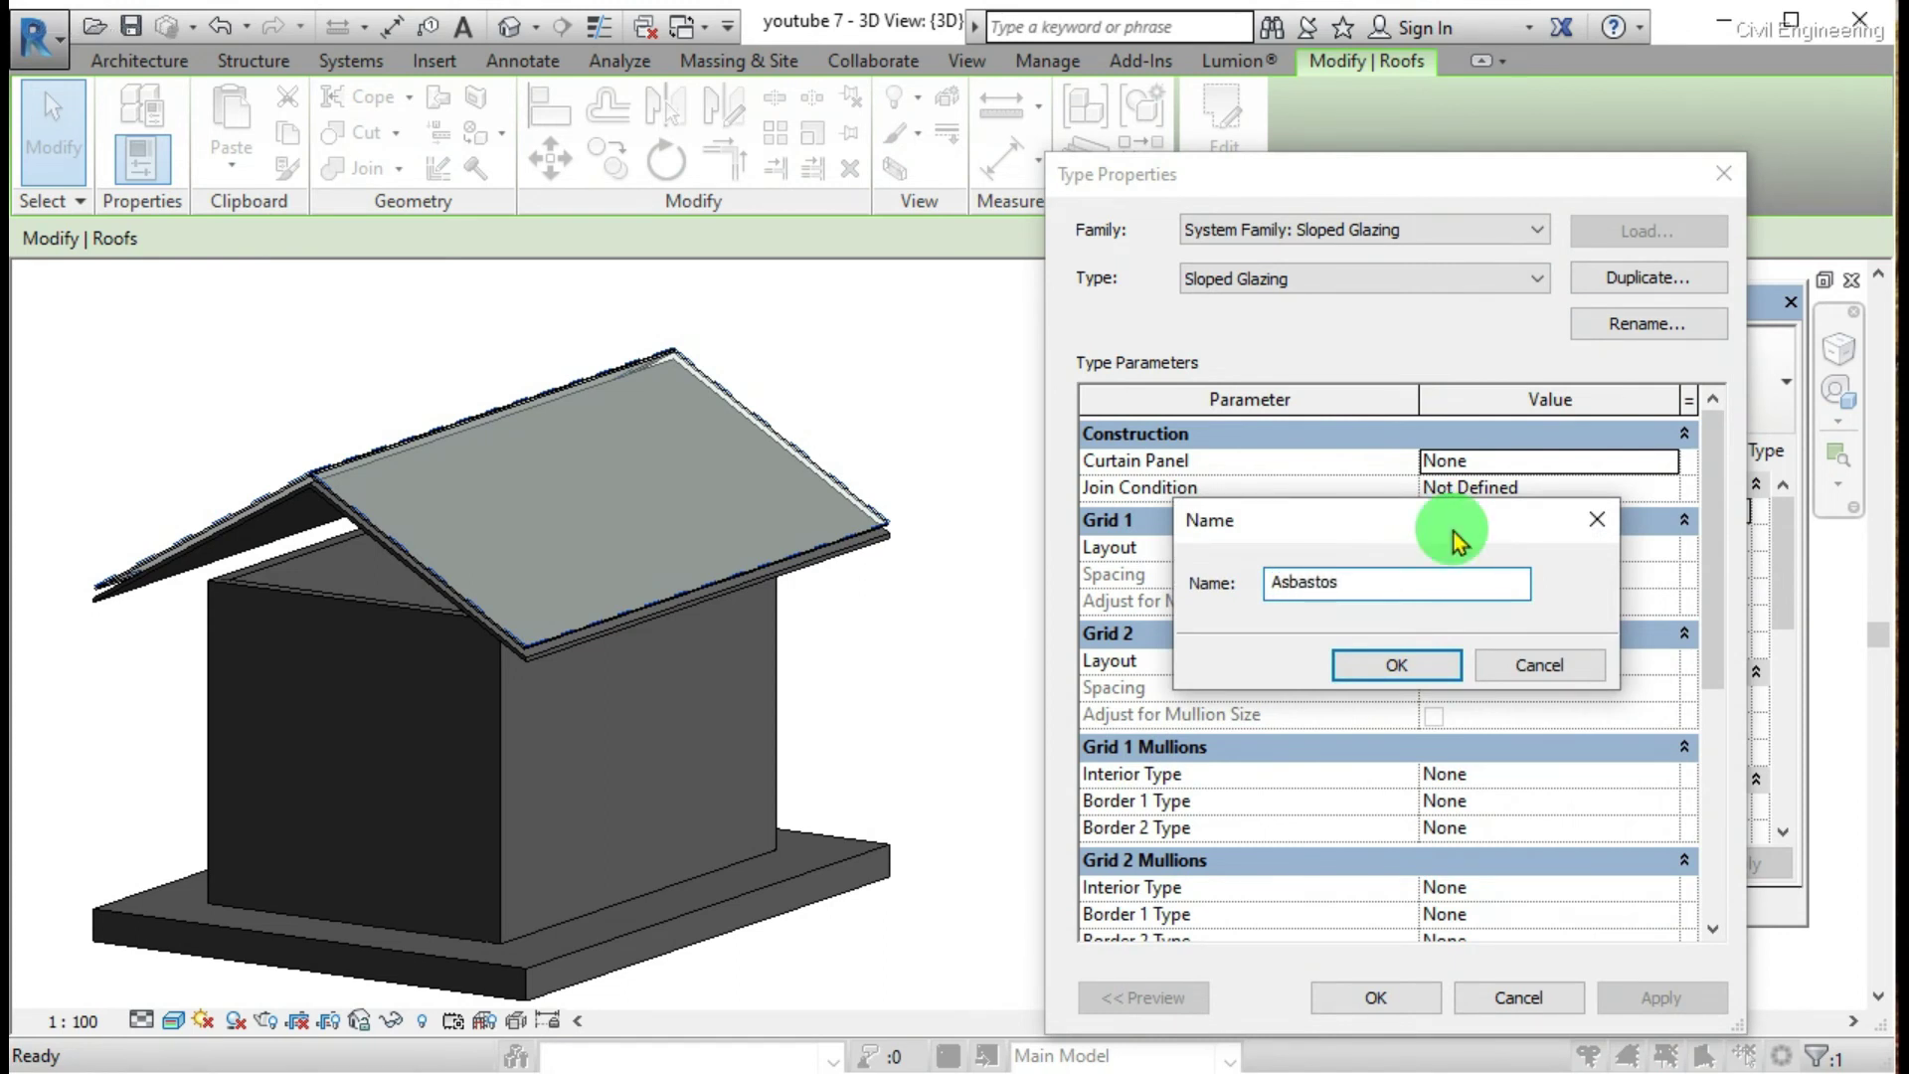
Step: Name the type Asbastos 1, Grid 1 Fixed Distance 170, Asbastos rectangular interior mullions
left_click(1396, 666)
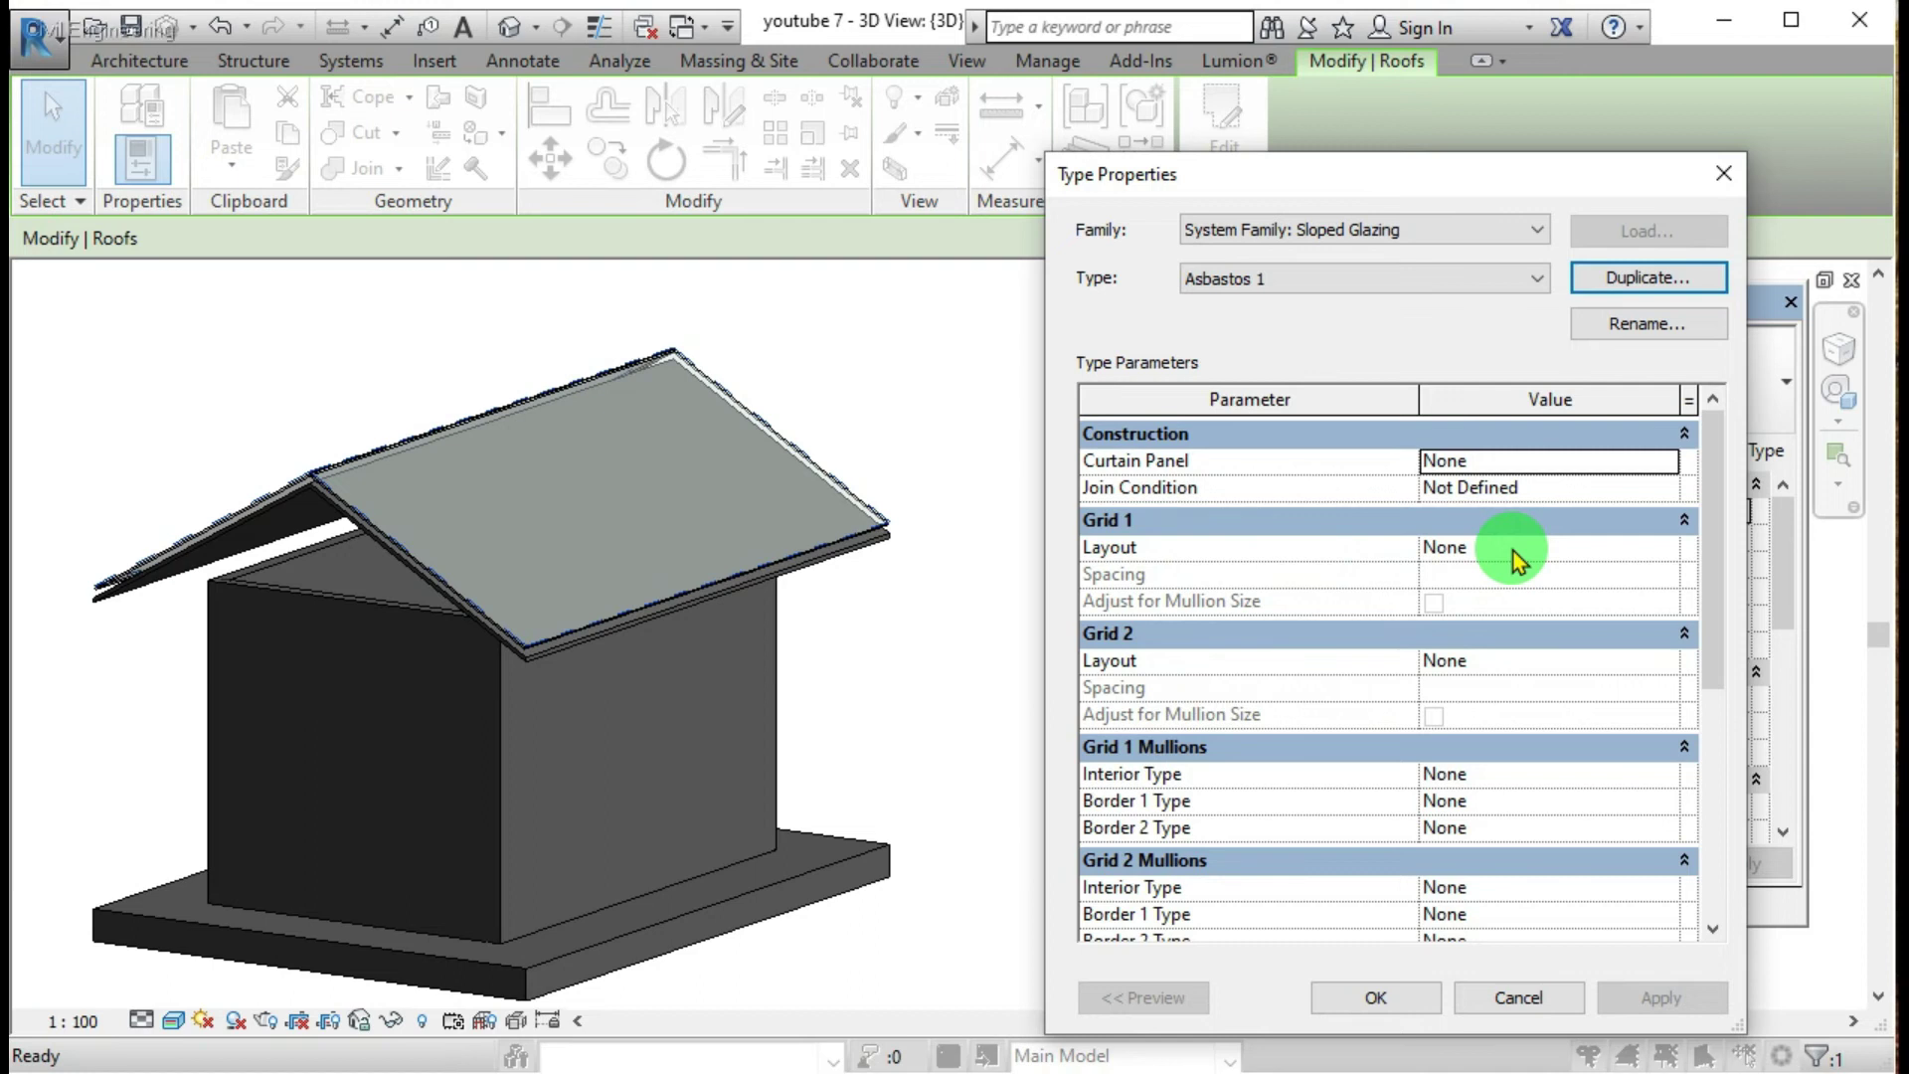
left_click(1678, 548)
left_click(1665, 550)
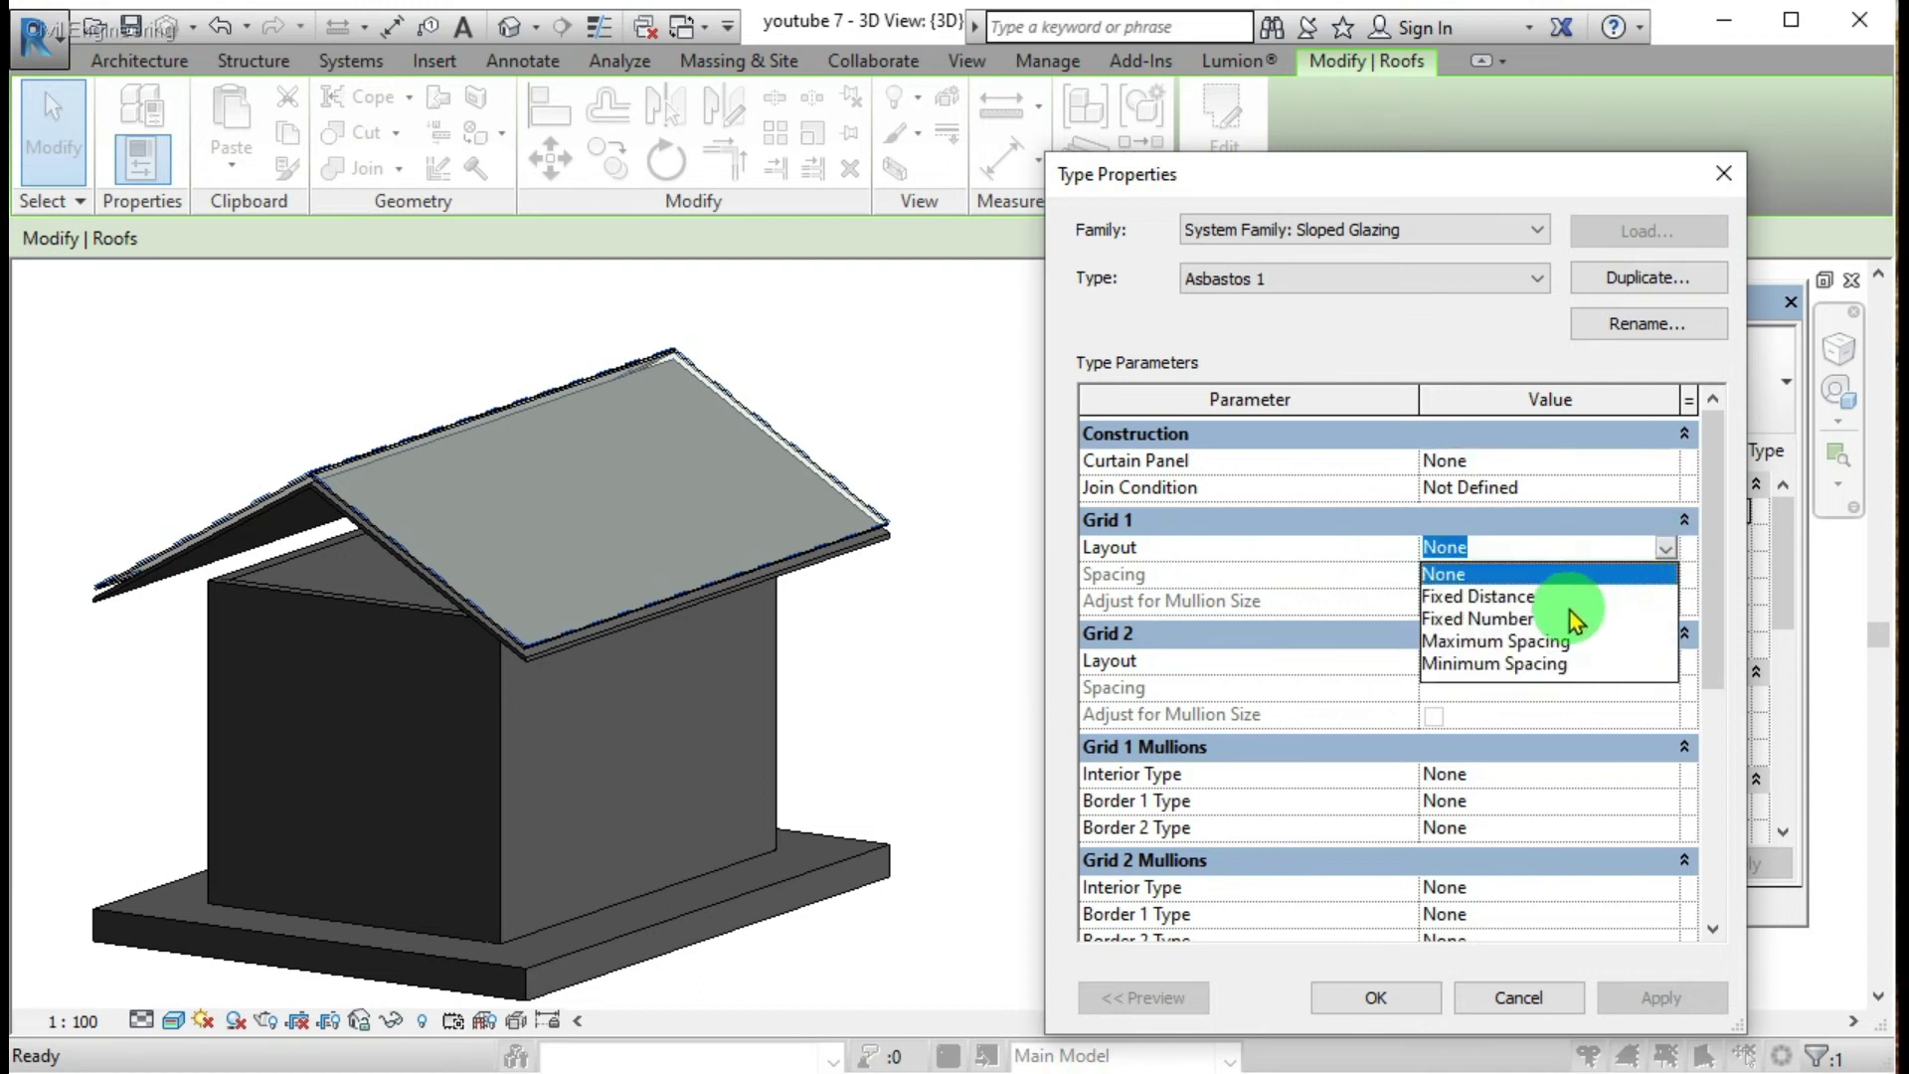
left_click(1491, 595)
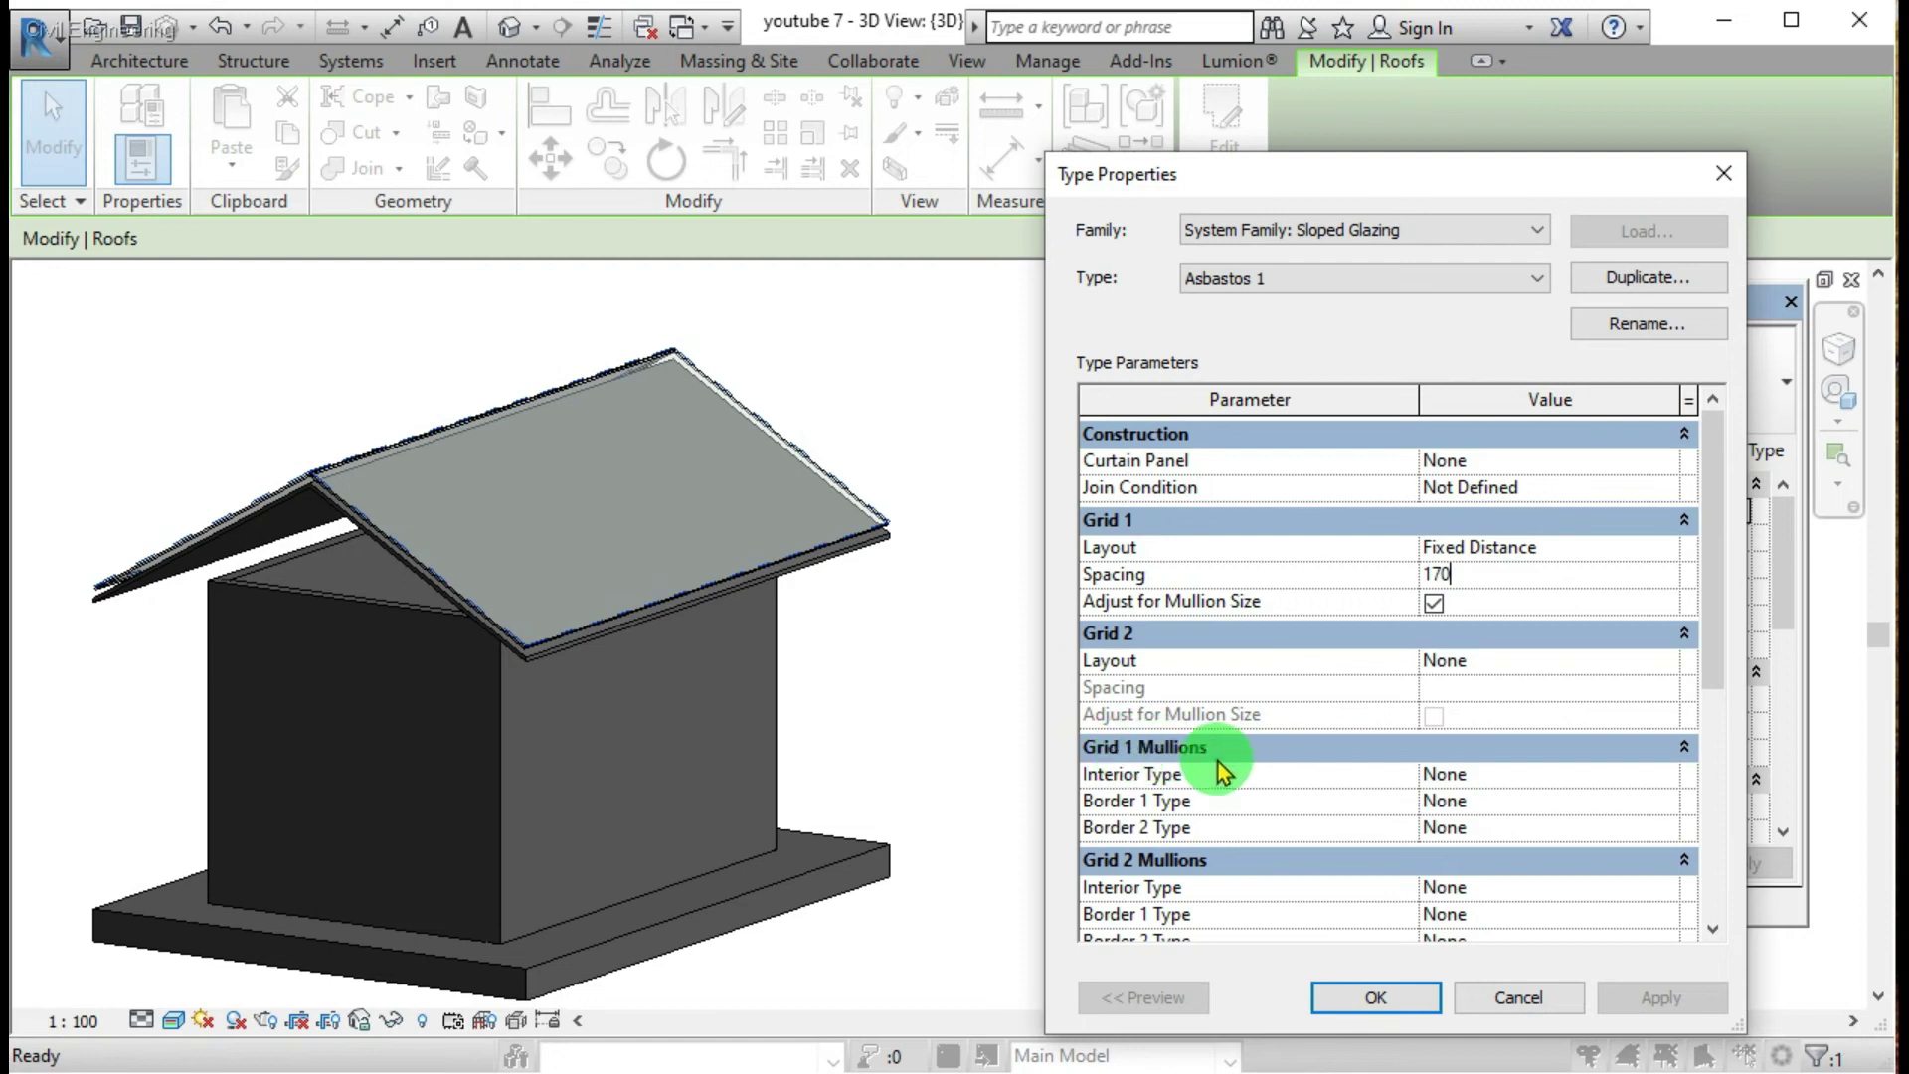
left_click(1670, 778)
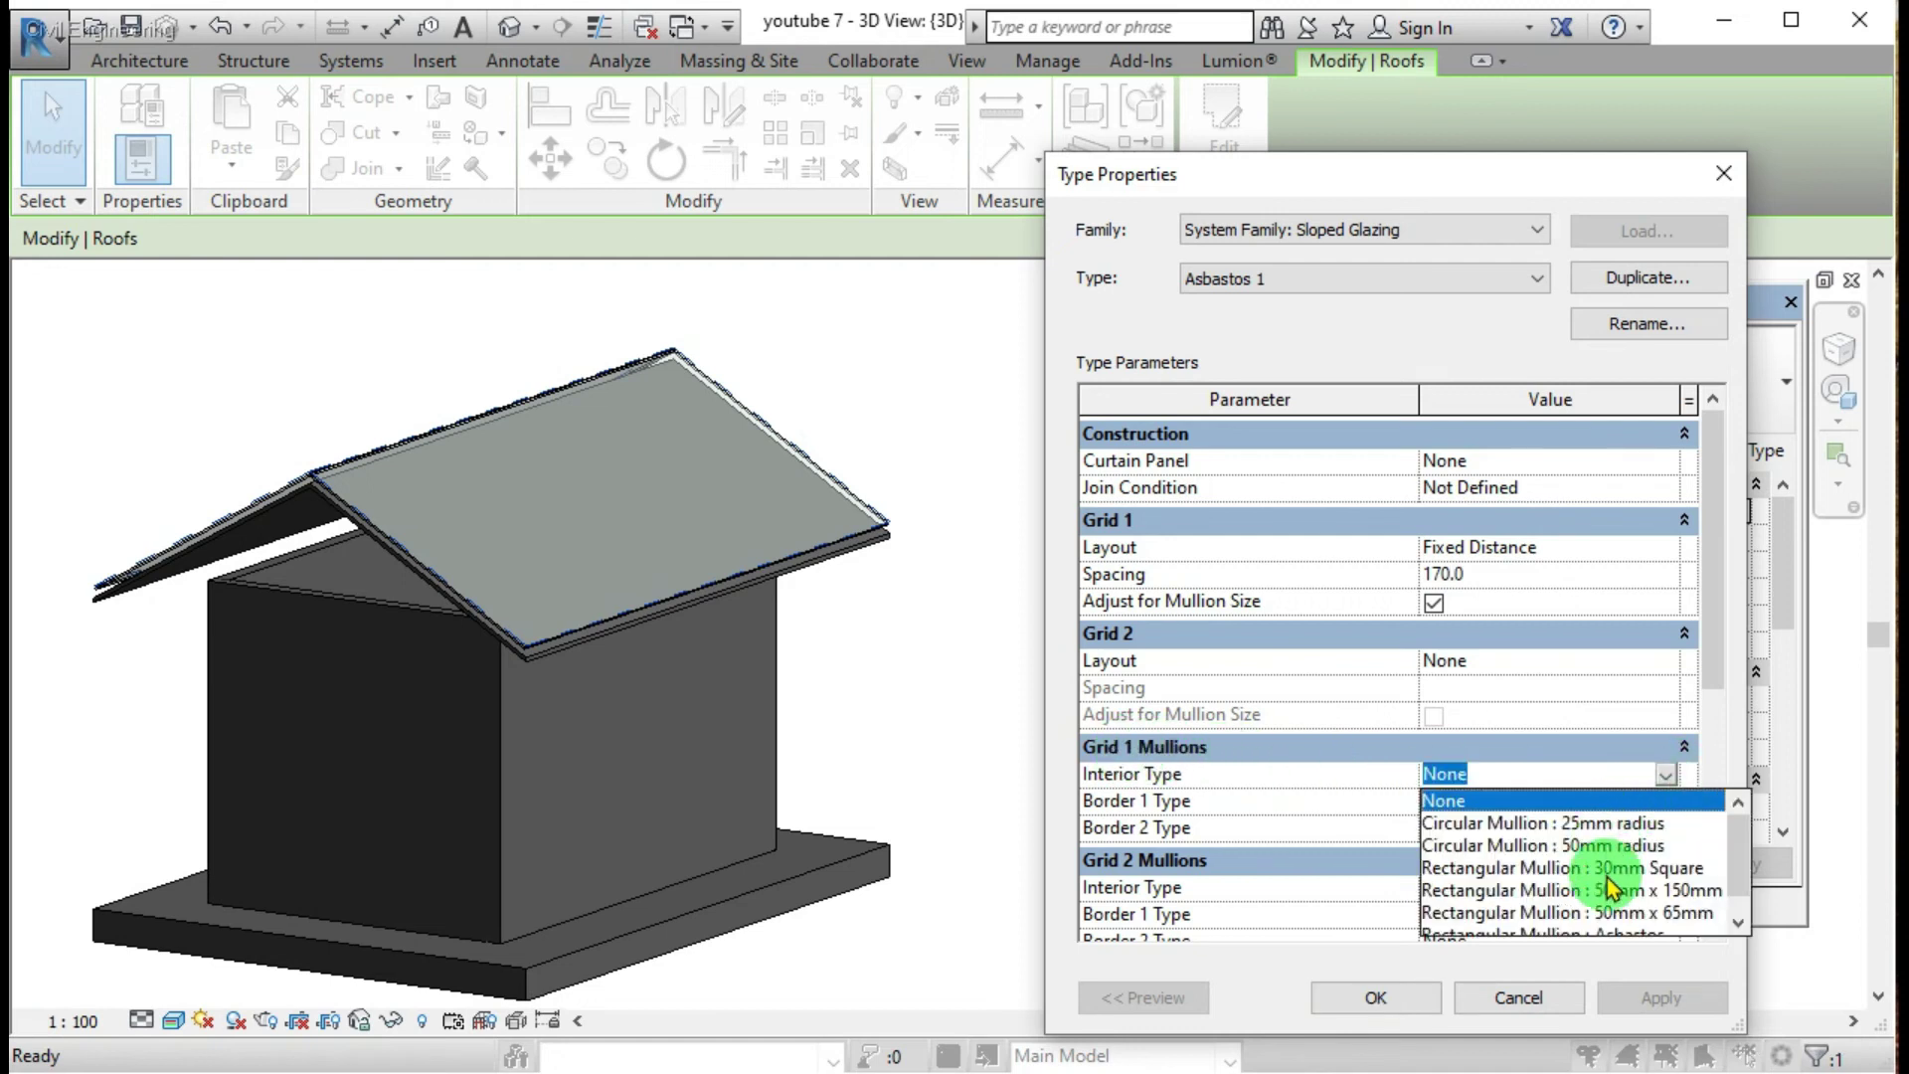
scroll(1608, 888, "down", 1)
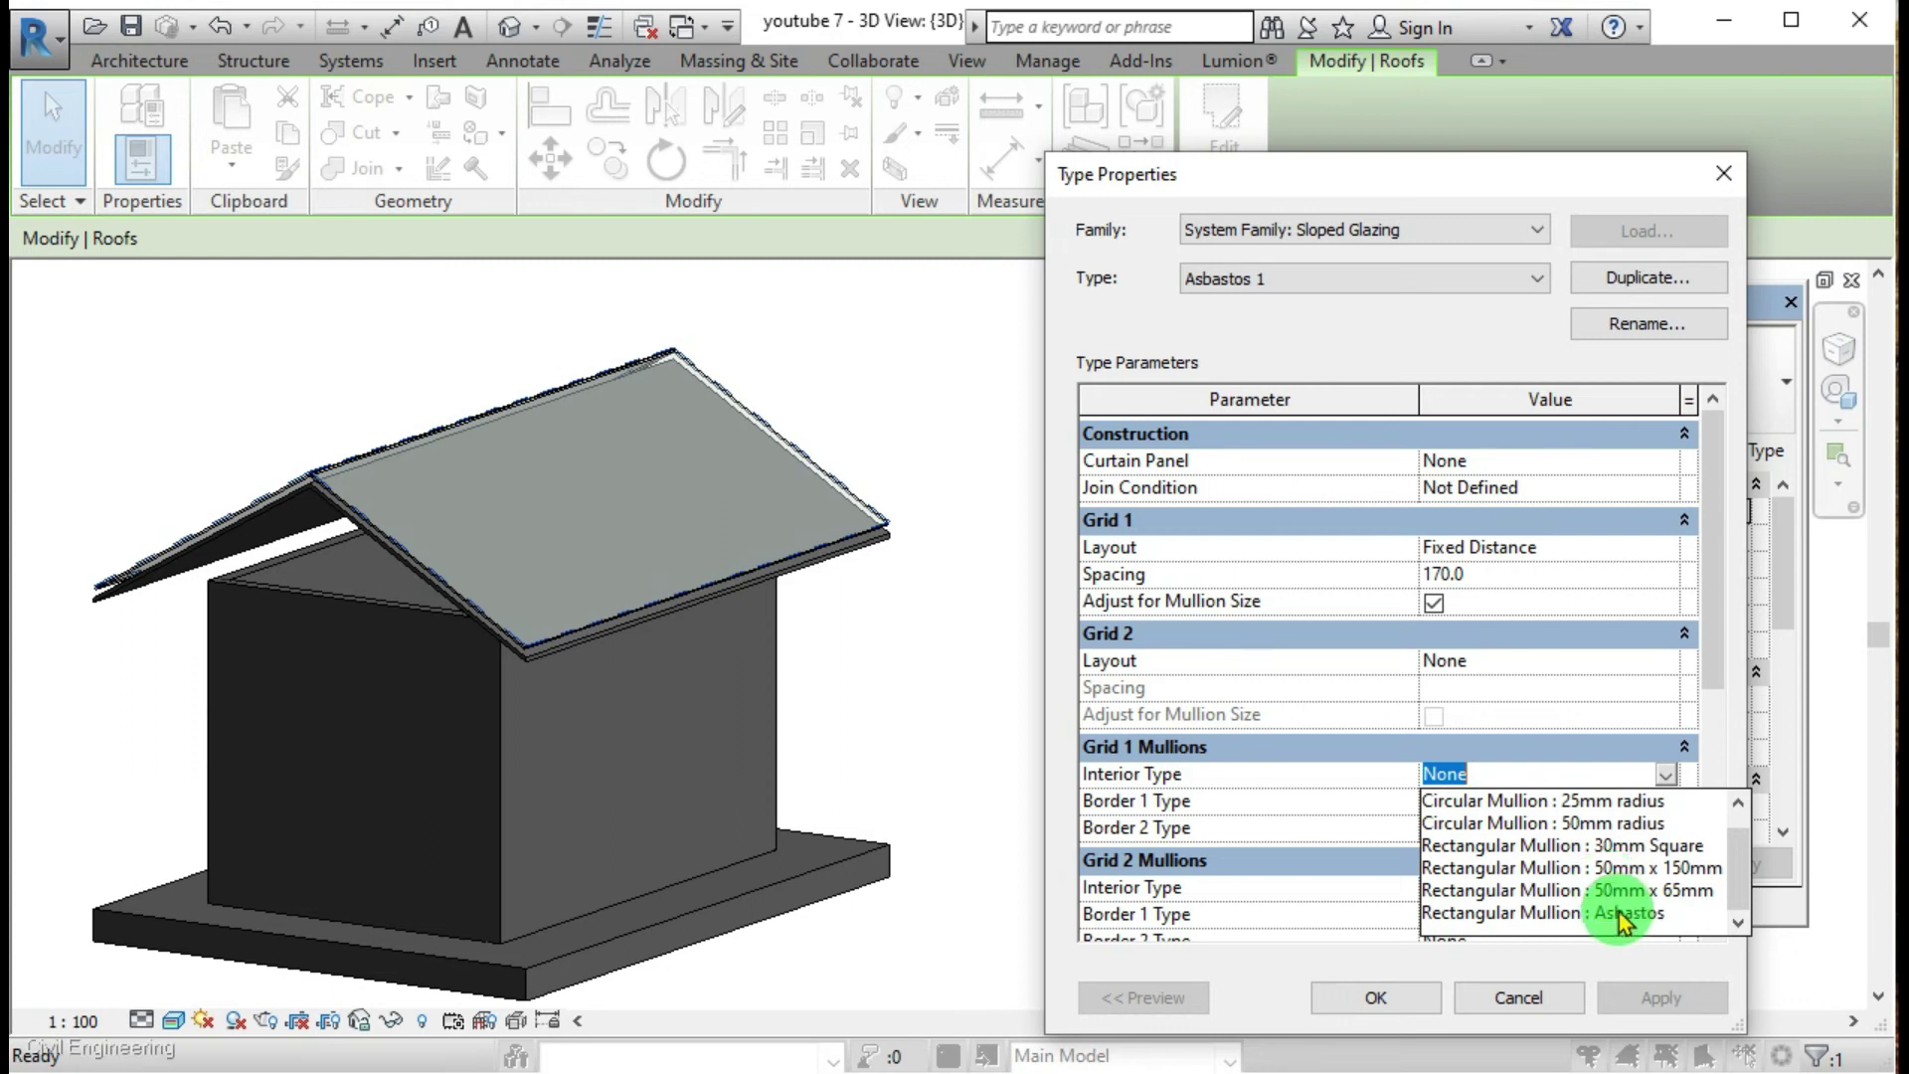
left_click(1620, 915)
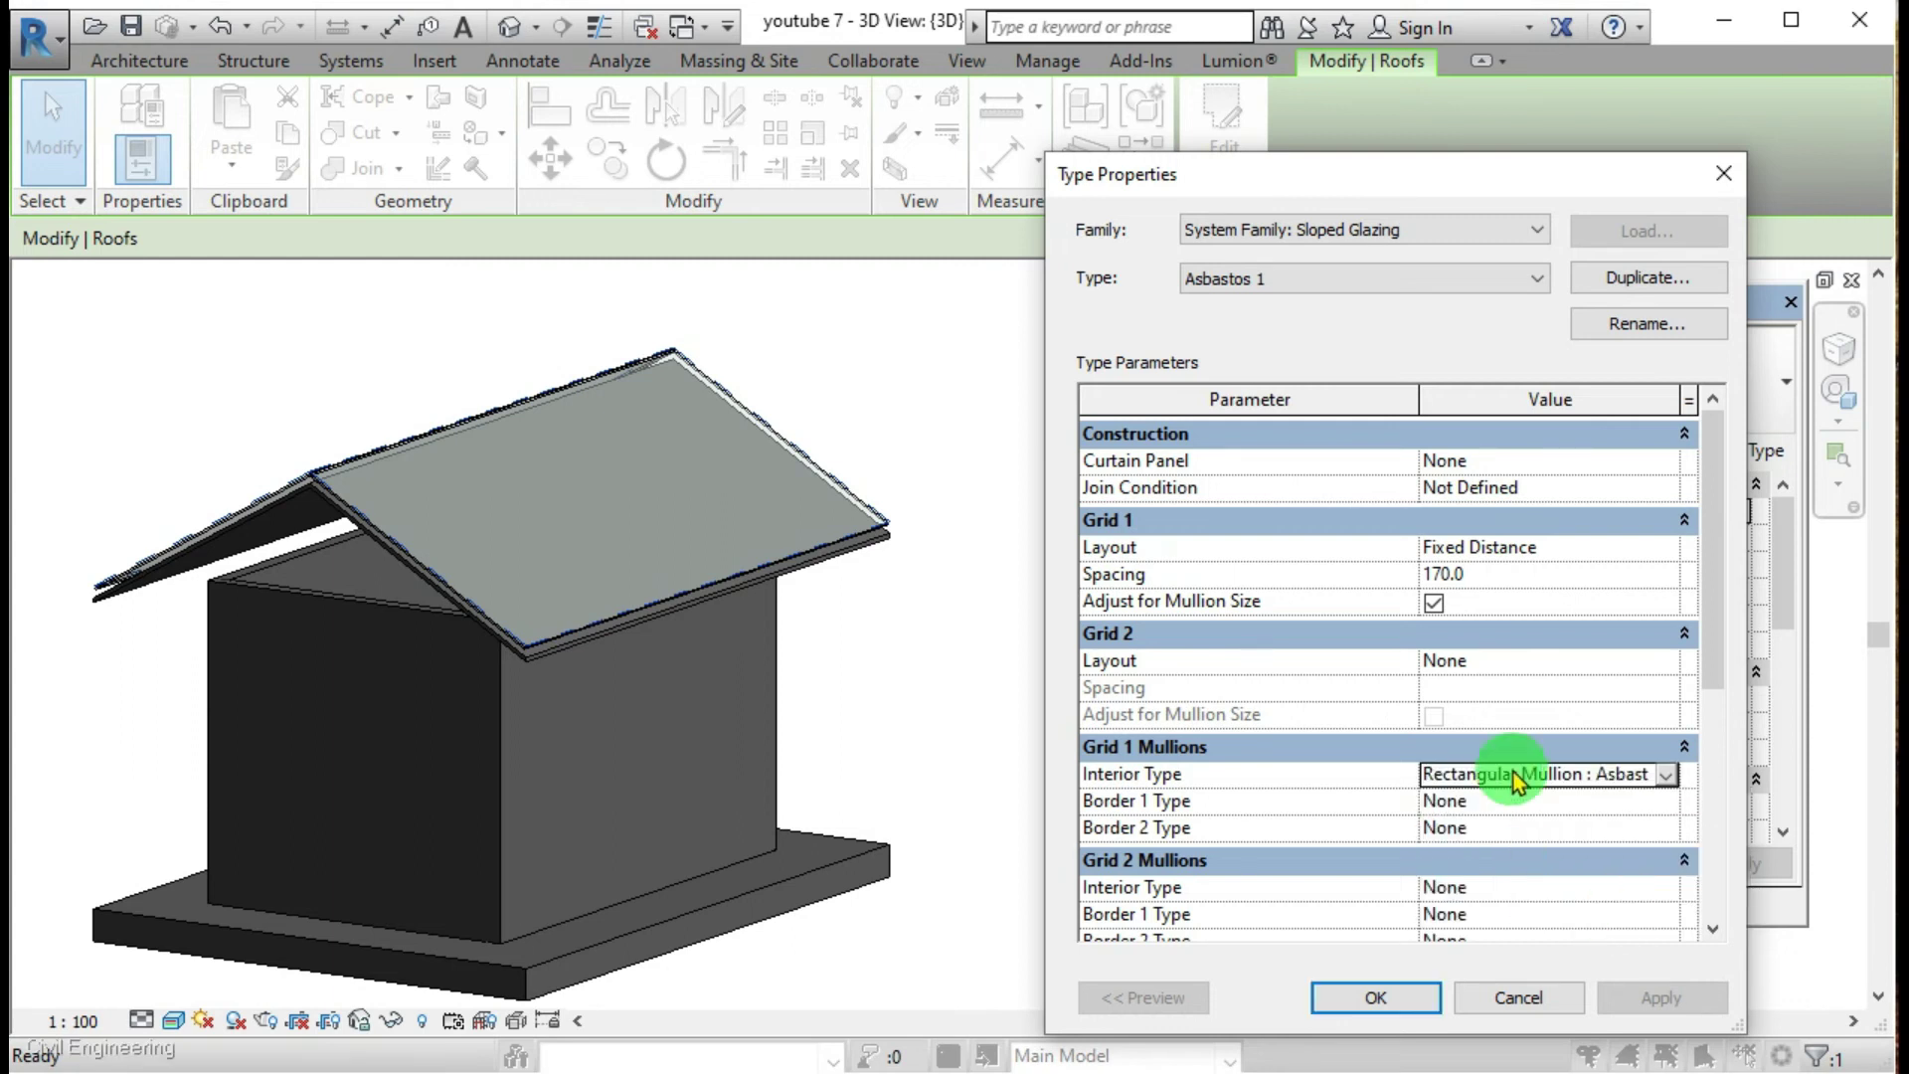
left_click(1416, 1006)
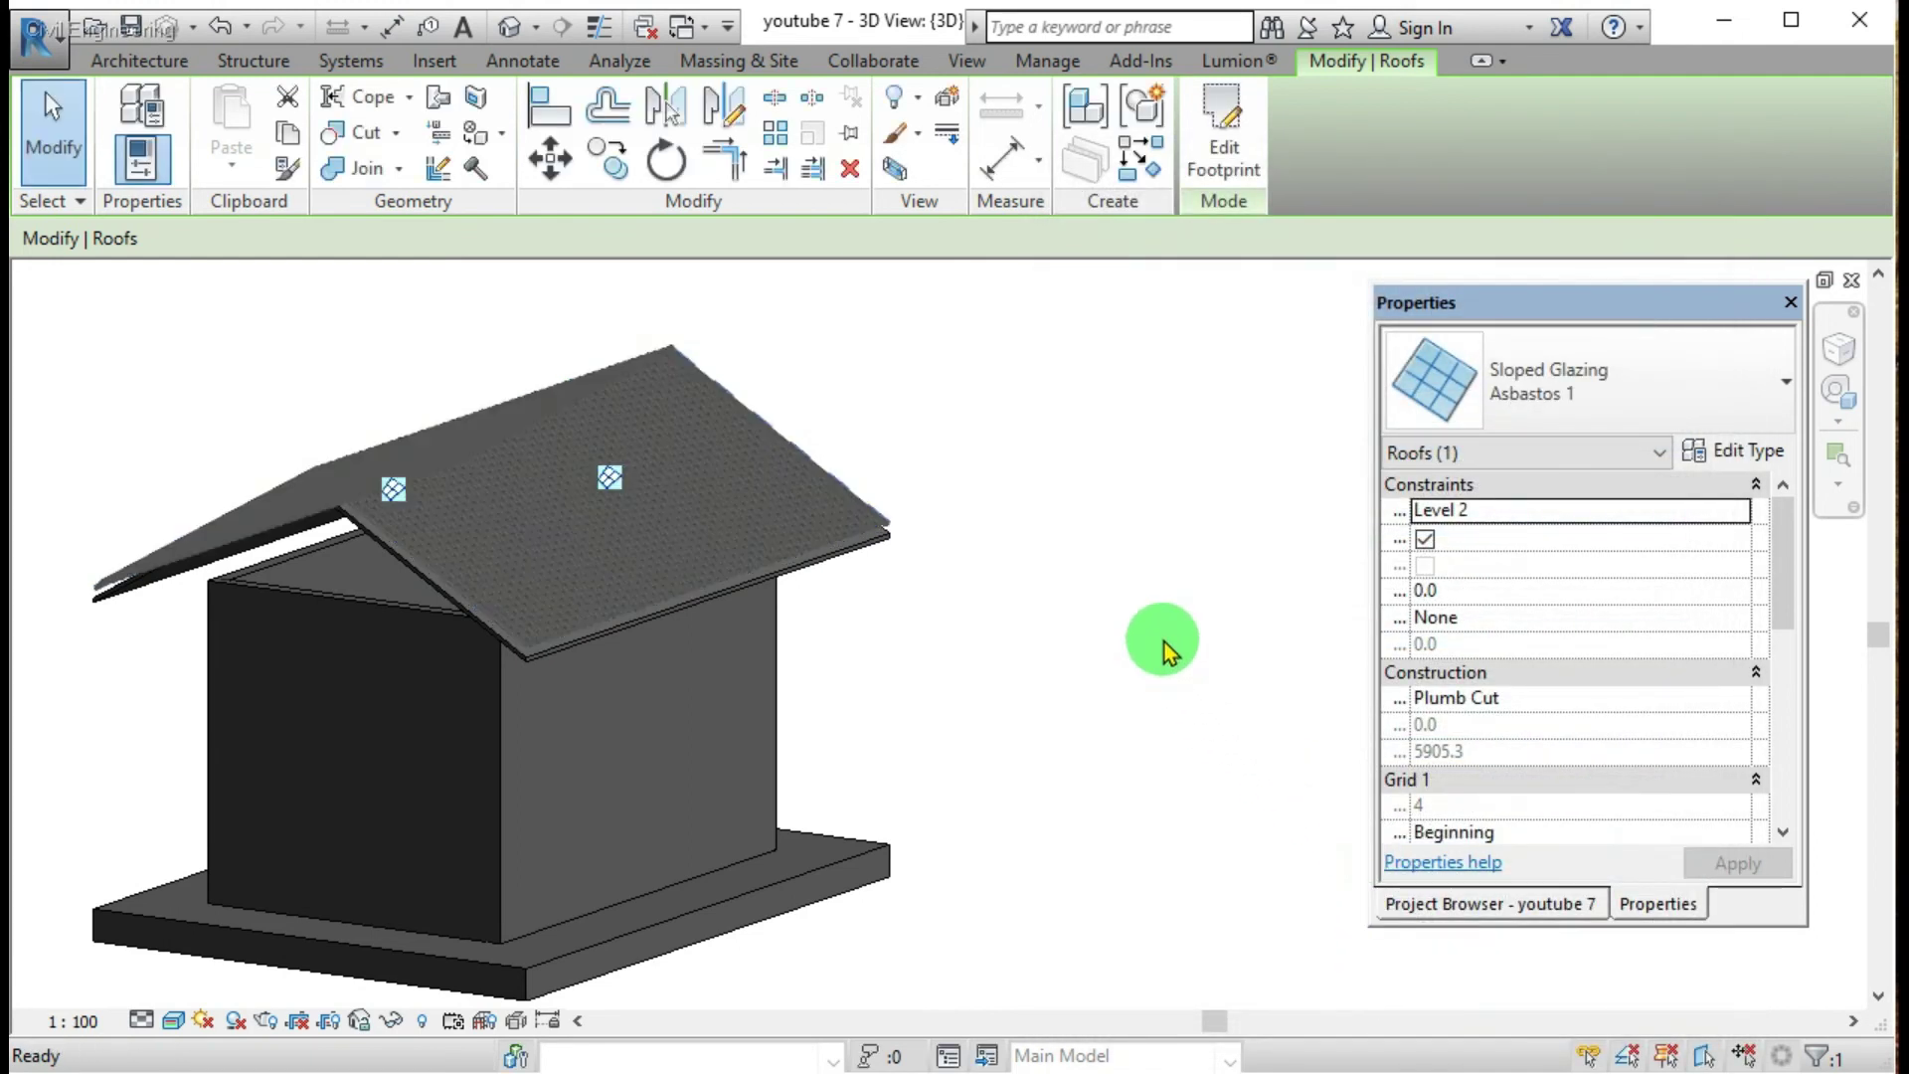
left_click(1084, 684)
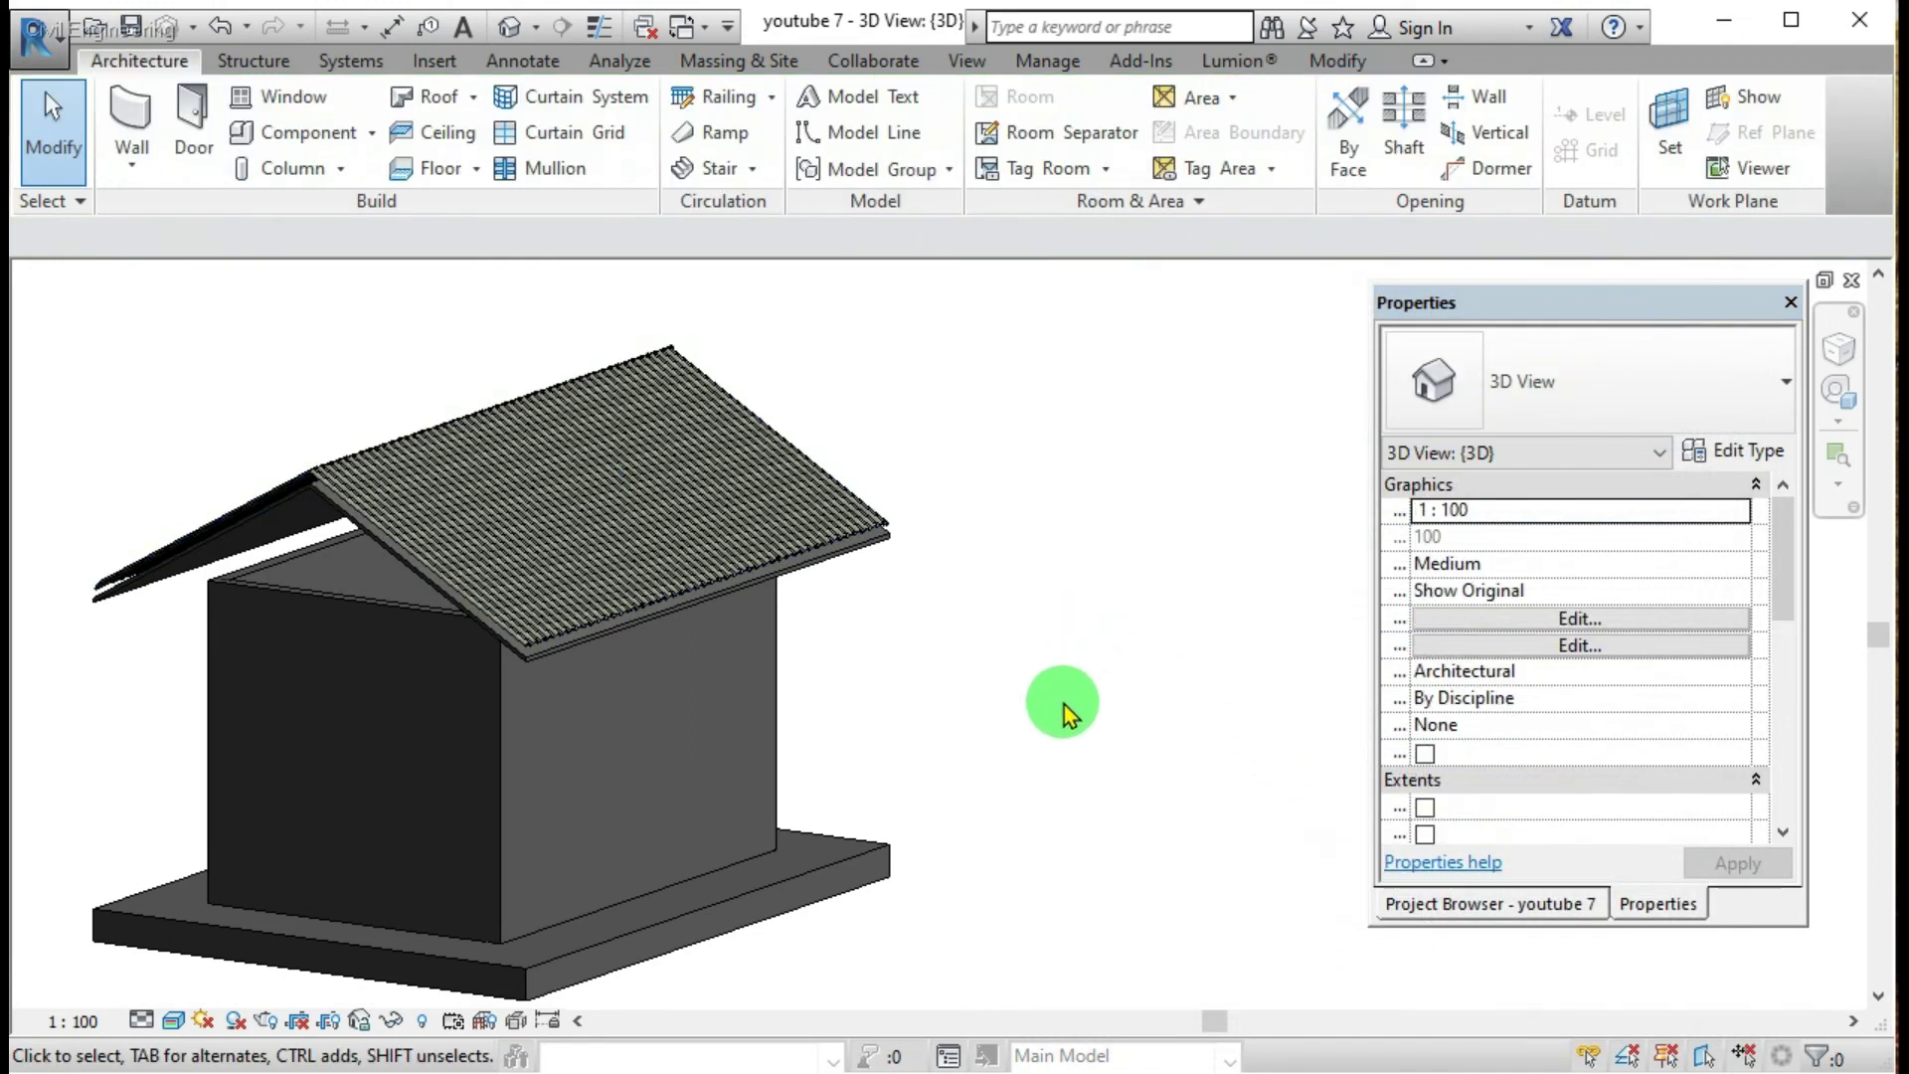
middle_click_drag(1066, 711, 648, 670, "shift")
scroll(256, 566, "up", 6)
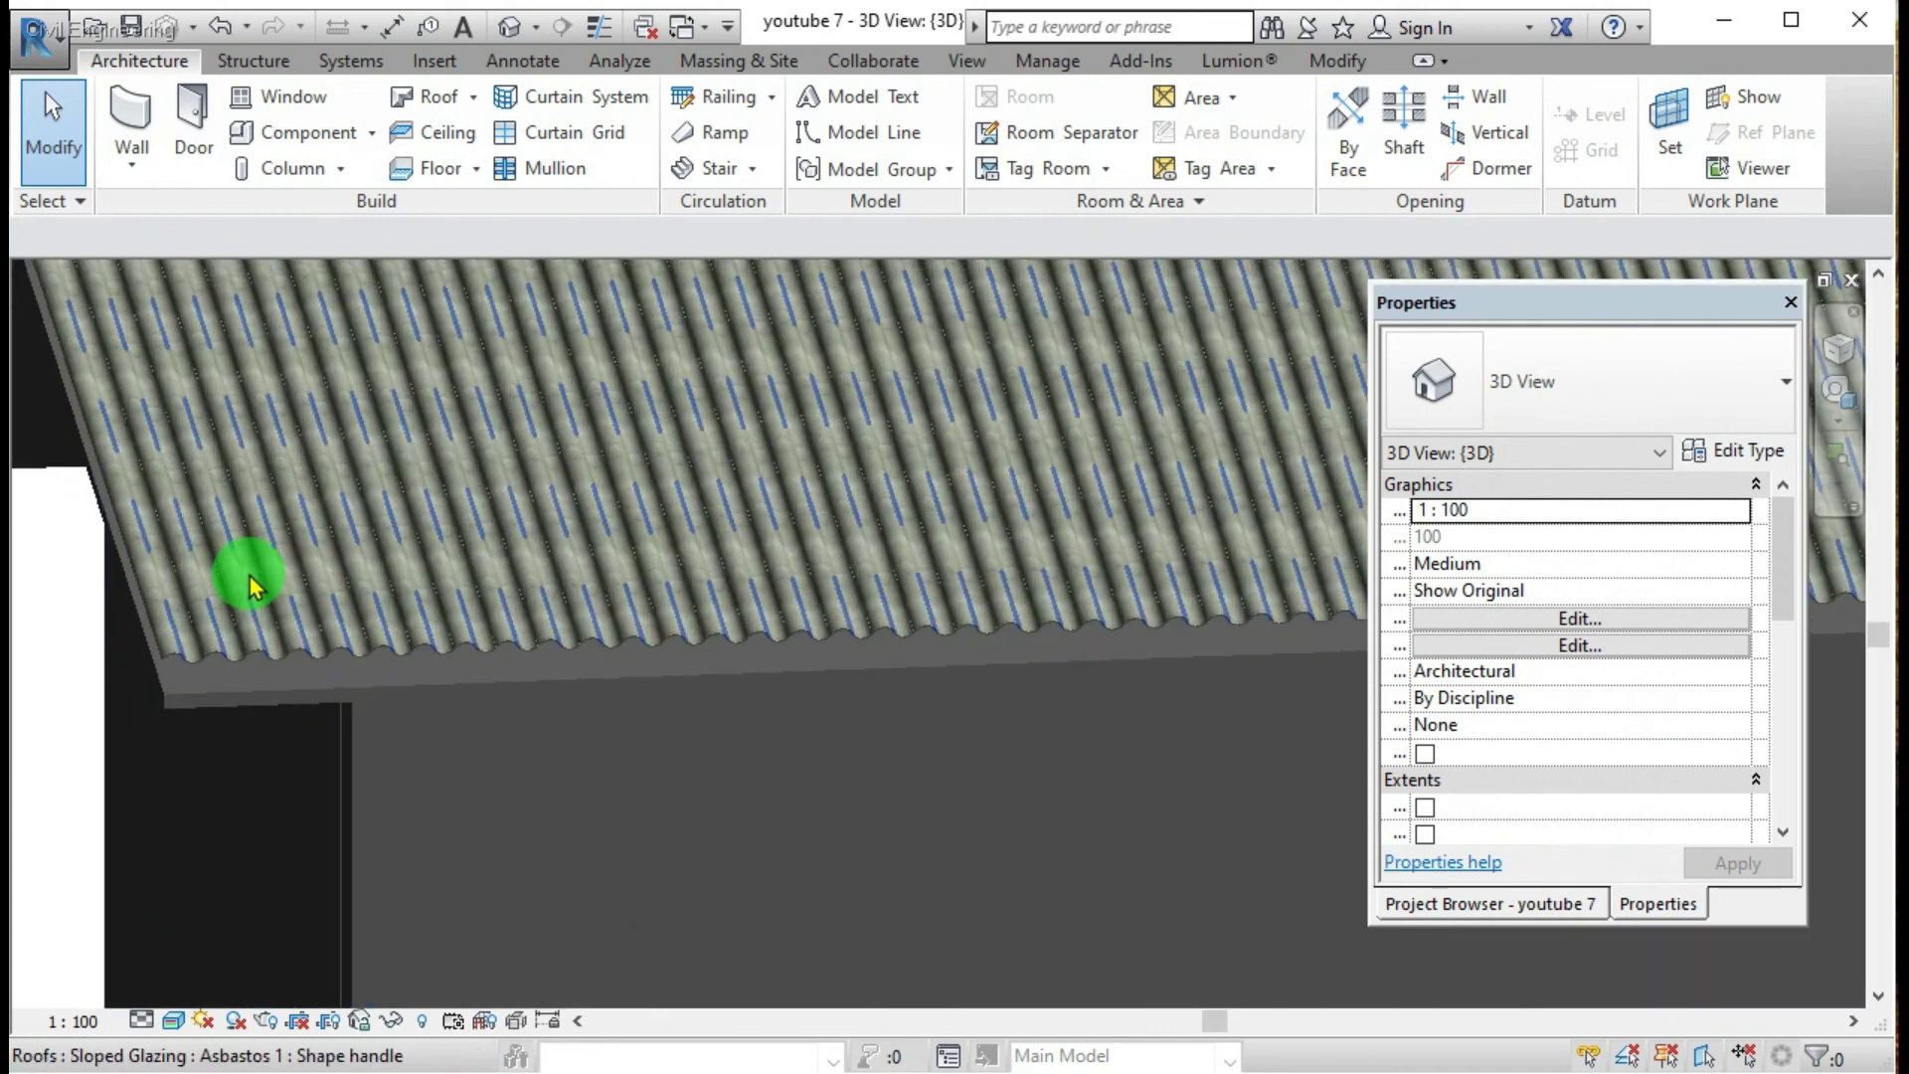
scroll(248, 587, "down", 8)
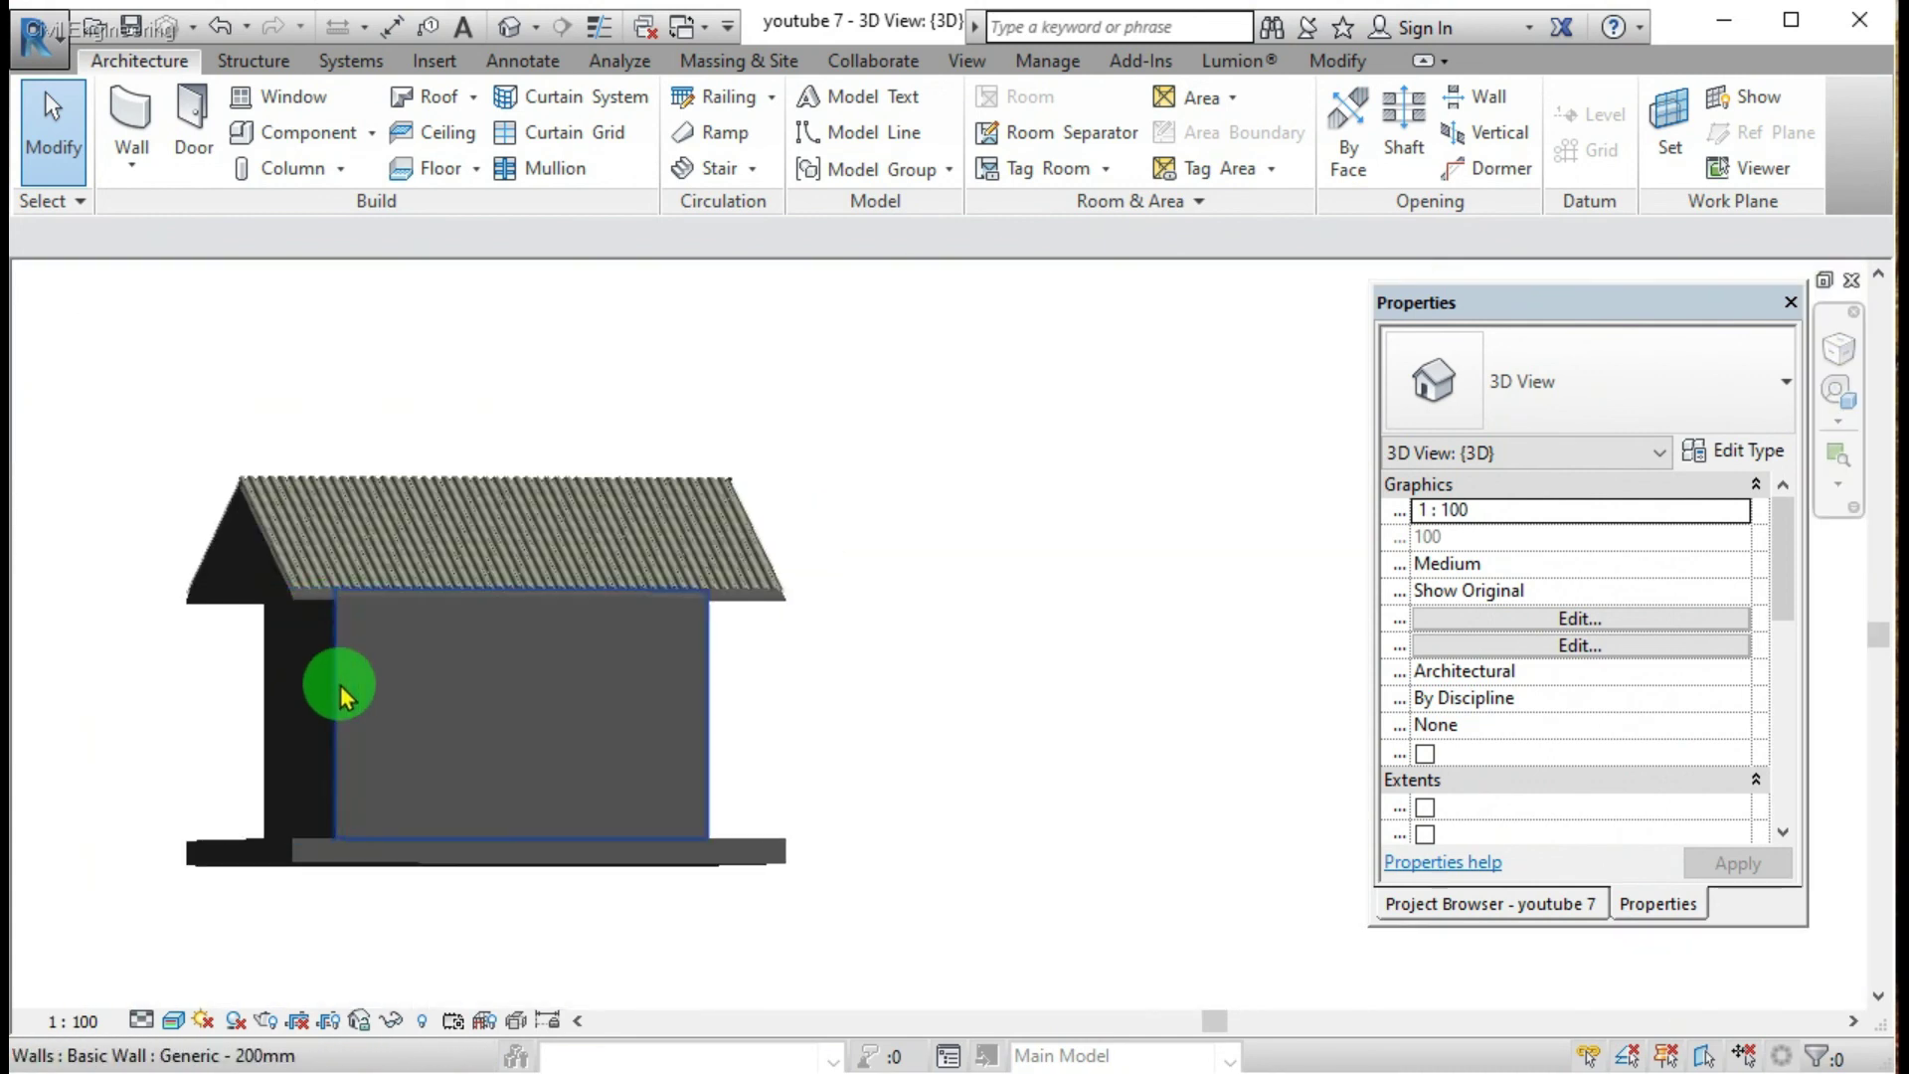
middle_click_drag(341, 696, 358, 609, "shift")
scroll(375, 558, "up", 8)
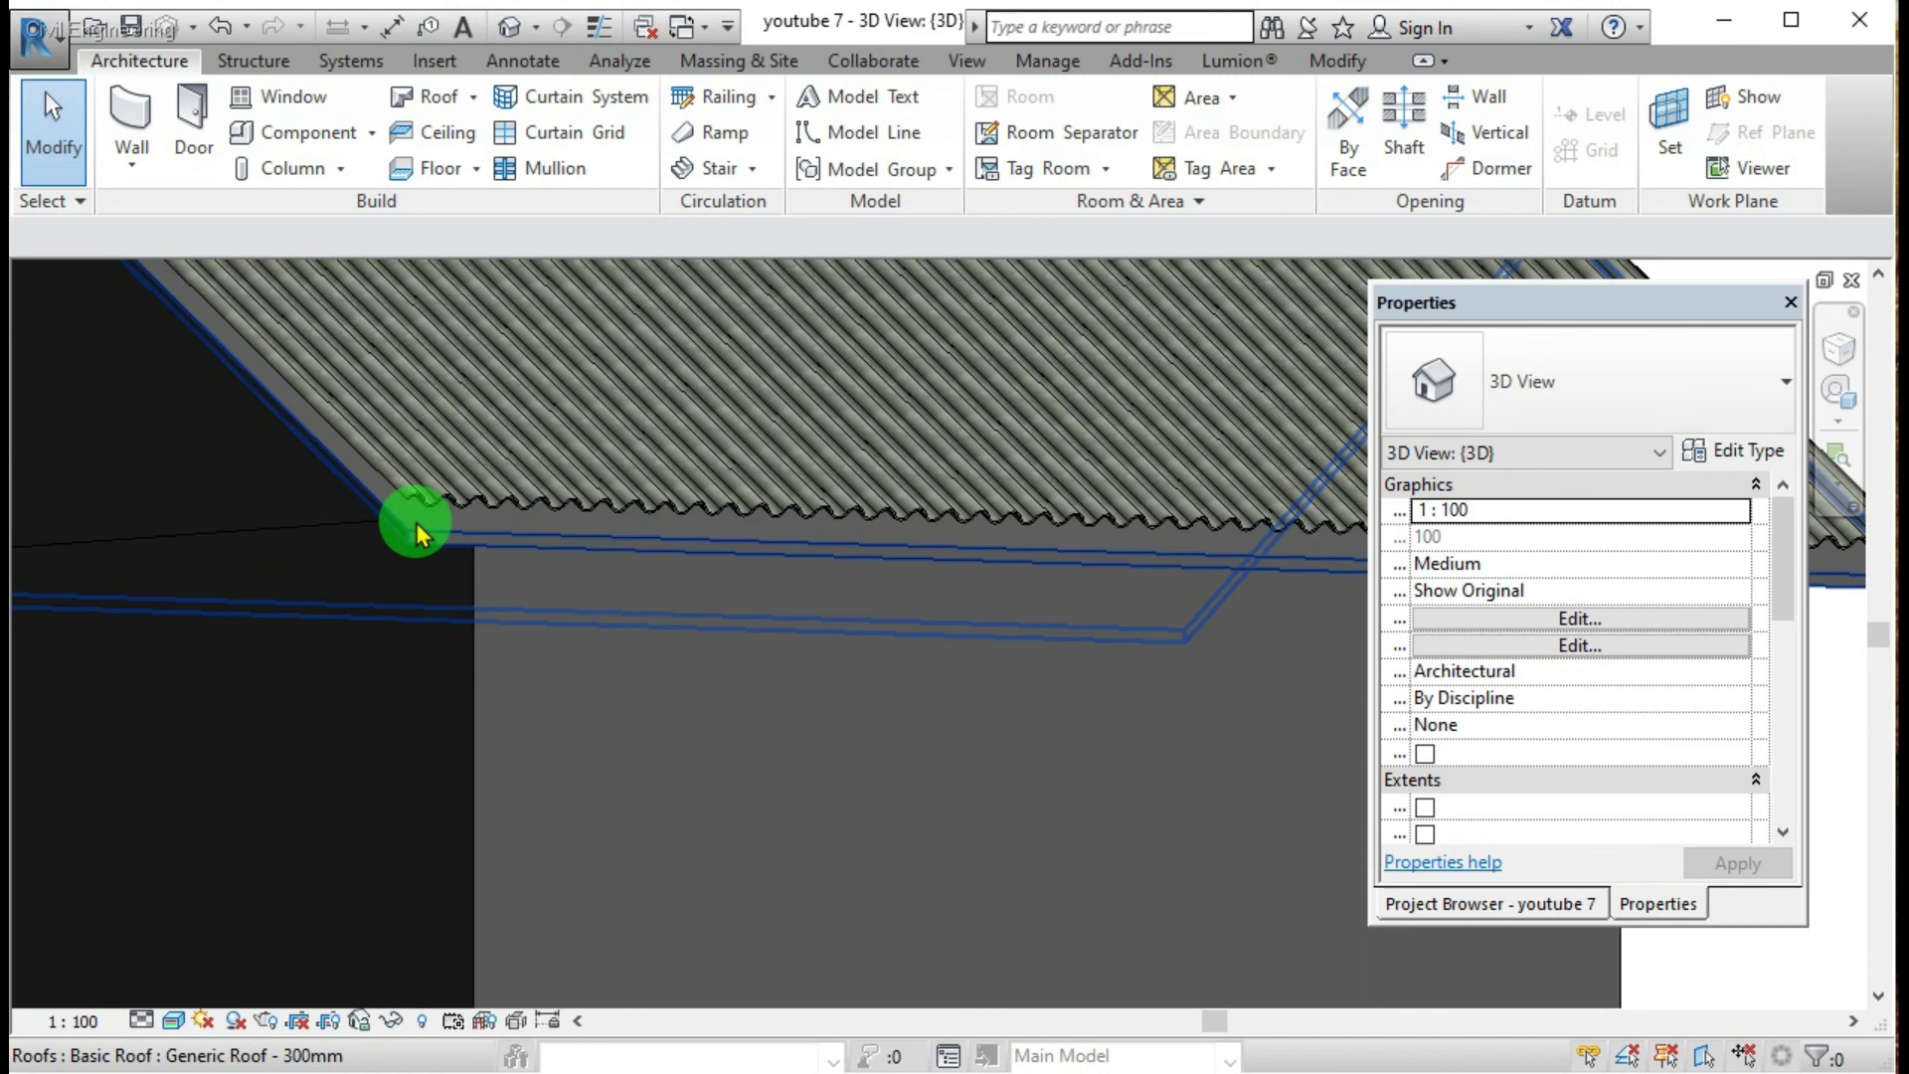
scroll(416, 528, "down", 8)
left_click(1556, 905)
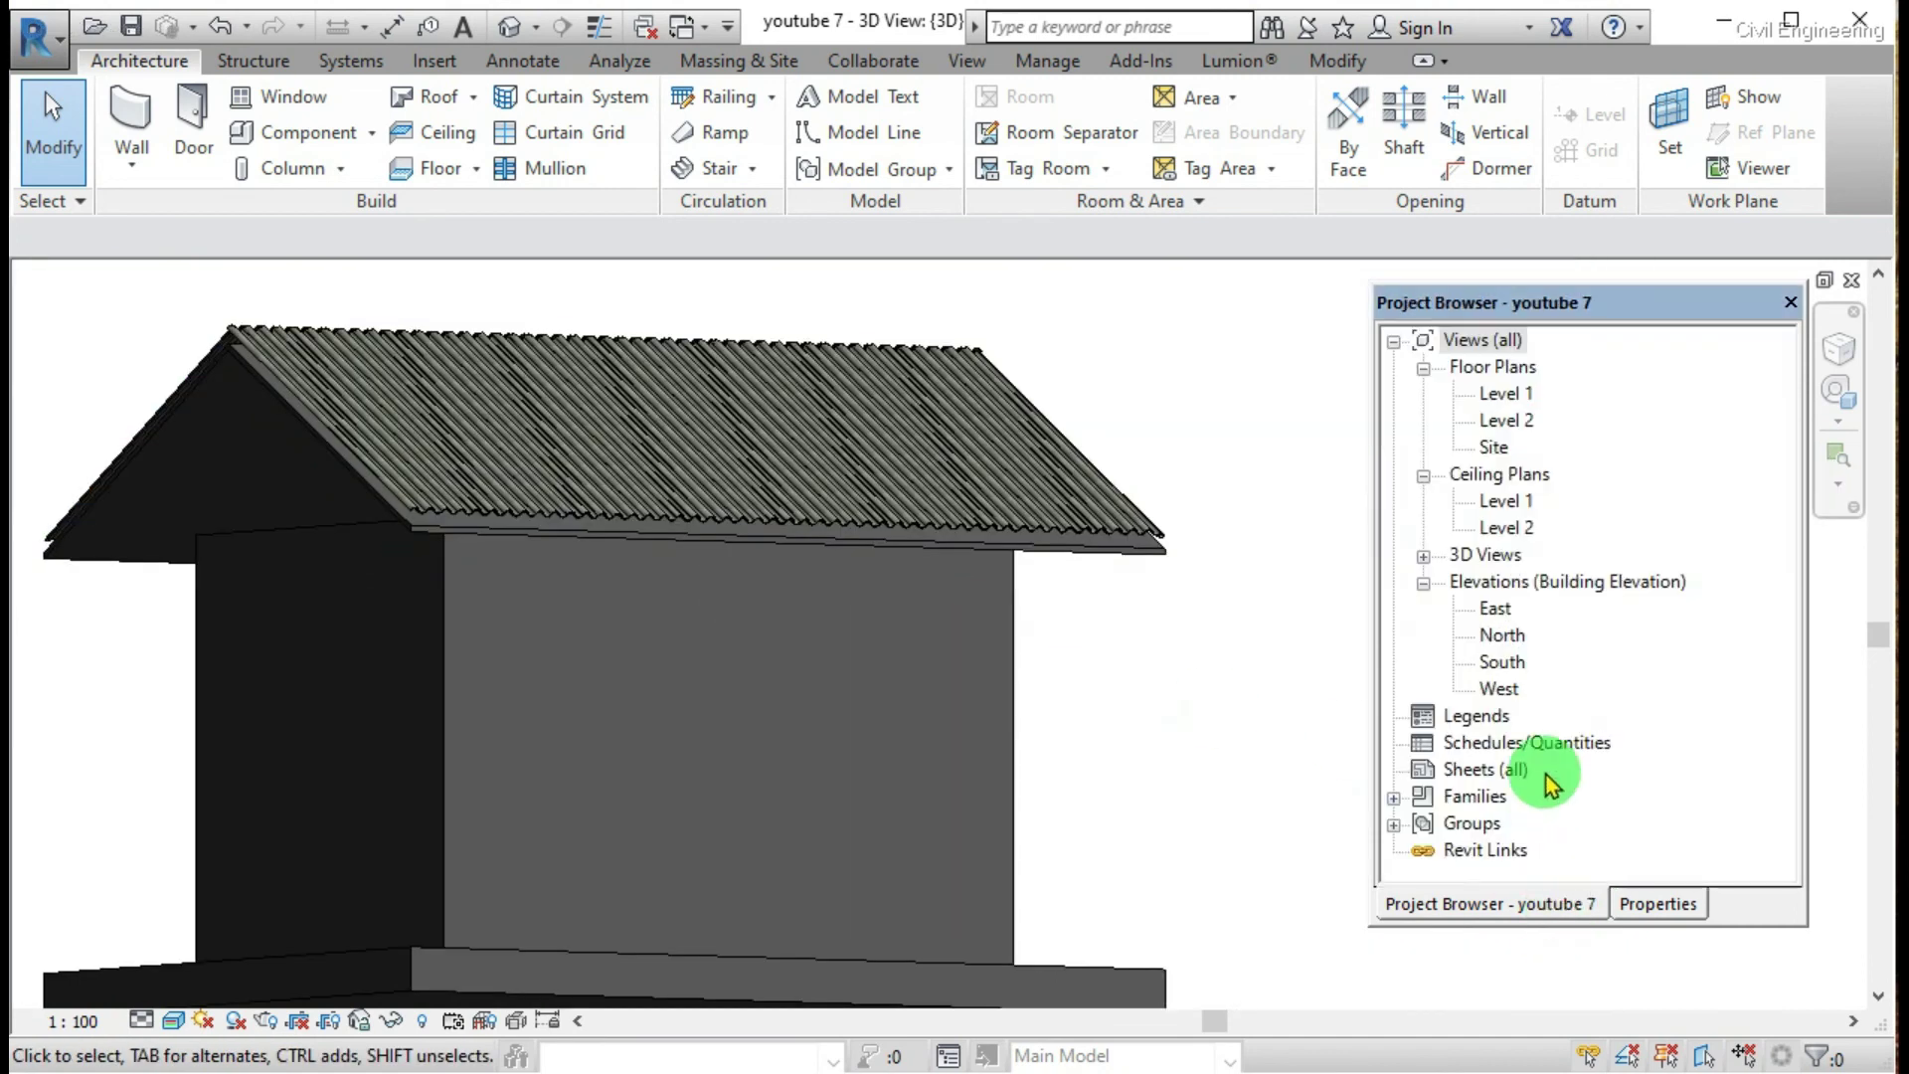
double_click(1483, 616)
scroll(1009, 595, "down", 3)
scroll(892, 605, "up", 3)
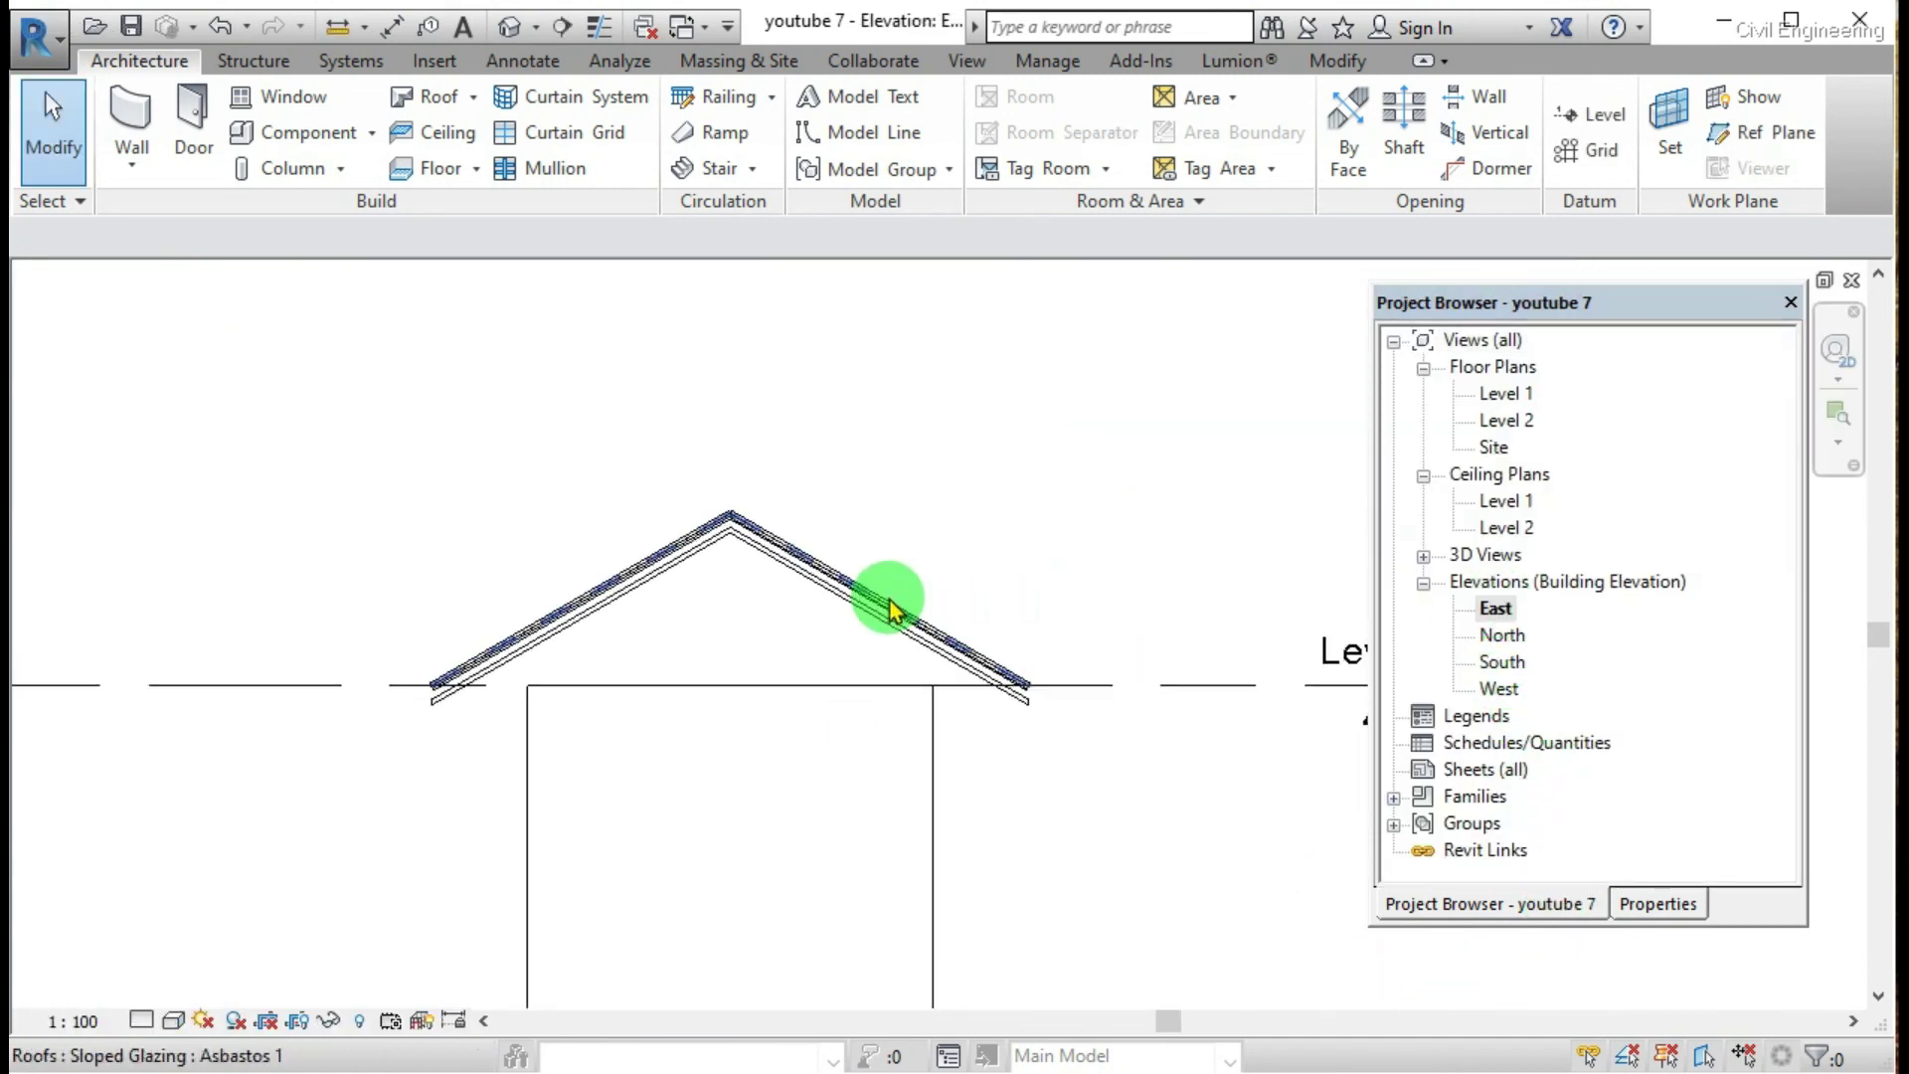
scroll(892, 605, "up", 3)
left_click(853, 608)
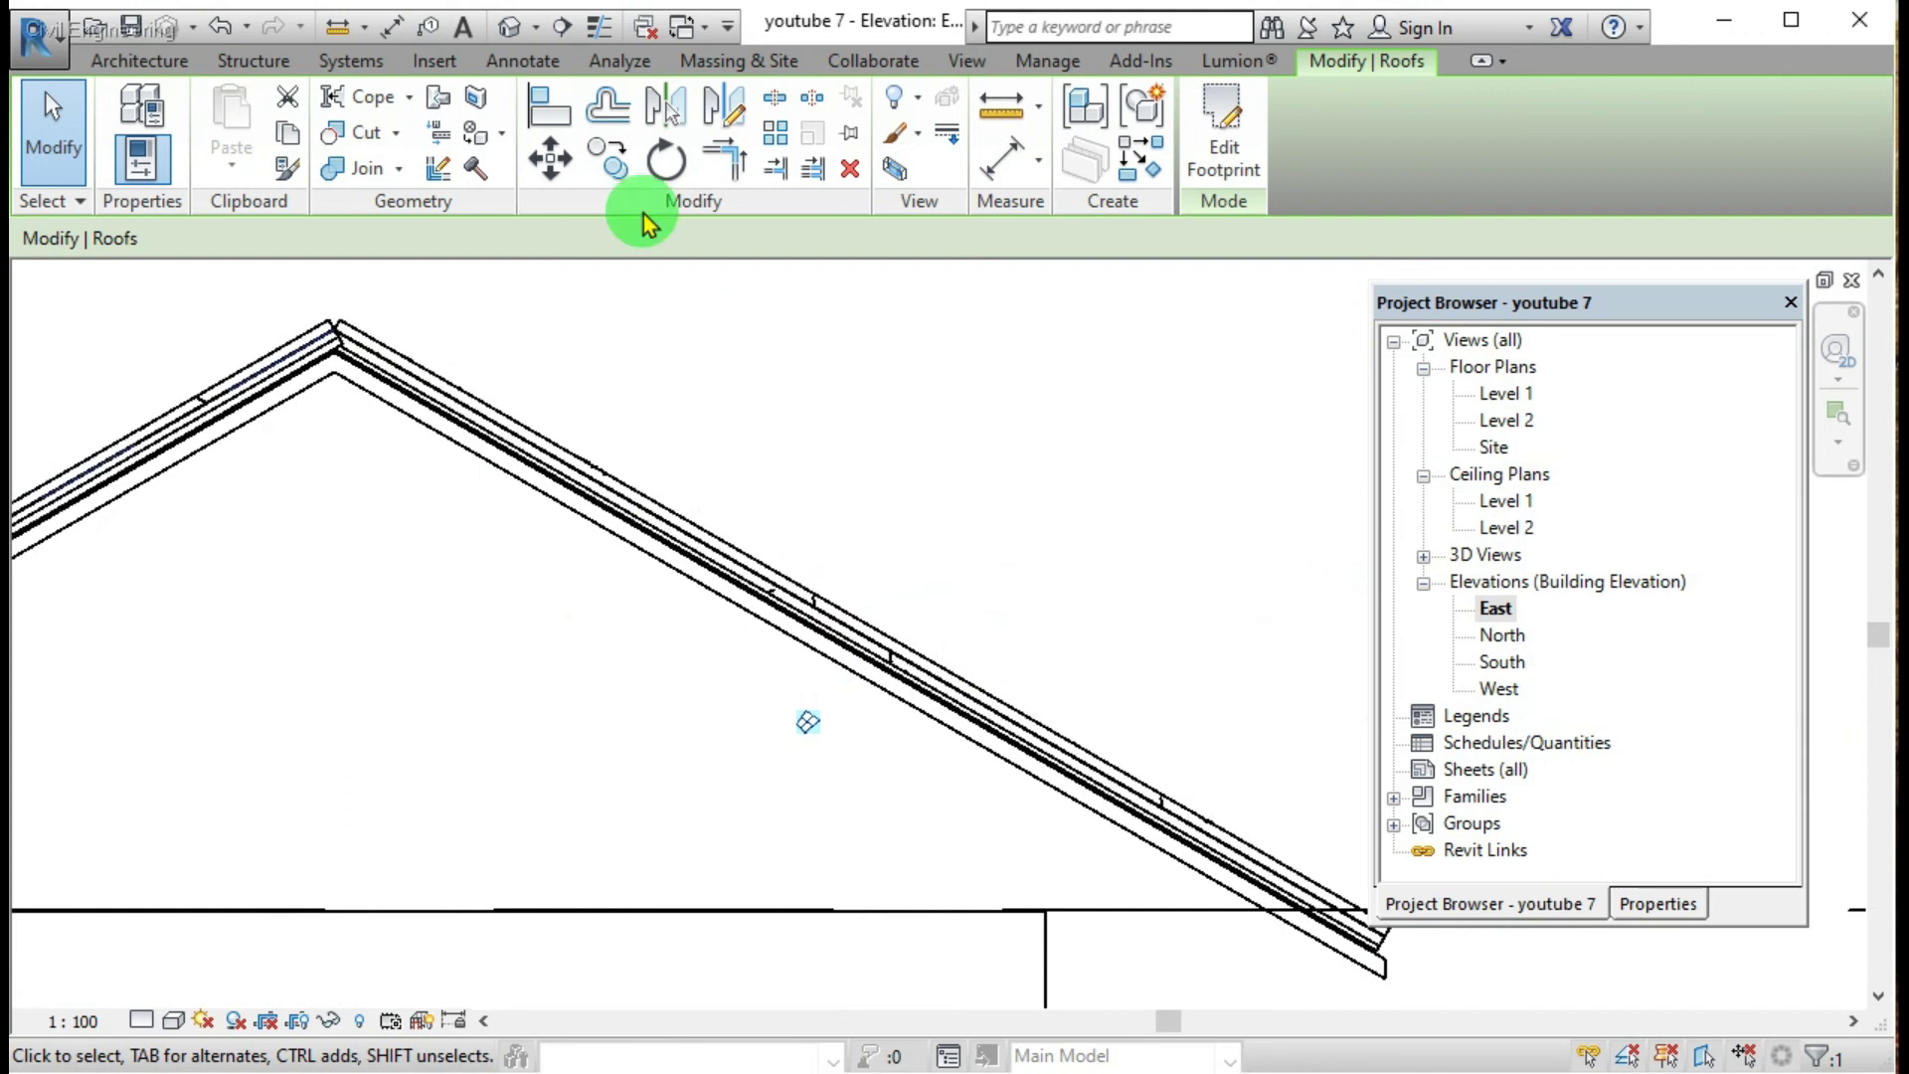
left_click(507, 25)
middle_click_drag(772, 623, 1279, 742, "shift")
scroll(946, 566, "up", 5)
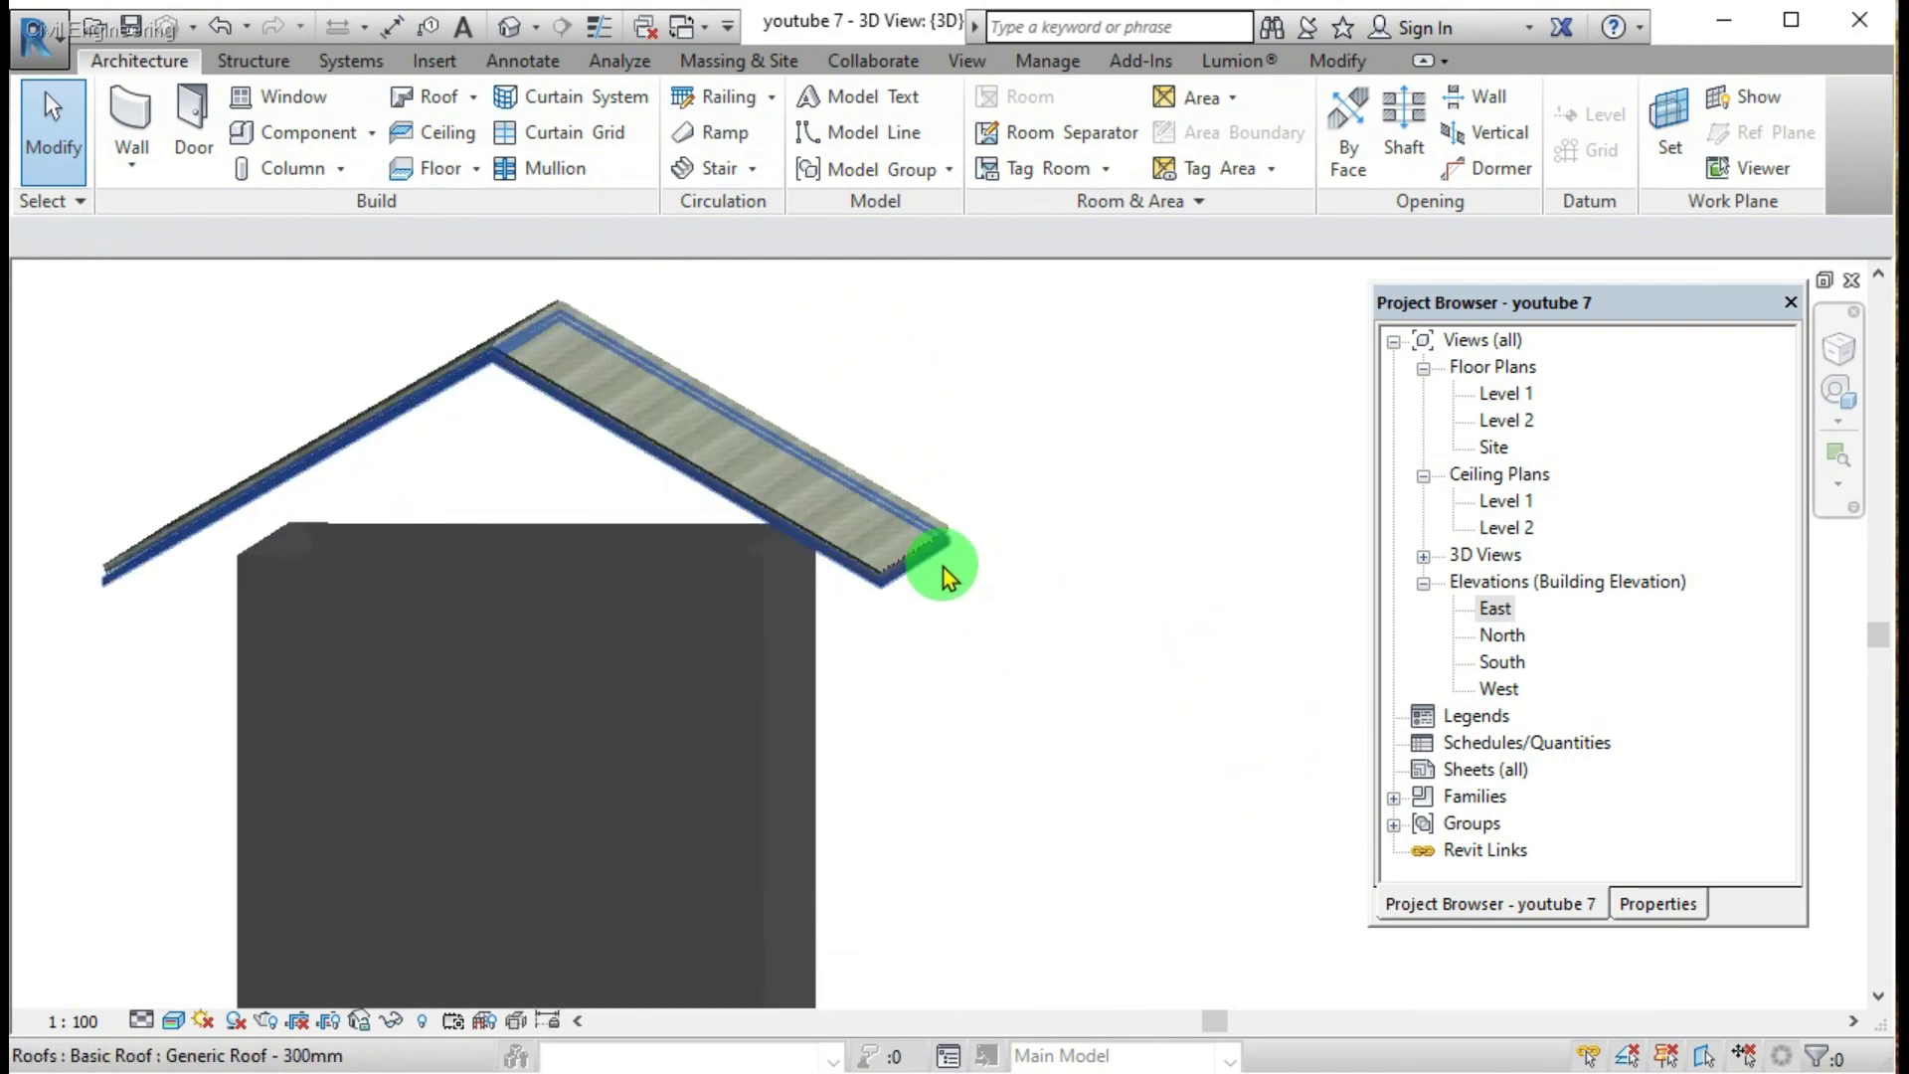
left_click(781, 611)
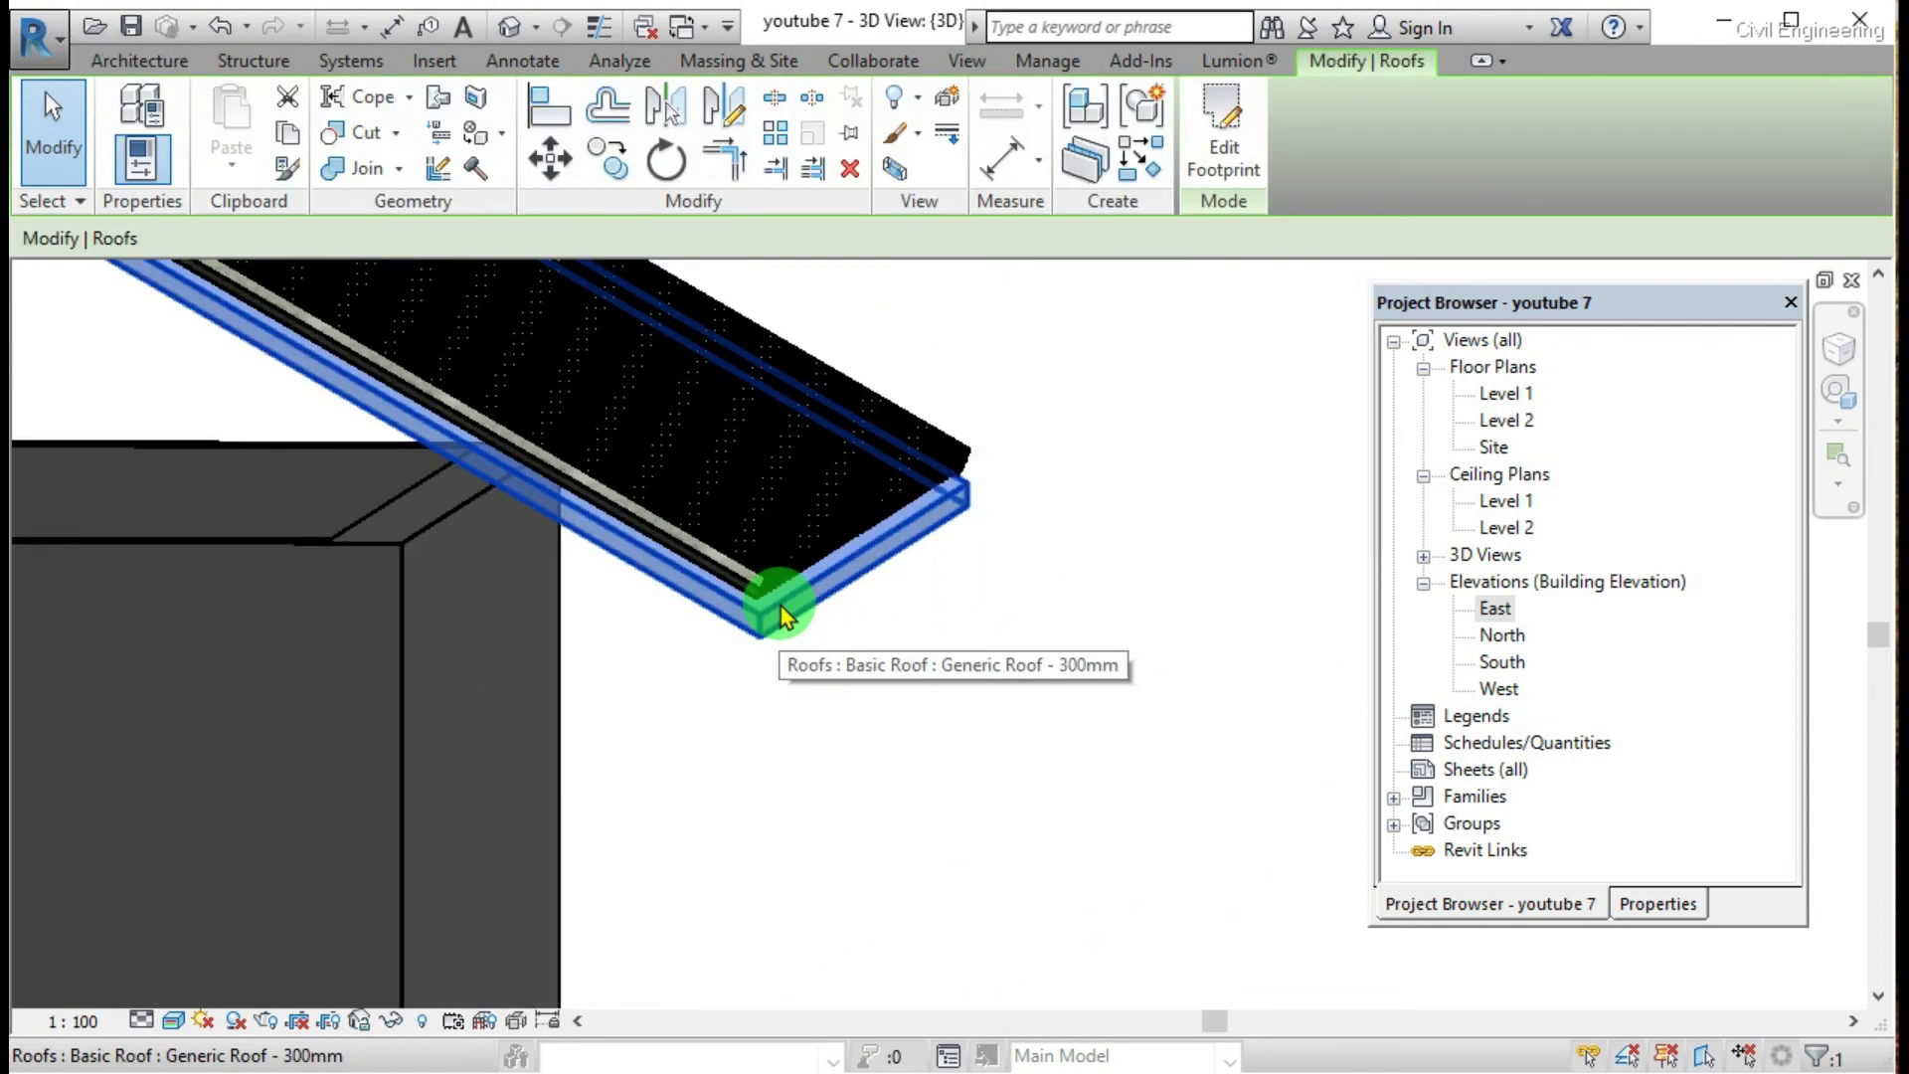
key("Escape")
middle_click_drag(788, 627, 882, 754, "shift")
Step: Attach the tops of the large wall and the front wall to the roof
left_click(572, 638)
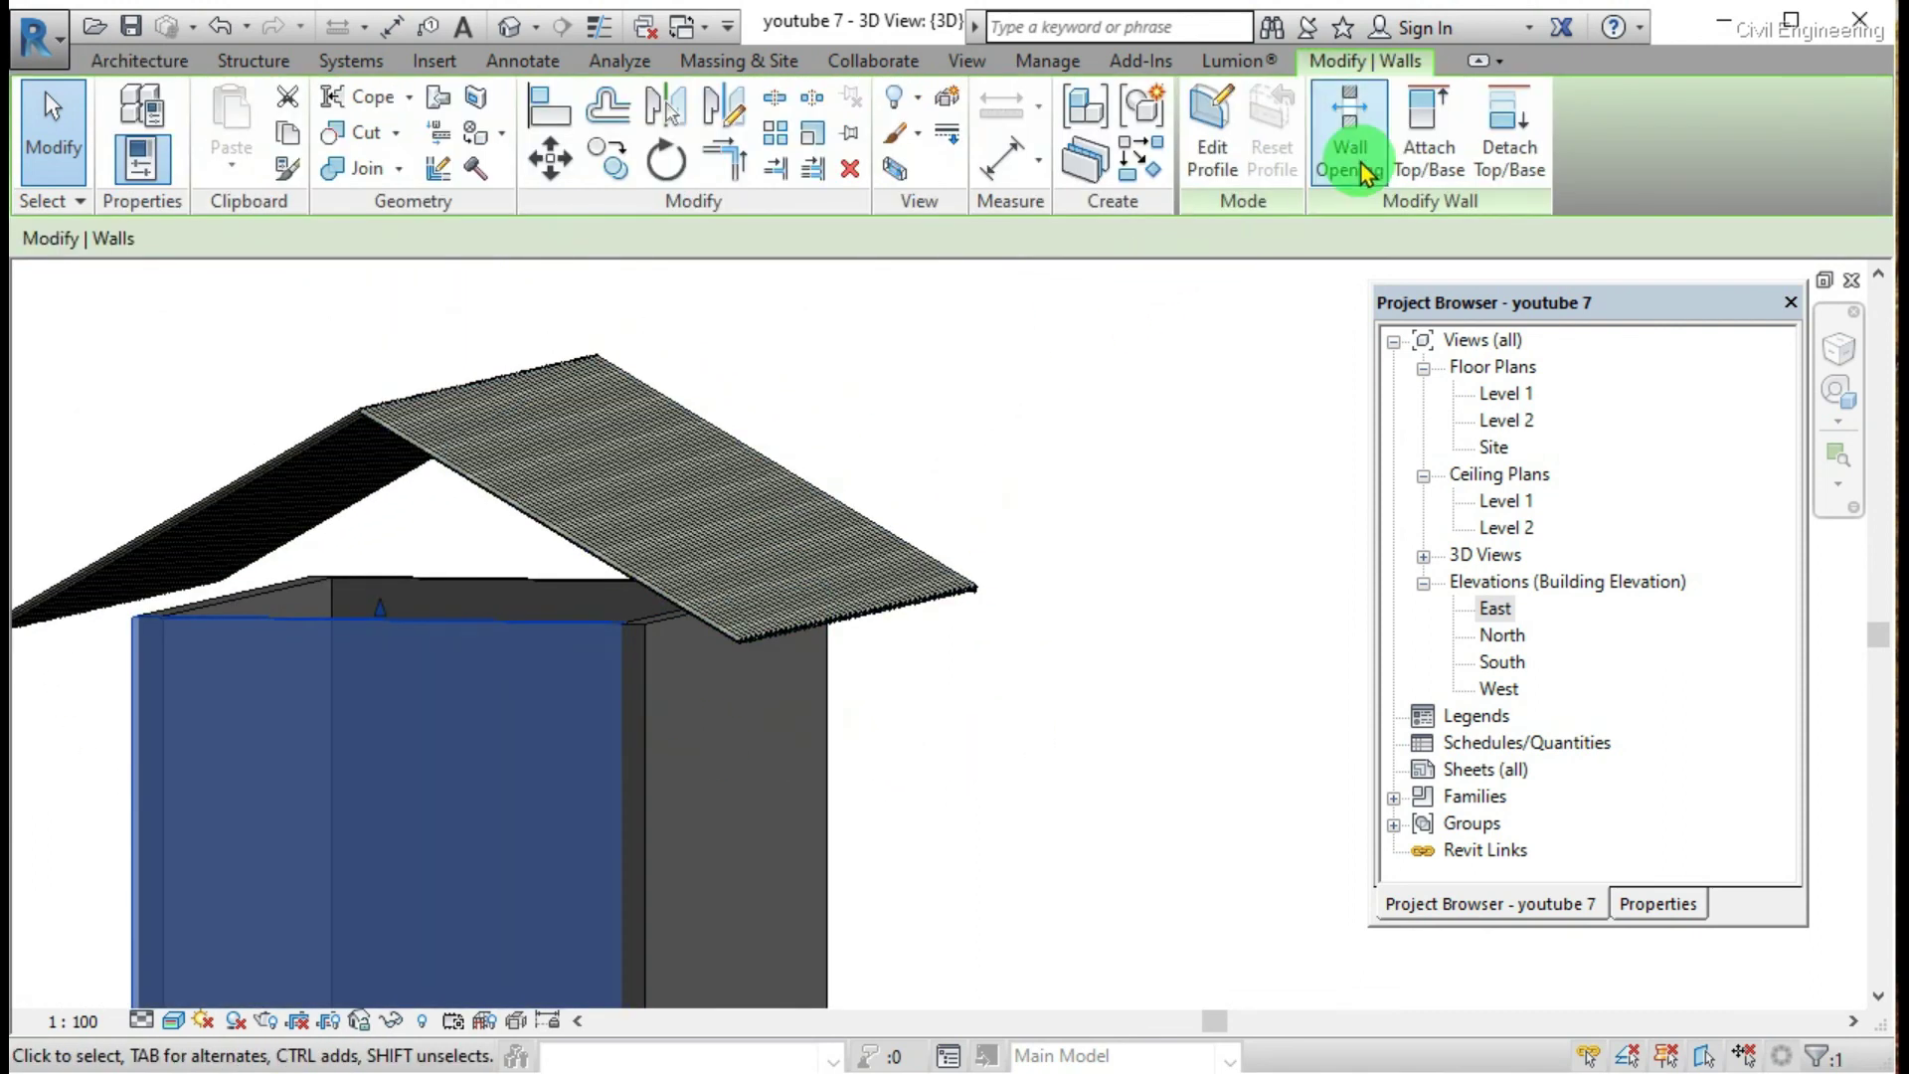
left_click(1429, 129)
left_click(554, 528)
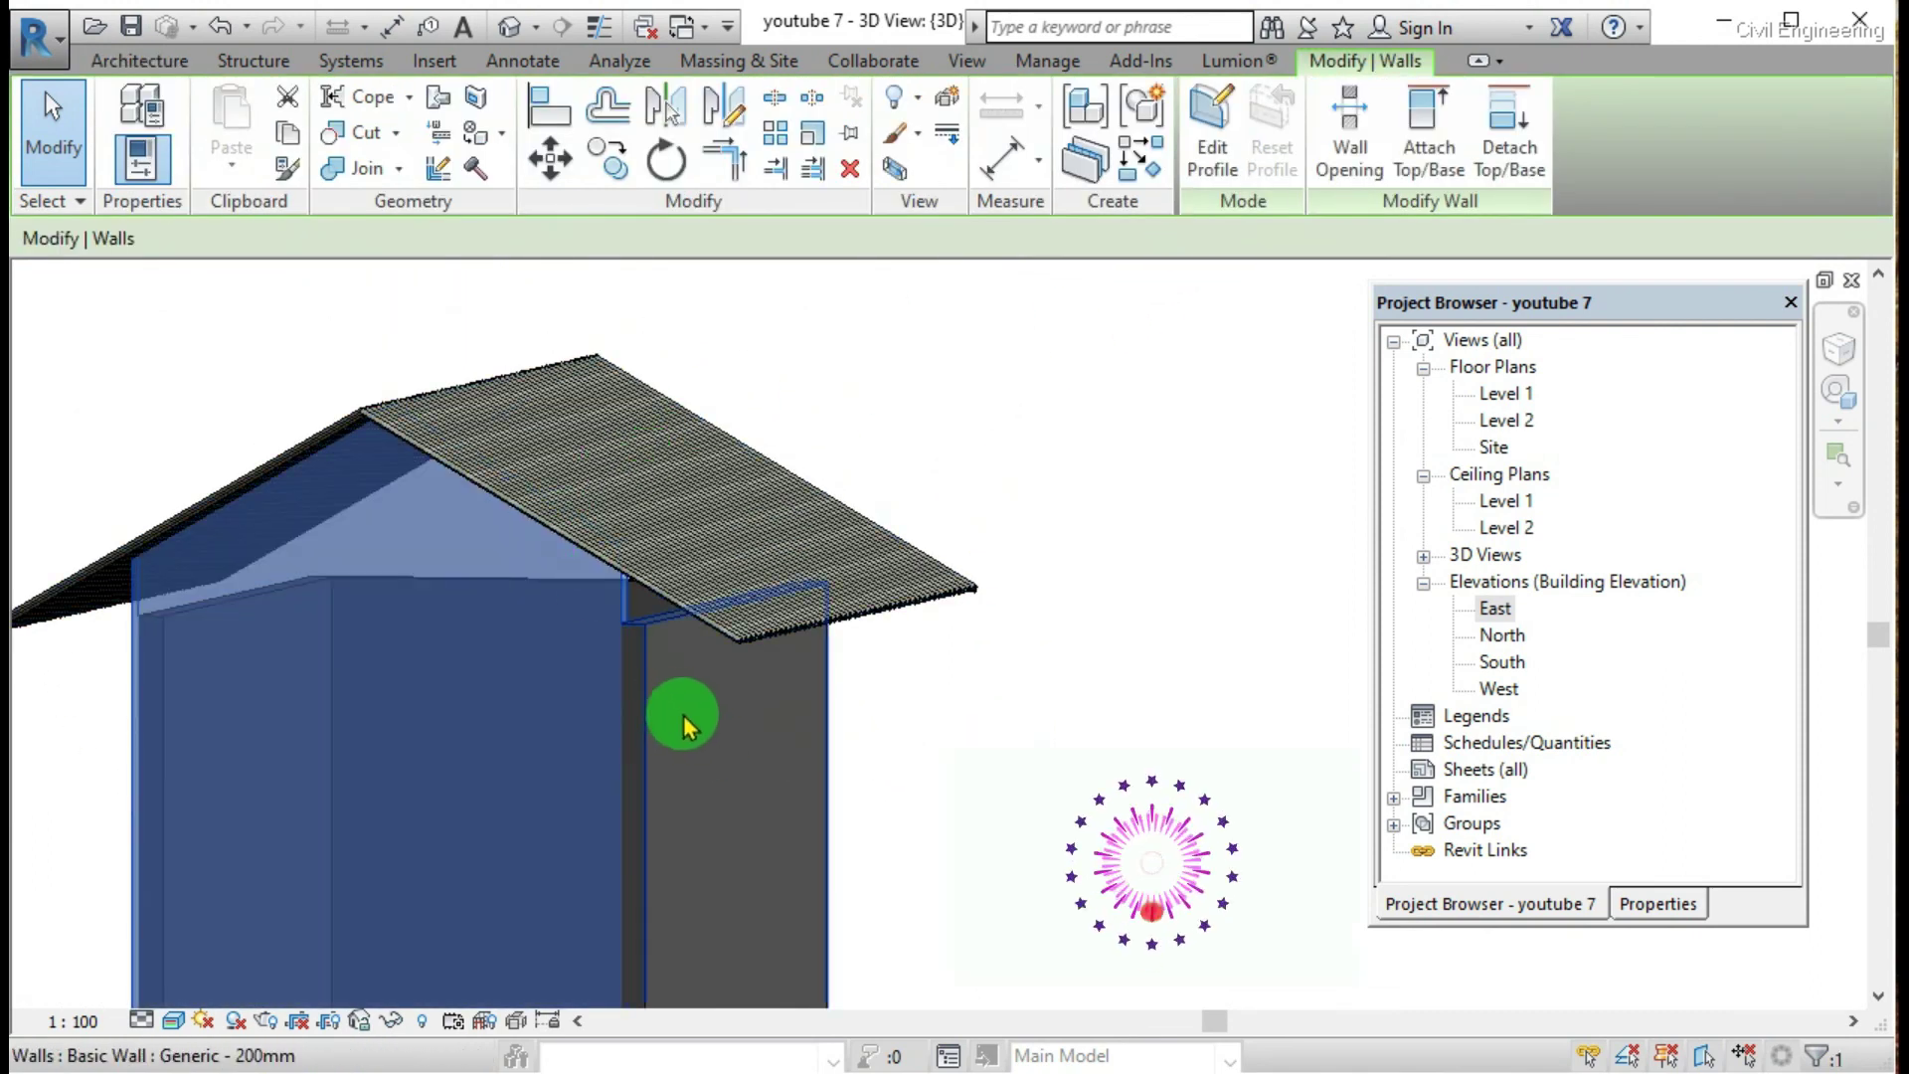
left_click(686, 726)
left_click(1429, 130)
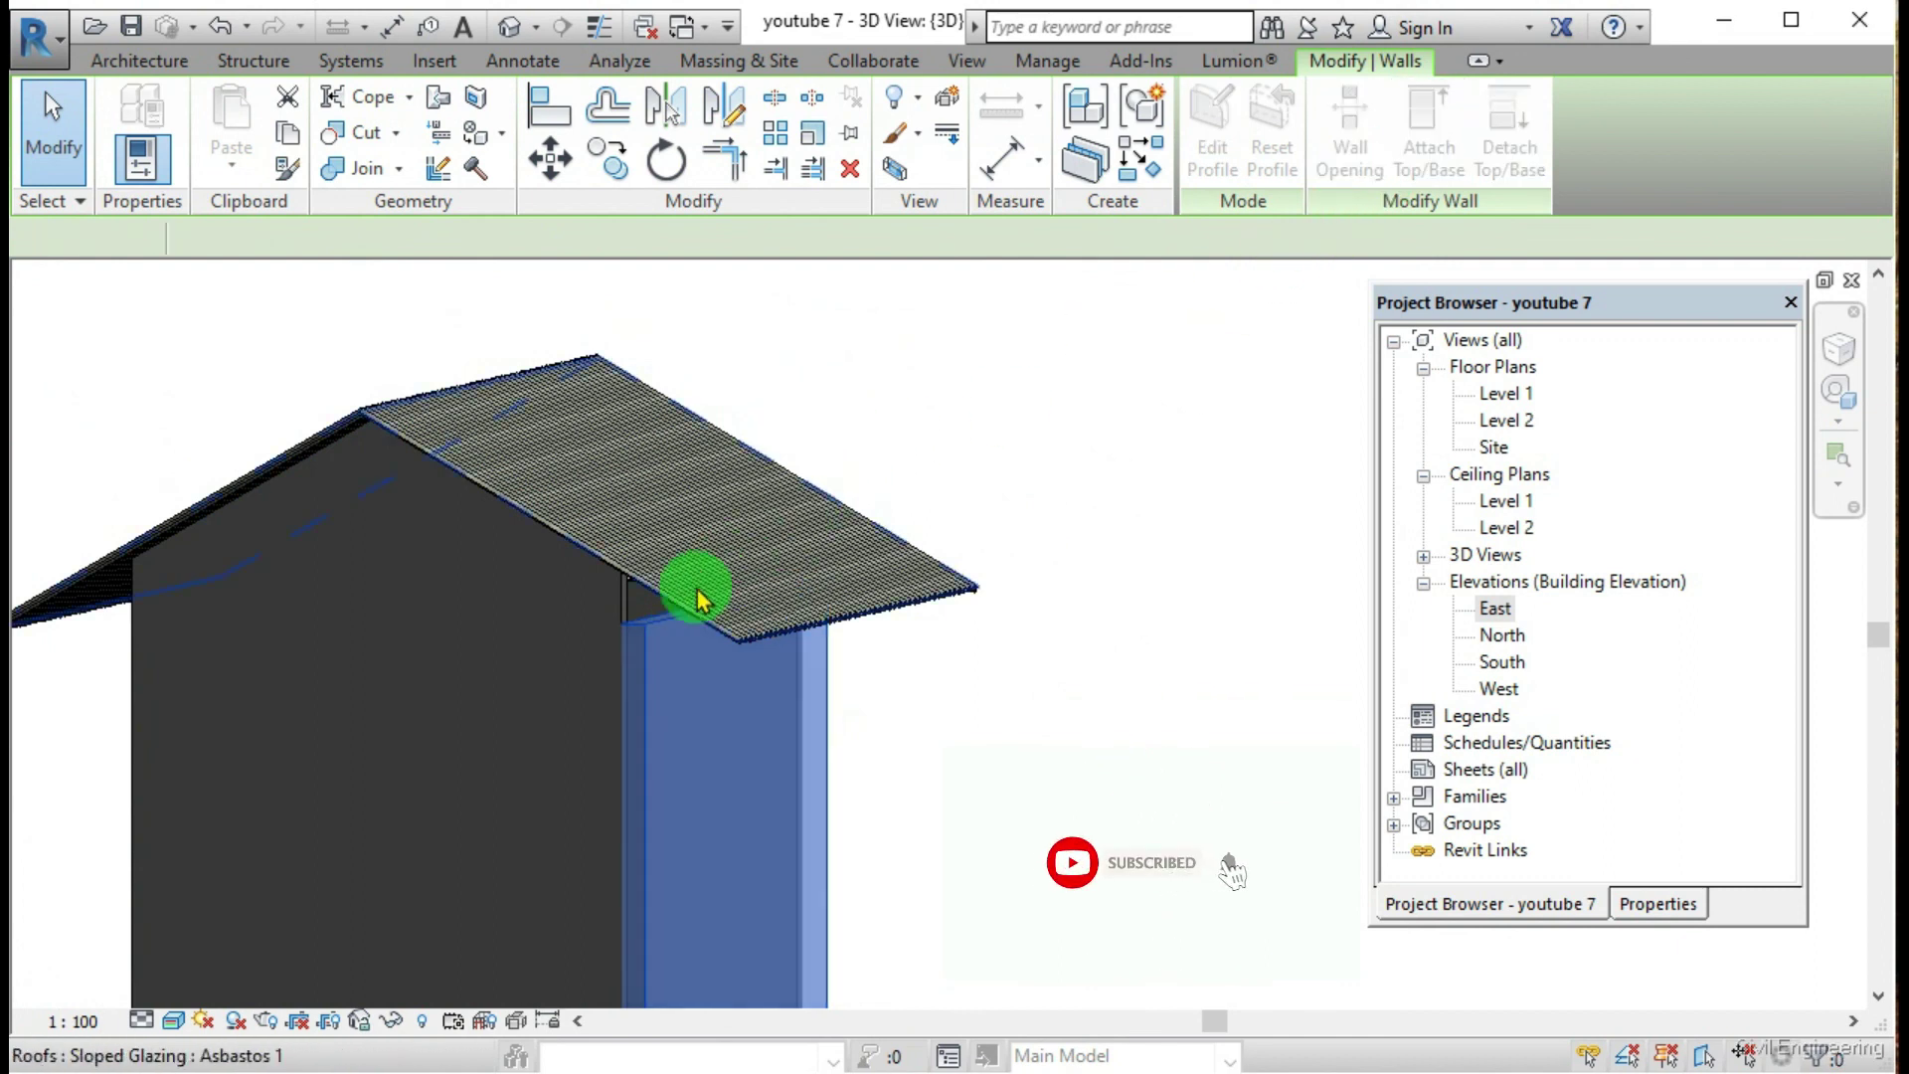
left_click(698, 600)
left_click(1088, 667)
Step: Attach the tops of the other front wall and the side wall to the roof
middle_click_drag(1173, 651, 634, 706, "shift")
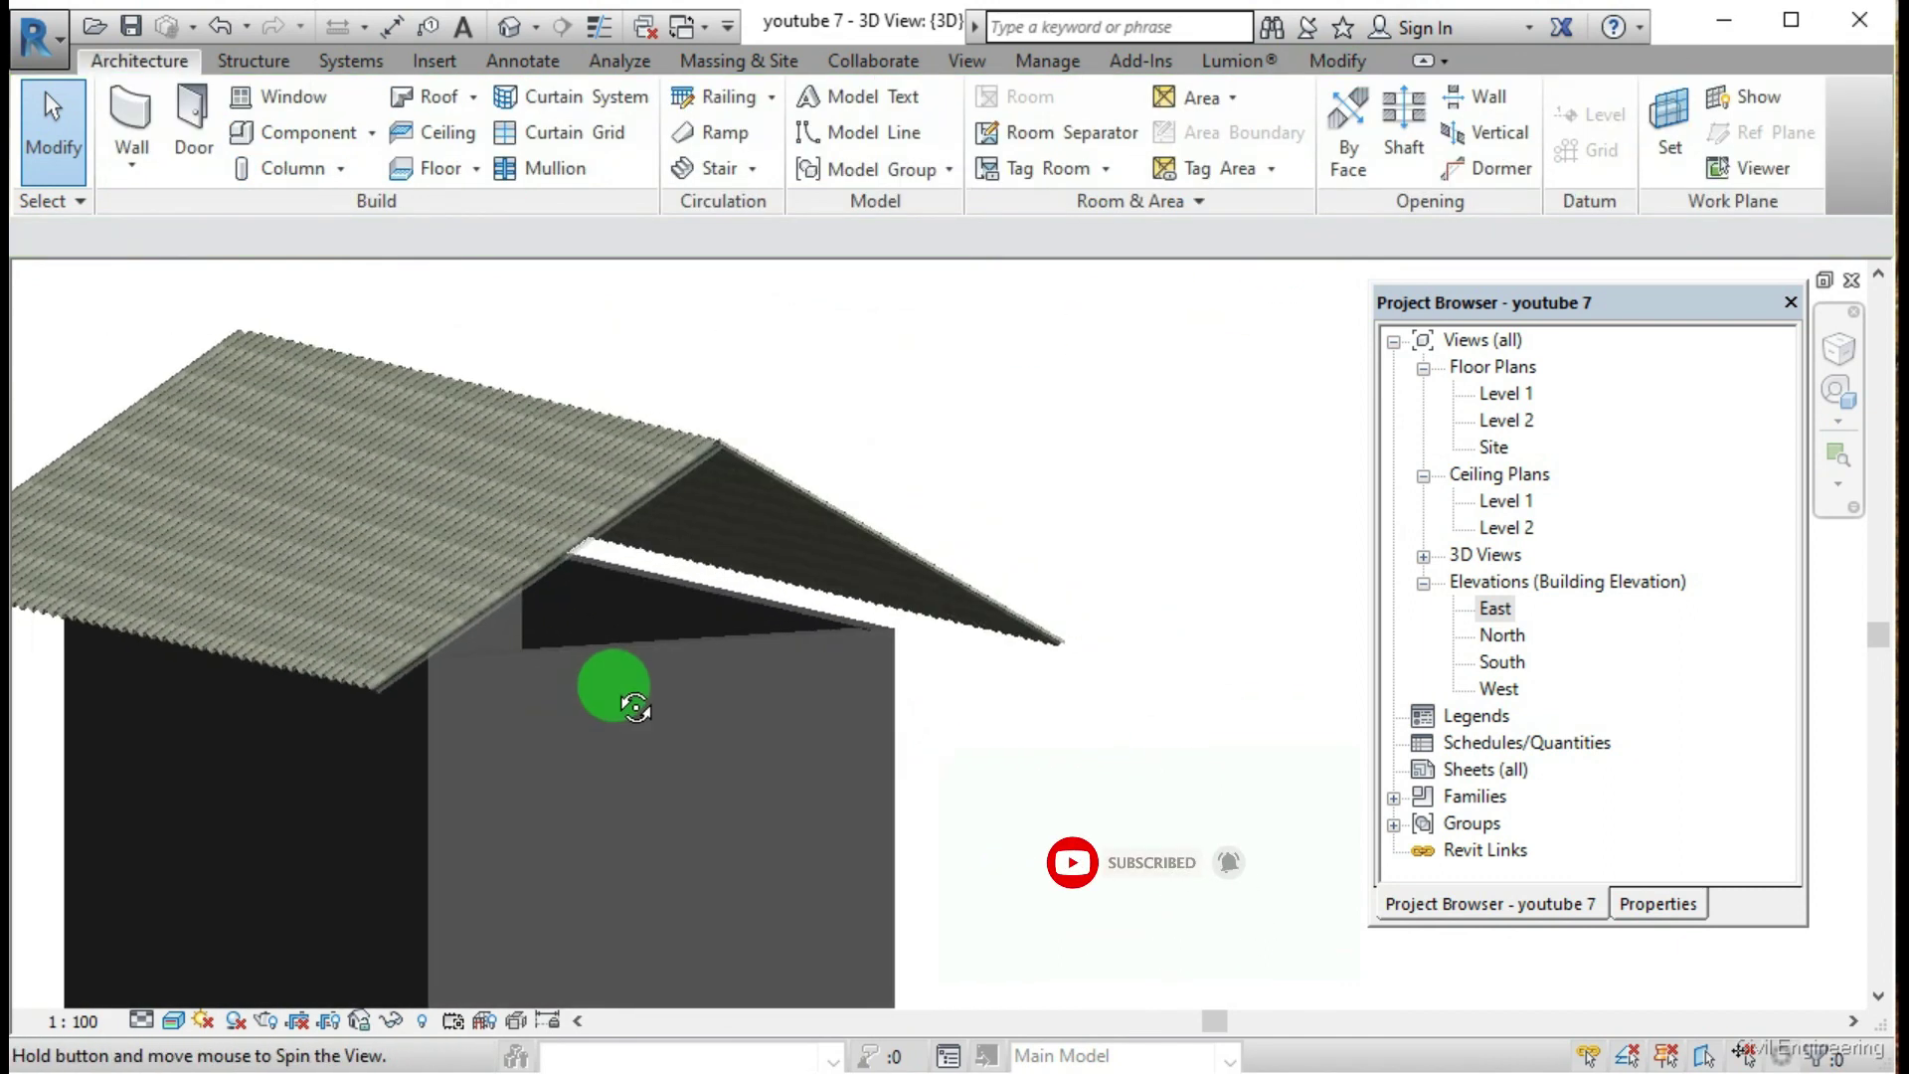
left_click(647, 657)
left_click(1429, 132)
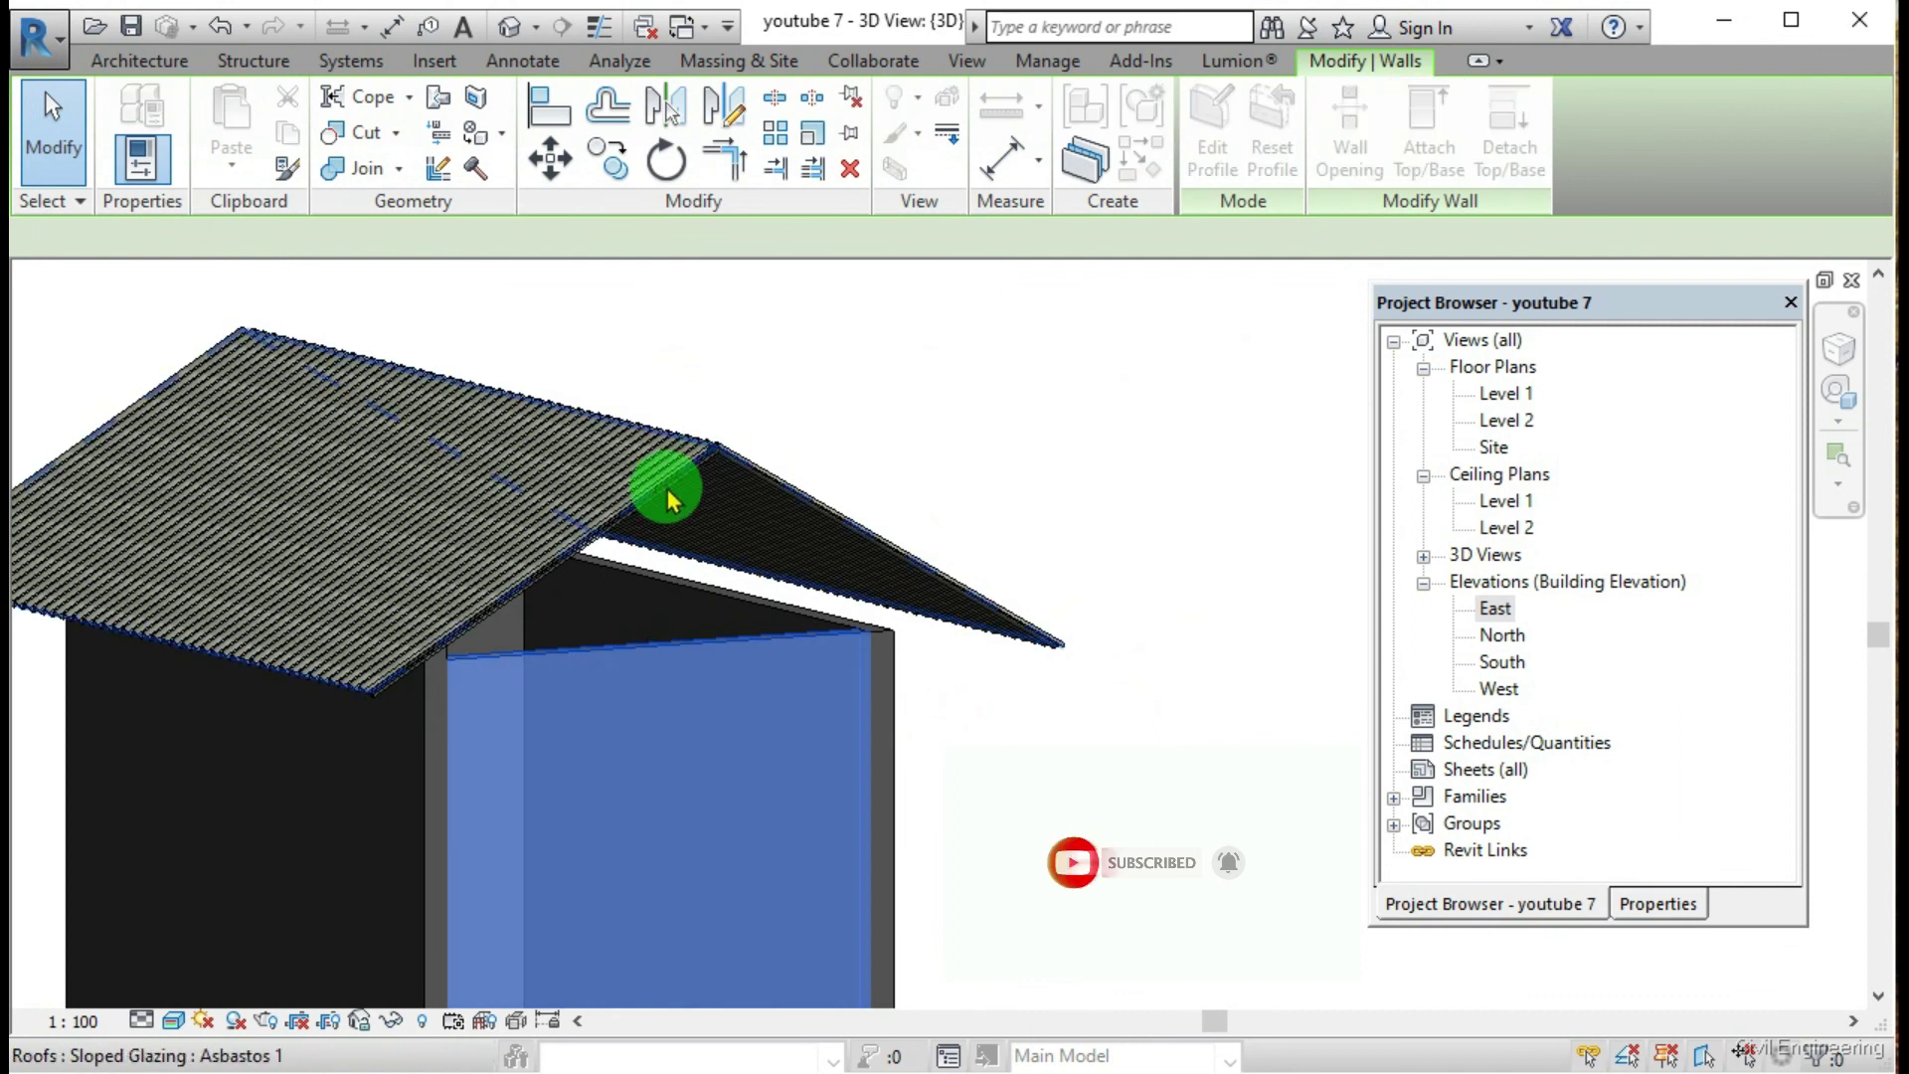
left_click(669, 500)
middle_click_drag(1100, 618, 1007, 735, "shift")
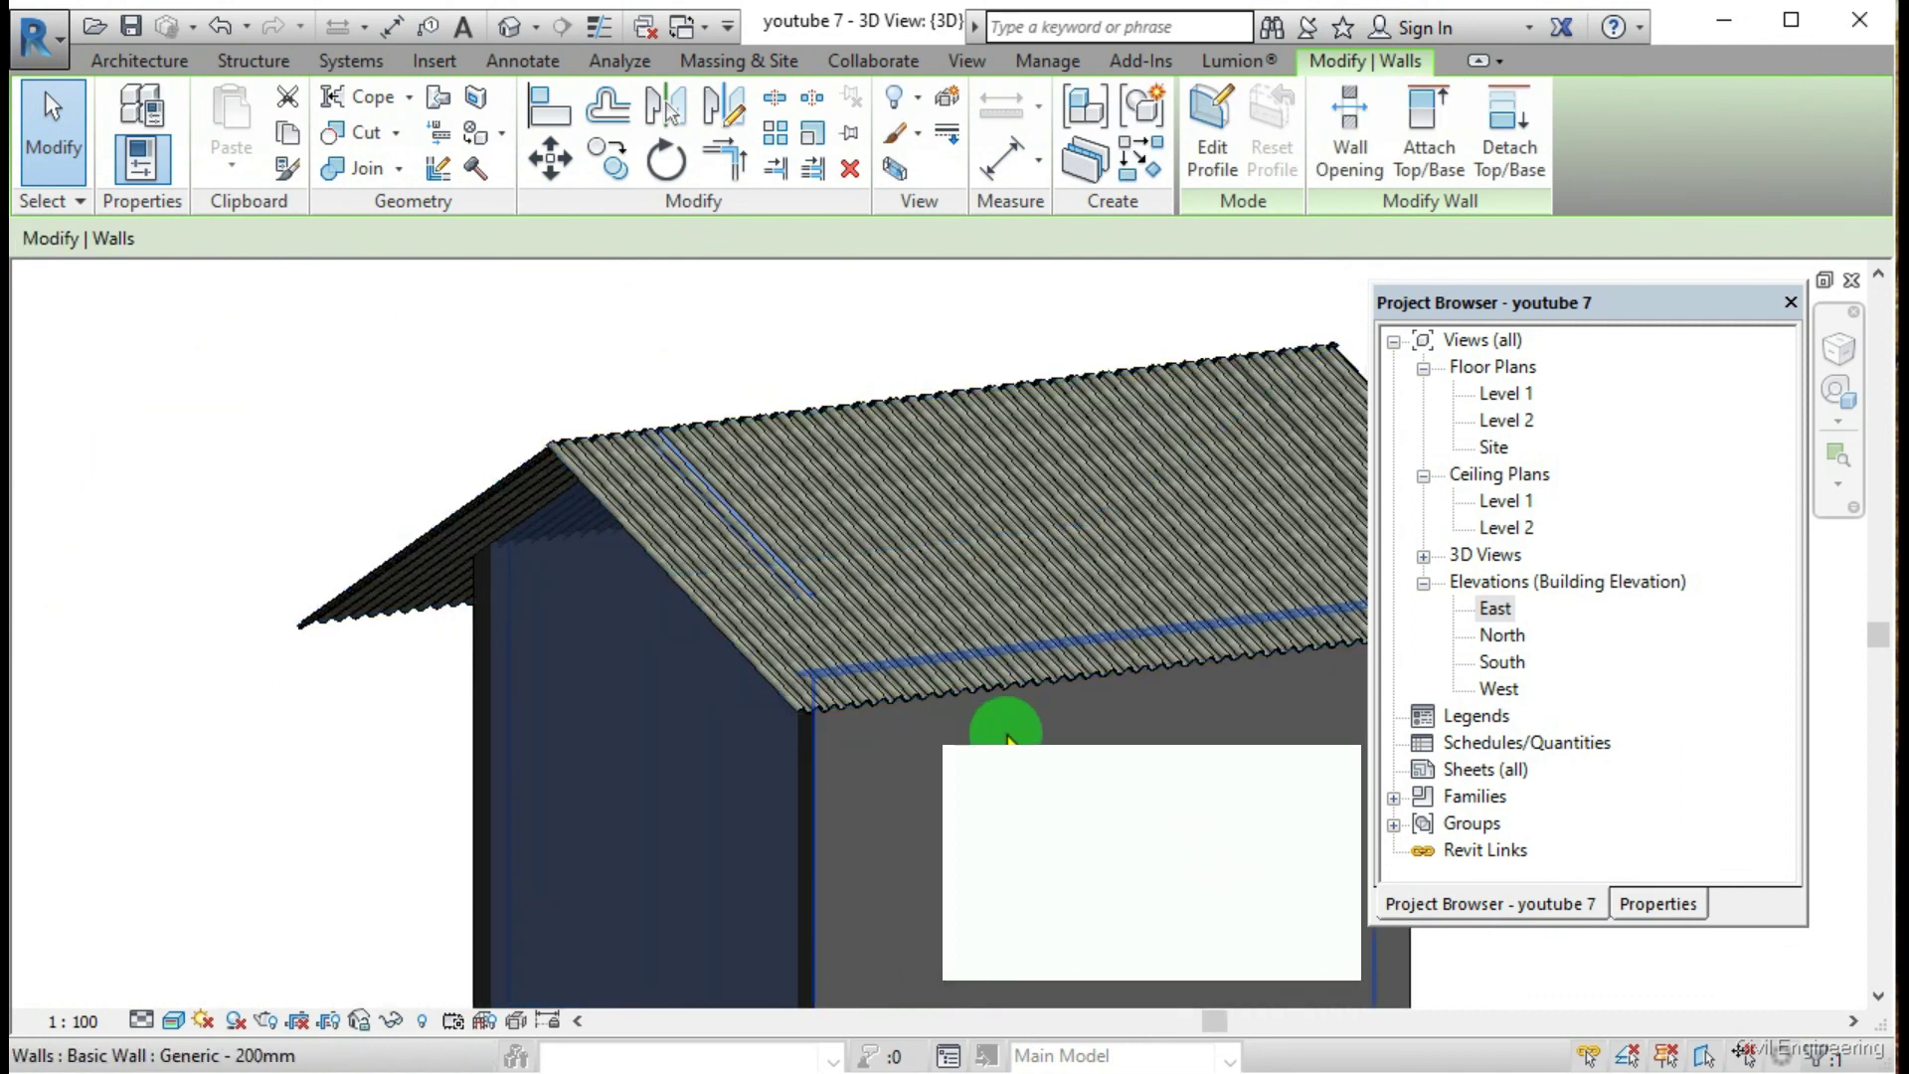
left_click(1006, 736)
left_click(1429, 132)
left_click(1100, 660)
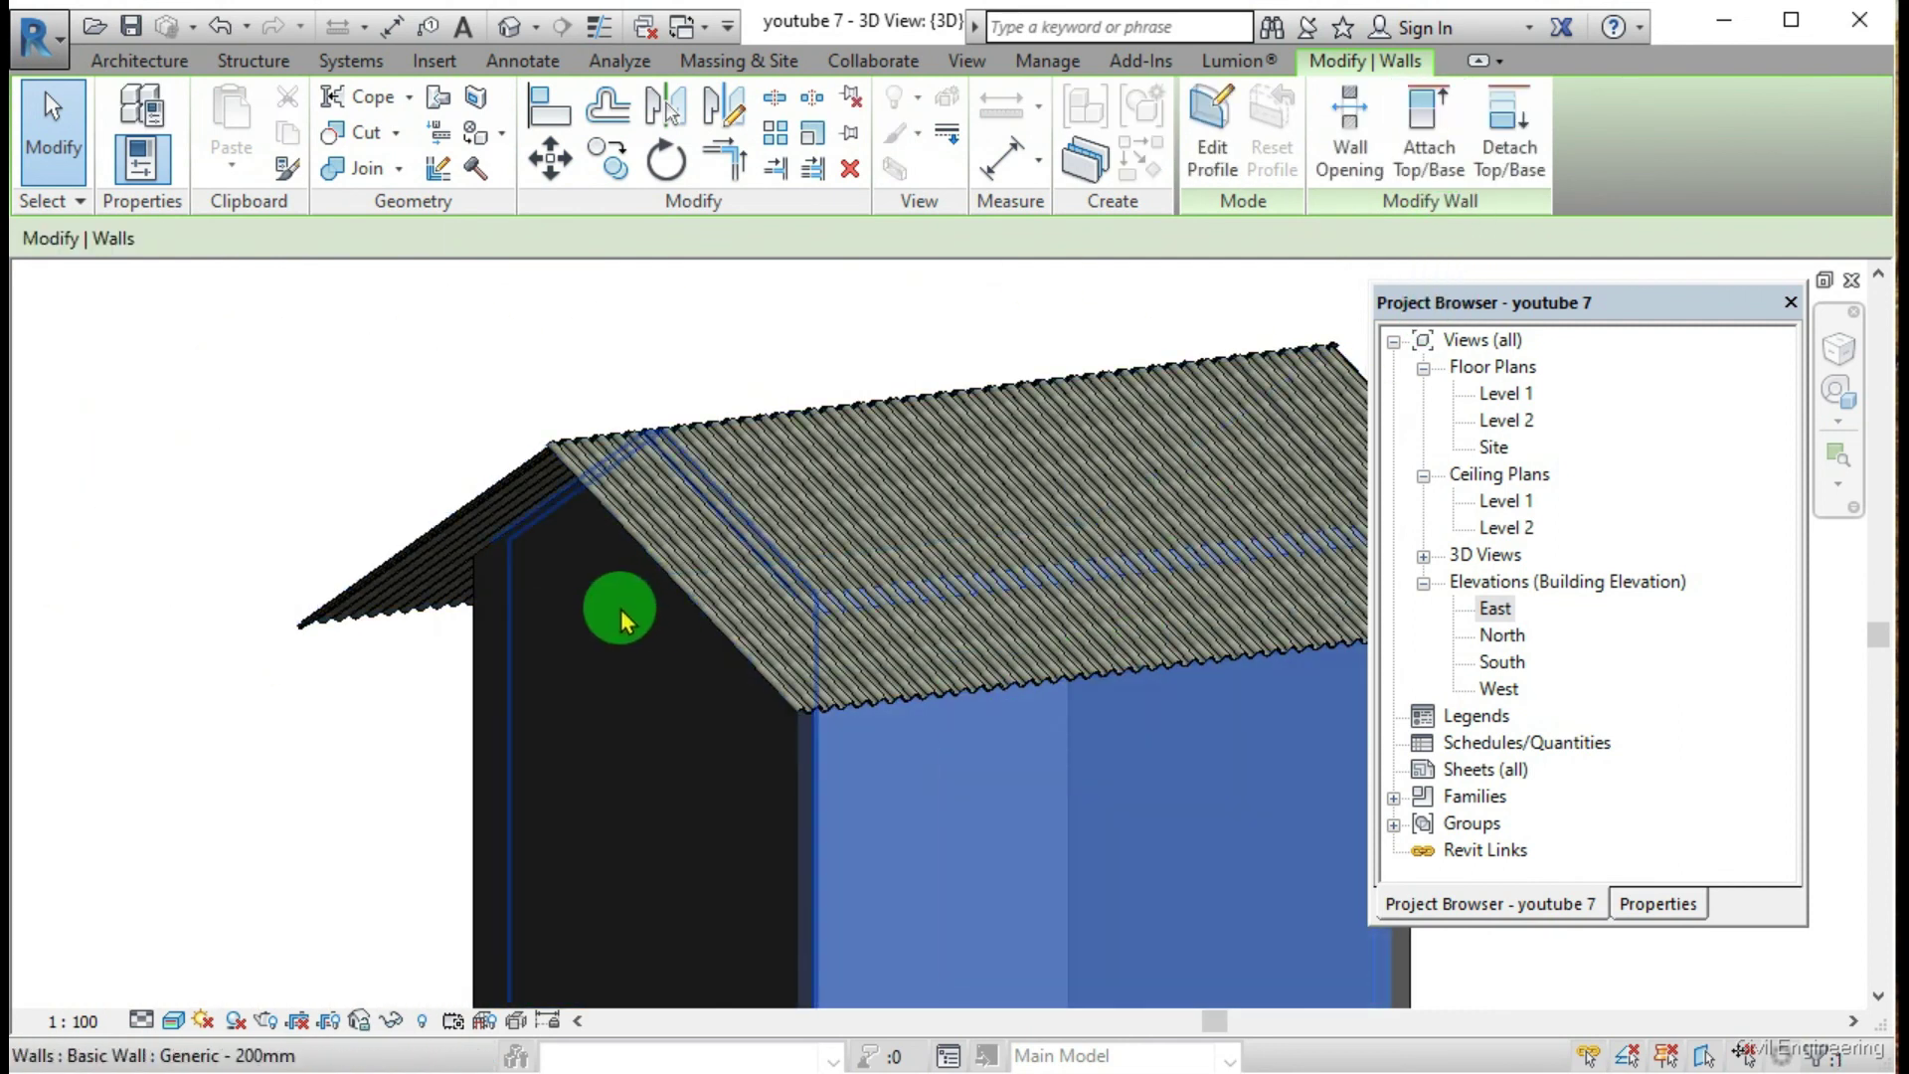
scroll(624, 618, "down", 5)
middle_click_drag(725, 725, 1134, 558, "shift")
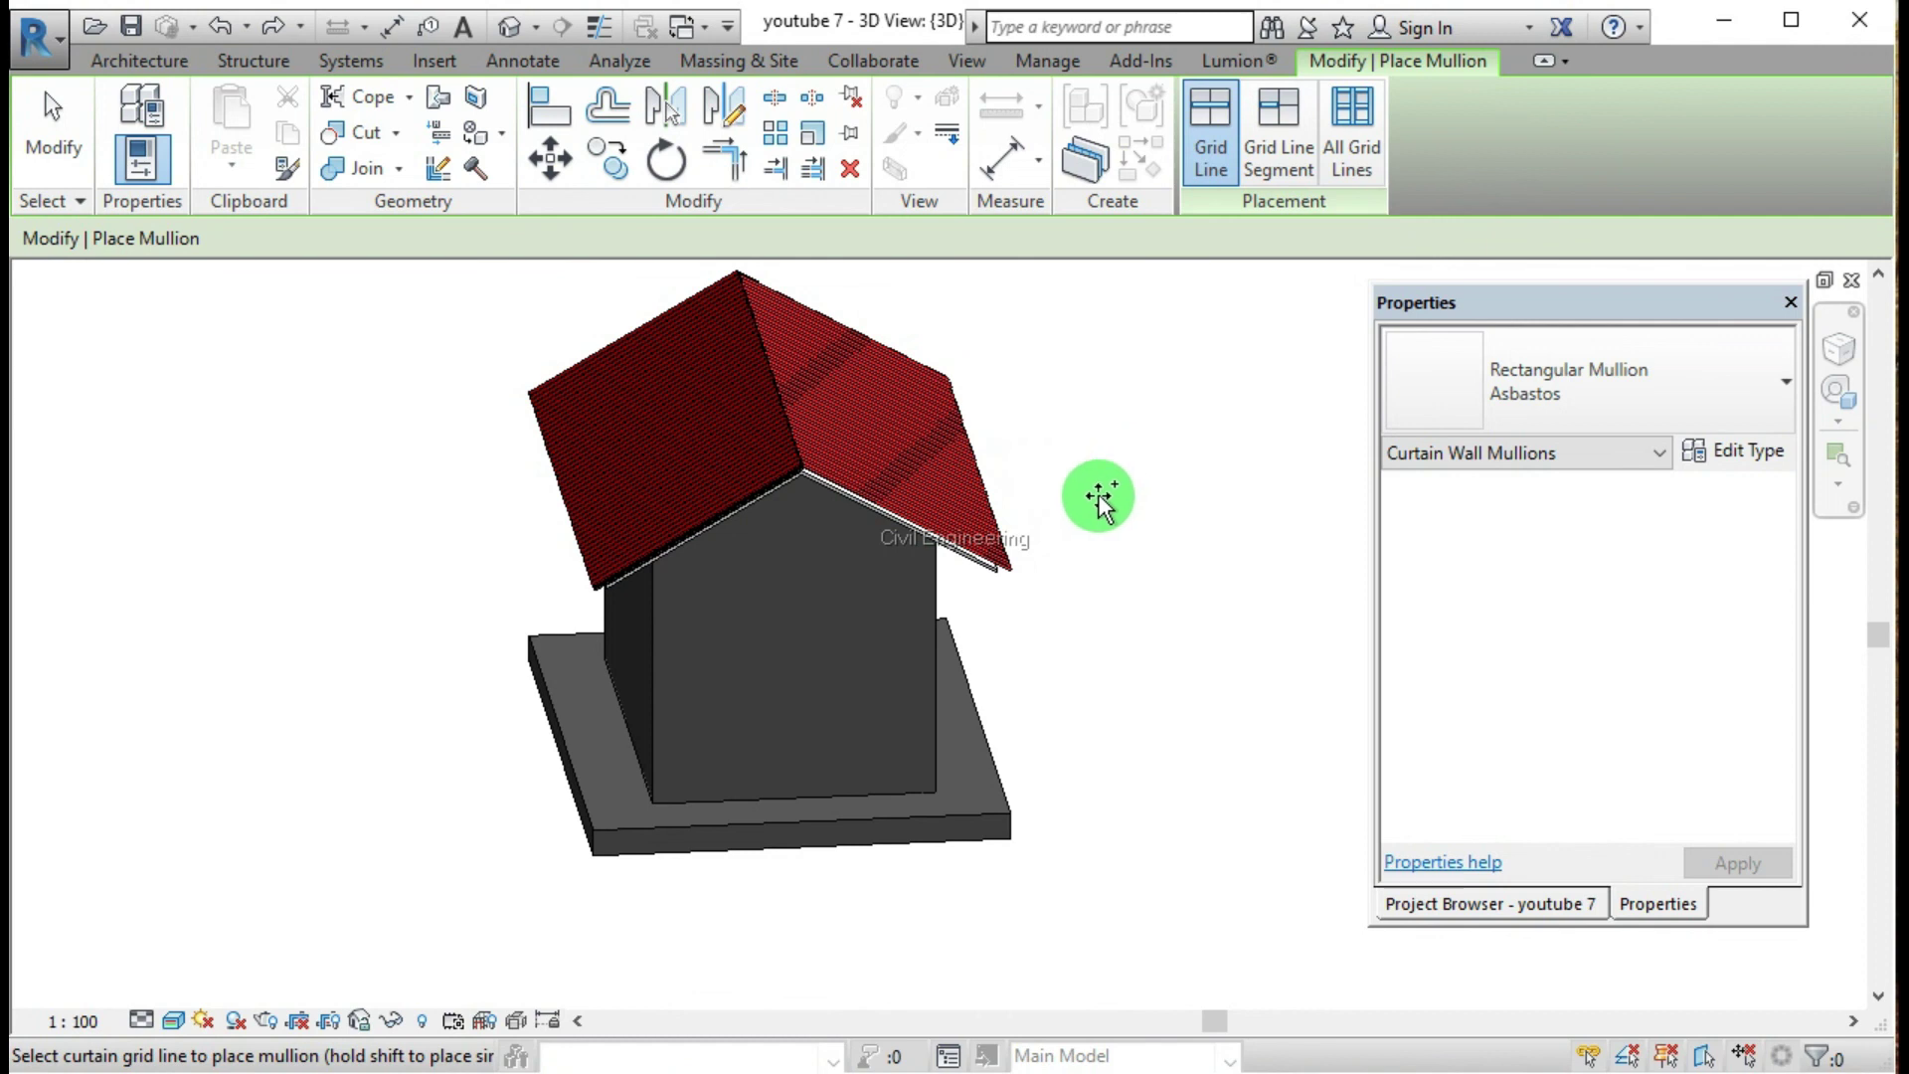
Step: Orbit and zoom around the house to inspect the corrugated Asbastos 1 roof on the walls
middle_click_drag(1081, 537, 1632, 362, "shift")
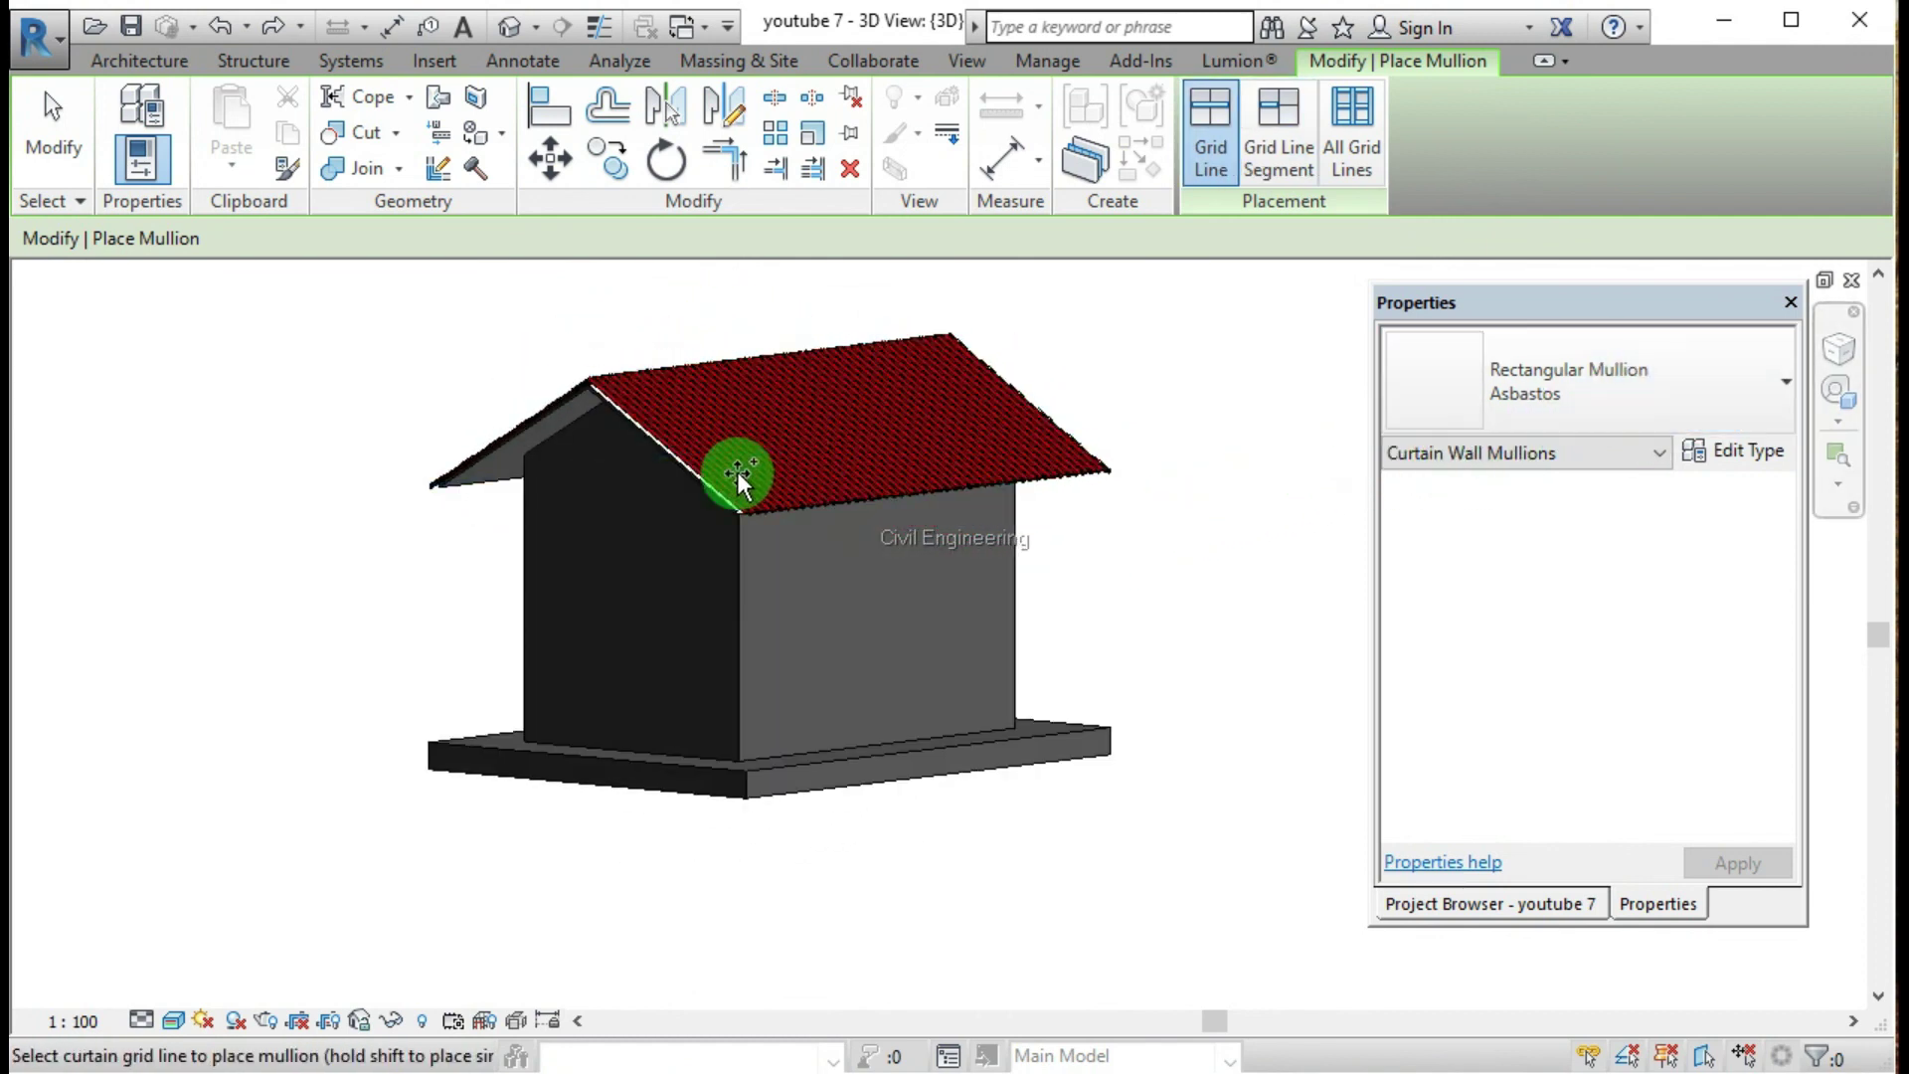
scroll(796, 515, "up", 5)
scroll(817, 545, "up", 5)
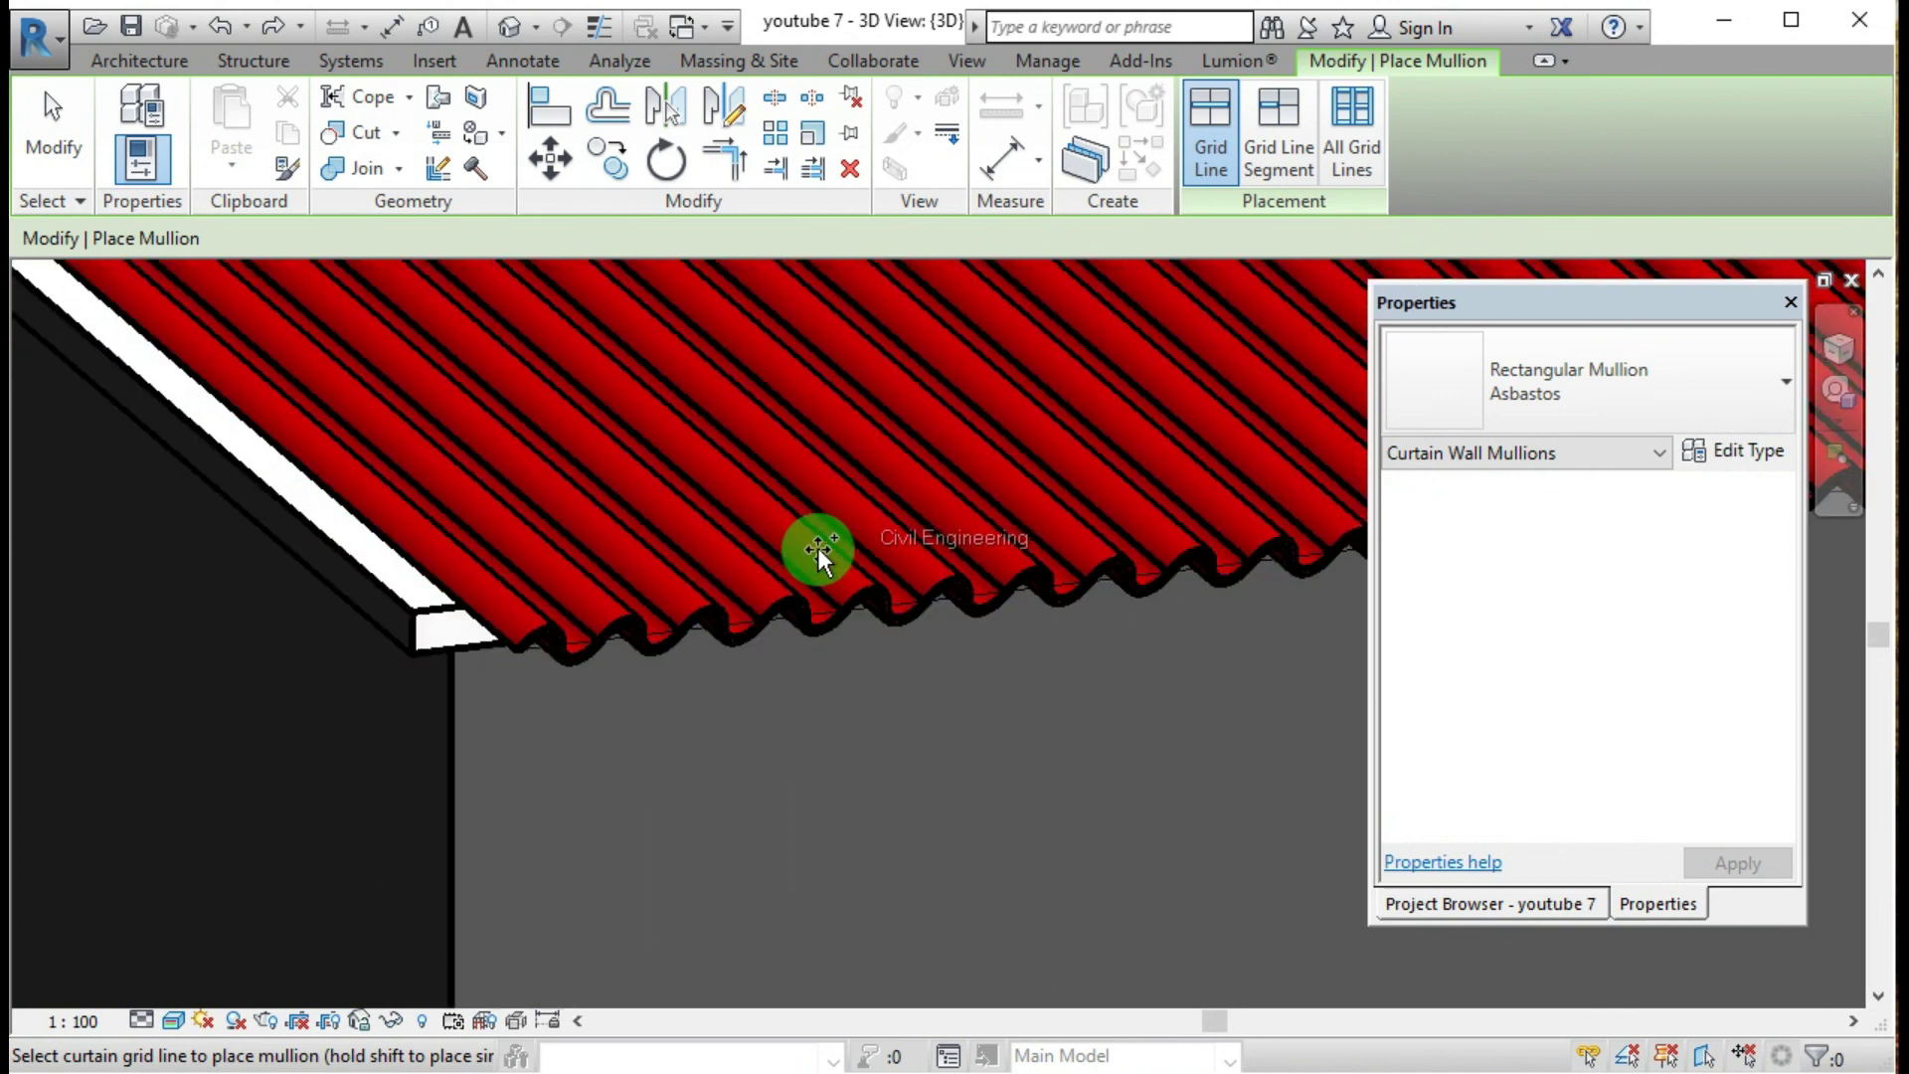
scroll(818, 547, "down", 10)
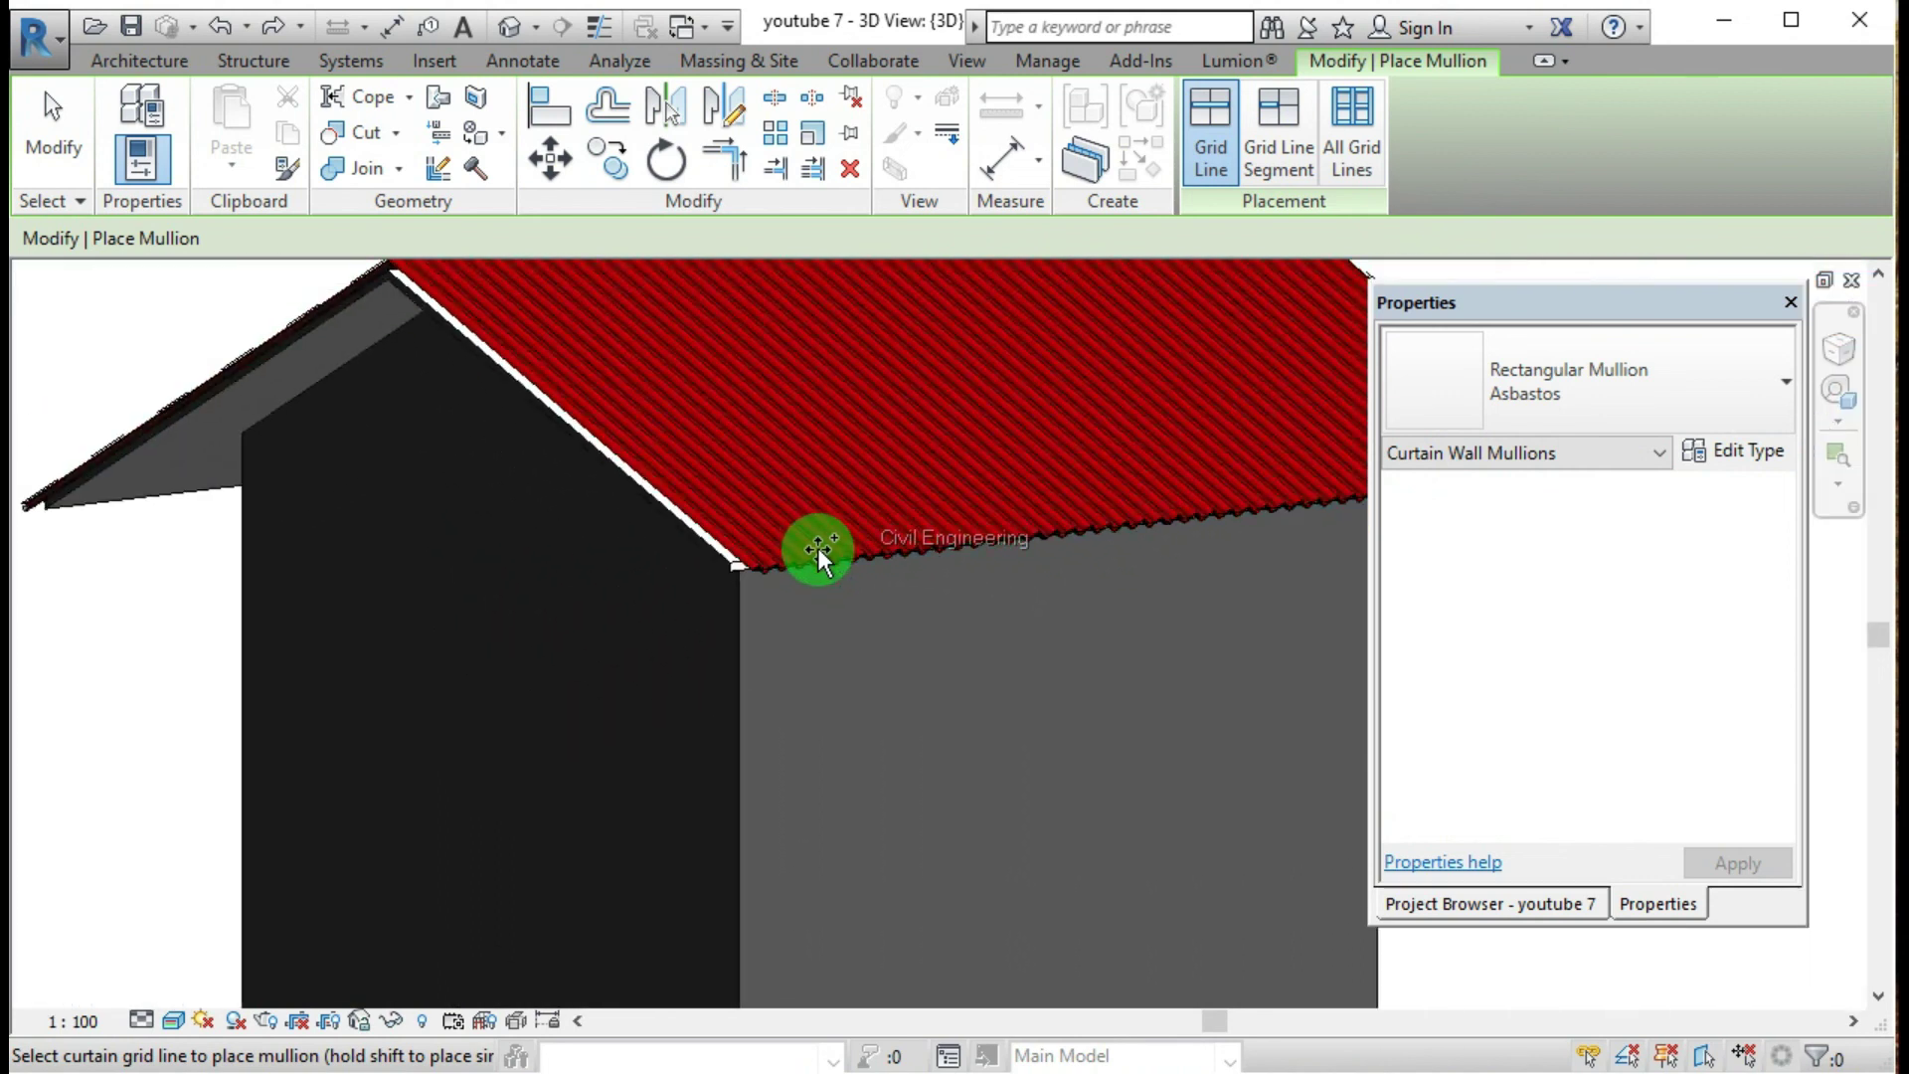
scroll(802, 388, "up", 2)
scroll(402, 289, "up", 3)
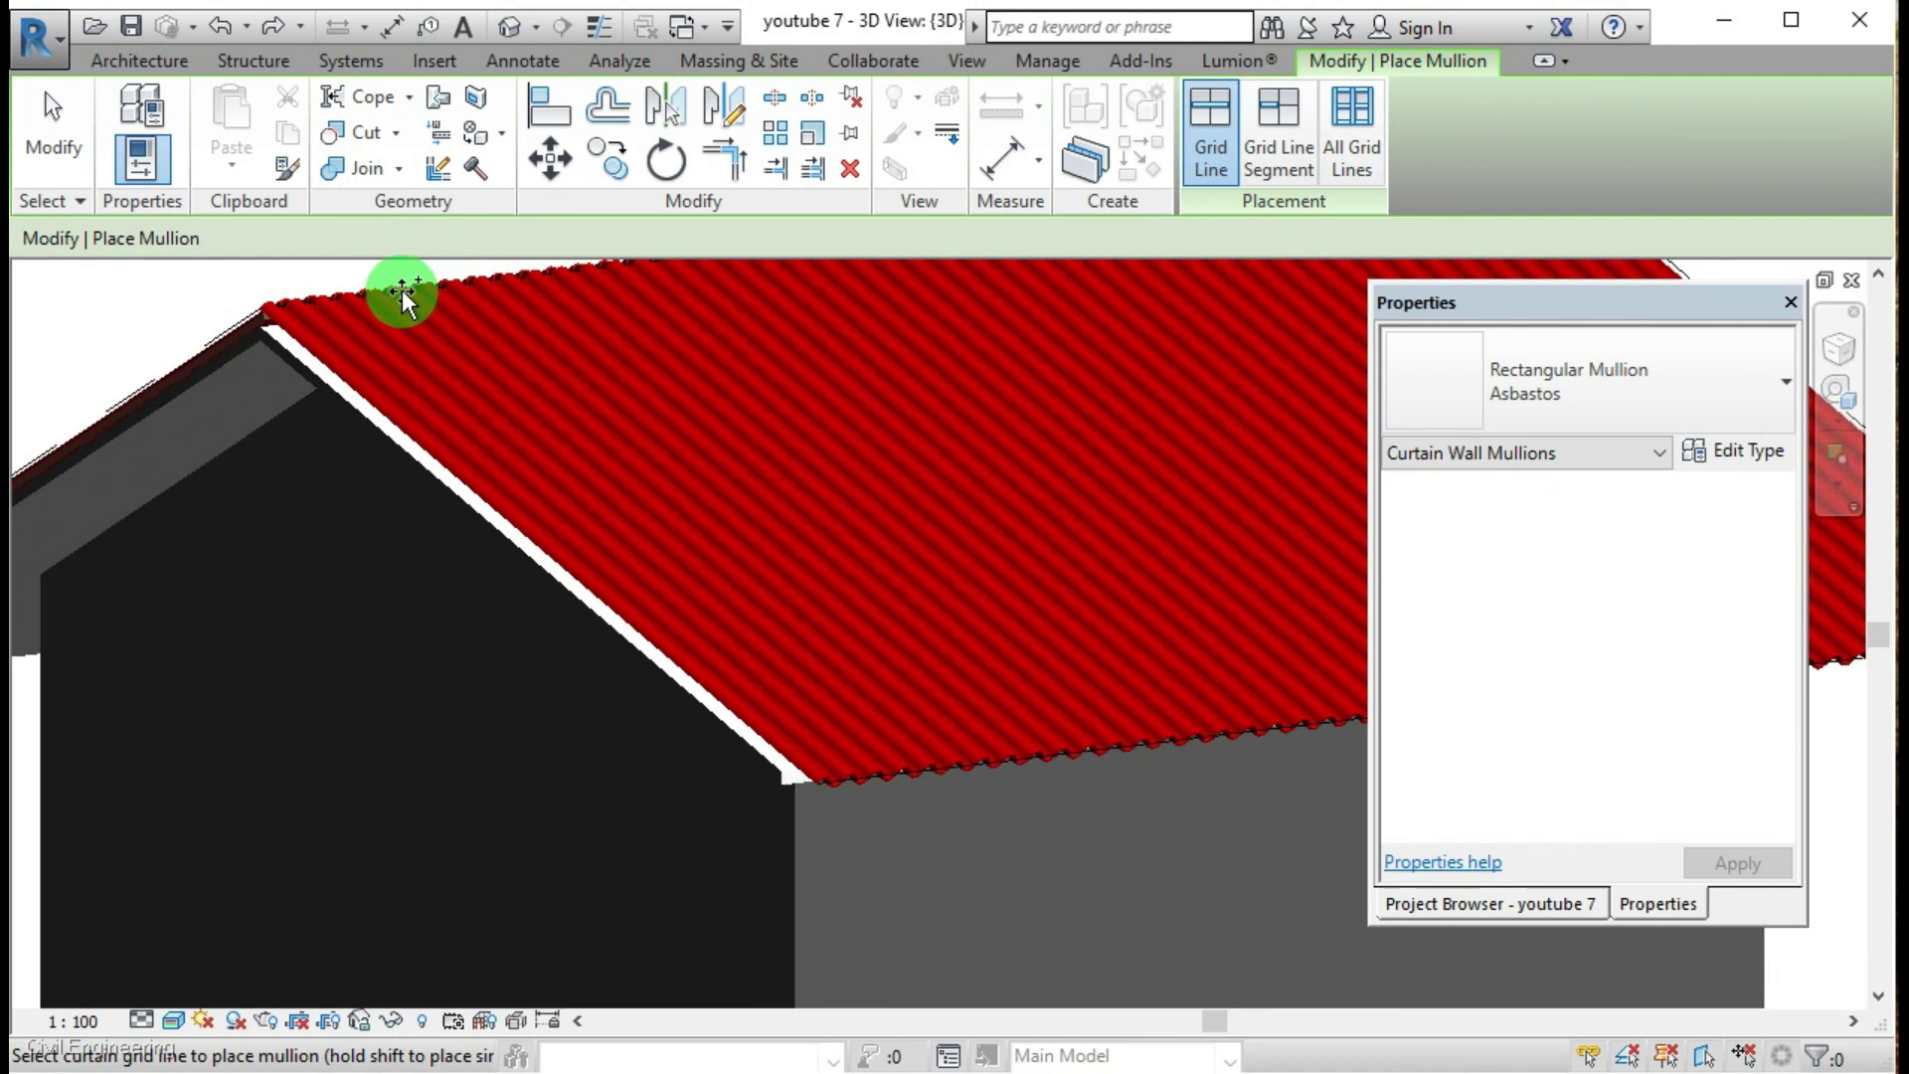
scroll(722, 611, "down", 5)
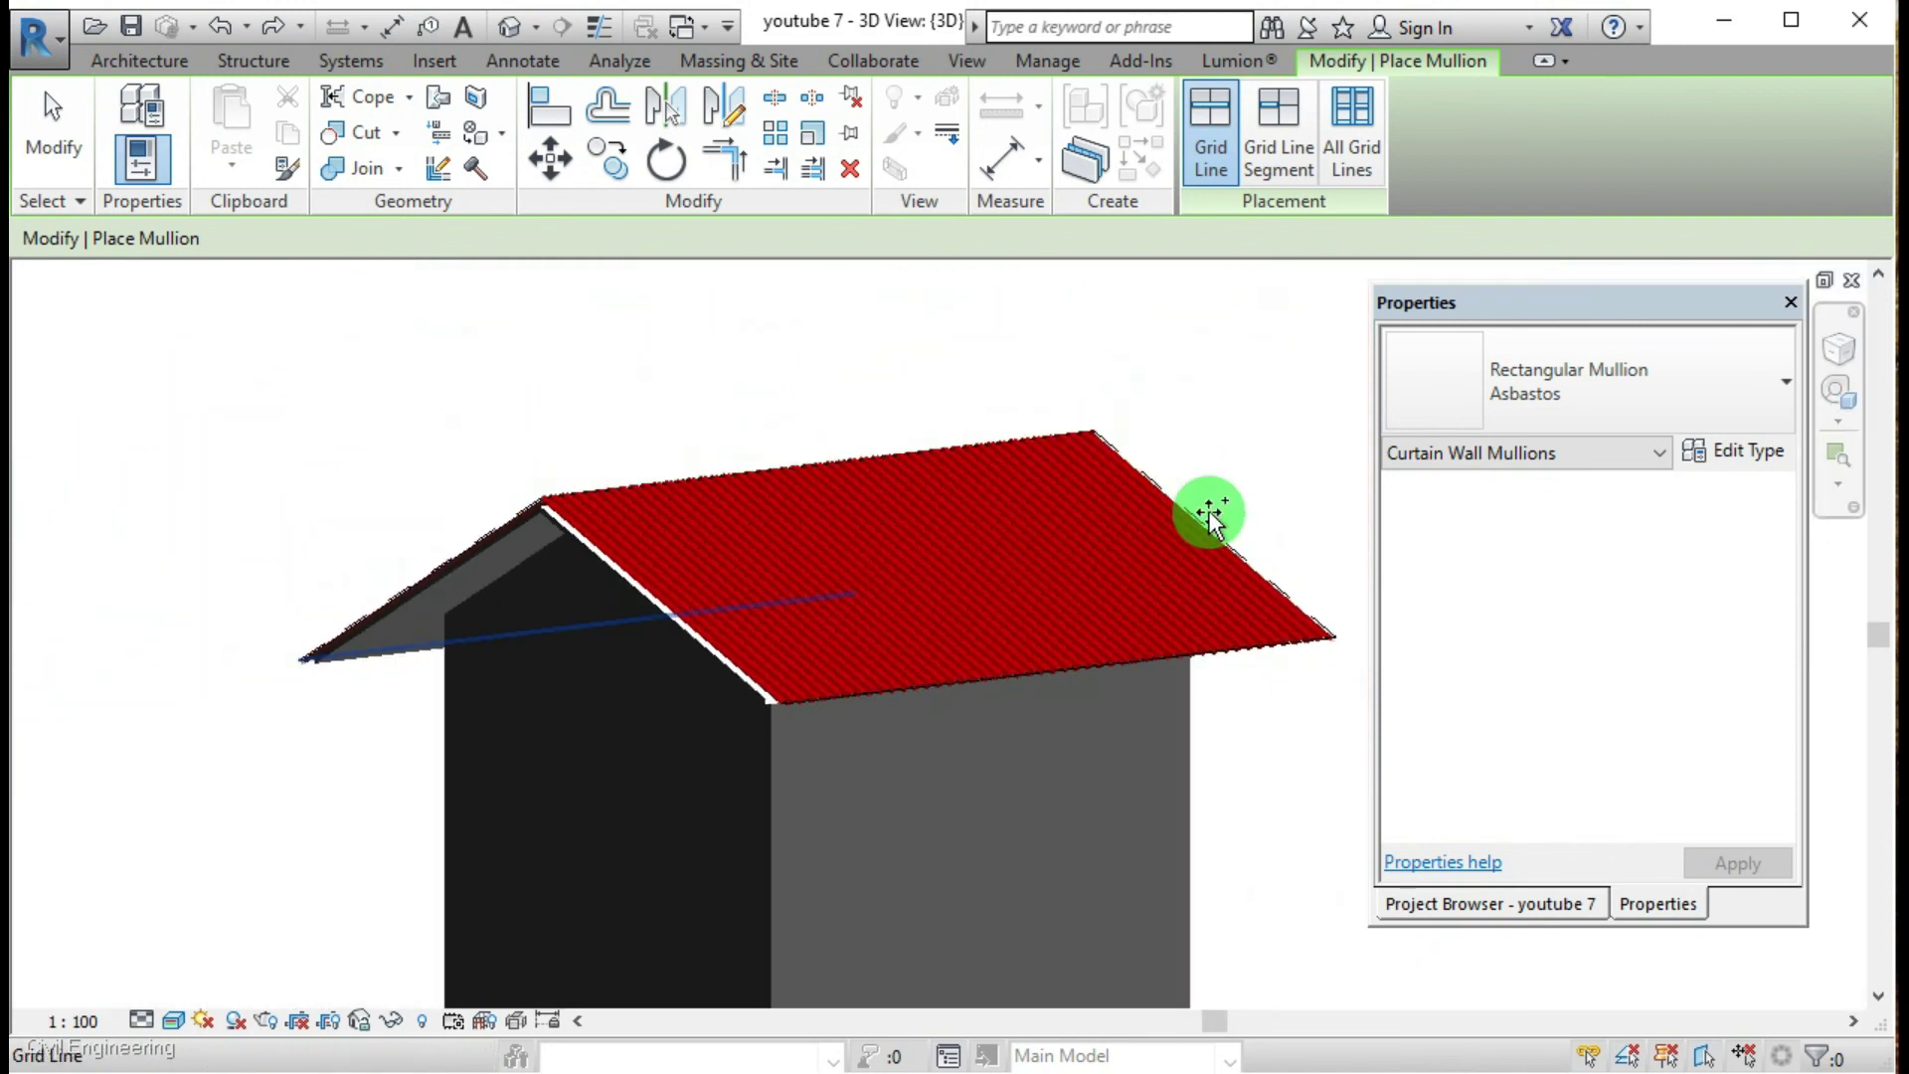
middle_click_drag(1297, 460, 1240, 459, "shift")
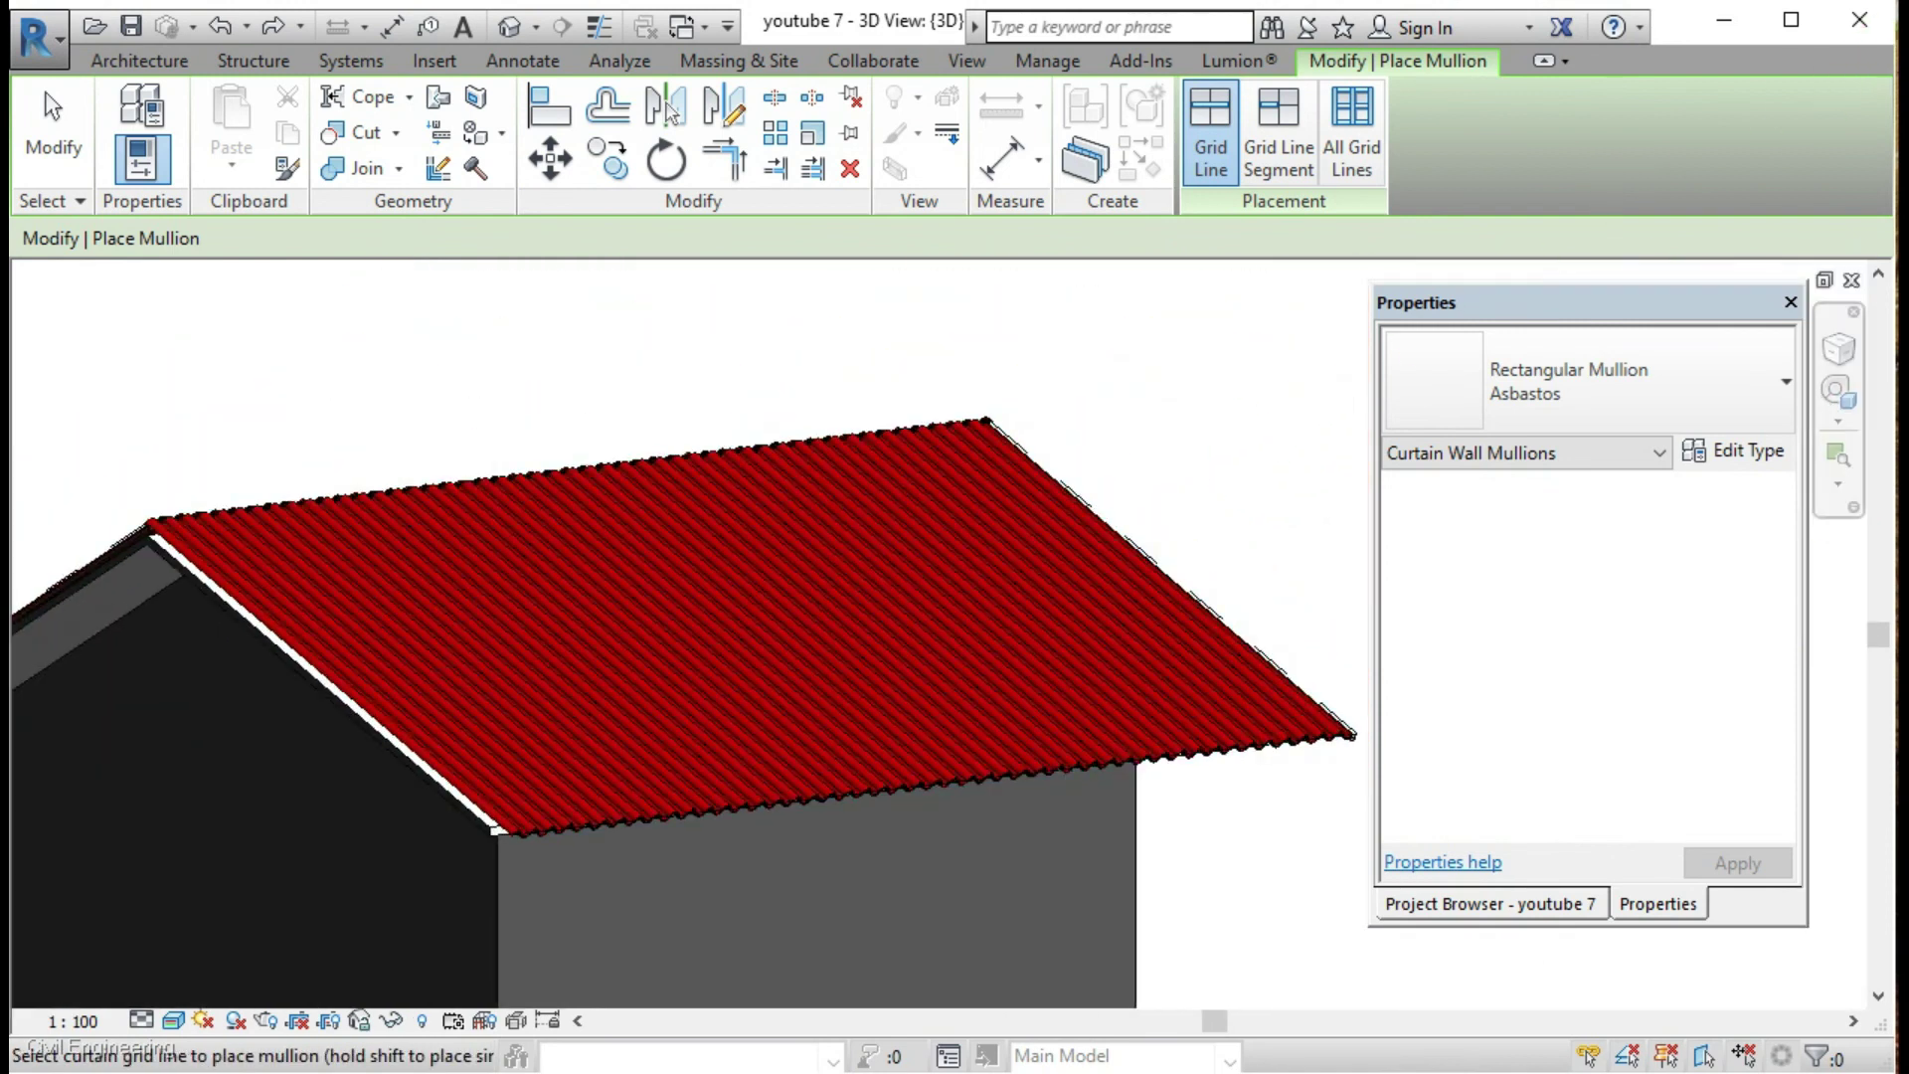